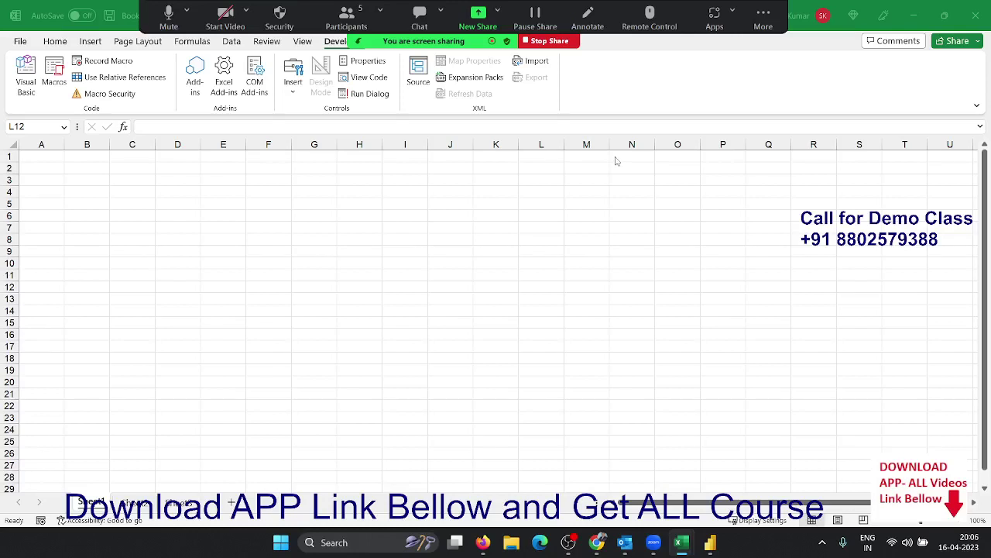
Step: Glance at the Macros list and the File start page, then return to Book3's sheet
left_click(55, 81)
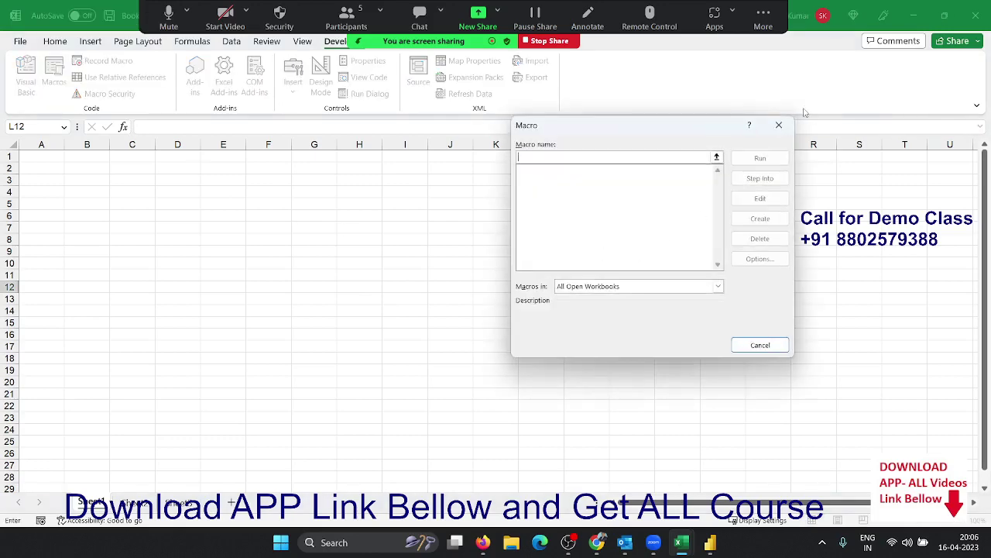
left_click(778, 125)
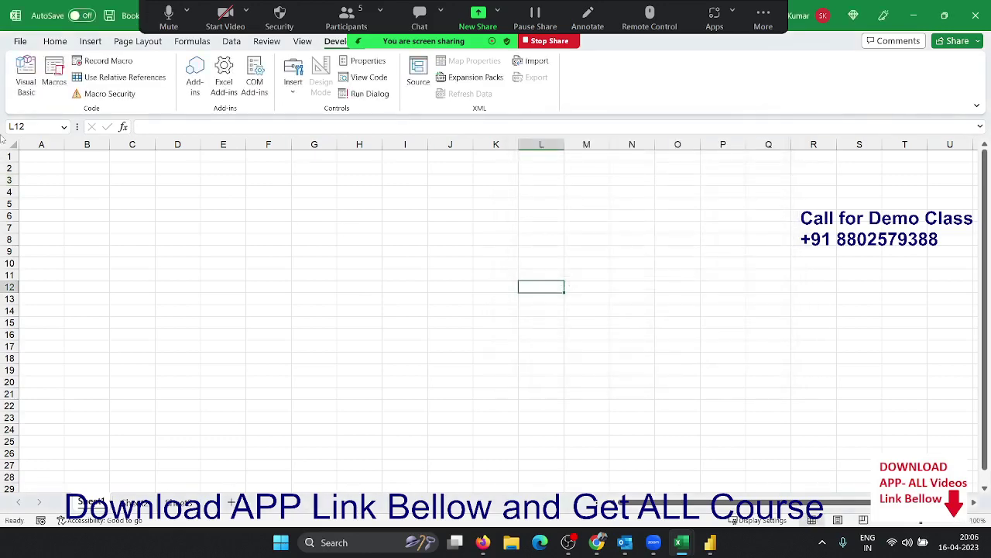
left_click(20, 41)
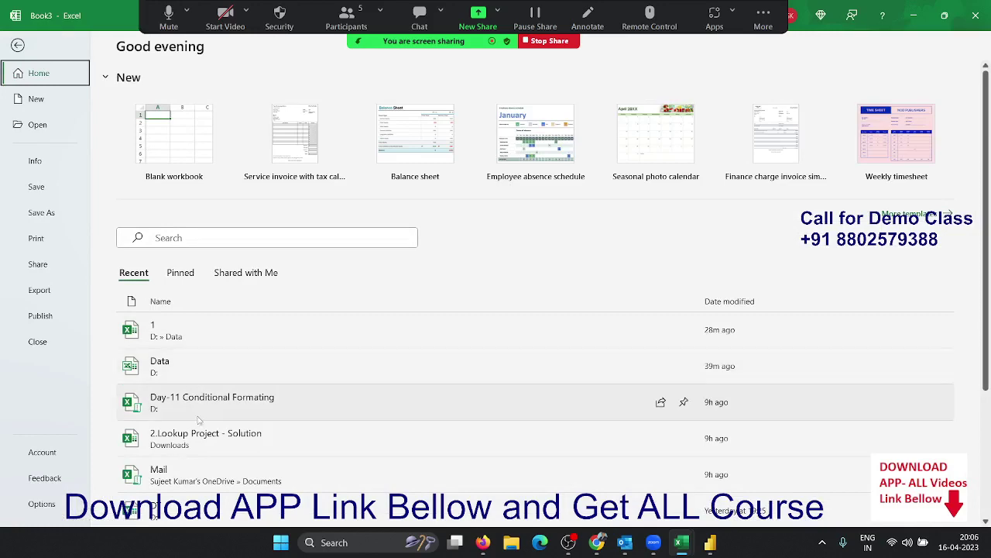
key("Escape")
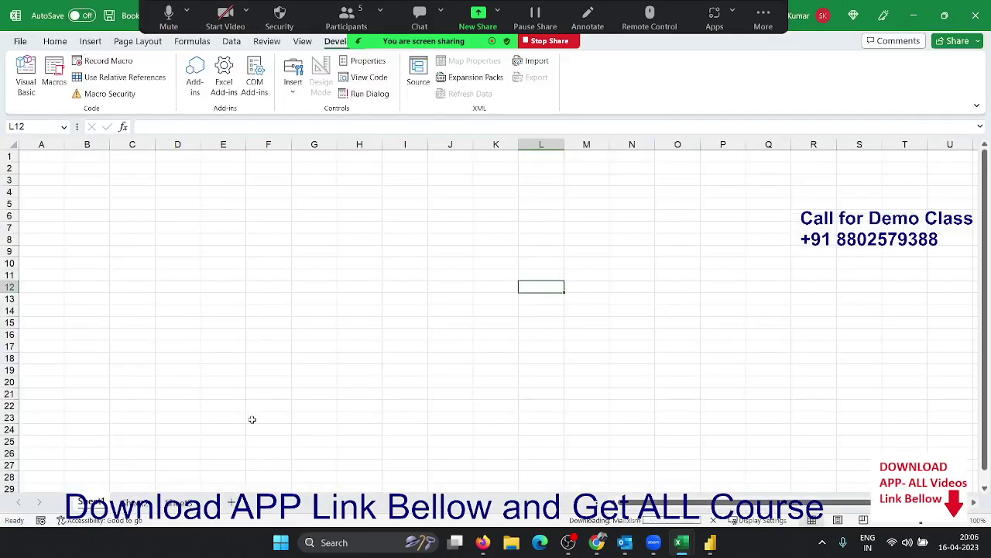
Step: Switch to the Mail workbook and scroll through its Advanced Excel Training banner sheet
key("alt+Tab")
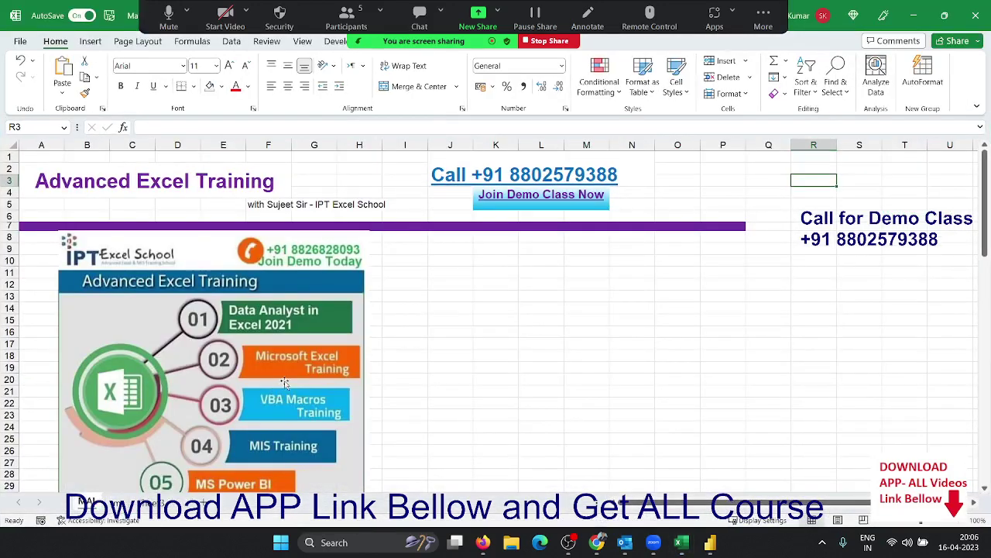
scroll(432, 361, "down", 4)
scroll(431, 354, "down", 5)
scroll(433, 352, "up", 9)
left_click(231, 42)
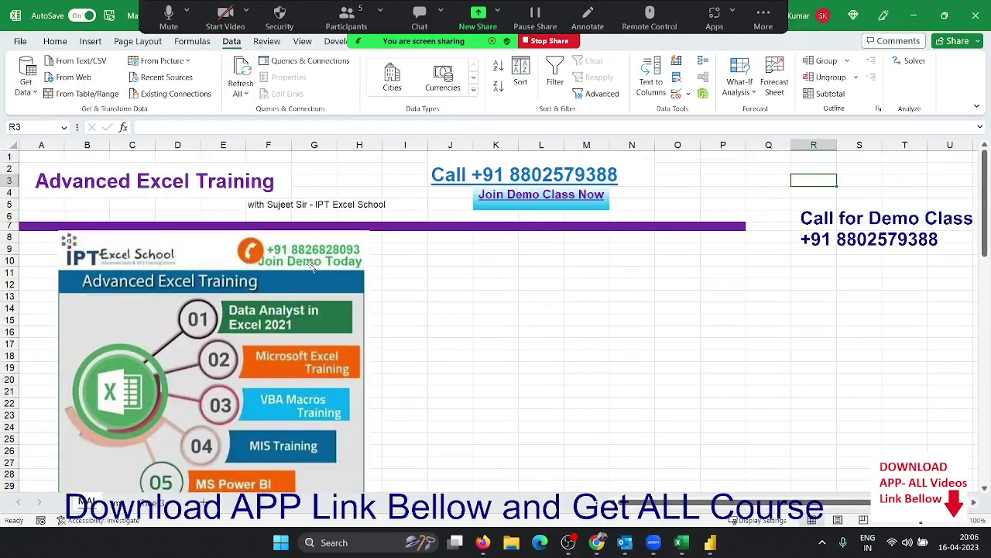
Step: In the VBA editor, change the send macro's For loop to run from 2200 to 2300
left_click(343, 41)
left_click(25, 78)
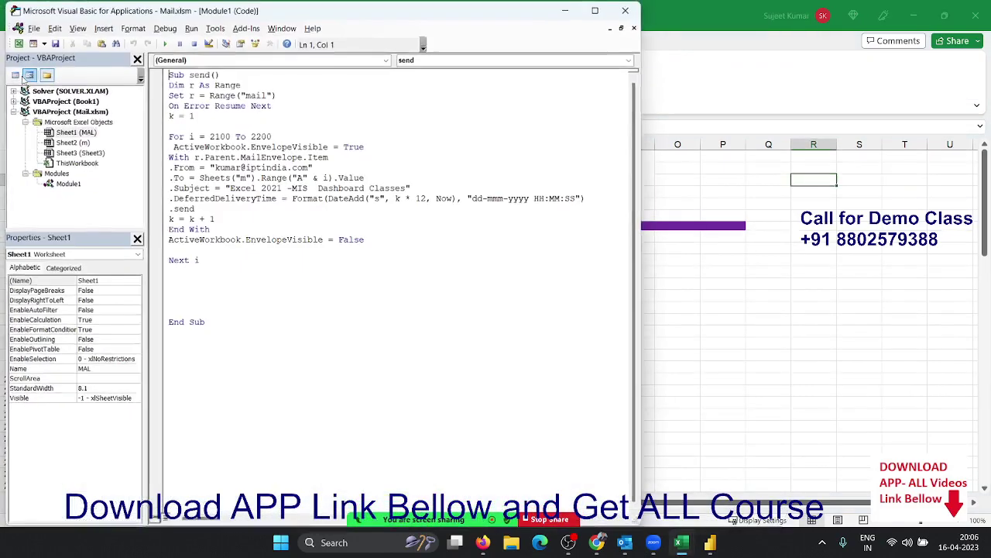
left_click(218, 126)
double_click(218, 136)
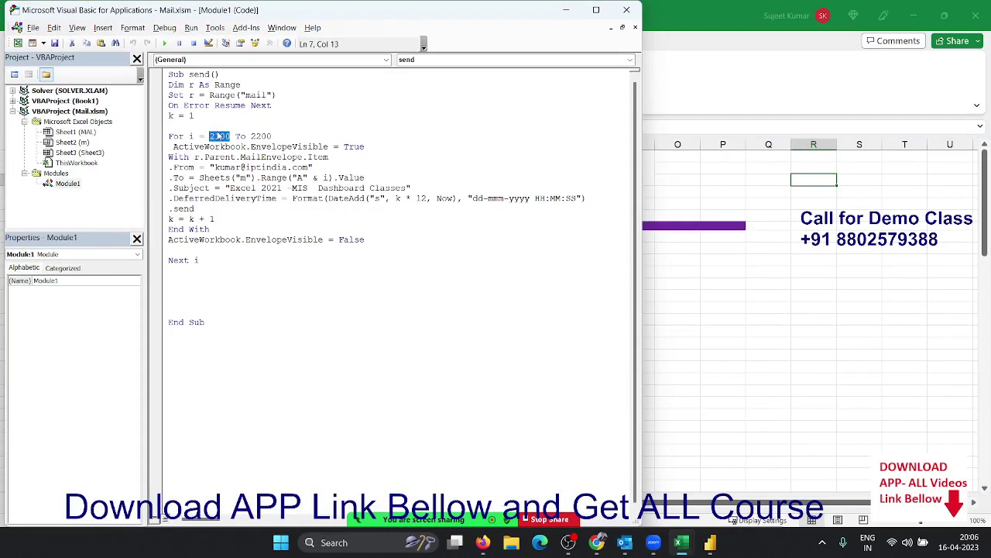
type("21")
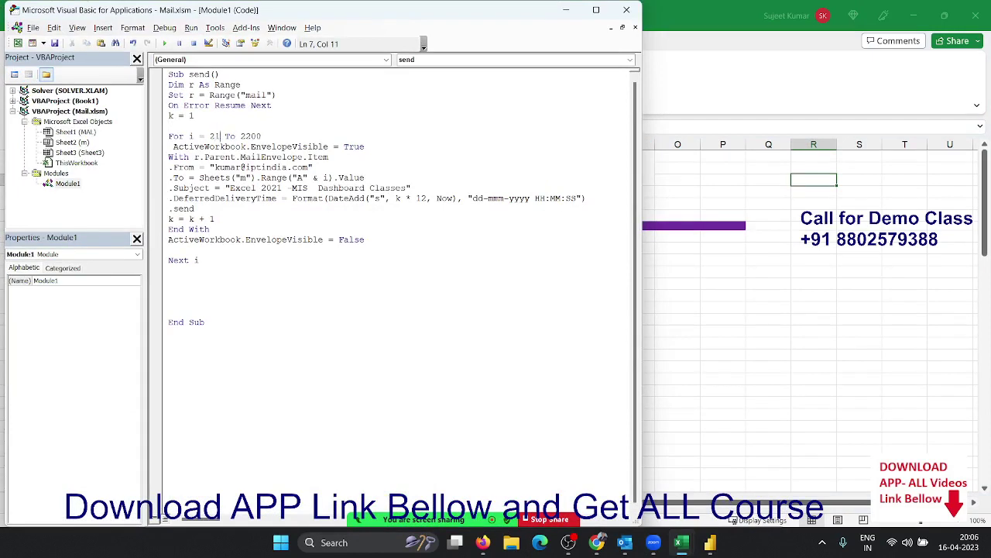
type("00")
double_click(261, 136)
type("230")
Step: Run the send macro from the Macros list to mail 'Excel 2021 MIS Dashboard Classes'
left_click(732, 277)
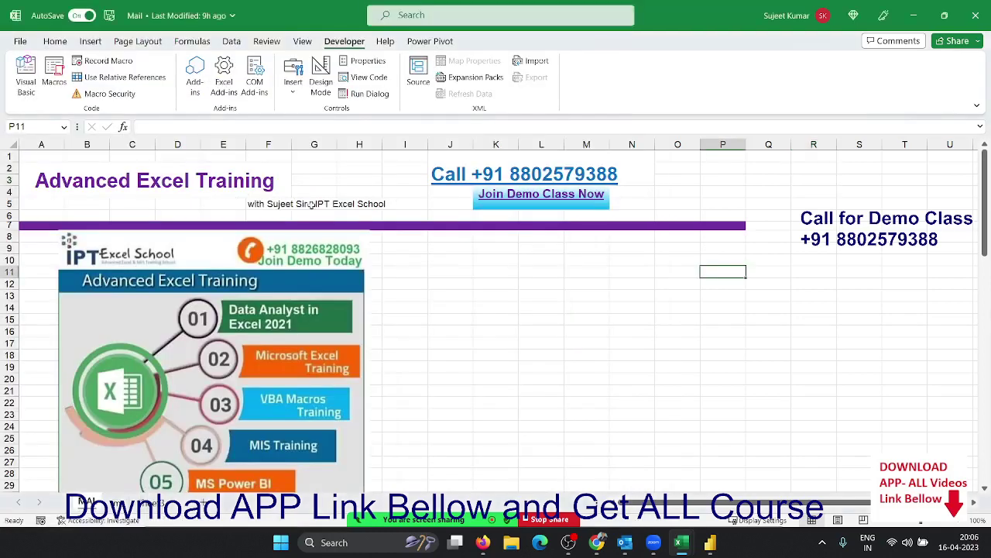
left_click(53, 81)
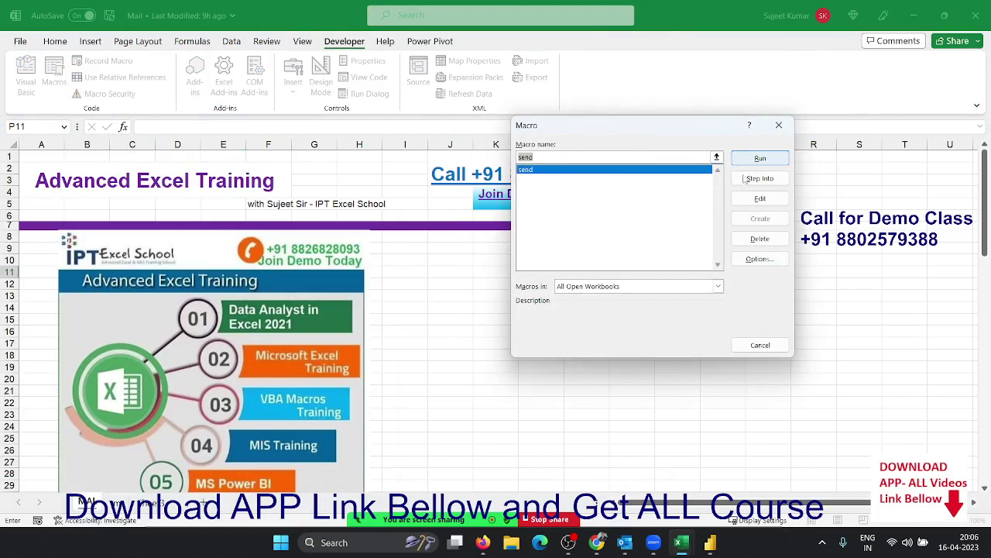
left_click(747, 259)
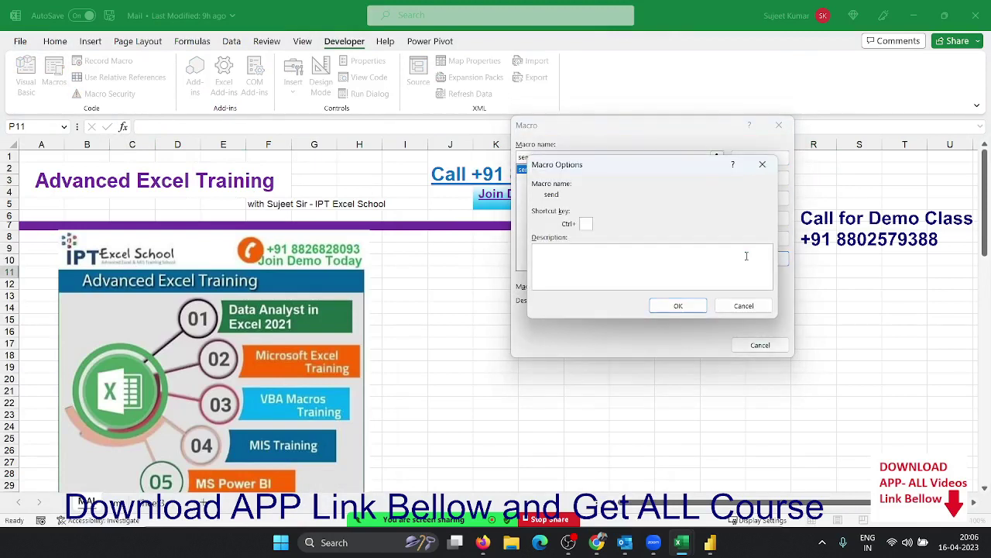
left_click(752, 306)
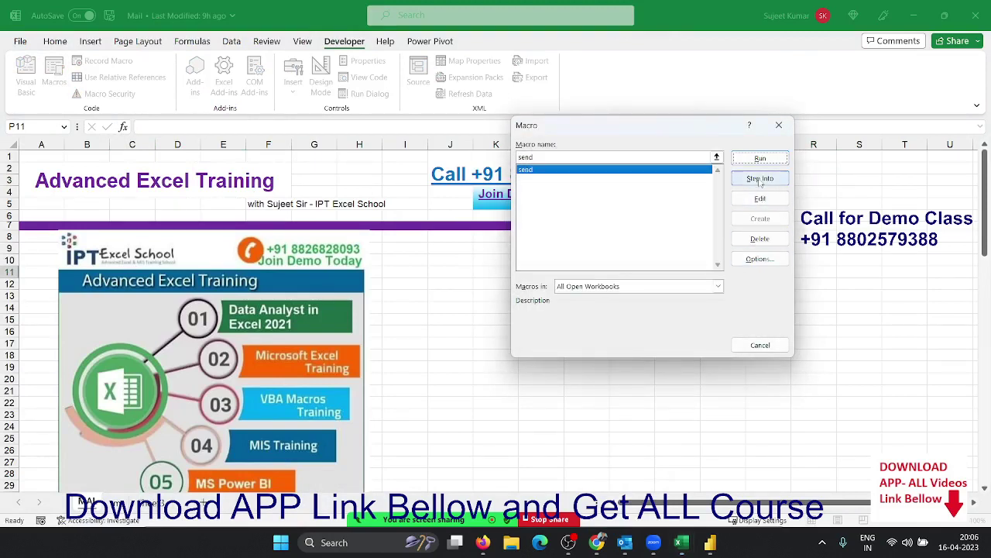
left_click(759, 159)
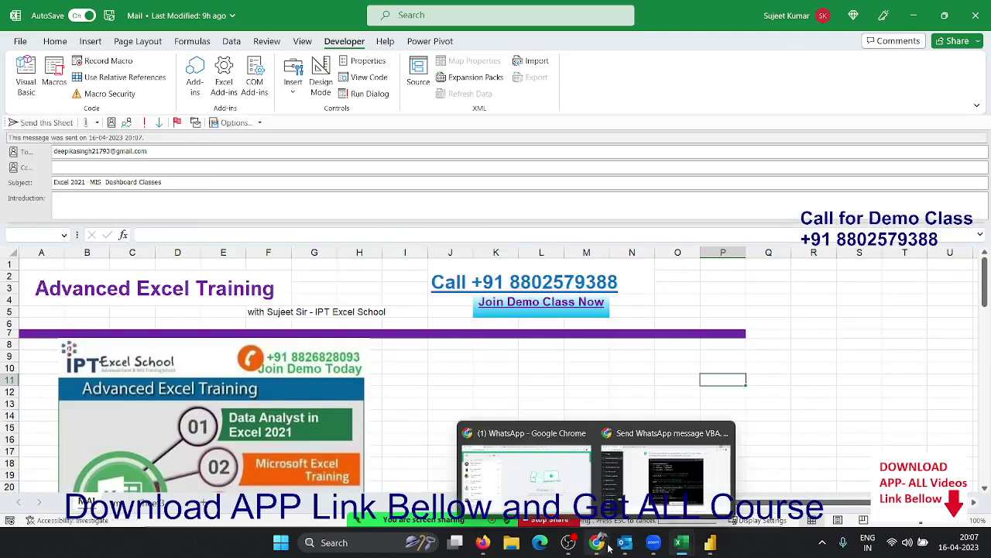
Step: Check Outlook's 99 queued messages, then return to Excel and open the Visual Basic editor
left_click(625, 542)
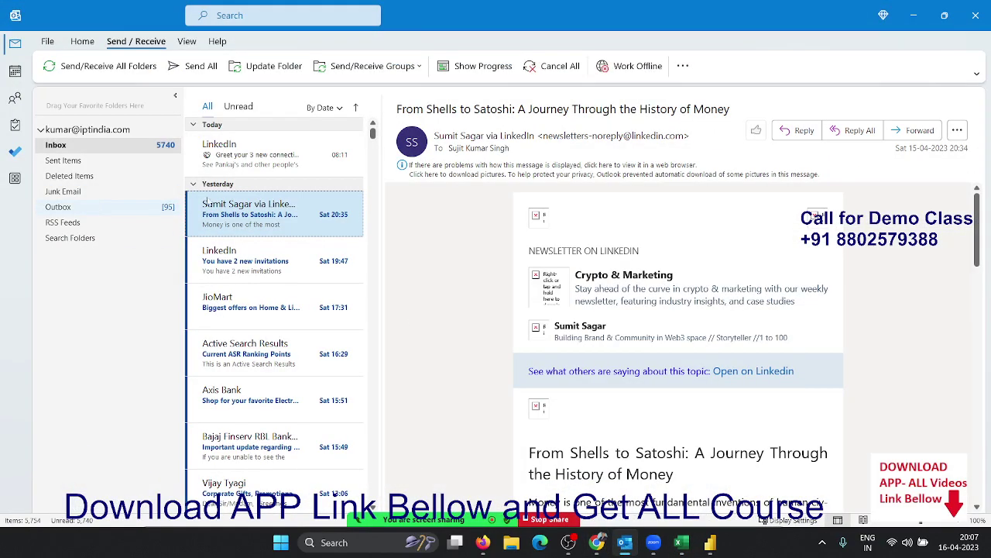
left_click(910, 16)
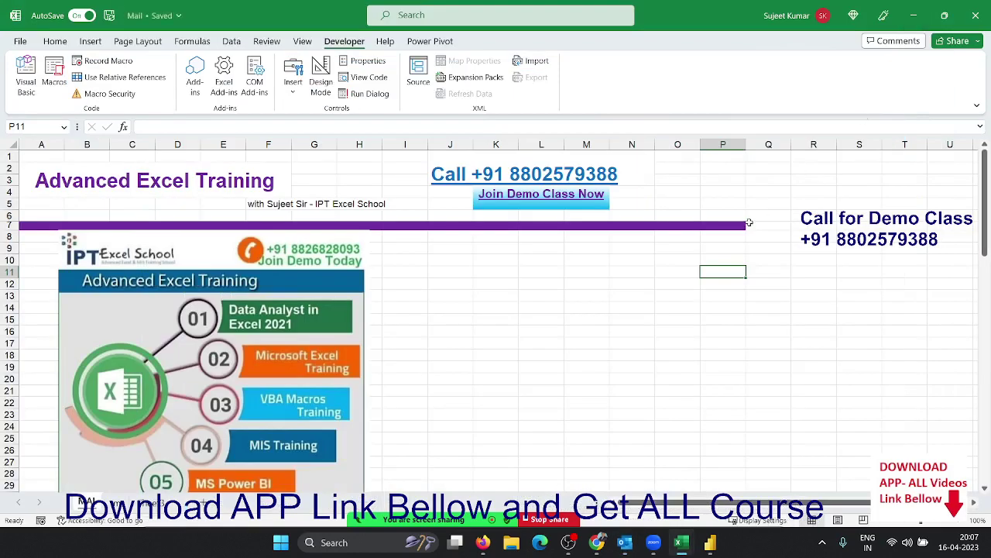
left_click(535, 295)
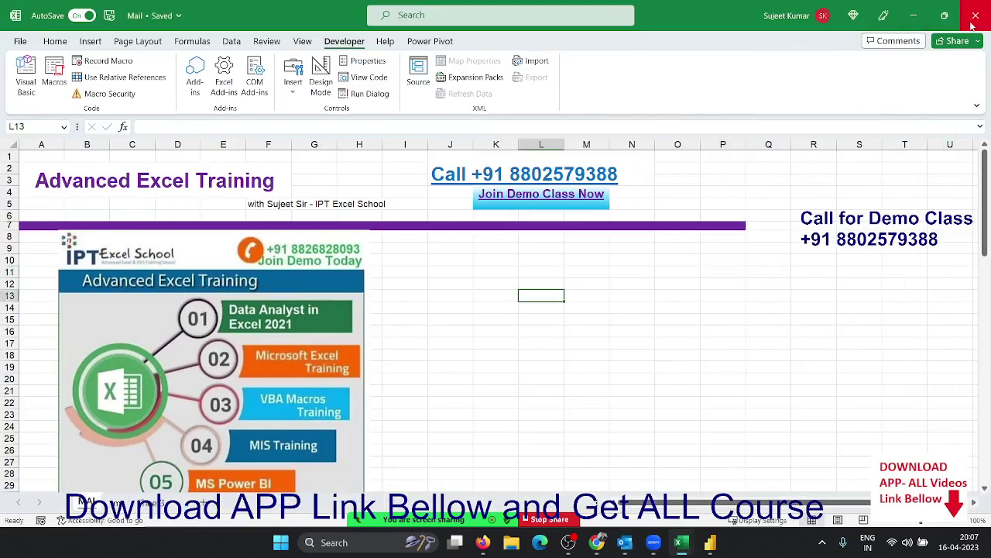
key("alt+F11")
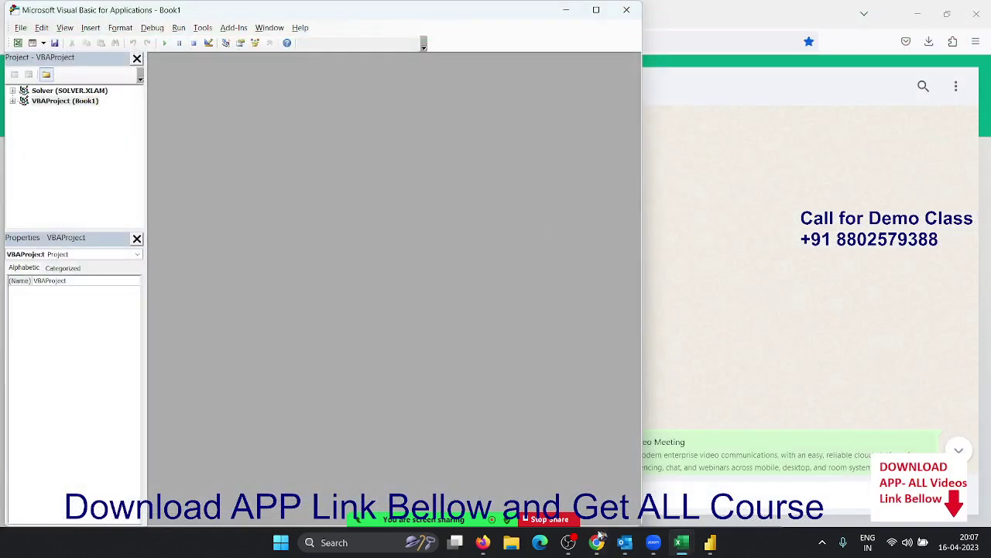
mouse_move(682, 542)
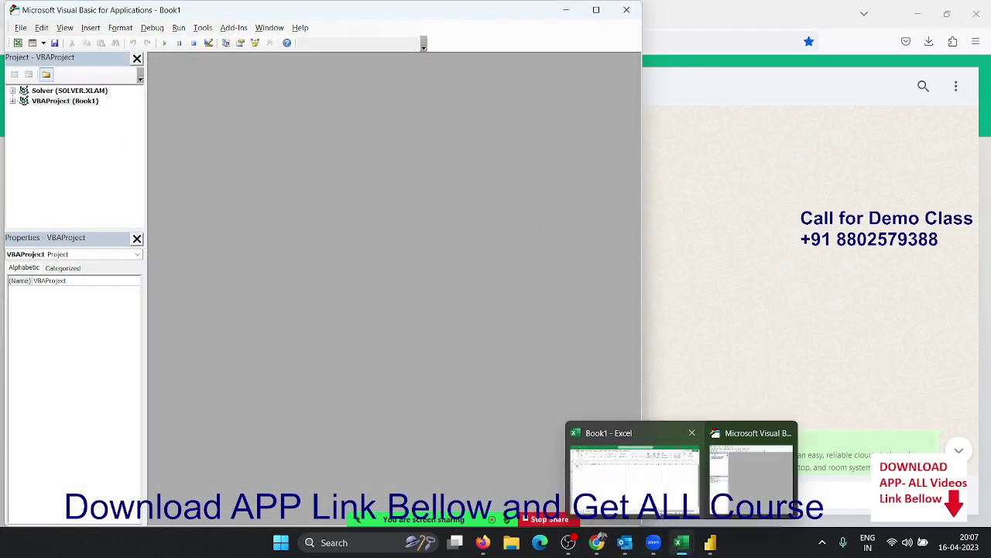
Step: On an empty sheet, enter the Name header and AutoFill names from Puja down to row 13
left_click(634, 476)
left_click(134, 502)
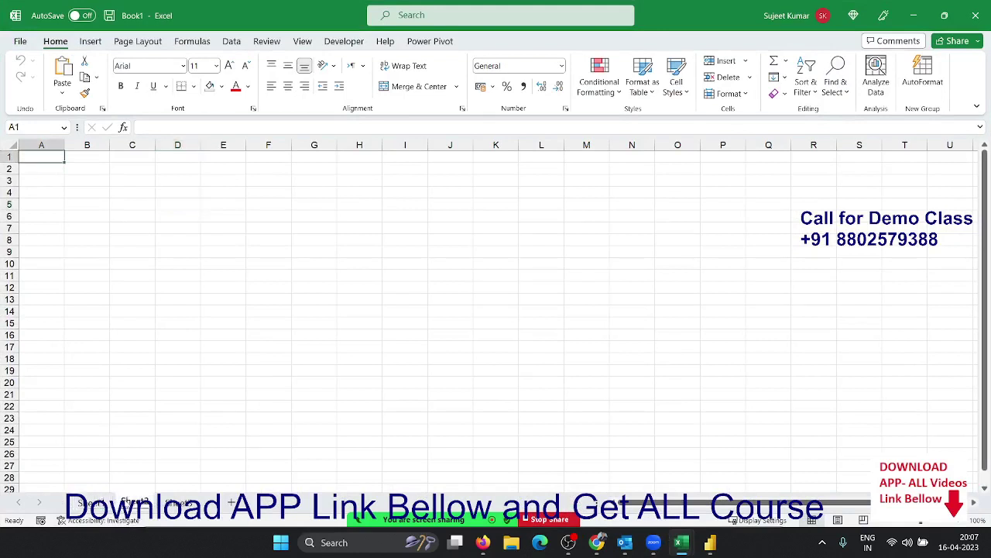
type("Name")
key("Return")
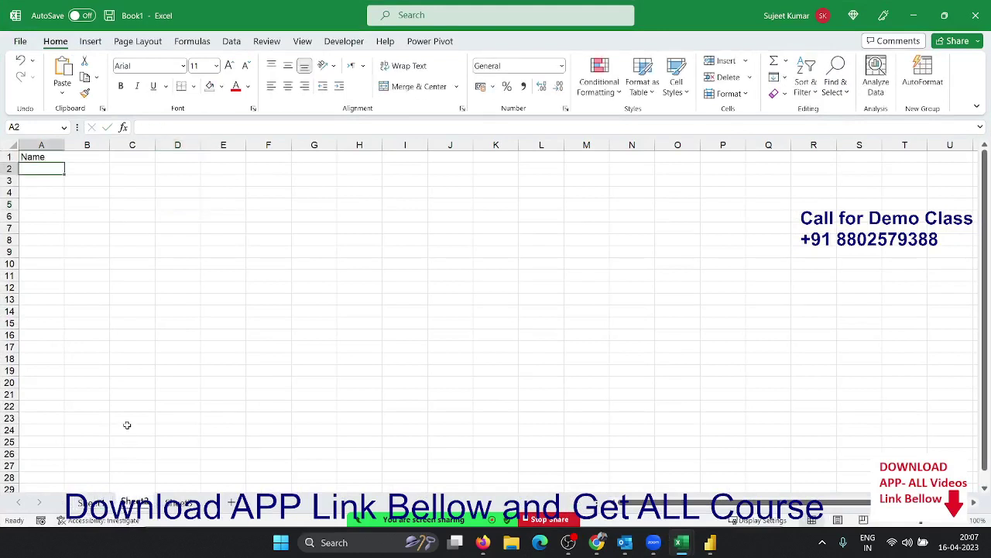
type("Puja")
key("Return")
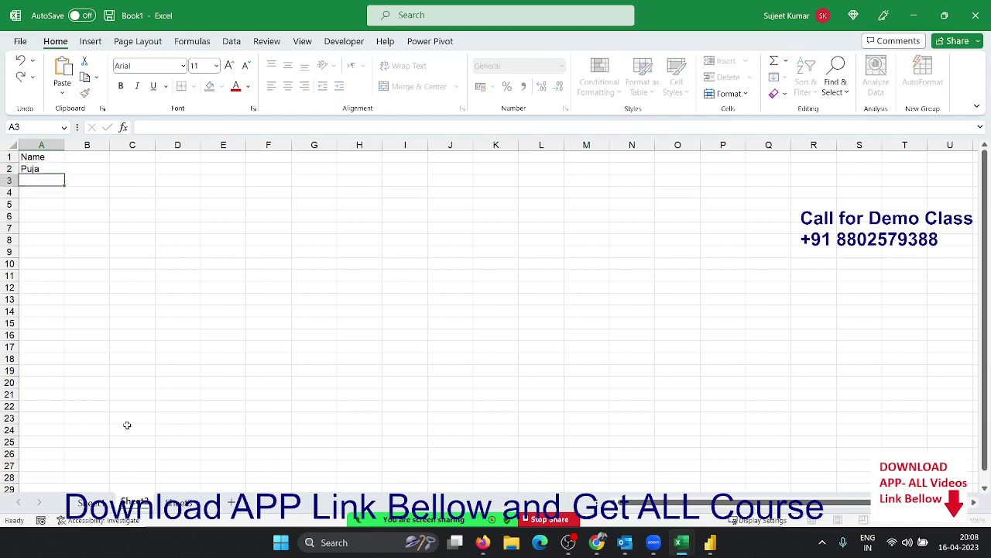
left_click(55, 169)
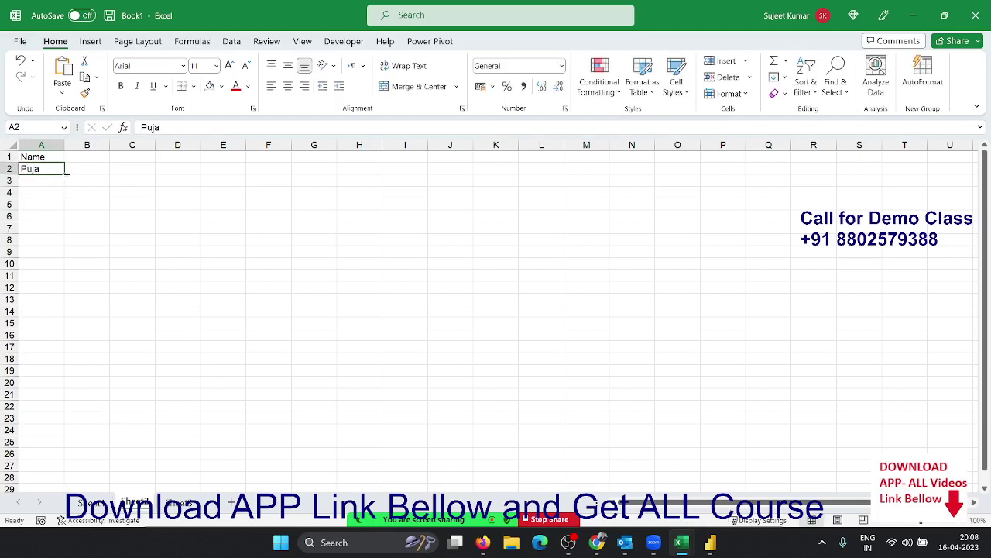
left_click_drag(66, 174, 66, 305)
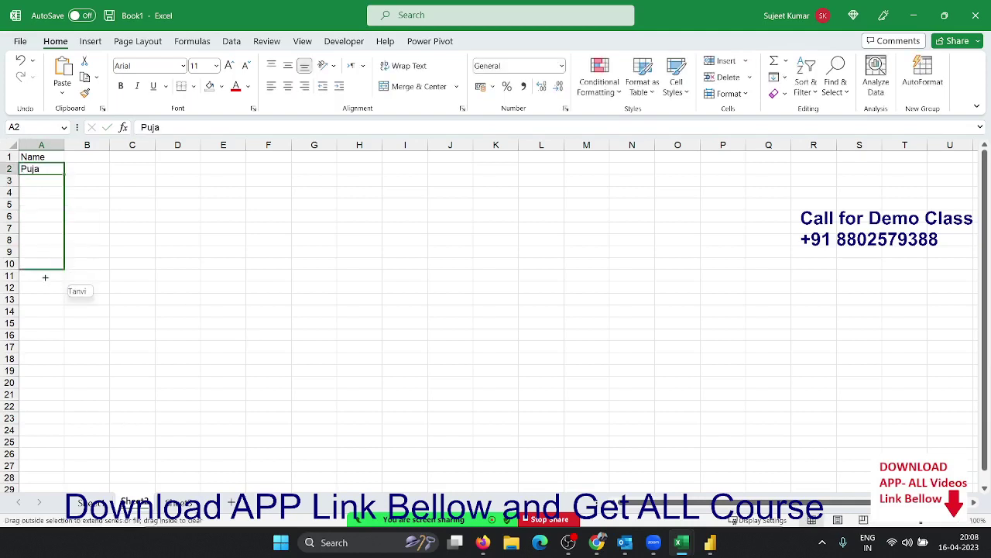
Step: Enter JAN in B1 and AutoFill the month headers across to JUL
left_click(92, 159)
type("JAN")
key("Return")
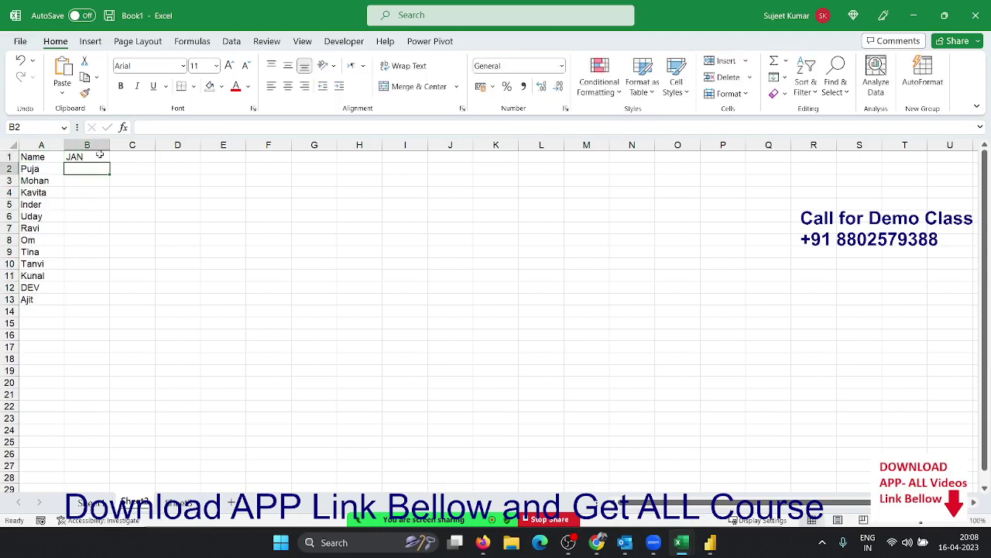
left_click(97, 158)
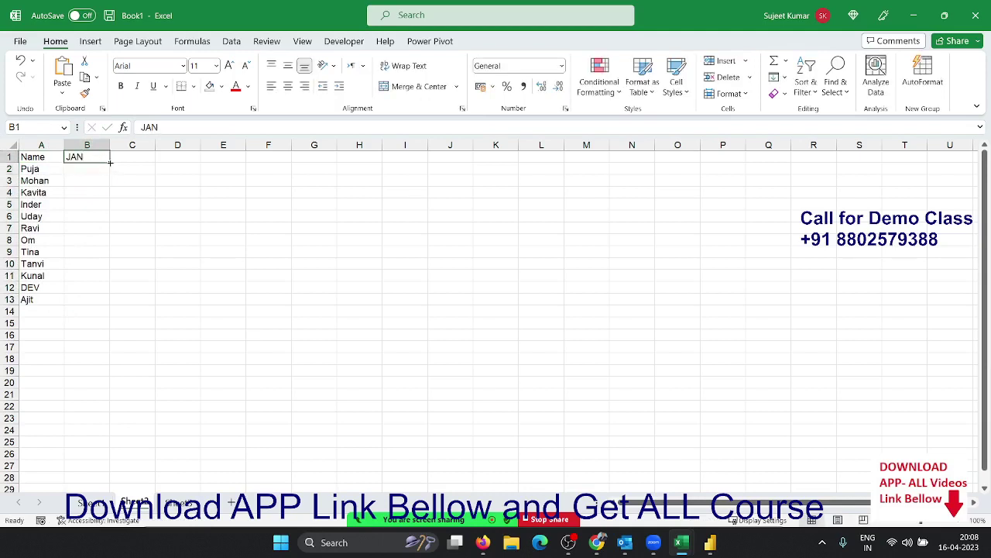
left_click_drag(110, 161, 364, 166)
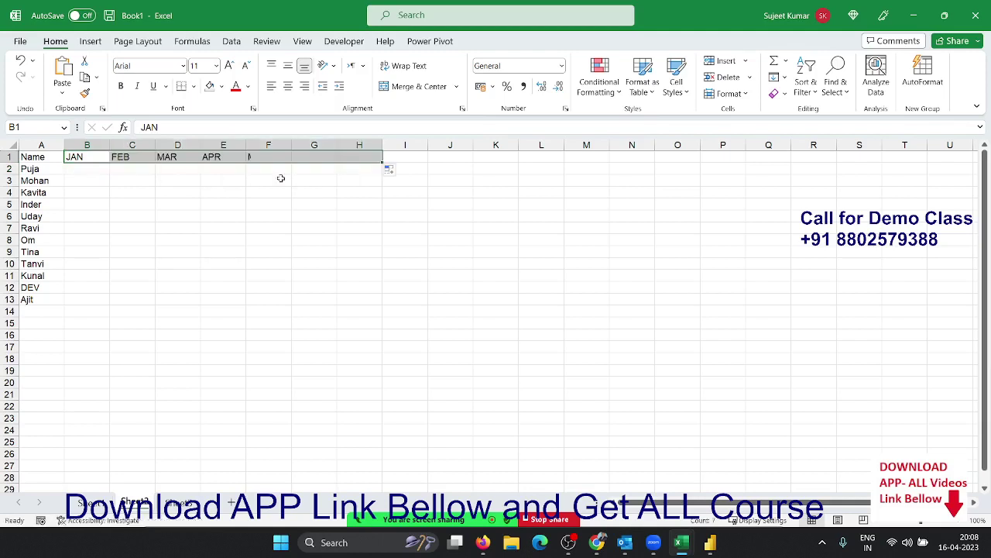
Step: Fill B2:H13 with =RANDBETWEEN(10,90) and copy the range
left_click(87, 171)
type("=r")
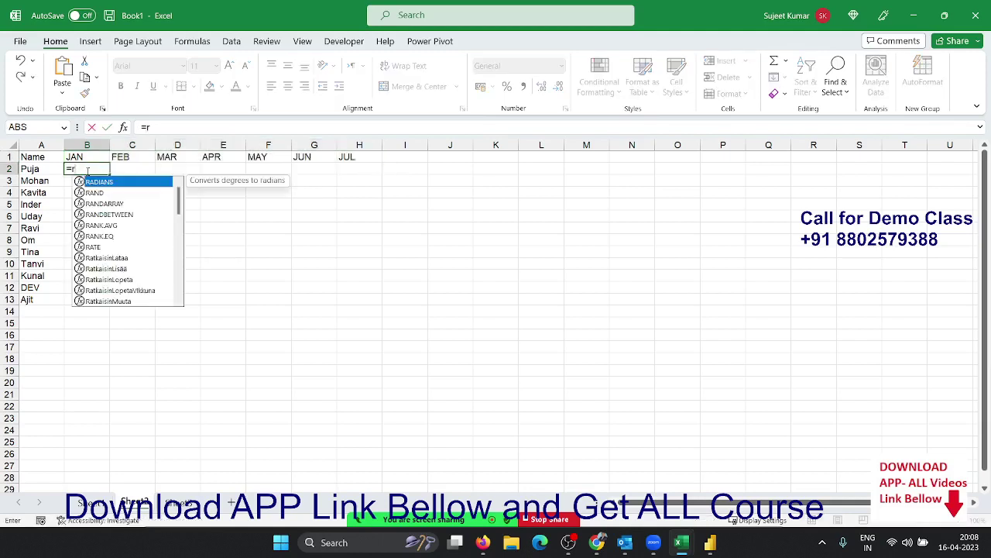
type("and")
key("Down")
key("Down")
key("Tab")
type("1")
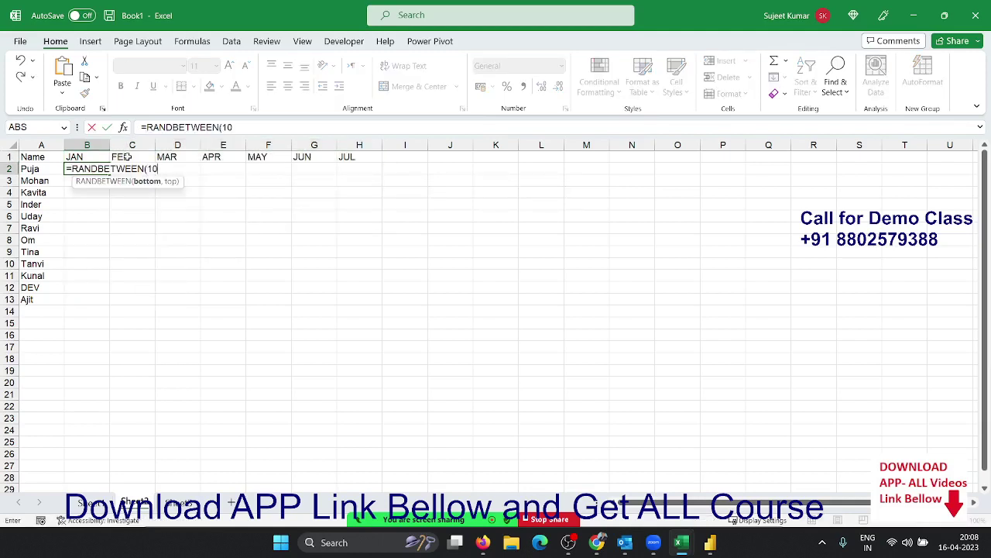
type(",")
type(")")
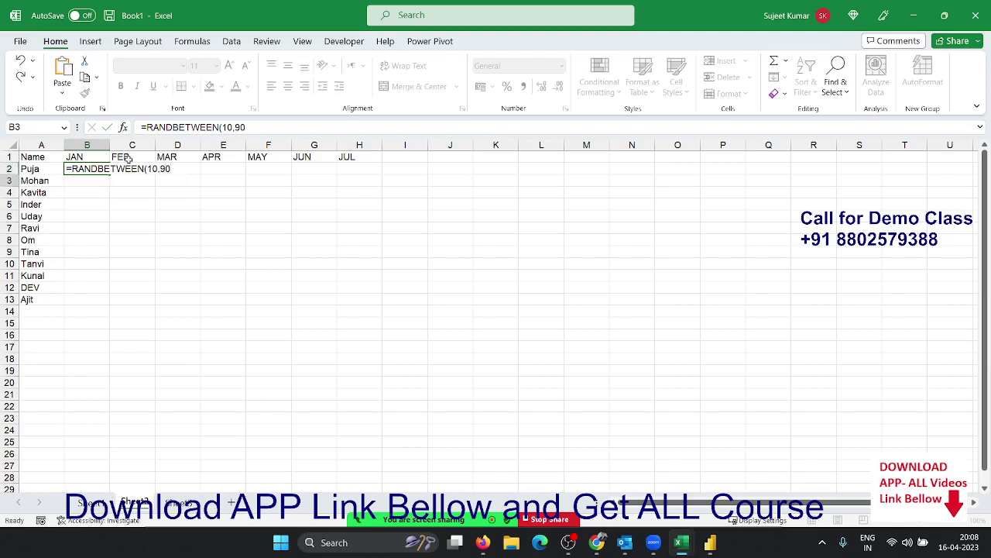
key("Return")
left_click_drag(101, 168, 348, 297)
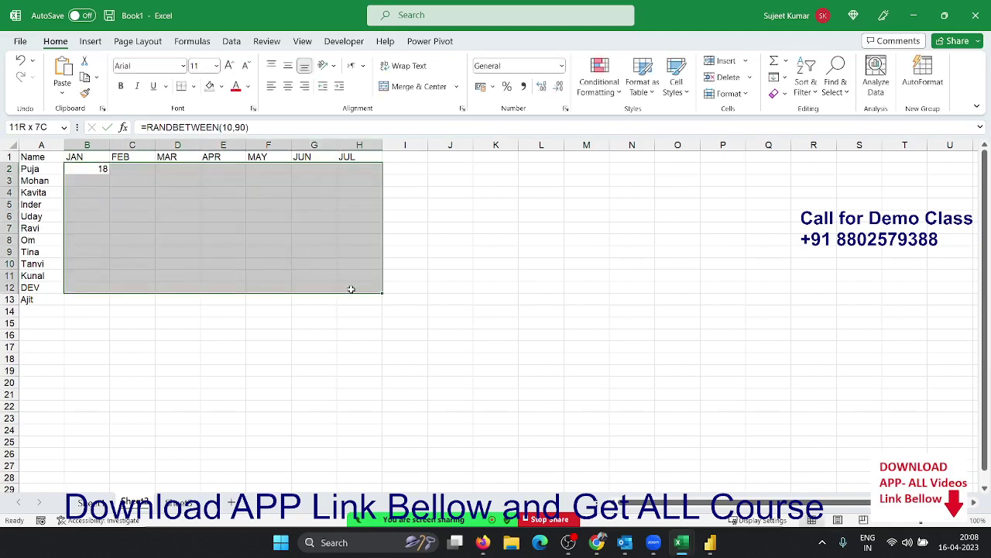
key("F2")
key("ctrl+Return")
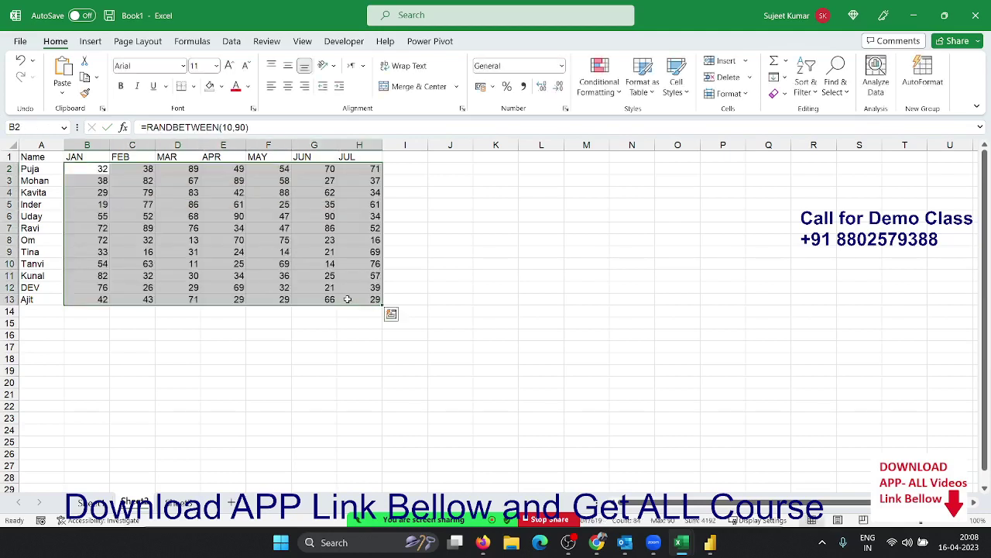
key("ctrl+c")
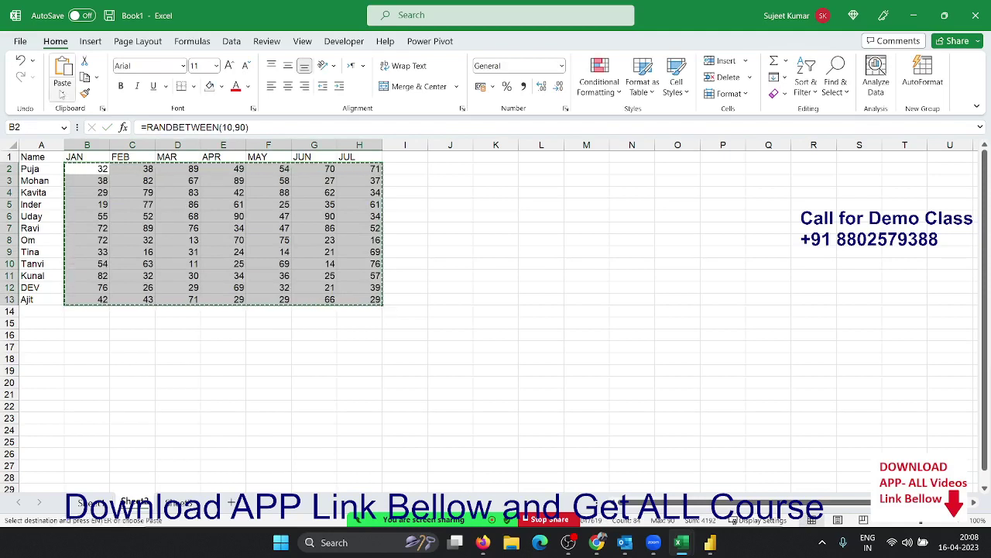
Step: Paste the copied month numbers back as values, replacing the formulas
left_click(62, 93)
left_click(60, 192)
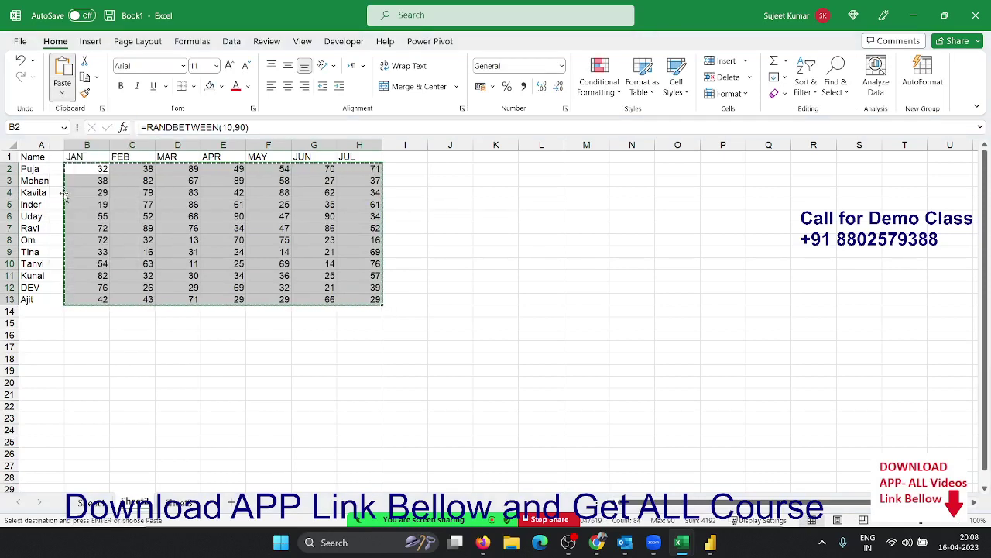
left_click(132, 192)
Step: Insert a trial clustered column chart of A1:H13, delete it, then select A1:H2
left_click_drag(31, 157, 349, 301)
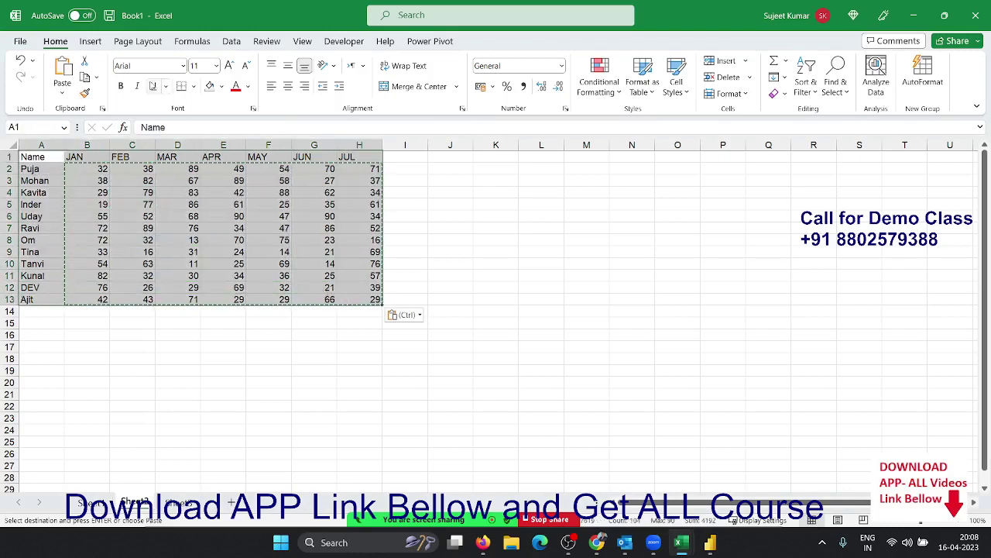
left_click(91, 41)
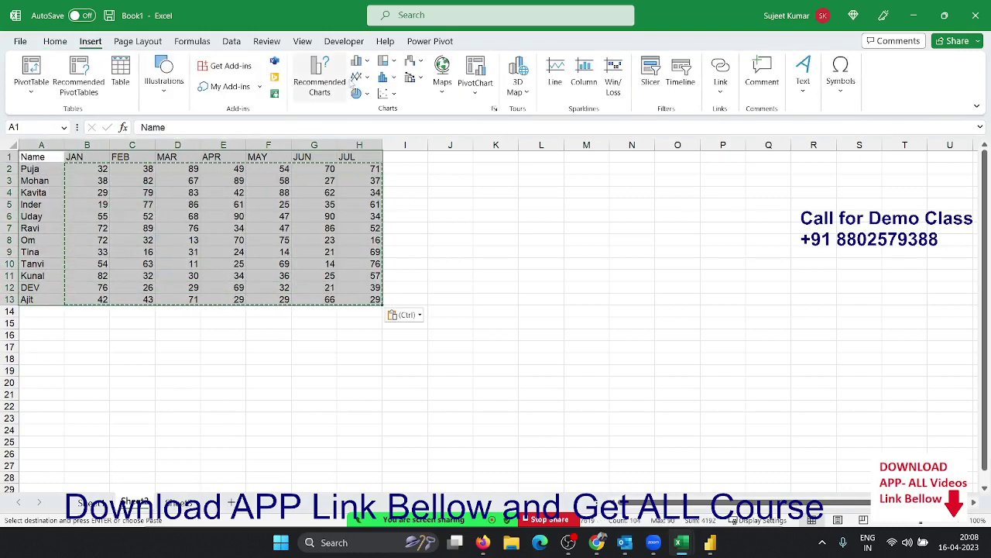
left_click(367, 61)
left_click(365, 104)
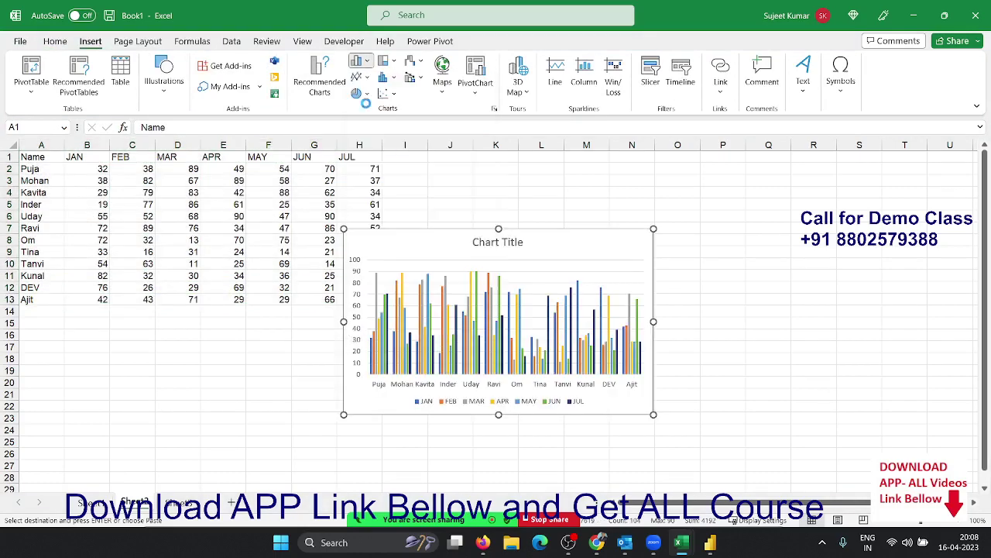
left_click_drag(464, 243, 506, 186)
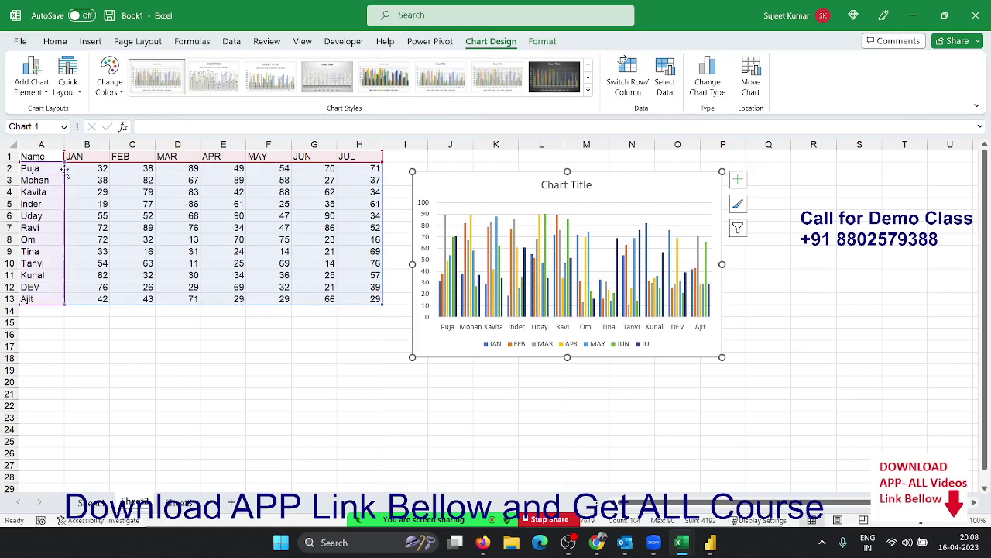
left_click_drag(87, 168, 361, 168)
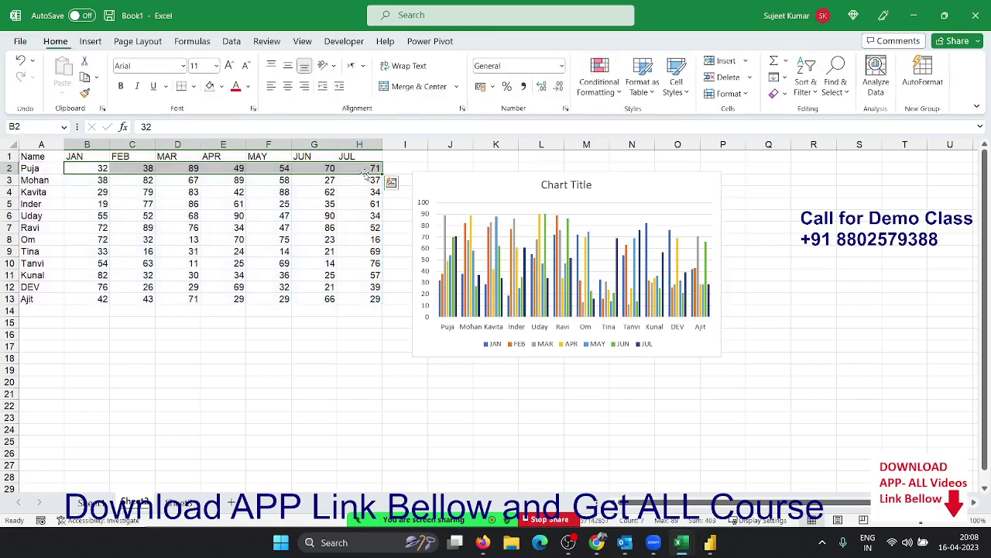
left_click(433, 198)
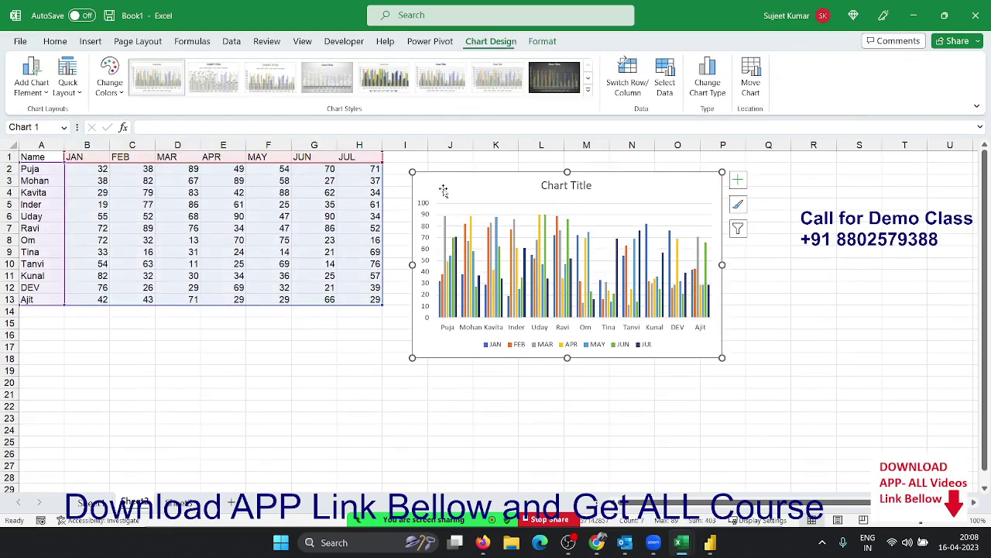
key("Delete")
left_click_drag(54, 157, 361, 168)
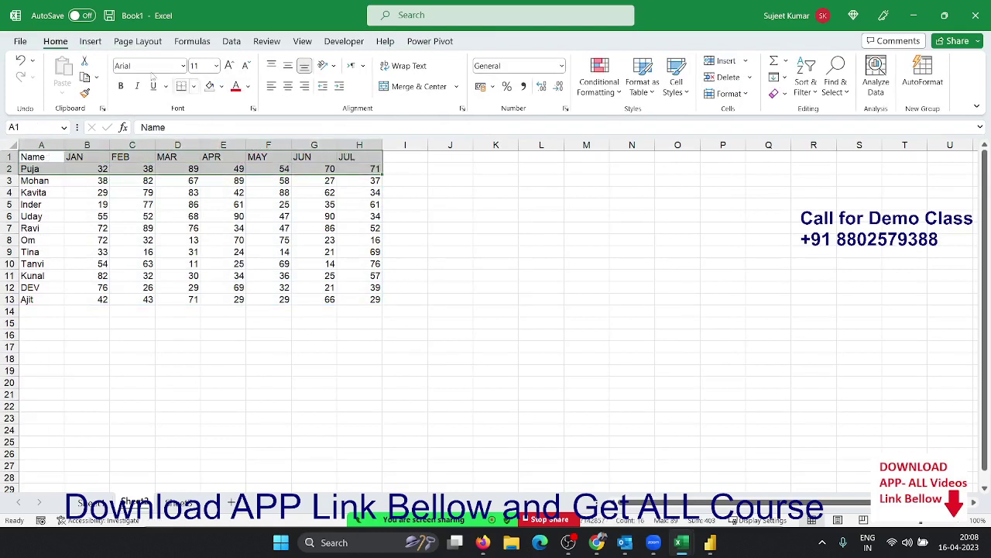
Step: Insert a clustered column chart of Puja's A1:H2 data and move it right of the table
left_click(91, 41)
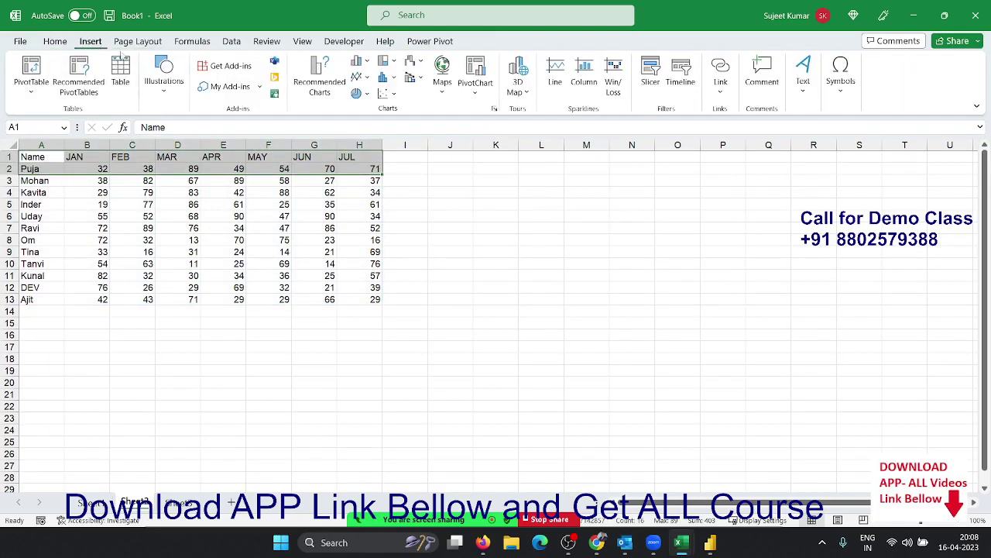
left_click(358, 62)
left_click(359, 93)
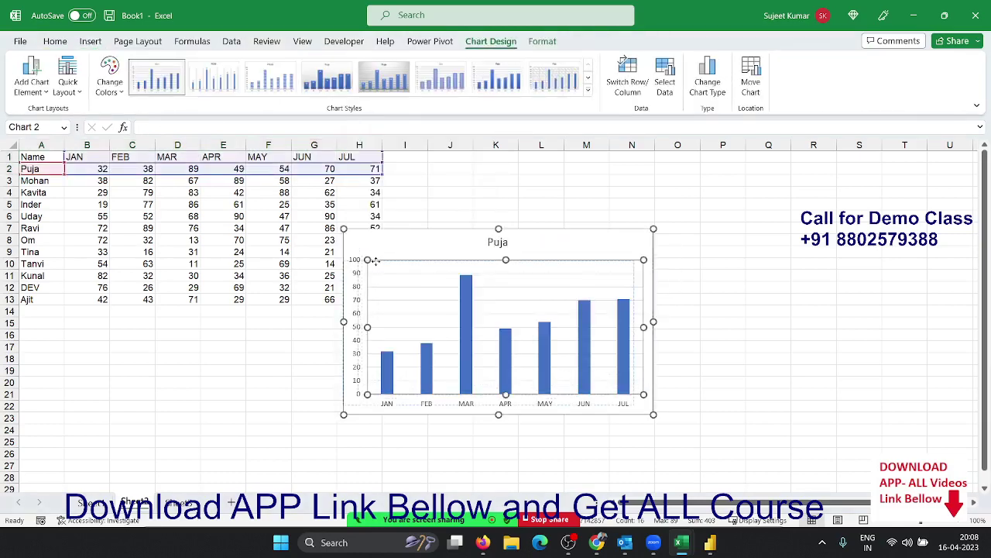
mouse_move(361, 235)
left_mouse_down()
mouse_move(441, 230)
mouse_move(422, 169)
left_mouse_up()
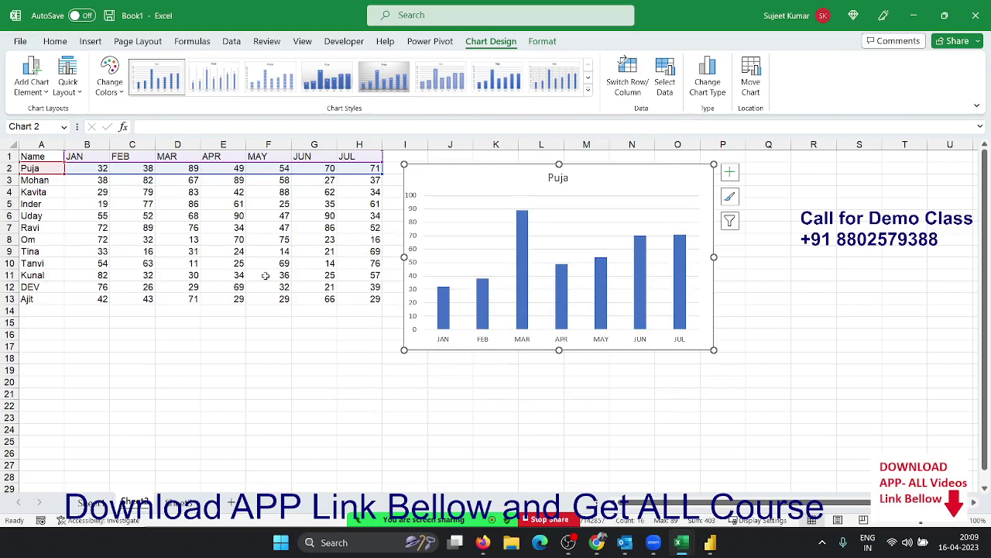
left_click(42, 191)
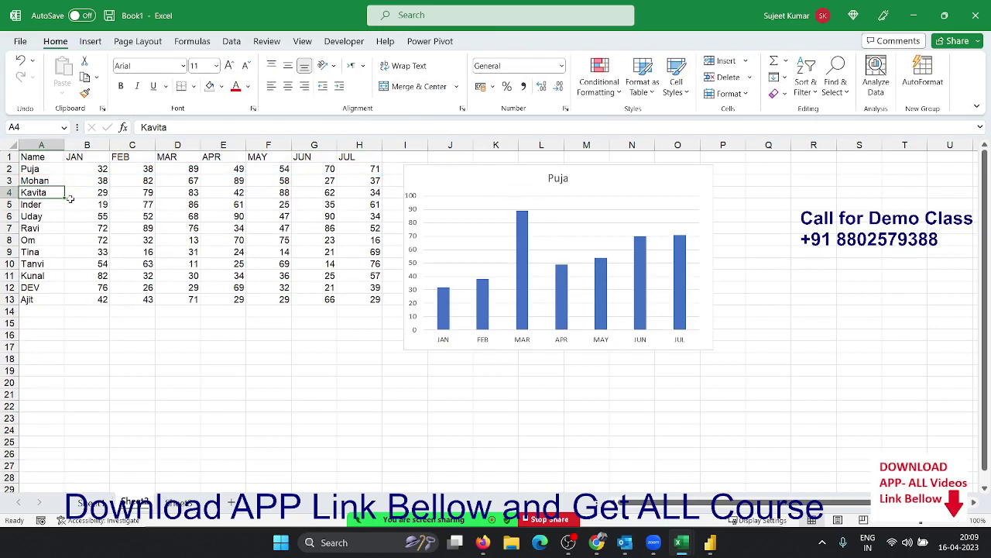
Step: Delete Puja's column chart
left_click(46, 203)
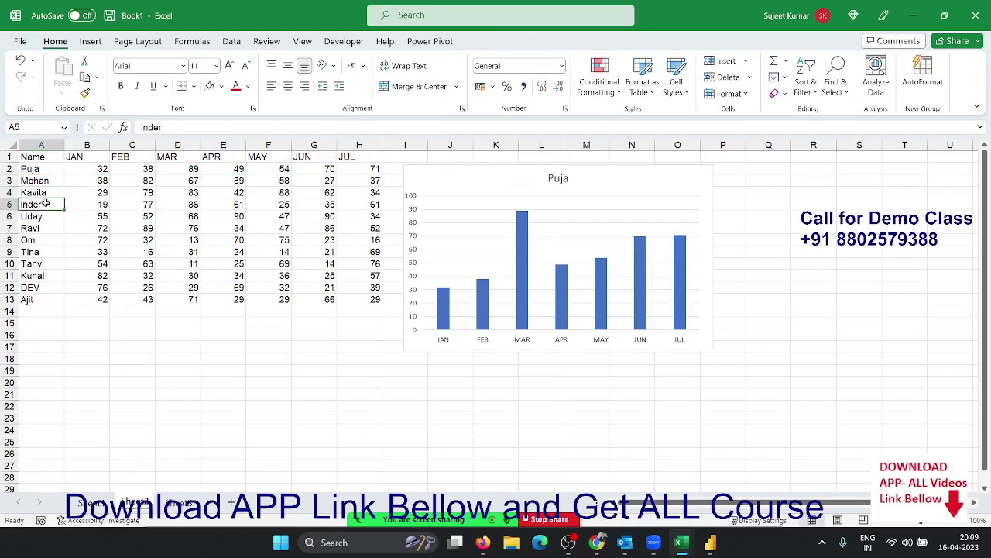
left_click(465, 186)
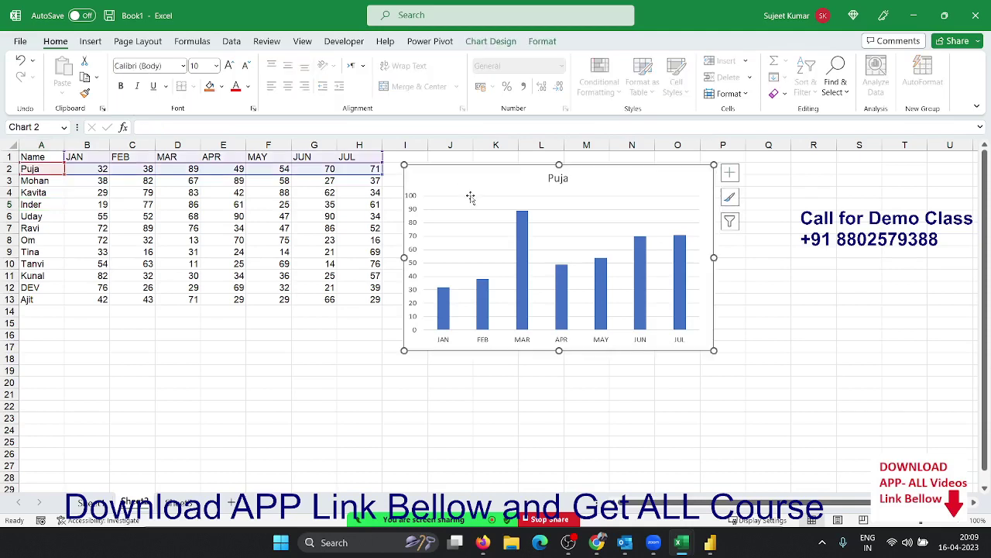
key("Delete")
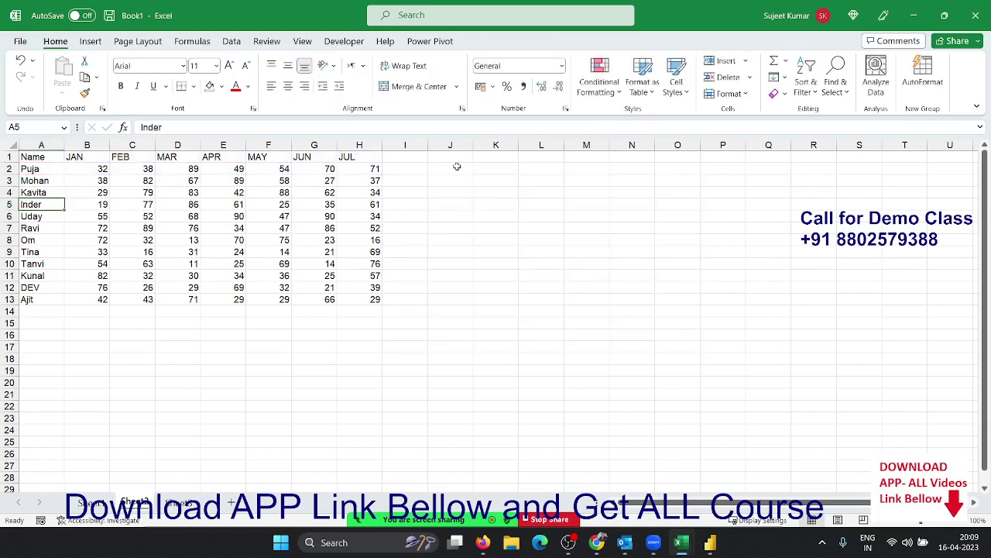
Step: Copy the Name–JUL header row A1:H1 and paste it into row 18
left_click(34, 145)
left_click(33, 156)
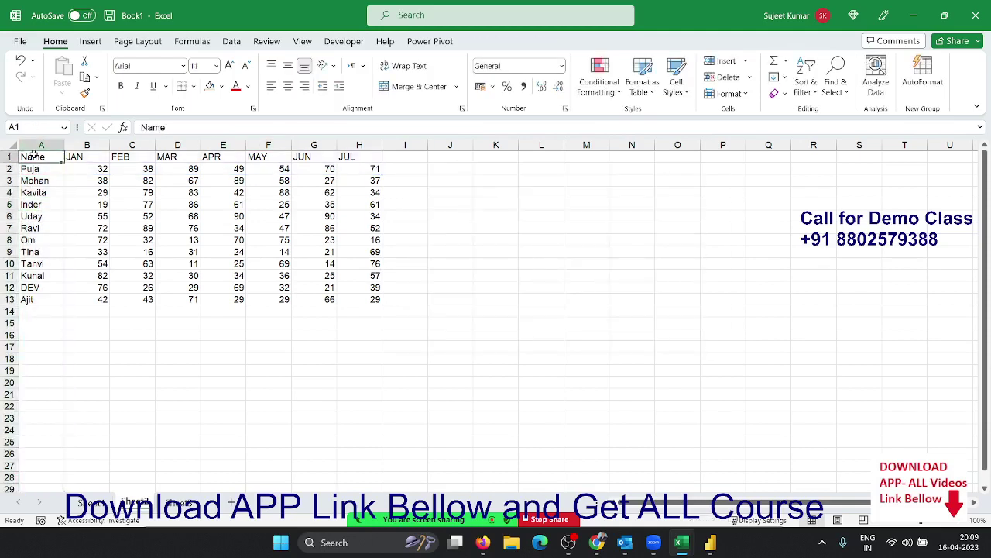
key("ctrl+shift+Right")
key("ctrl+c")
key("Down")
key("ctrl+Down")
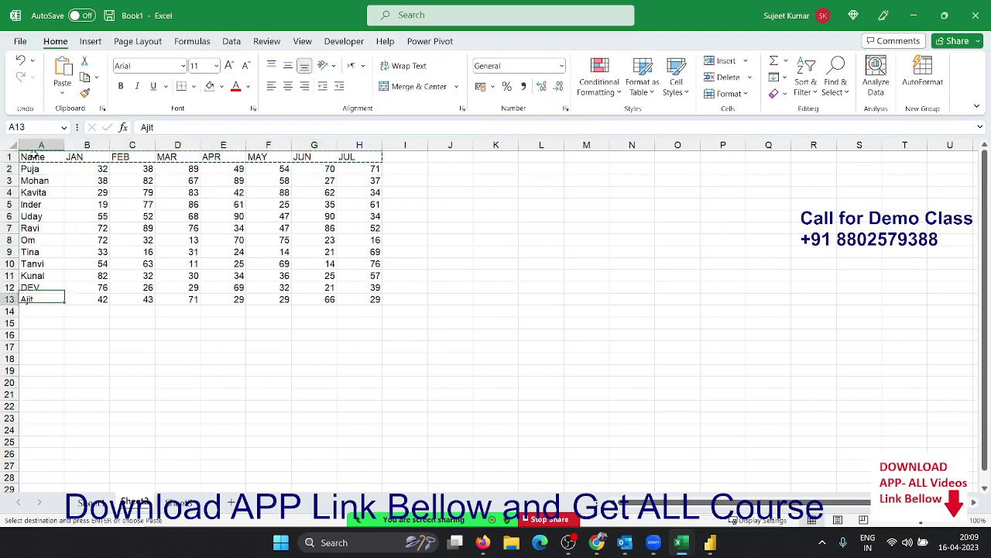
key("Down")
key("Down")
key("Down")
key("Down")
key("ctrl+v")
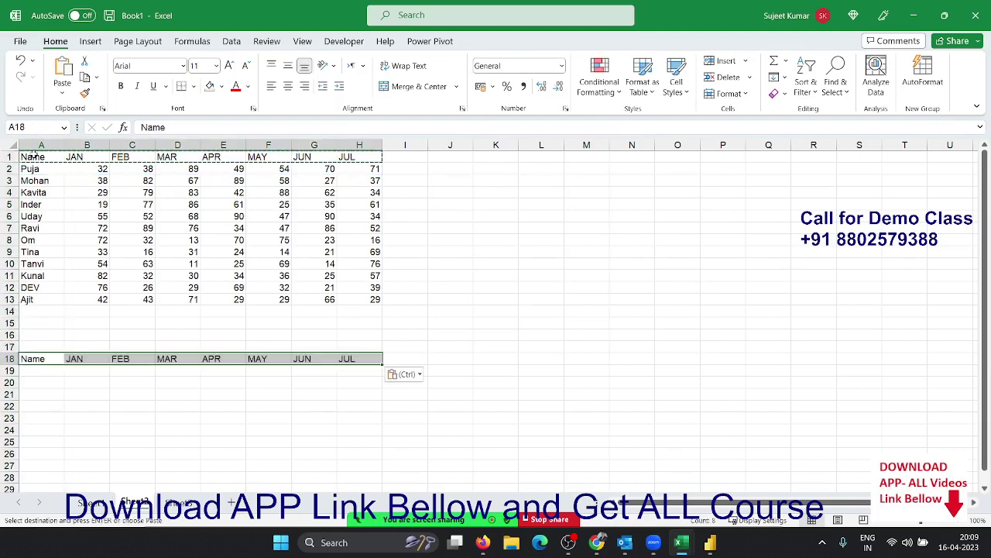
key("Up")
key("Escape")
Step: Enter 1 in cell A17
type("1")
key("Return")
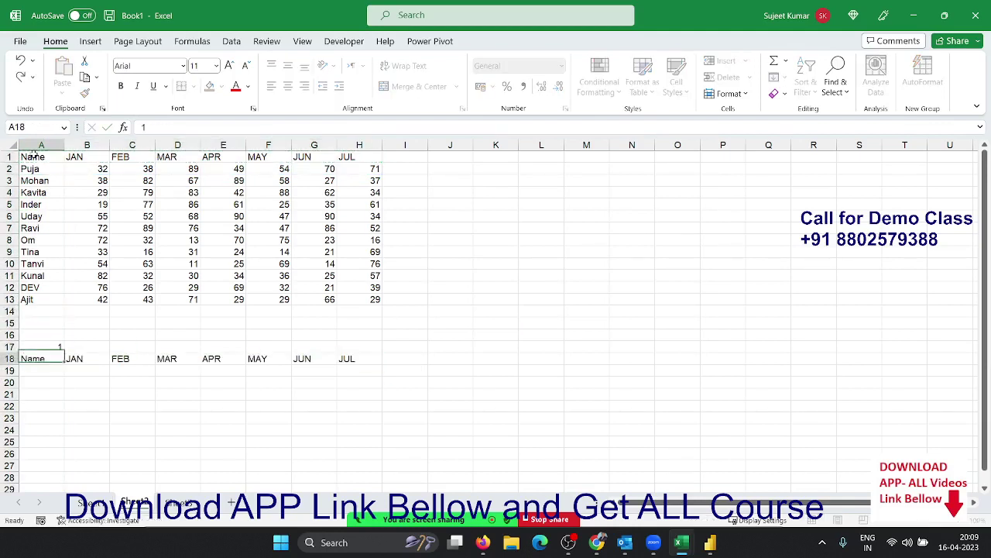
key("Return")
Step: Enter =OFFSET(A1,A17,0) in cell A19
type("=OFFSET(")
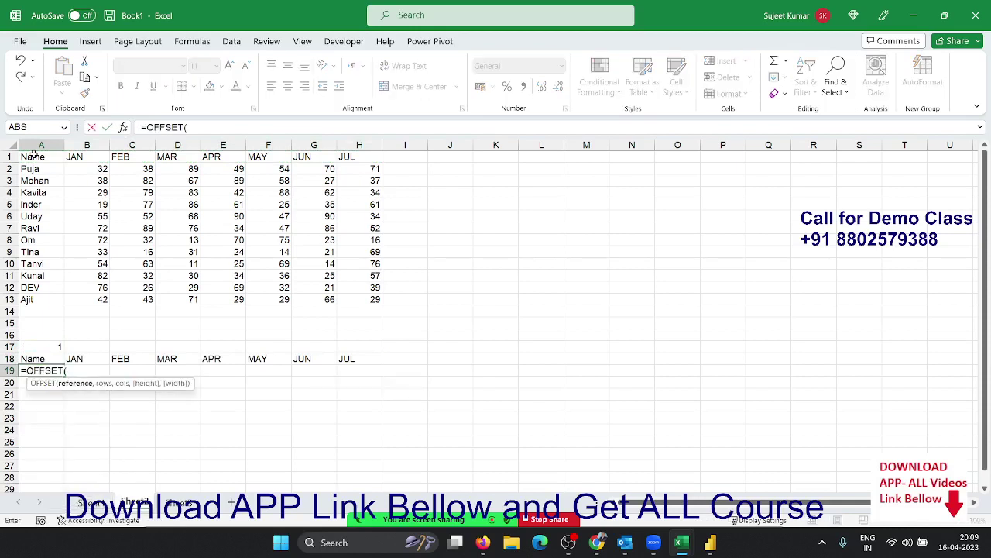
key("Up")
key("Up")
type(",")
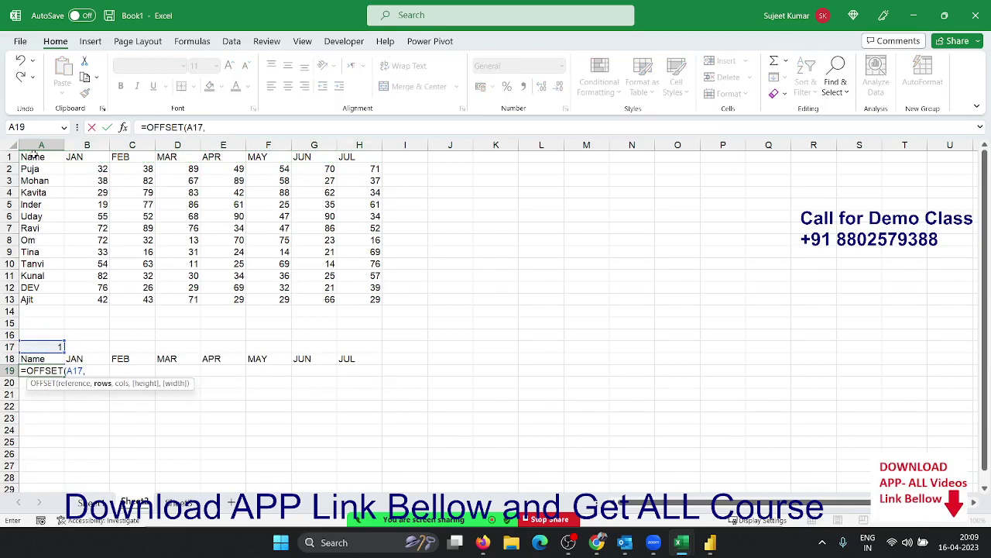
type("0")
key("BackSpace")
key("BackSpace")
key("BackSpace")
key("BackSpace")
key("BackSpace")
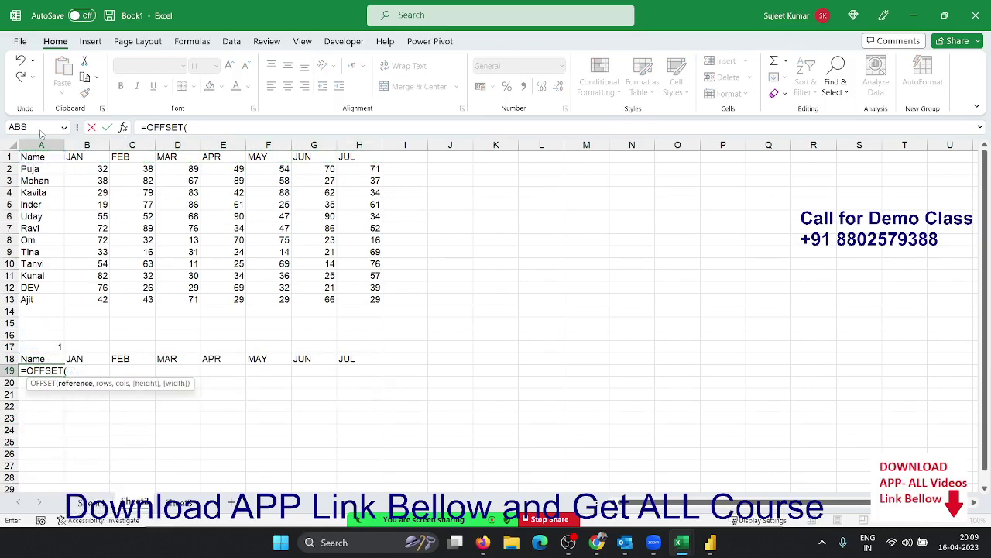
left_click(41, 157)
type(",")
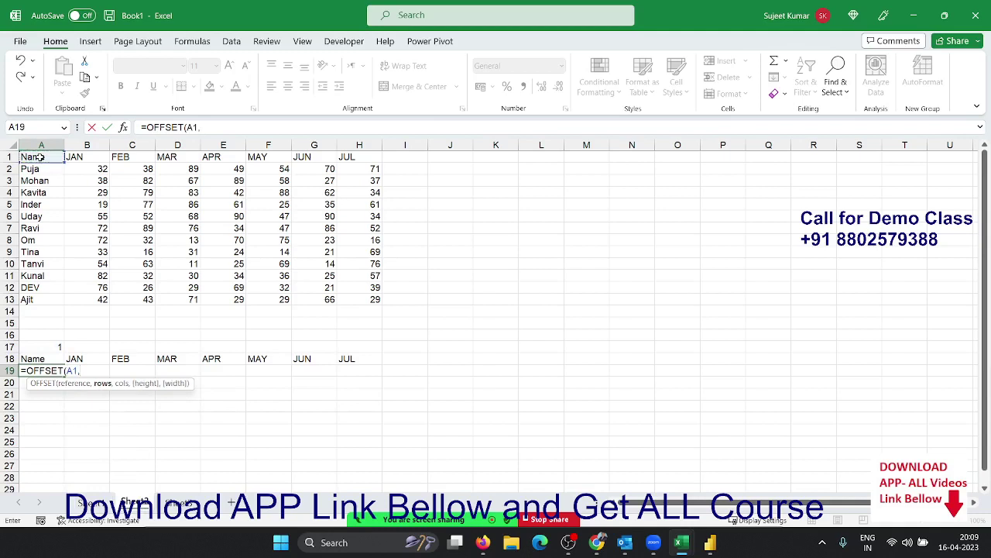
left_click(51, 346)
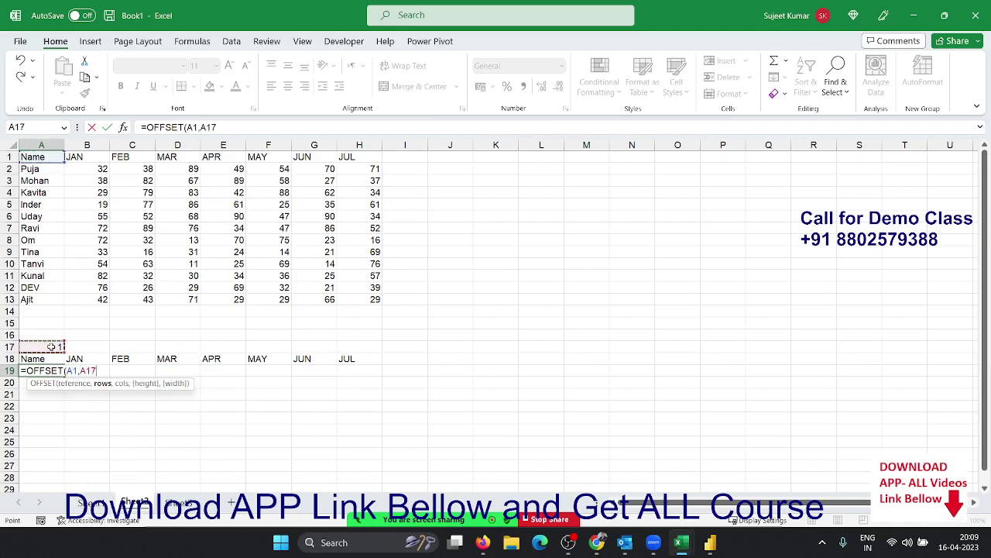
type(",0")
key("Return")
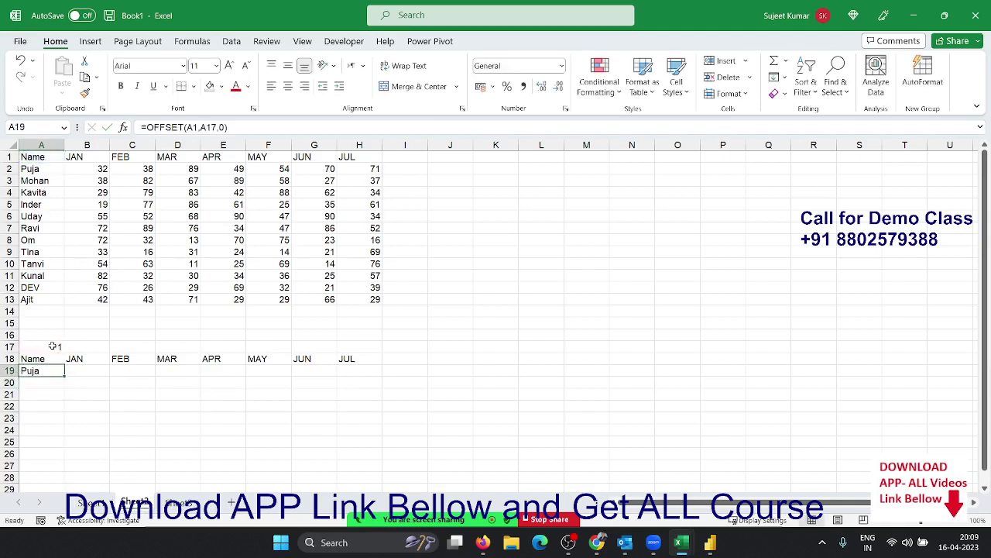
Step: Make the A17 reference absolute and fill the OFFSET formula across A19:H19
double_click(38, 371)
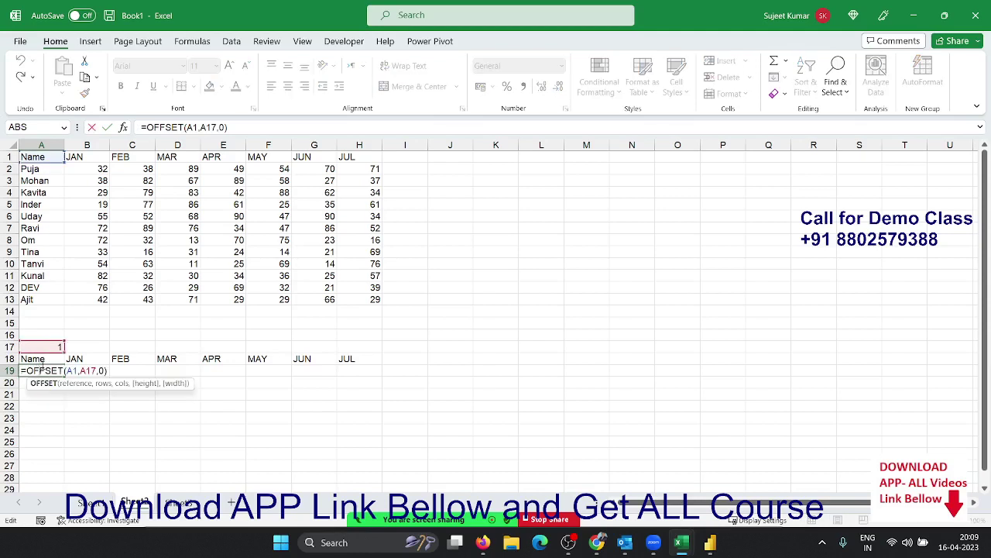
left_click(87, 371)
key("F4")
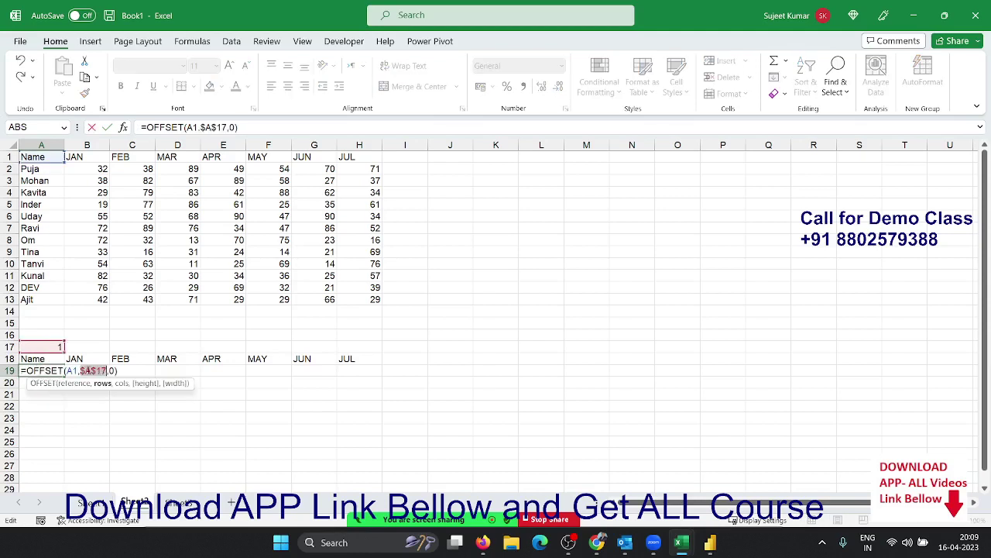
key("Return")
left_click_drag(39, 371, 359, 371)
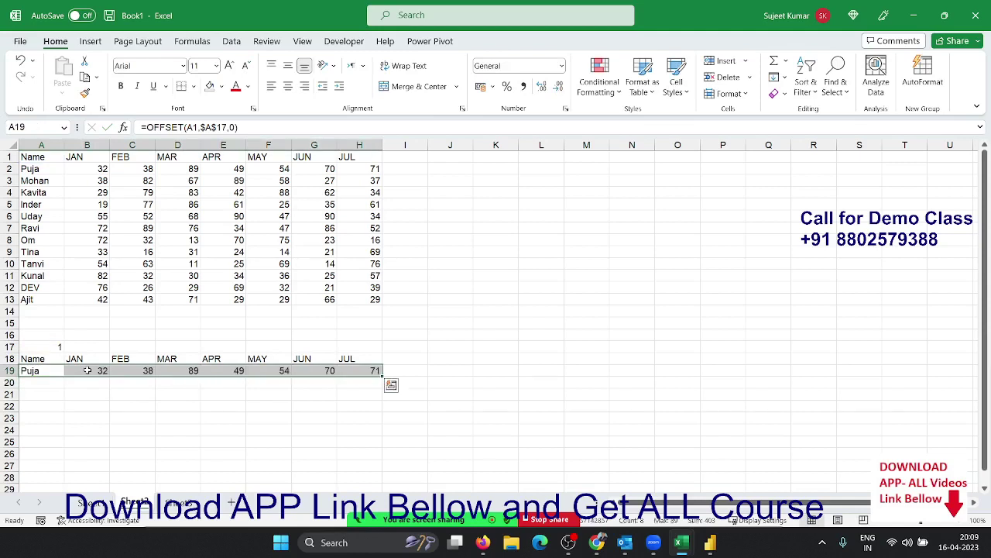
Step: Cancel the pending copy of row 19 and select the A18:H19 block
key("ctrl+c")
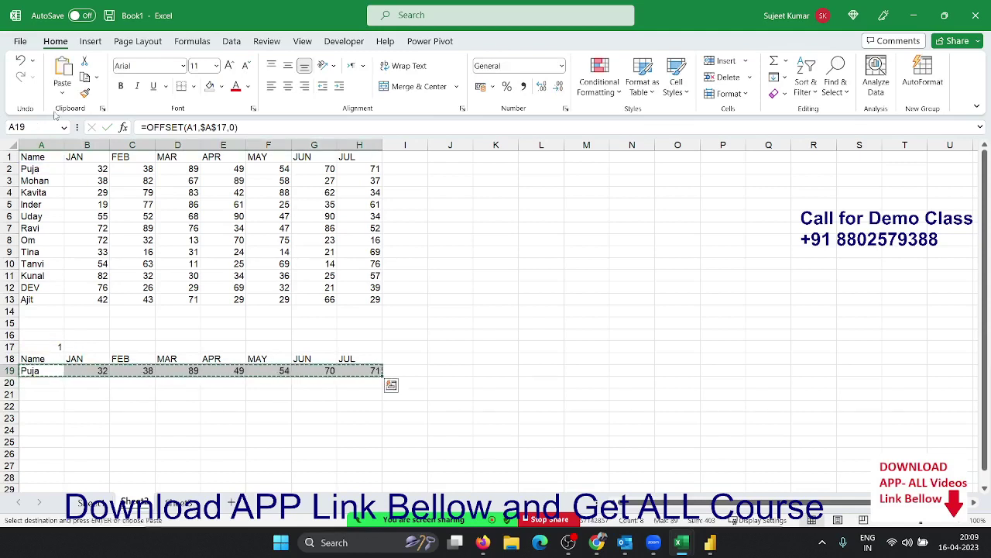
left_click(63, 93)
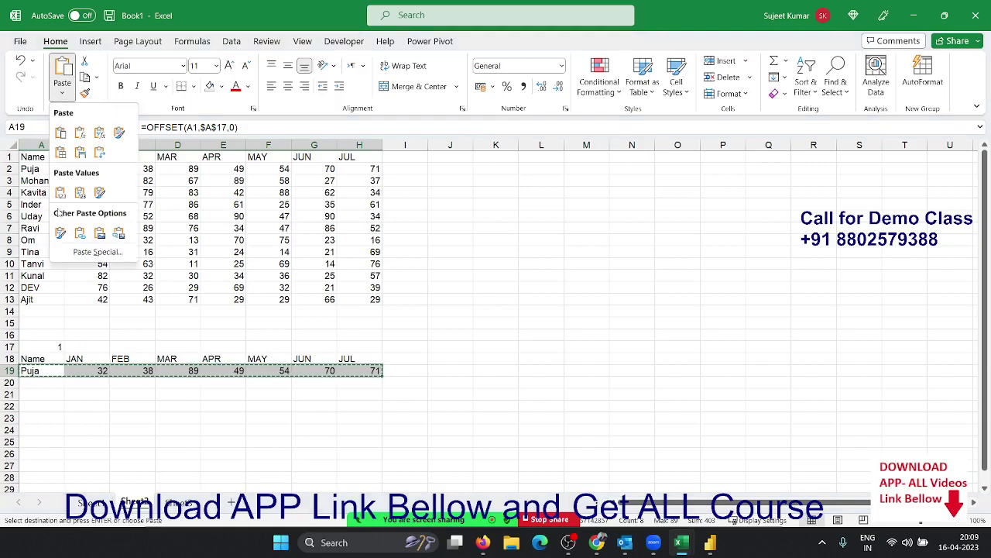
key("Escape")
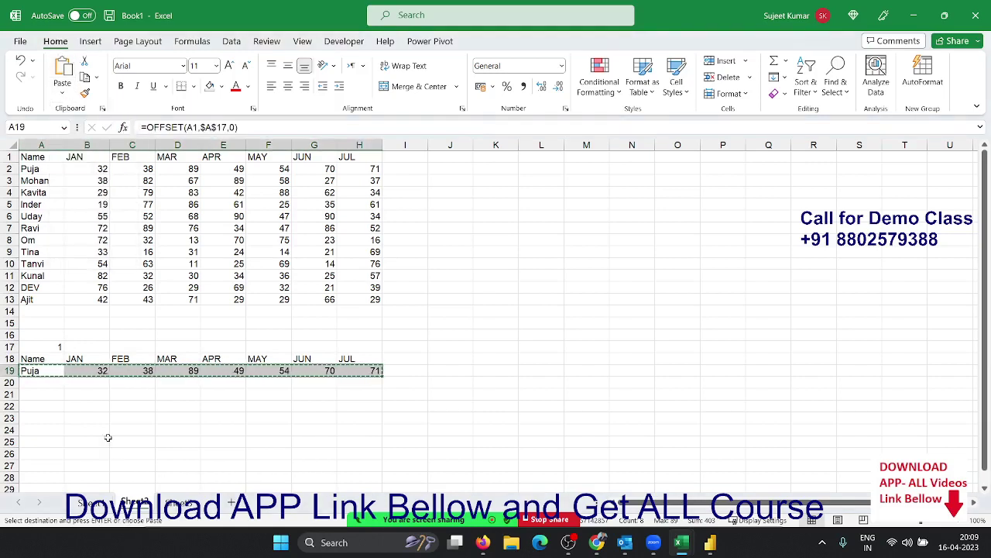
key("Escape")
left_click(31, 354)
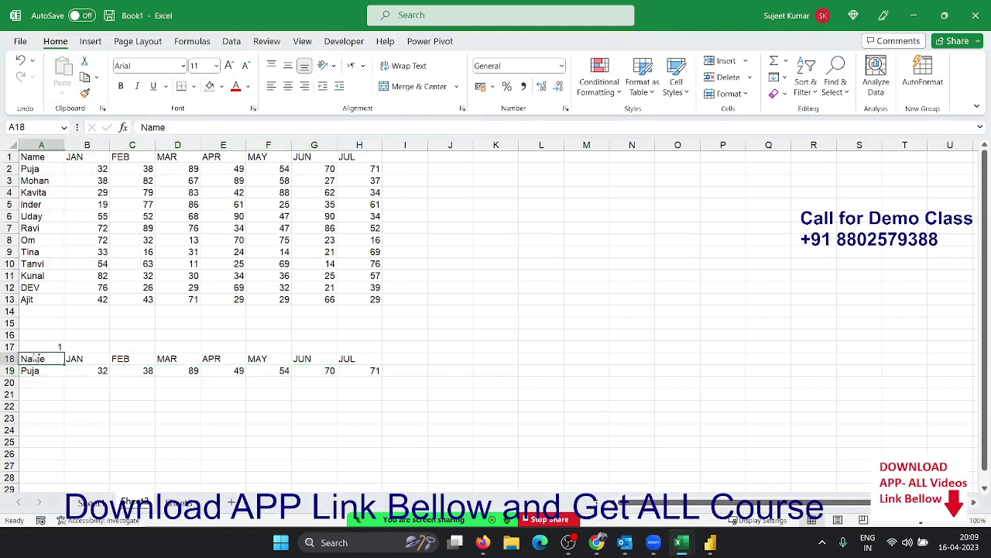
key("ctrl+shift+Right")
key("shift+Down")
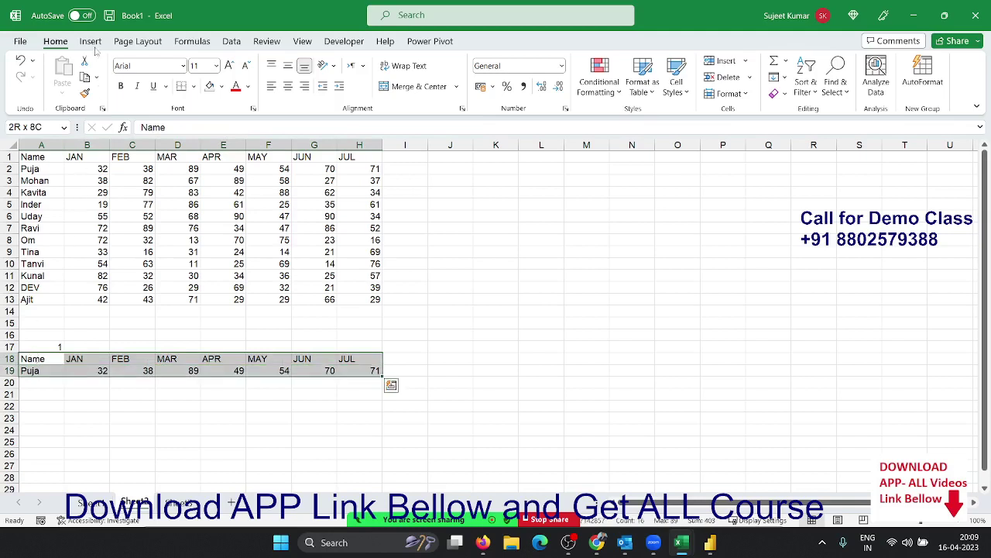
Step: Insert a clustered column chart of A18:H19 and position it right of the table
left_click(91, 41)
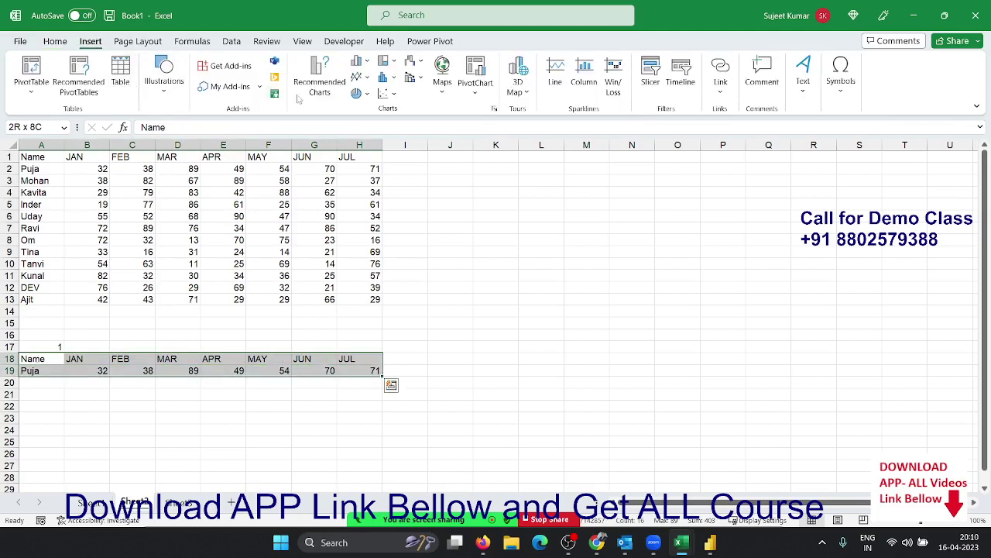
left_click(368, 64)
left_click(366, 105)
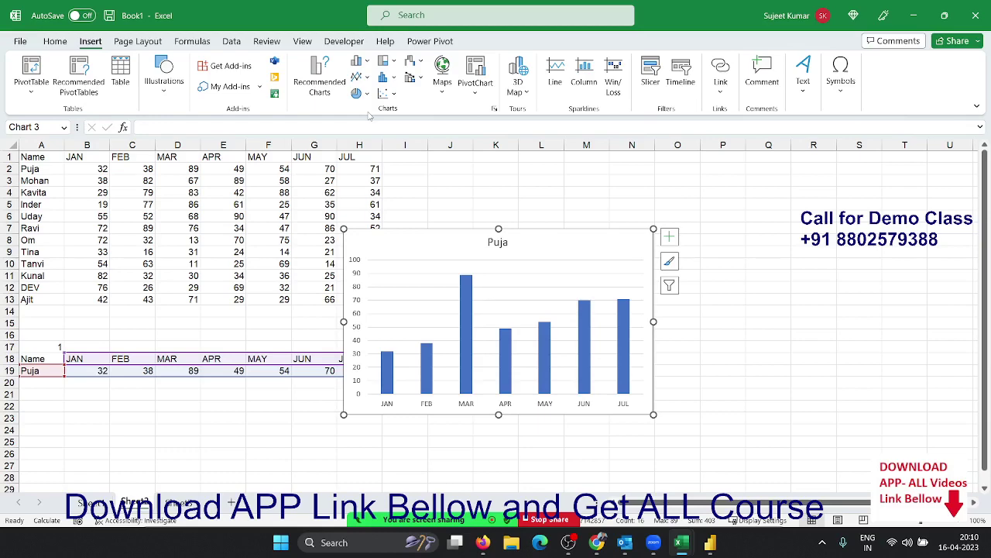
mouse_move(410, 240)
left_mouse_down()
mouse_move(457, 221)
mouse_move(481, 184)
left_mouse_up()
left_click(132, 391)
left_click(57, 346)
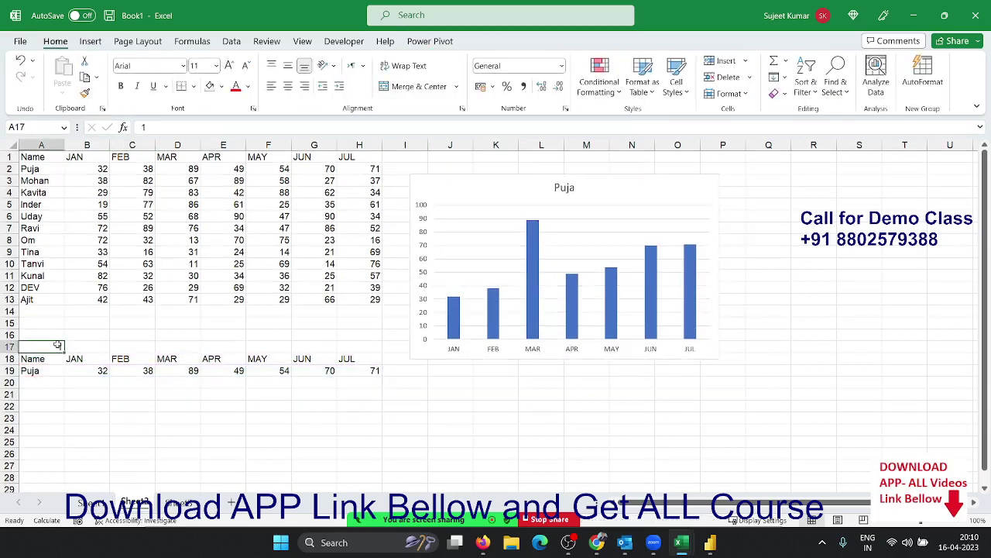
type("2")
key("Return")
left_click(57, 345)
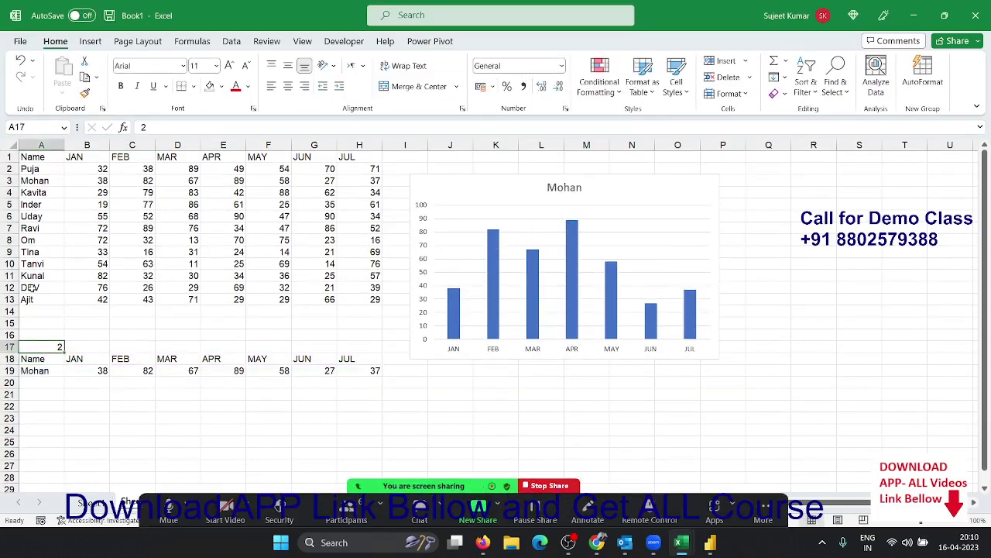
type("3")
key("Return")
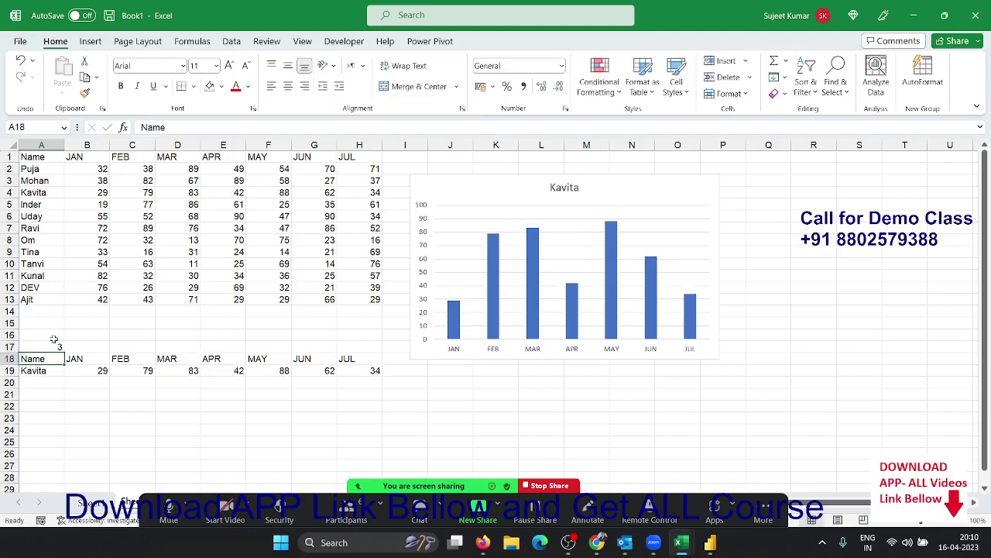
left_click(57, 347)
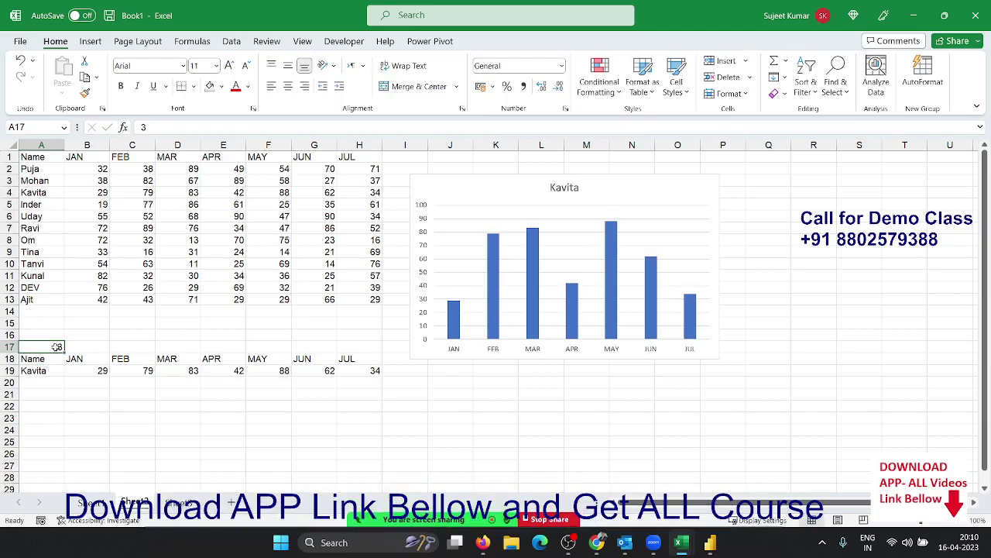
type("4")
key("Return")
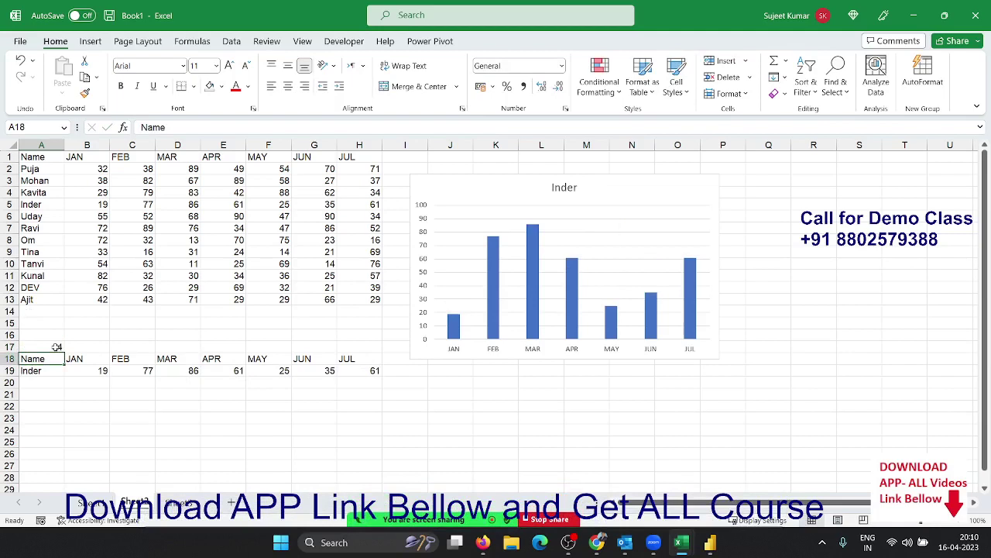
left_click(56, 346)
type("1")
key("Return")
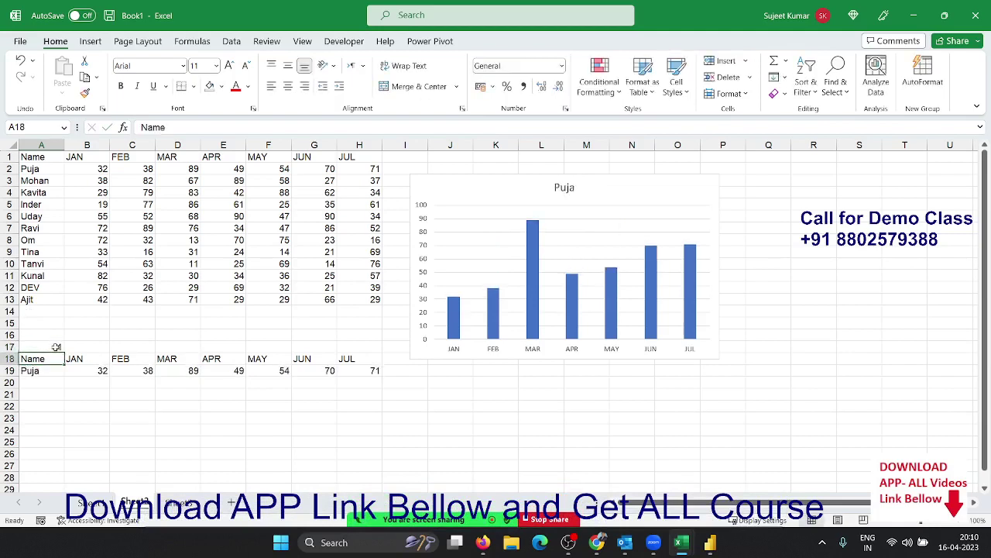
left_click(57, 346)
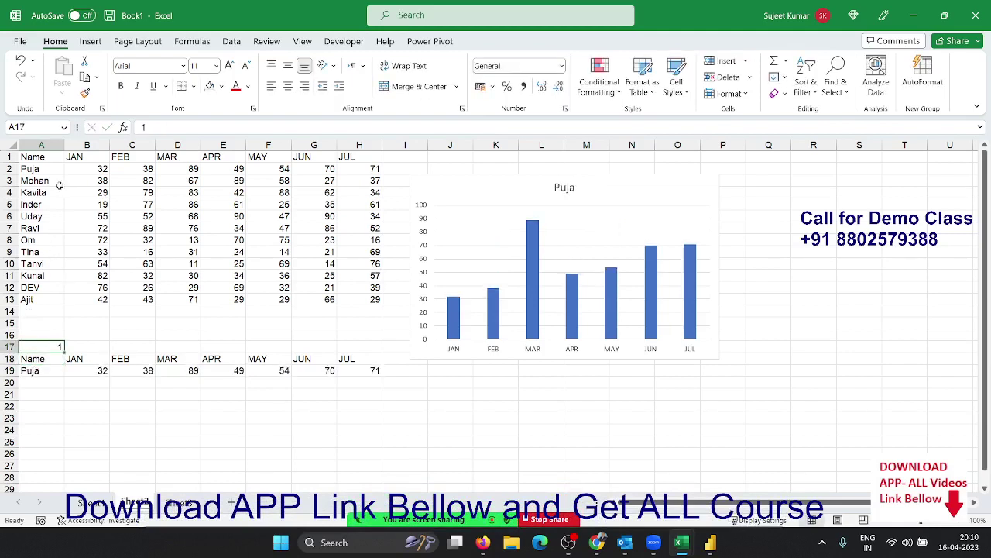
left_click(42, 216)
left_click(43, 181)
left_click(43, 204)
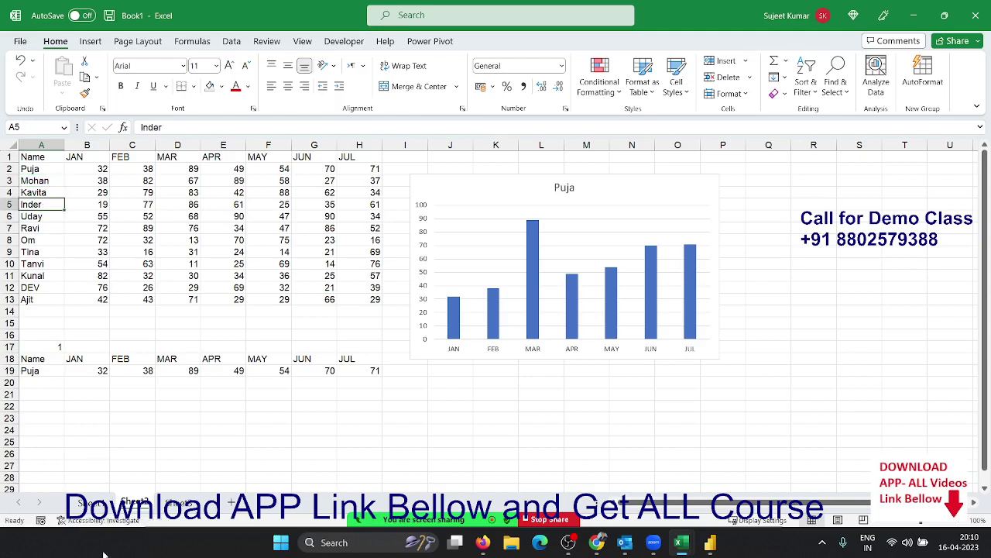
Step: Open Sheet2's code module via View Code and snap the VBA editor to the left half
right_click(130, 504)
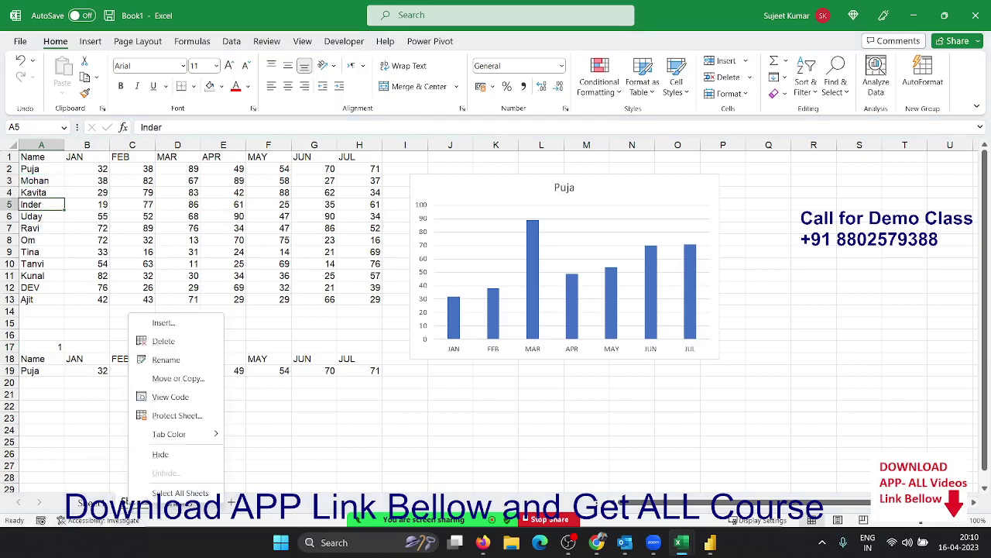
left_click(179, 397)
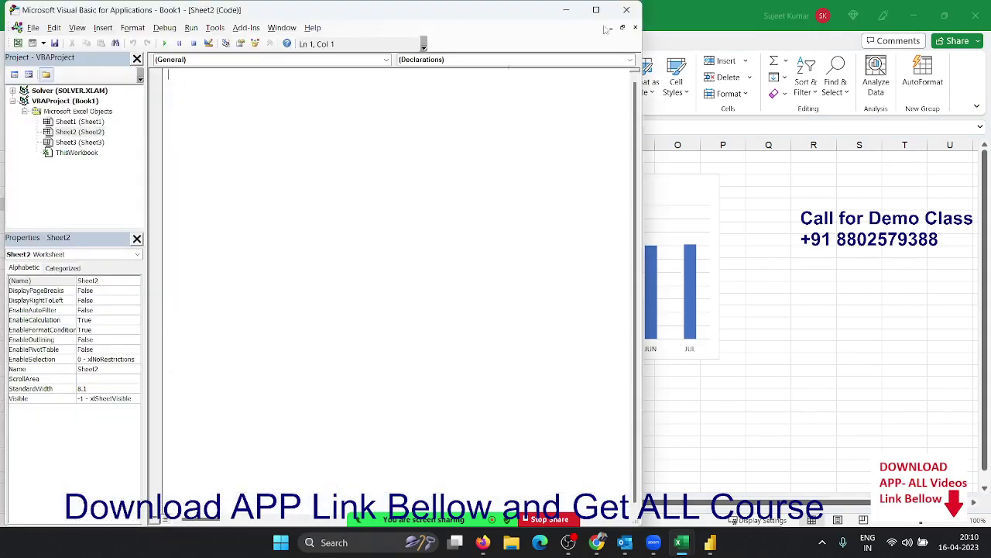
mouse_move(596, 10)
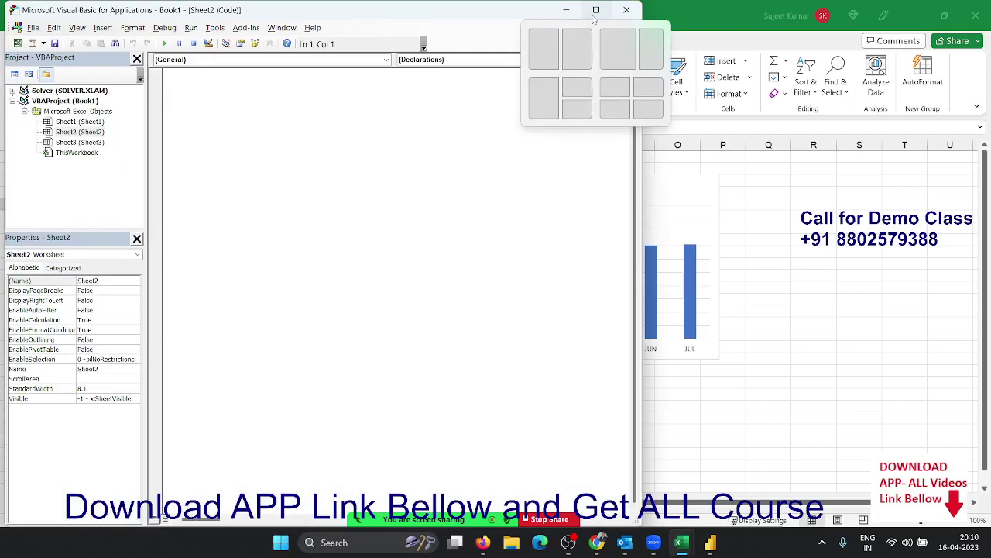
left_click(545, 48)
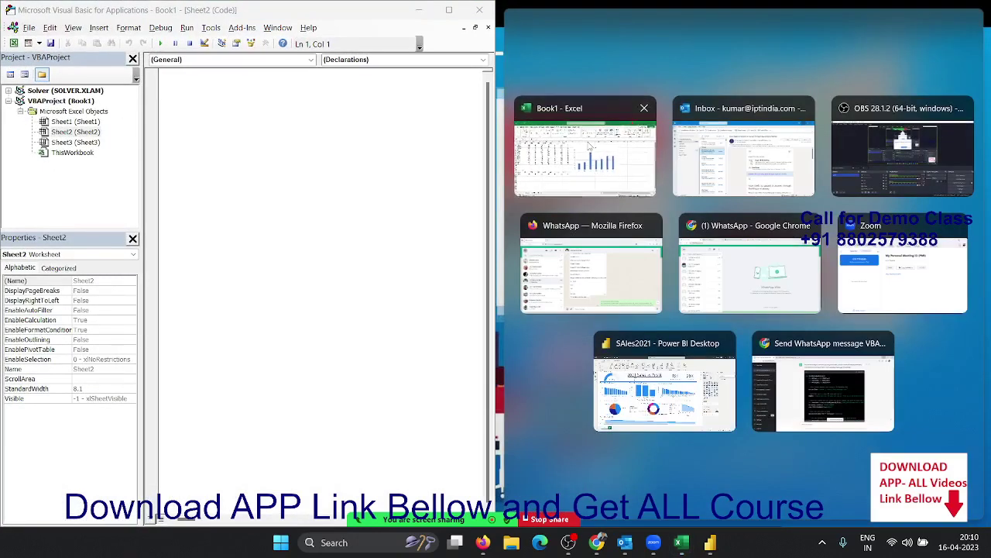
Step: Snap Excel to the right half and create Sheet2's Worksheet_SelectionChange procedure
left_click(588, 139)
left_click(234, 98)
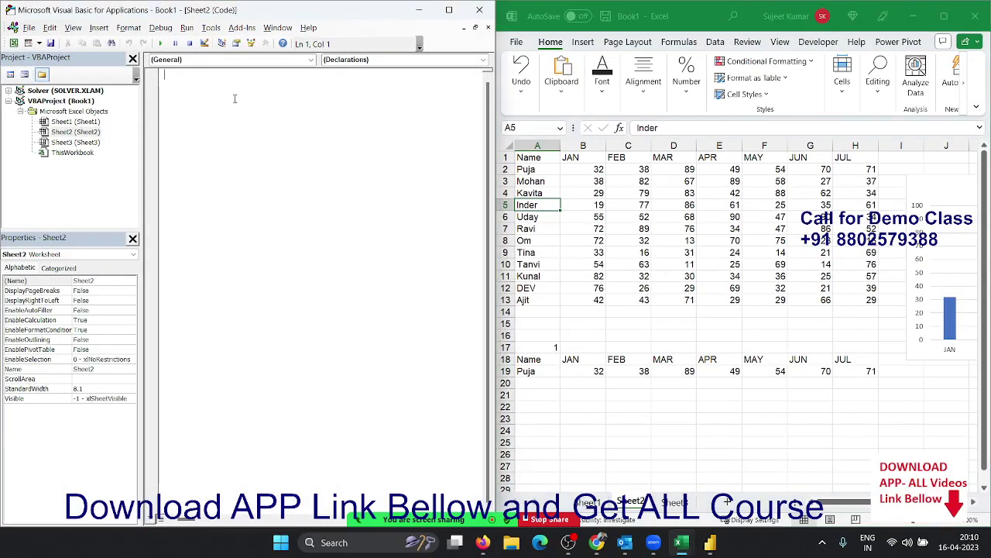
left_click(187, 61)
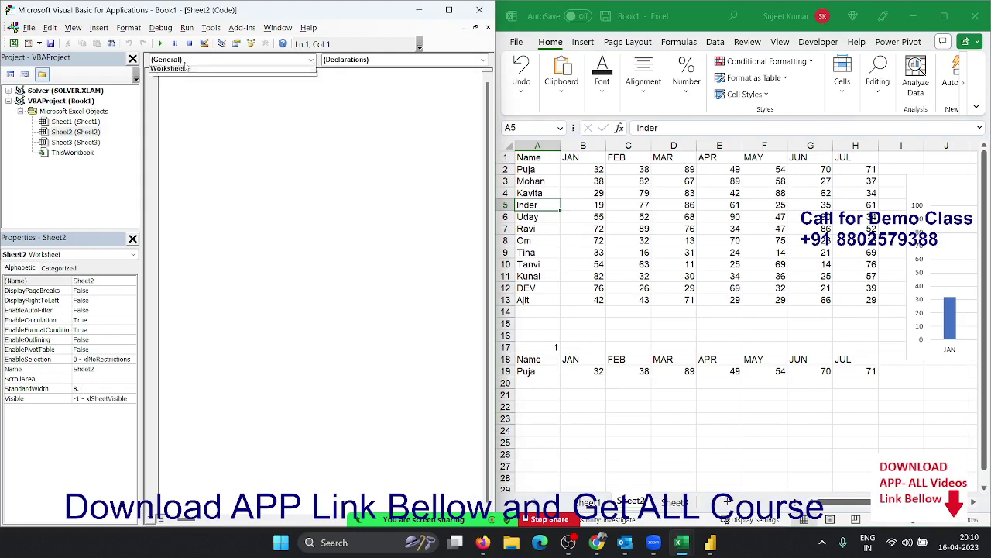
left_click(186, 80)
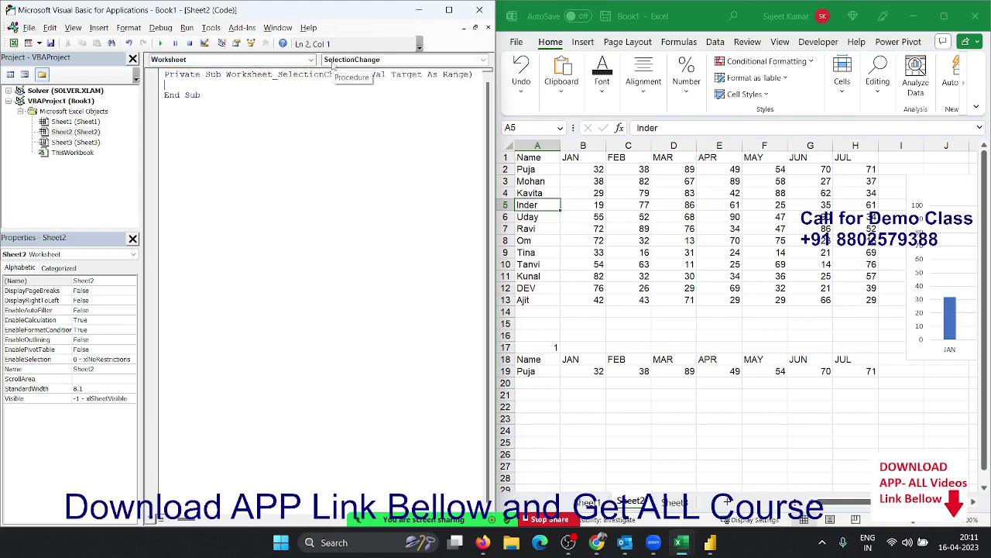
Step: Select Ravi, Kavita, Mohan and cell A17, entering 2 while spacing out the procedure body
left_click(536, 230)
left_click(531, 193)
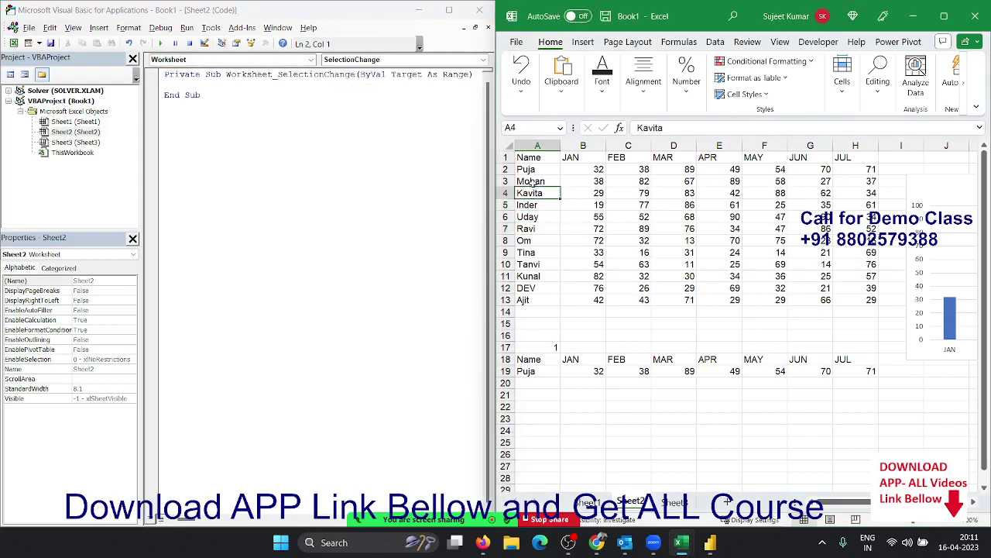
left_click(531, 181)
left_click(205, 84)
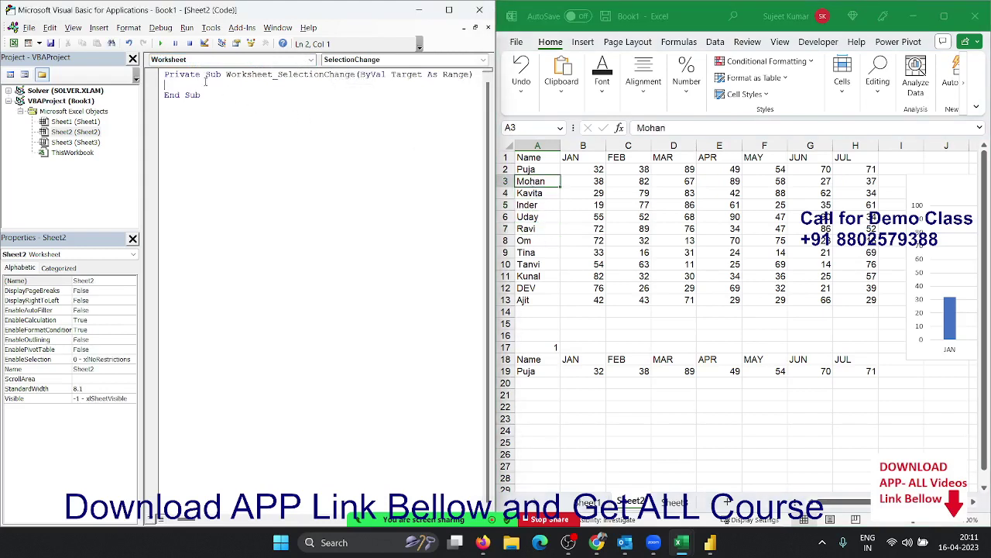
key("Return")
key("Return")
key("Return")
left_click(556, 349)
type("2")
key("Return")
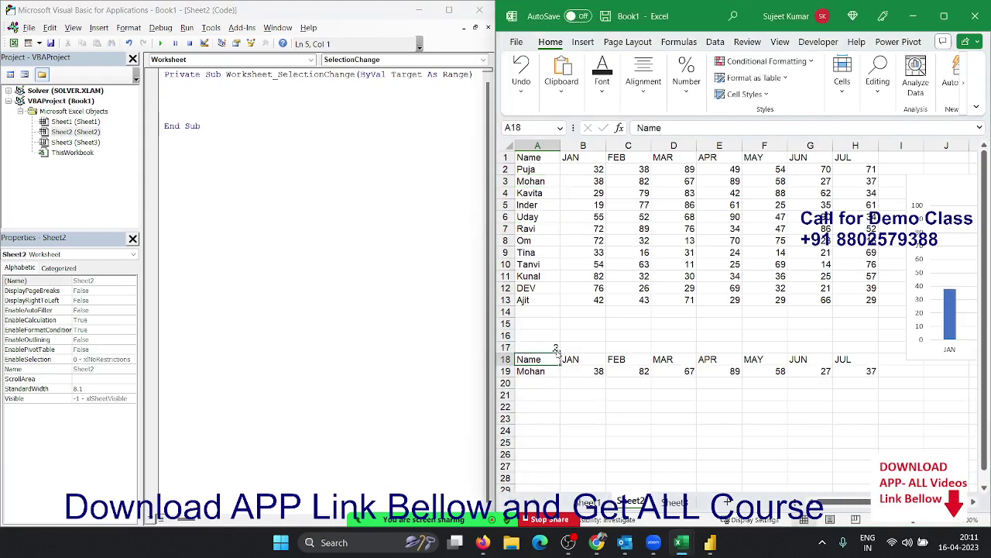
left_click(552, 346)
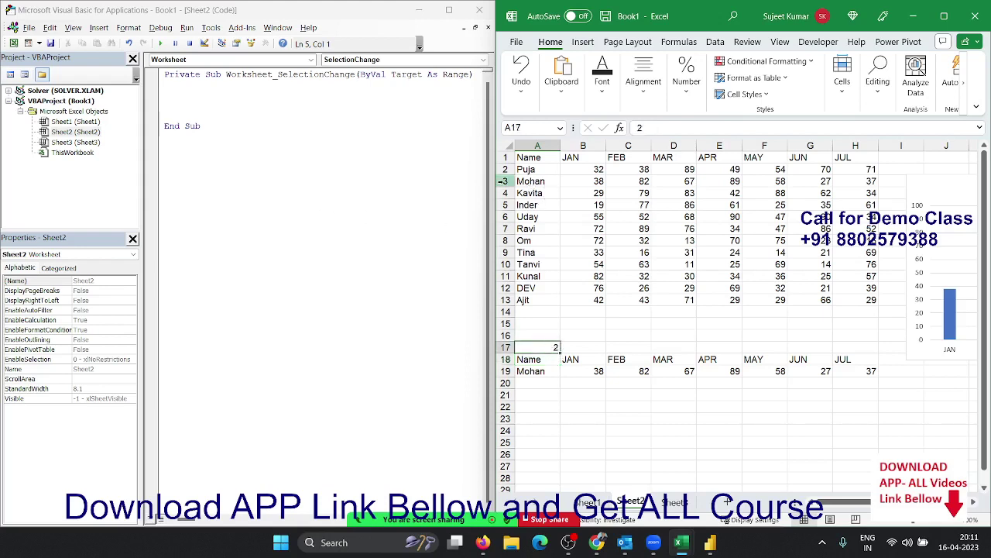
Step: Write Range("A17").Value = Target.Row - 1 and review the Worksheet_SelectionChange declaration
left_click(194, 96)
type("ge")
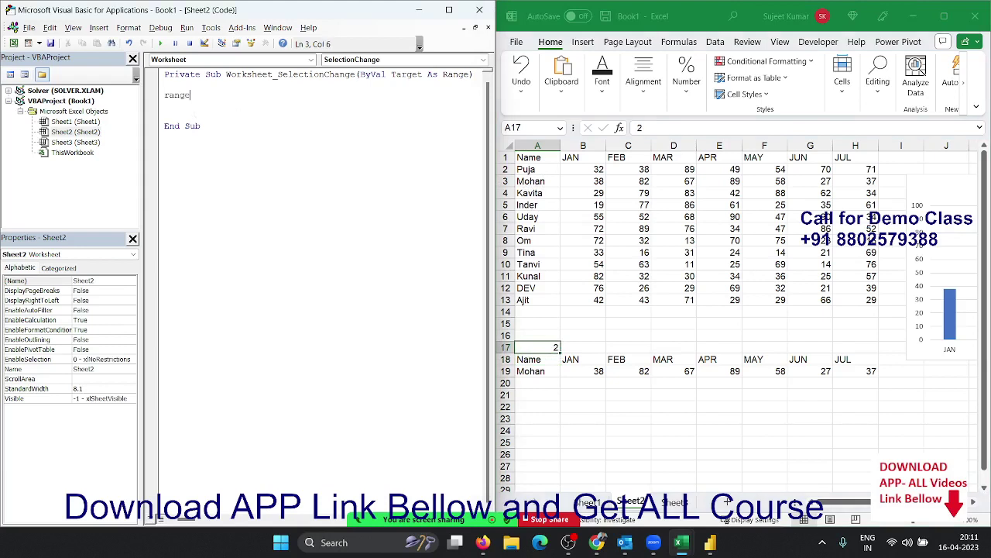
type("(\"A")
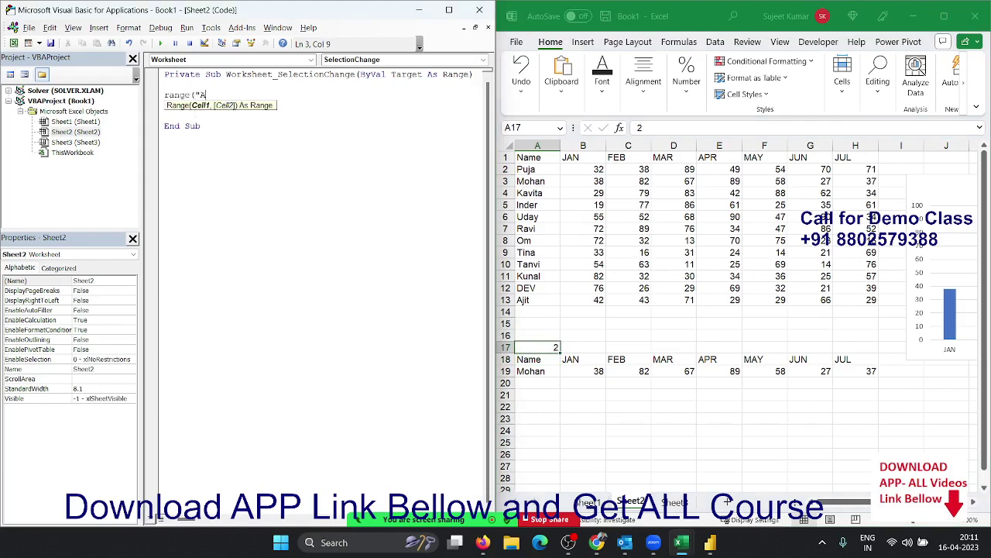
type("1")
type("7\")")
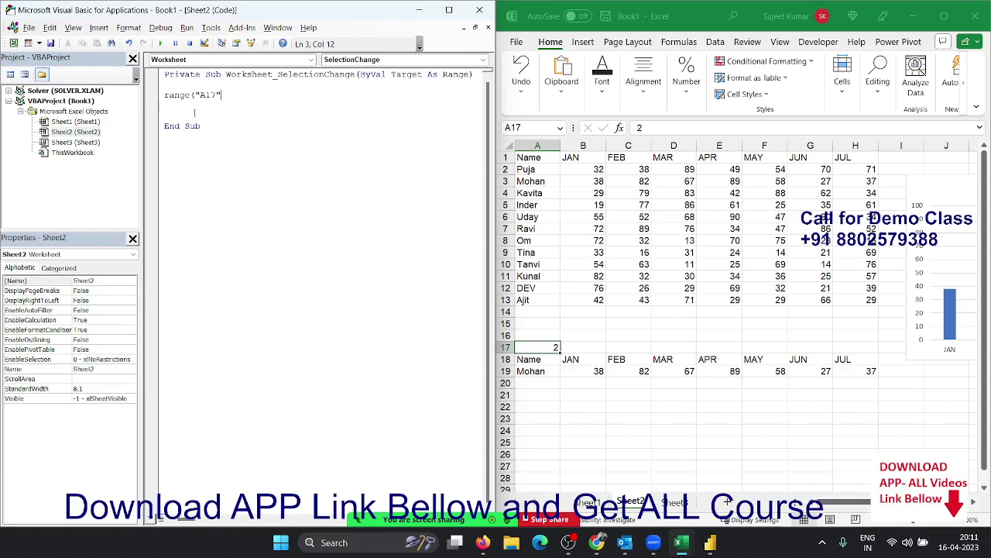
type(".va ")
type("= ta")
type("rget")
type(".ro")
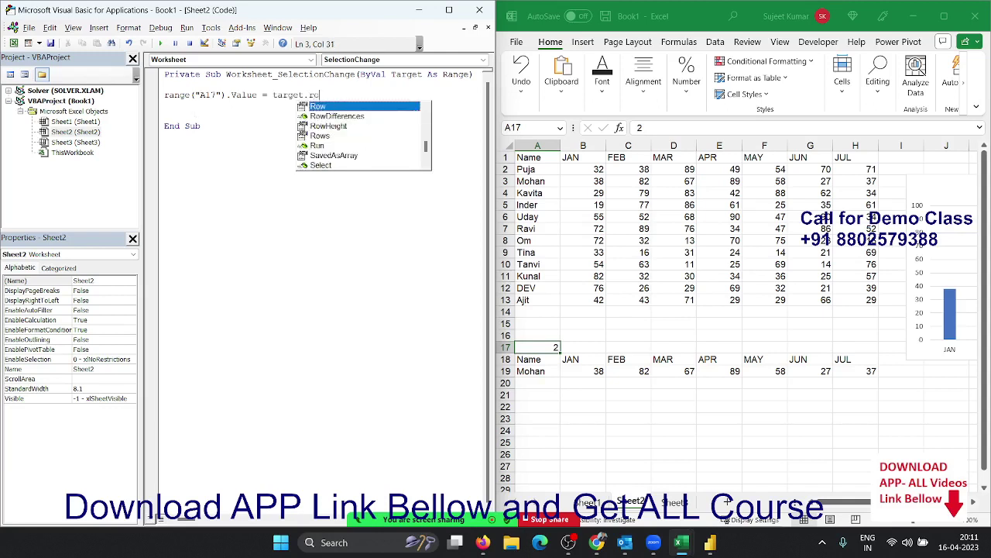
type("w-1")
key("Return")
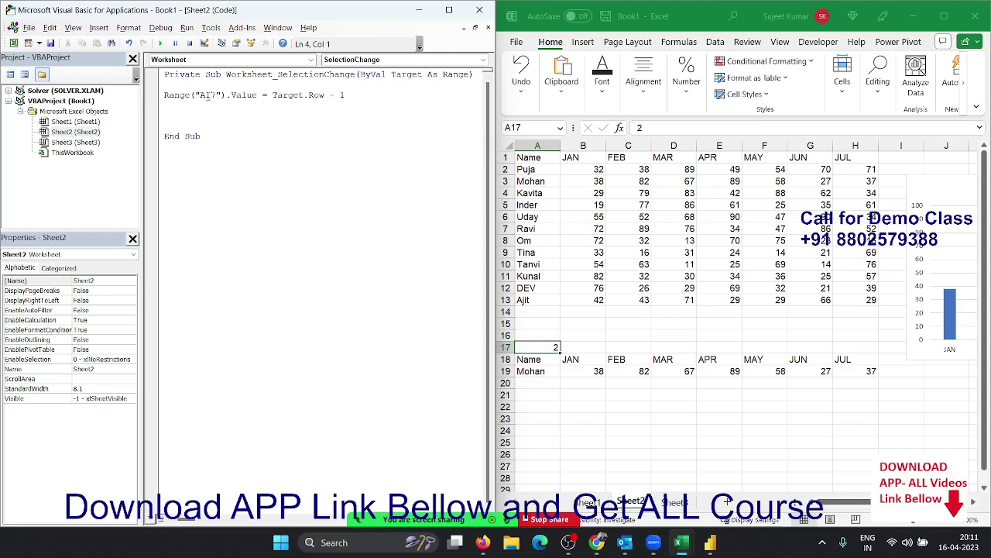
left_click(191, 74)
double_click(216, 75)
left_click(237, 74)
double_click(339, 74)
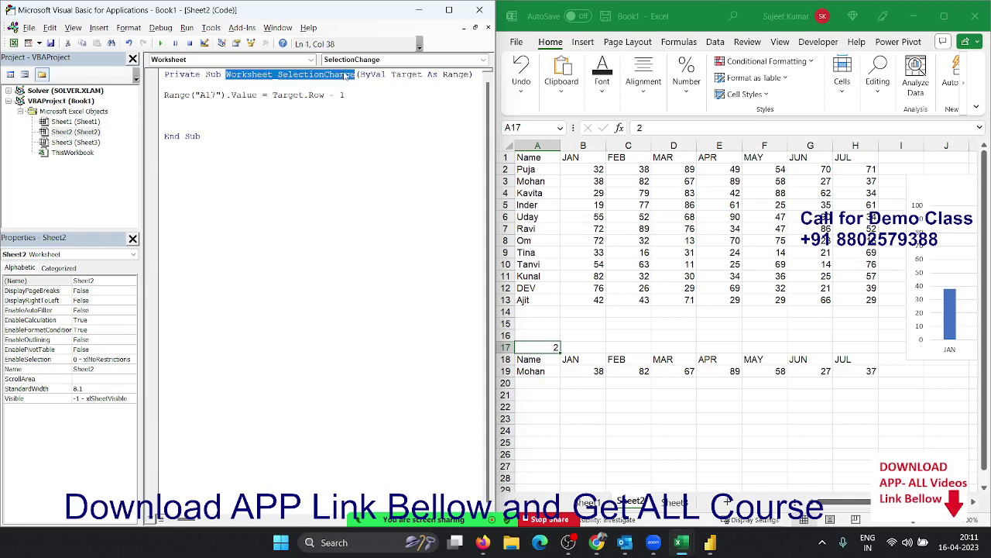
left_click(385, 74)
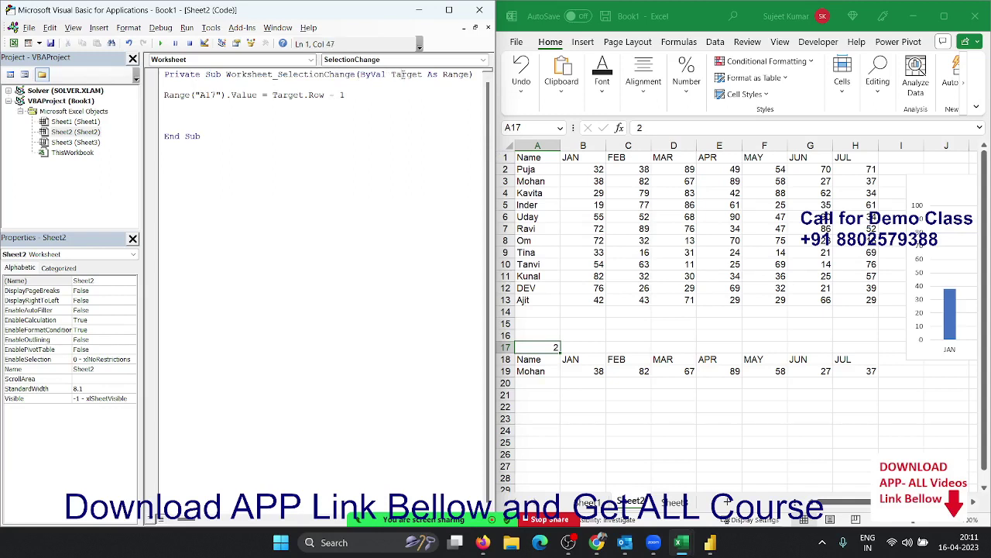
Step: Select Kavita, then Uday, so A17 becomes 5 and Uday's figures are charted
left_click(544, 192)
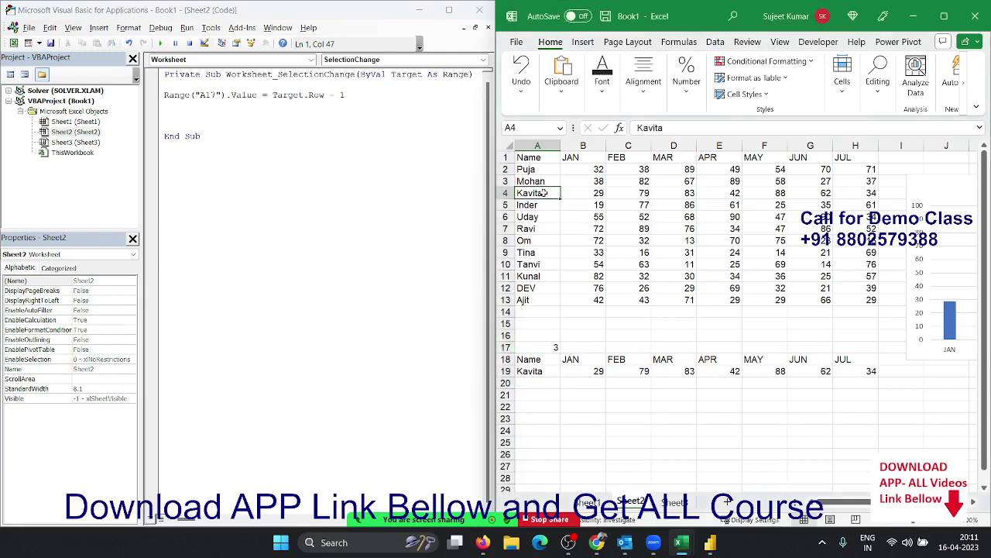
left_click(540, 217)
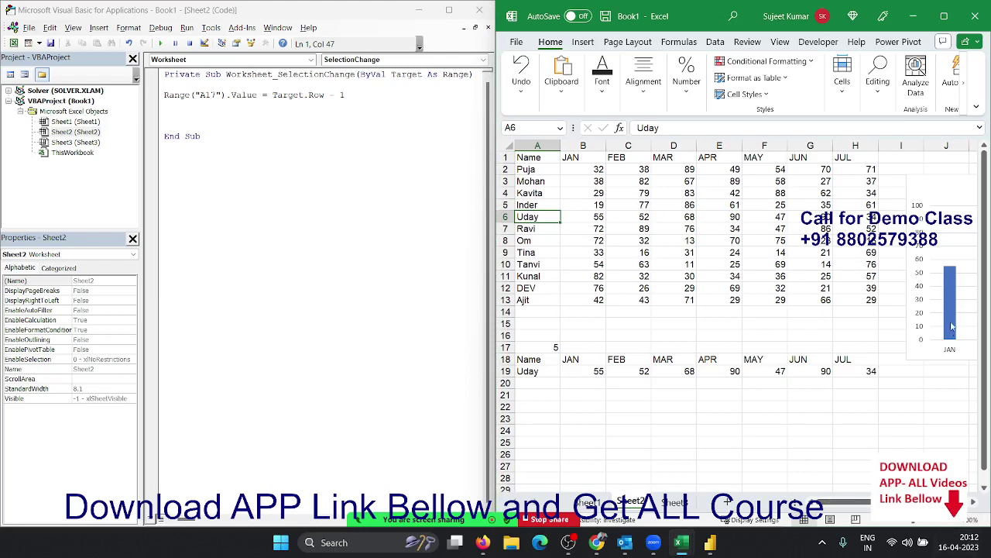
Step: Move the chart above the table over columns C–H and shorten its bottom edge
mouse_move(935, 192)
left_mouse_down()
mouse_move(612, 179)
mouse_move(588, 160)
left_mouse_up()
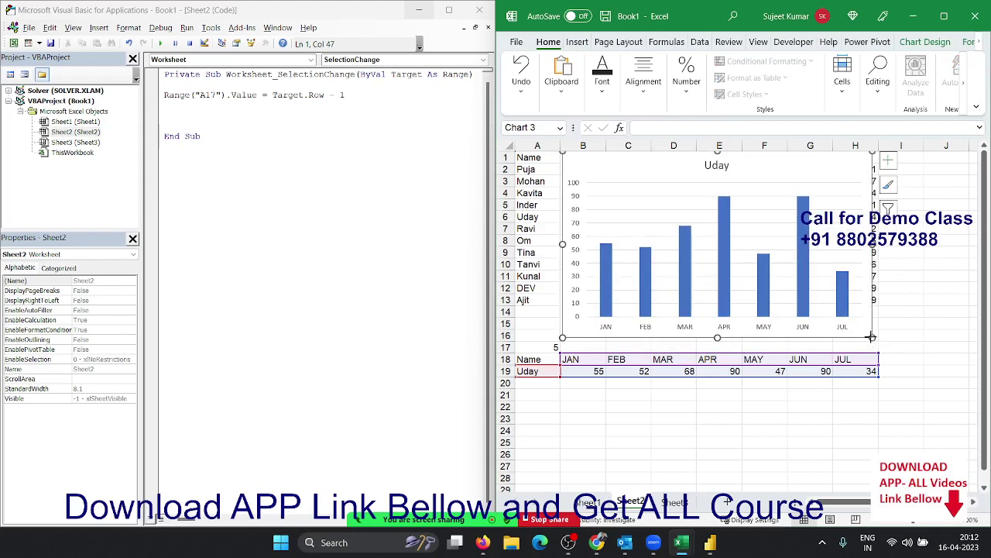
left_click_drag(872, 338, 878, 306)
left_click(852, 316)
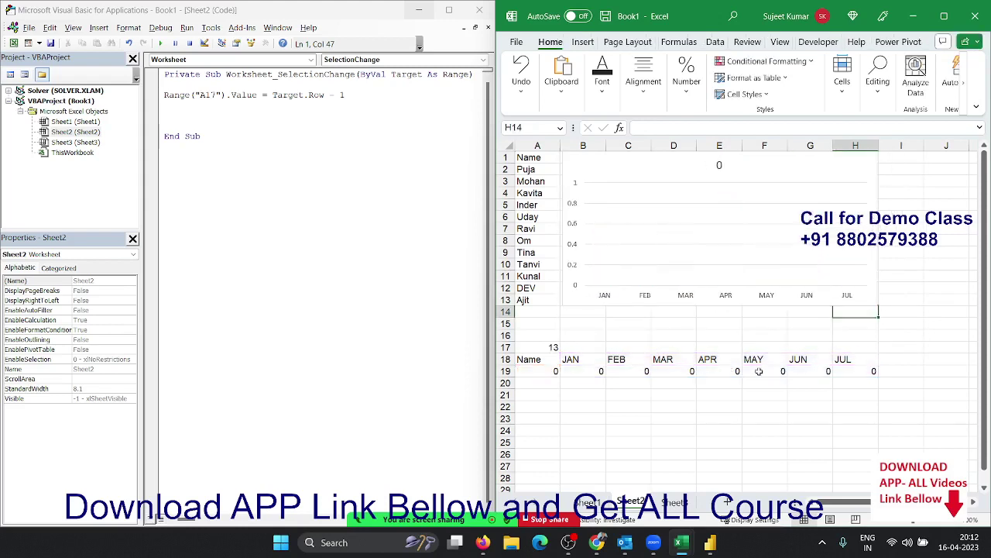
Step: Chart each name in turn by selecting A2 through A13
left_click(527, 168)
left_click(529, 181)
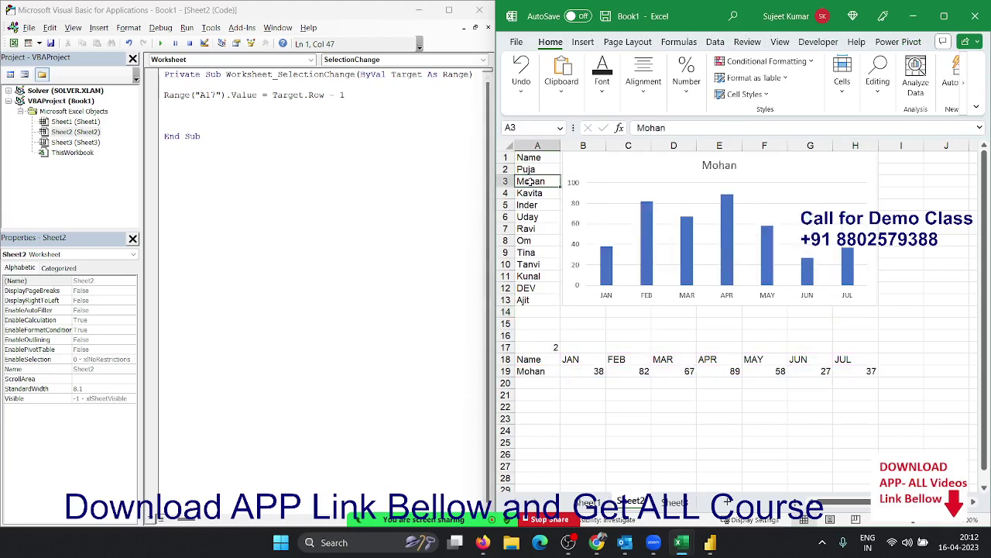
left_click(528, 193)
left_click(526, 205)
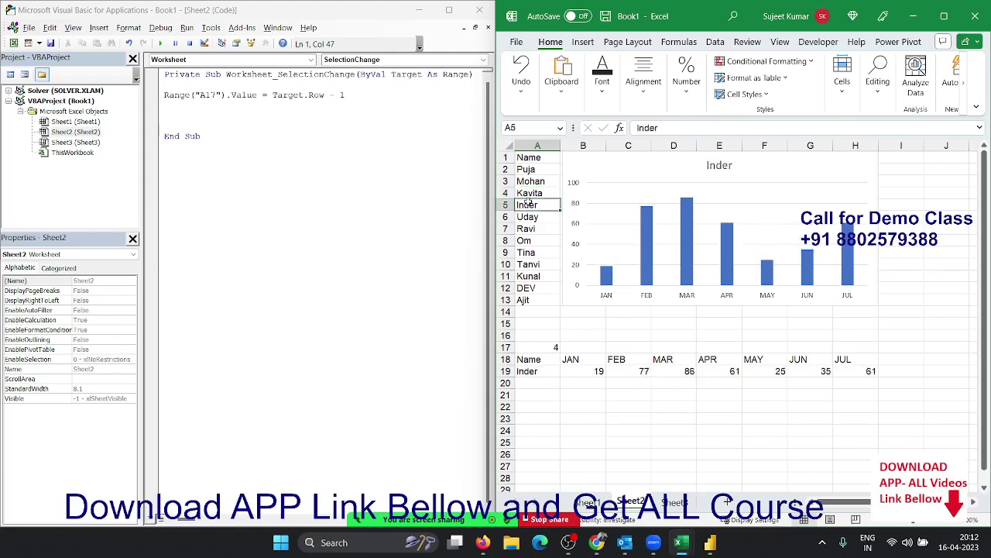
left_click(527, 216)
left_click(526, 228)
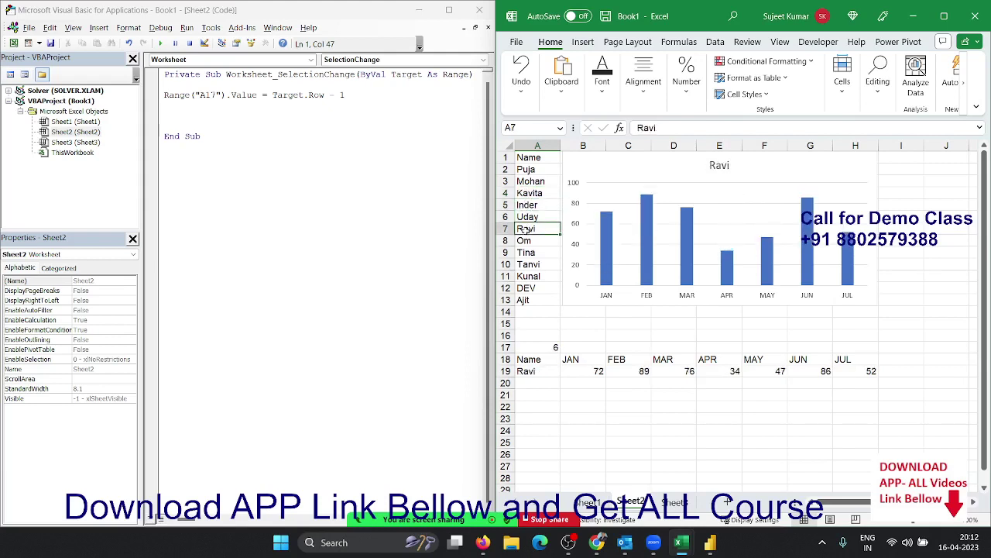
left_click(525, 240)
left_click(526, 253)
left_click(529, 264)
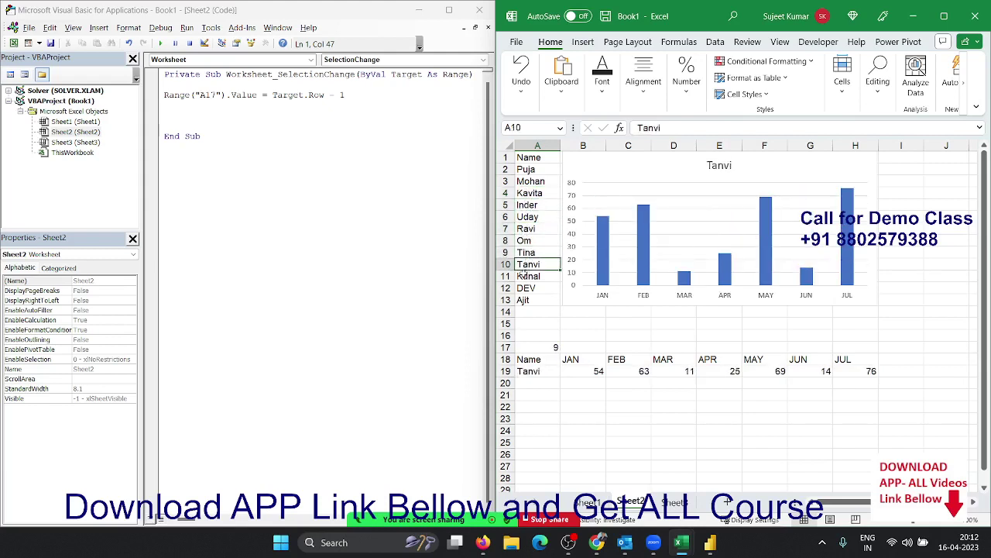
left_click(527, 276)
left_click(526, 287)
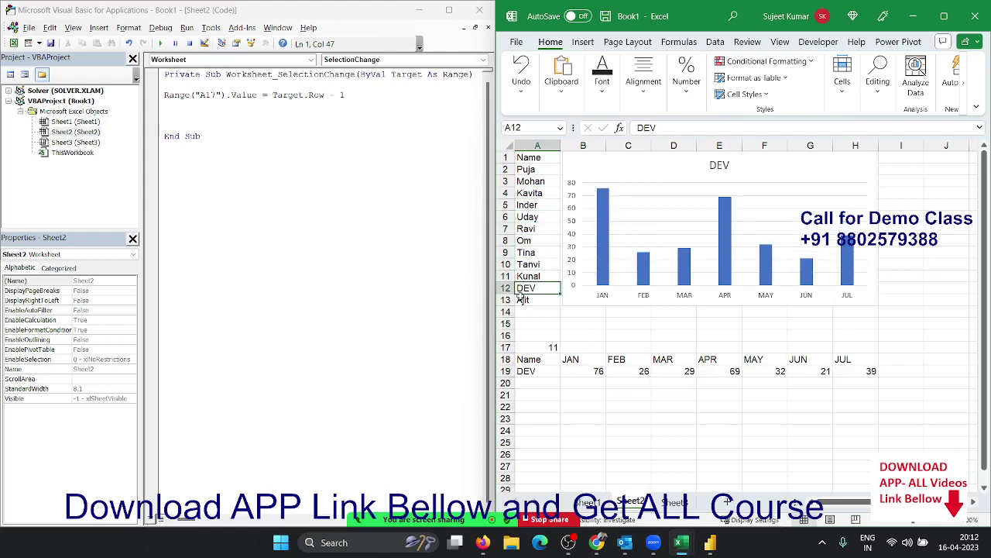
left_click(524, 300)
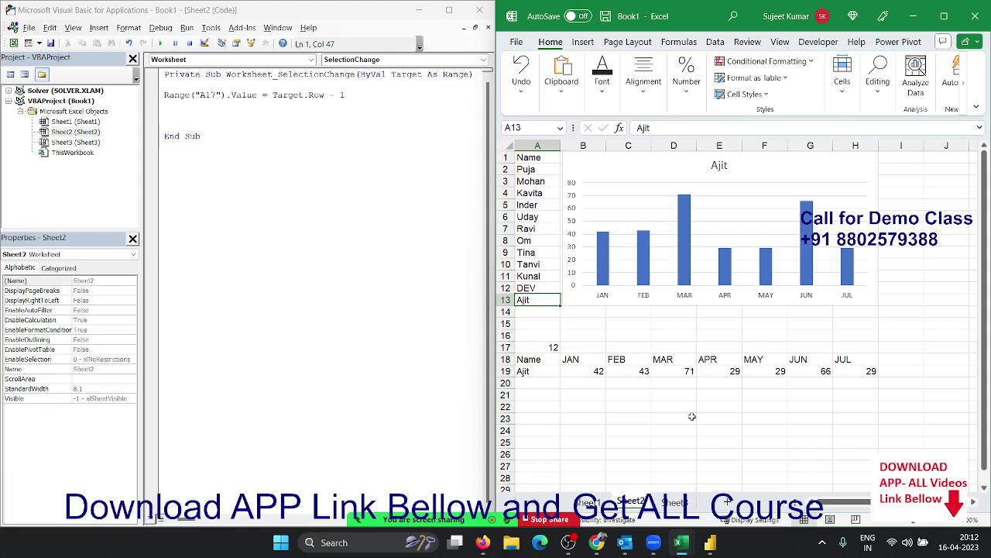
Step: Select cells outside the name list, zeroing the chart, then select the Range("A17") code line
left_click(550, 333)
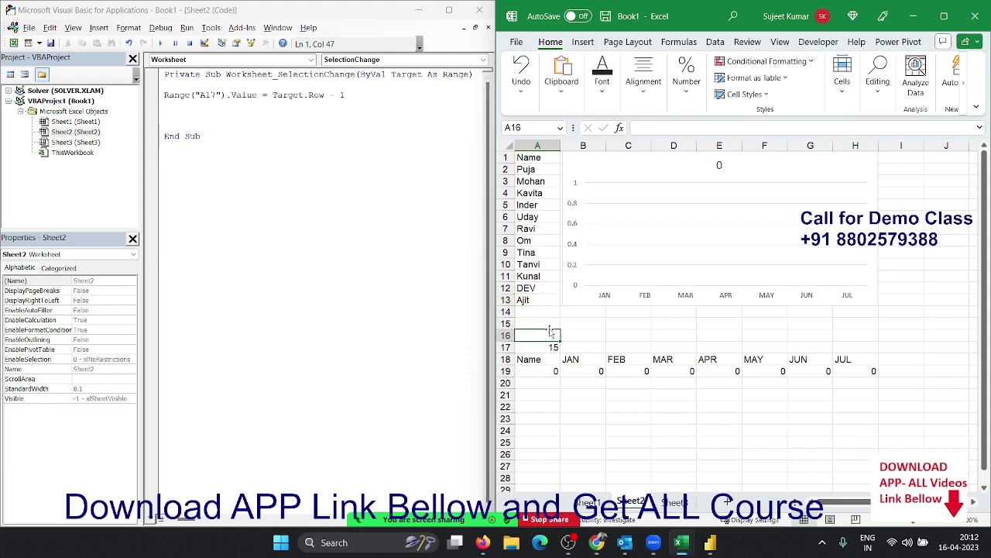
left_click(667, 430)
left_click(912, 441)
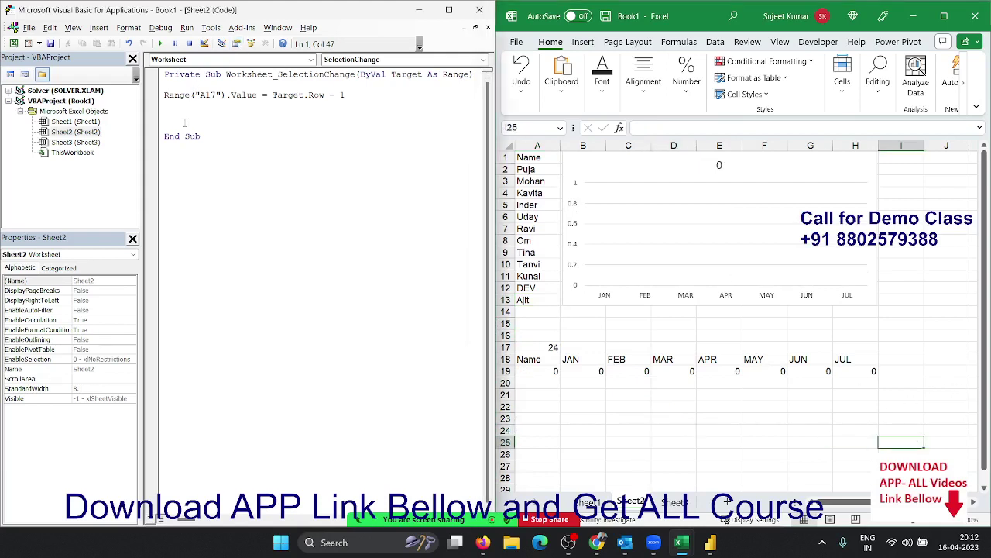
left_click(157, 95)
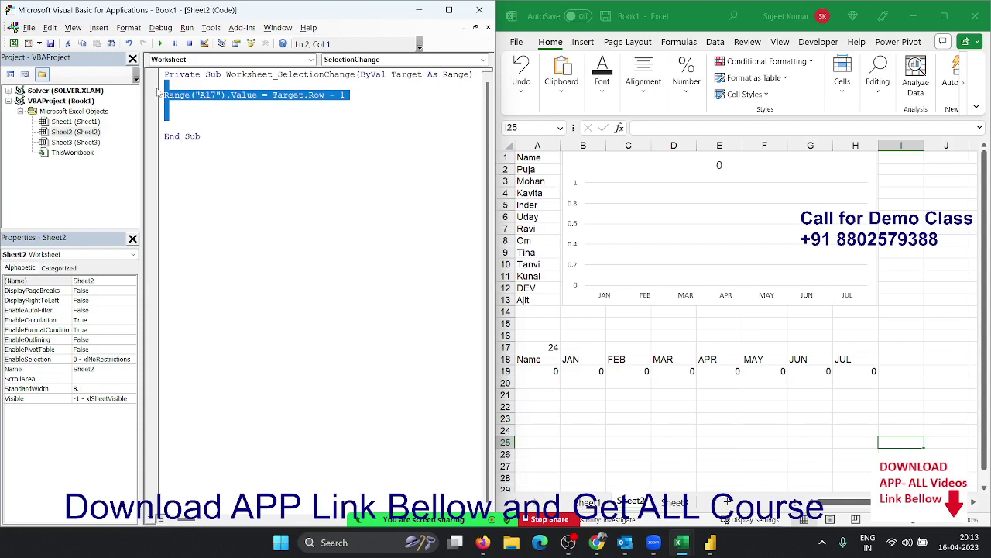
Step: Add 'If Target.Row >= 2 And Target.Row <= 13 And Target.Column = 1 Then' above the Range line
left_click(159, 93)
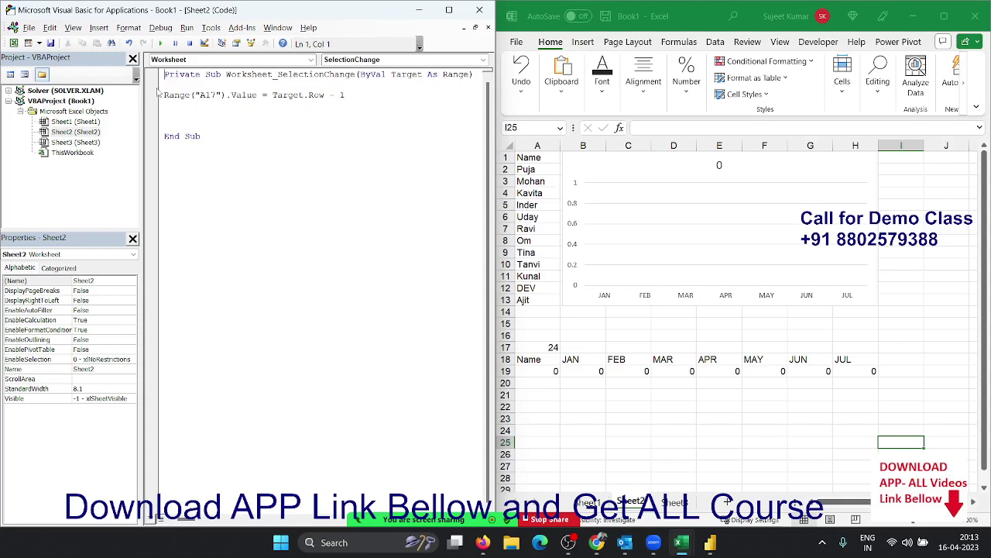
key("Return")
key("Return")
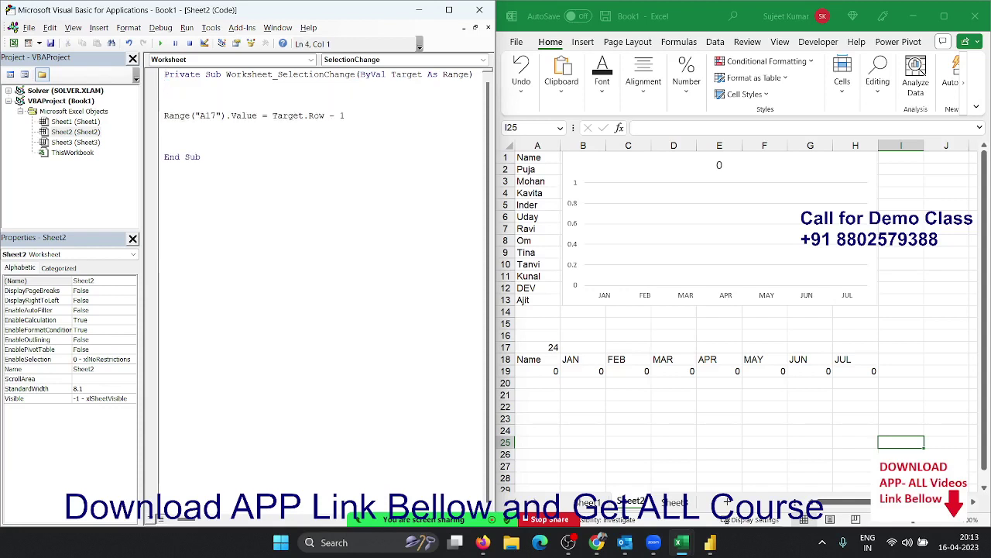
left_click(159, 93)
type("if ")
type("target")
type(".w")
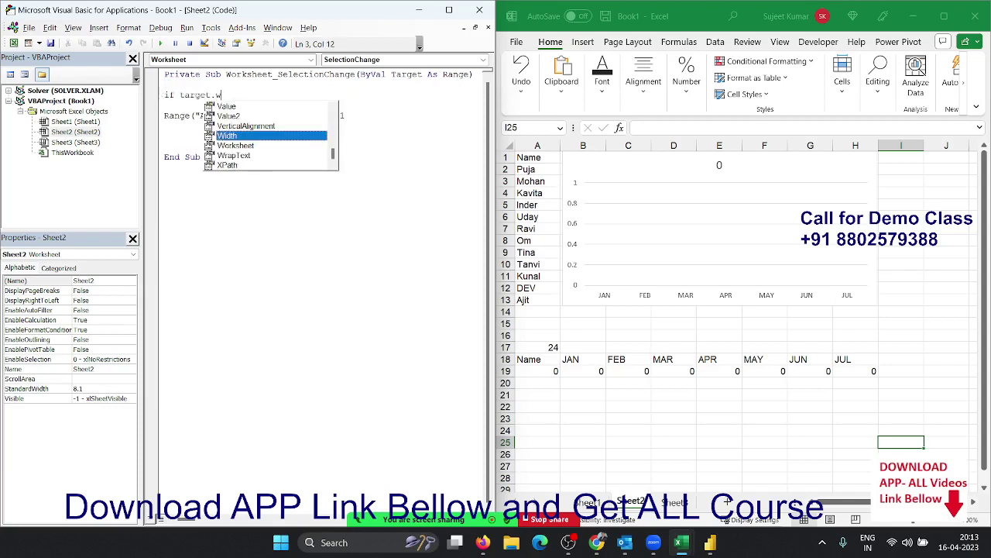
type("o")
key("BackSpace")
key("BackSpace")
type("r")
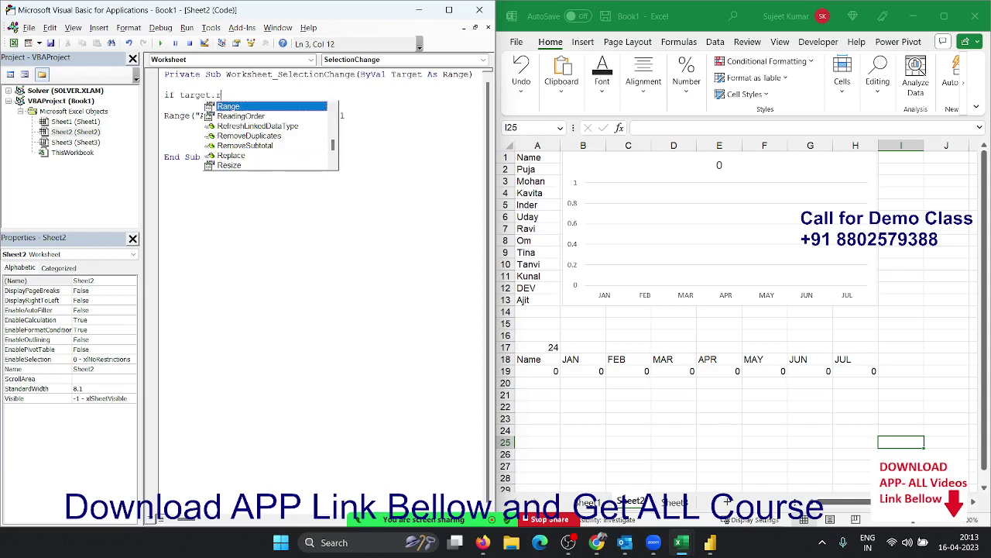
type("o")
key("Tab")
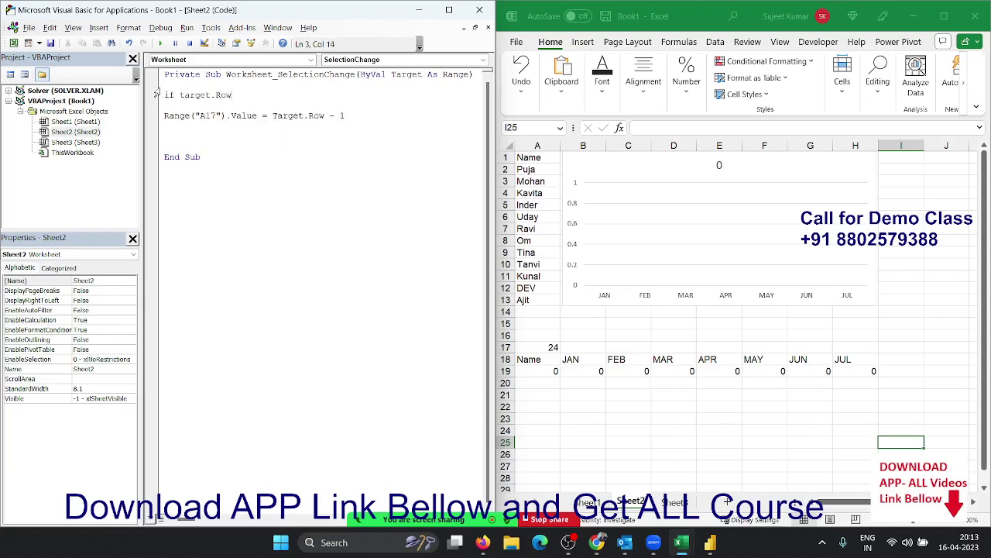
type(">")
type("=2 ")
type("and ")
type("ra")
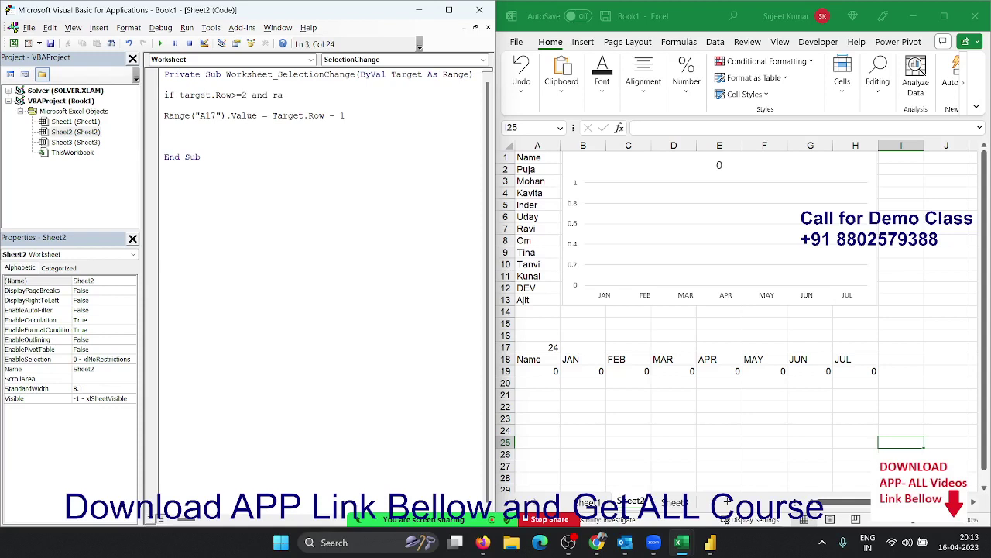
key("BackSpace")
key("BackSpace")
type("tar")
type("get.")
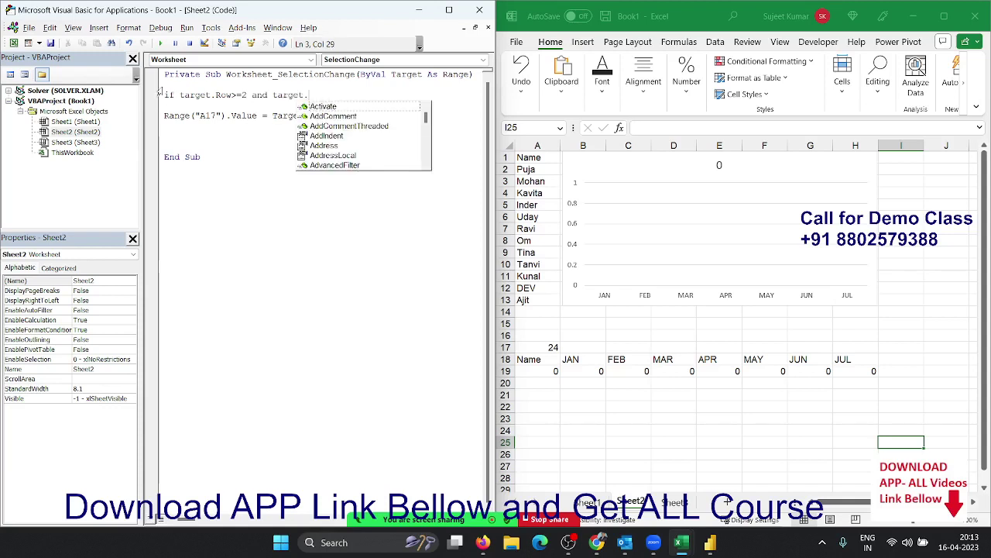
type("wo")
key("Tab")
key("BackSpace")
key("BackSpace")
key("BackSpace")
key("BackSpace")
key("BackSpace")
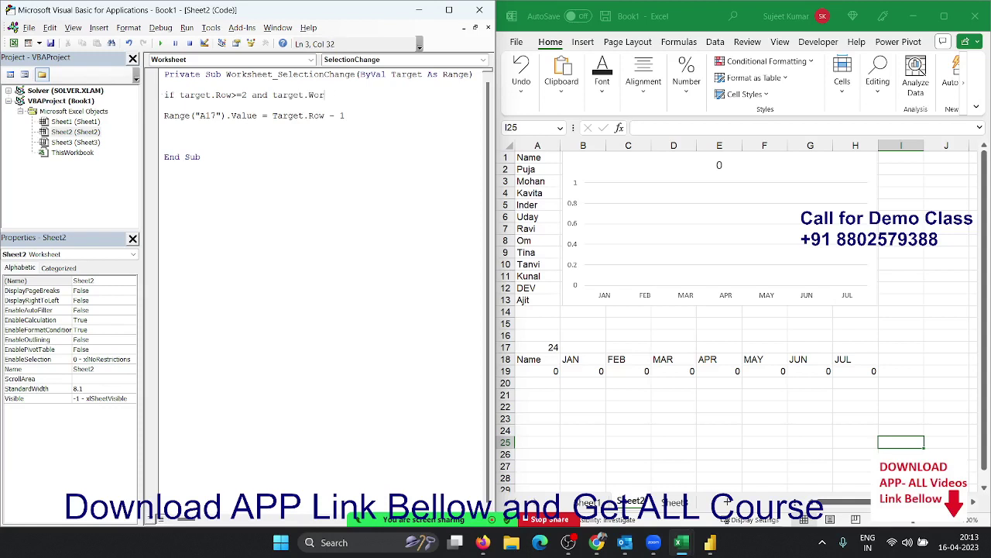
key("BackSpace")
key("BackSpace")
key("BackSpace")
type("ow")
type("<=")
type("13 and ")
type("tar")
type("g")
type("et")
type(".col")
key("Tab")
type("=1 the")
type("n")
Step: Close the condition with 'End If' below the A17 code line
left_click(164, 127)
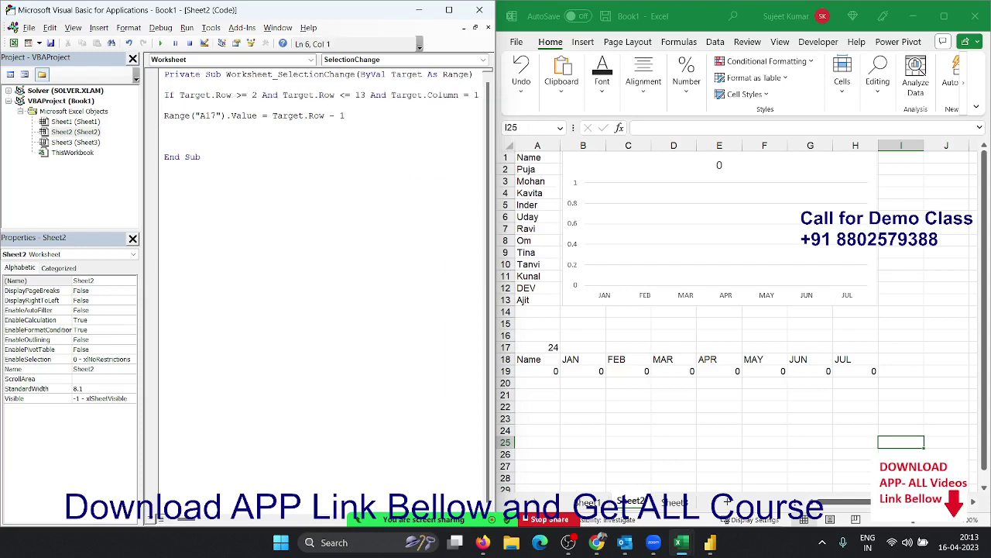
type("End If")
key("Up")
Step: Chart the names in A3, A4, A7, A9, A11, A13 and A12
left_click(527, 181)
left_click(528, 194)
left_click(526, 229)
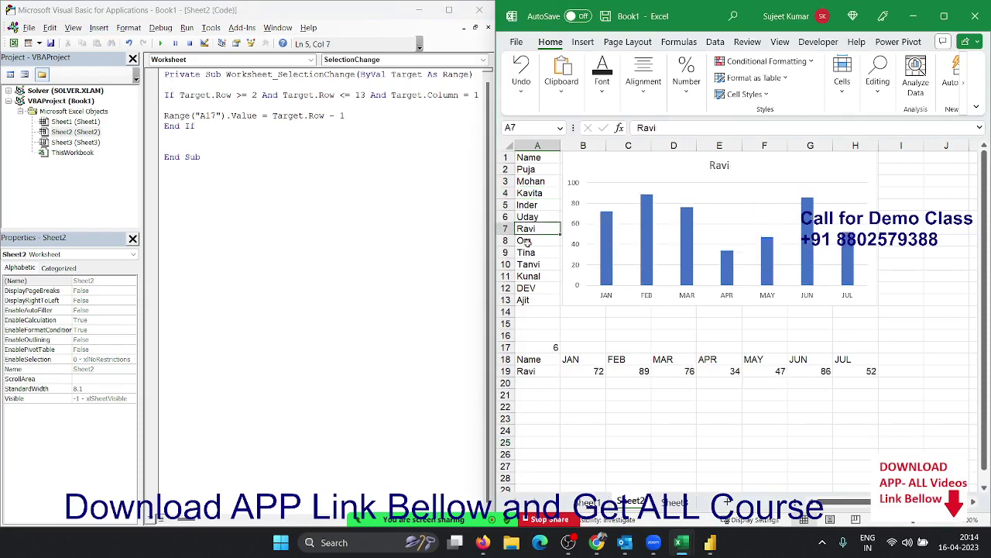
left_click(526, 252)
left_click(527, 275)
left_click(524, 300)
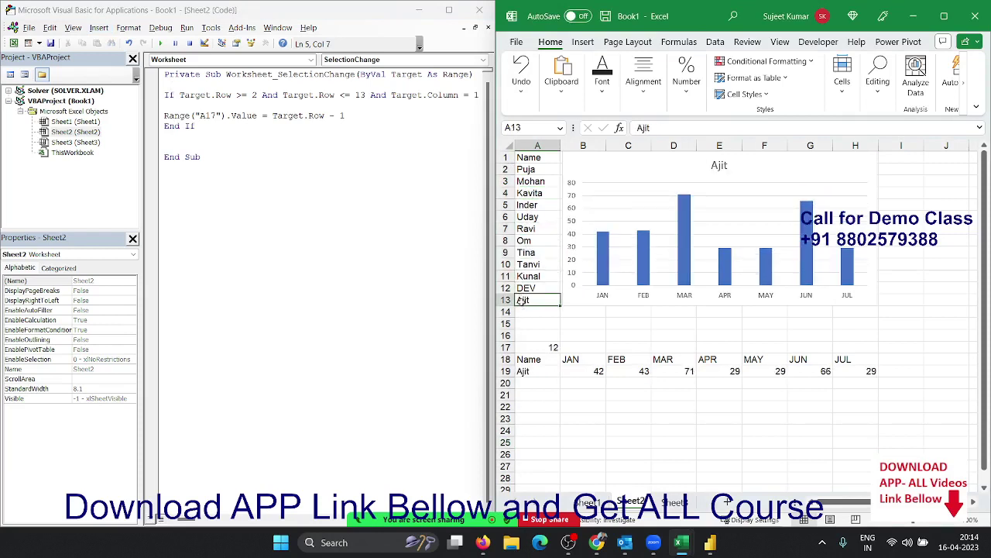
left_click(526, 288)
Step: Select several cells outside the name list and confirm the chart stays unchanged
left_click(589, 334)
left_click(628, 383)
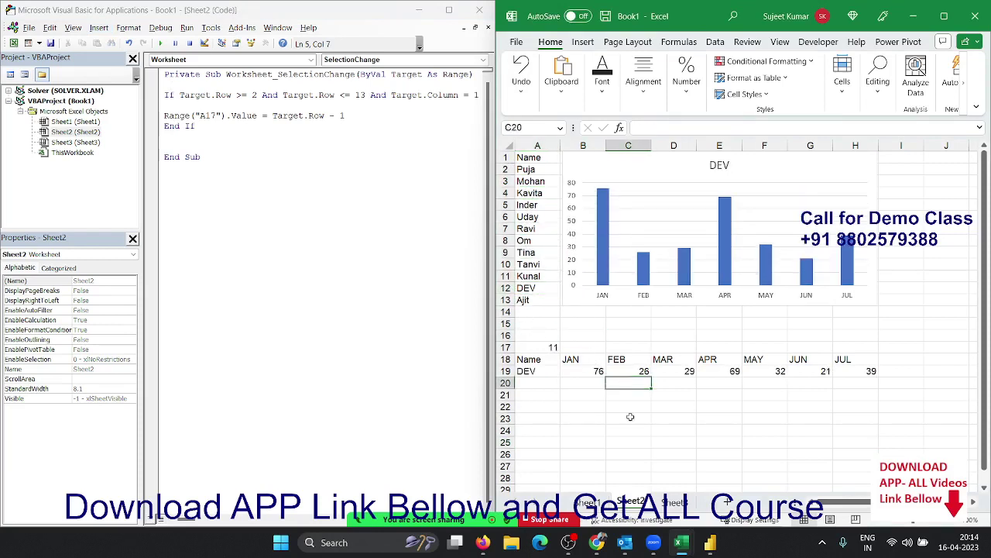
left_click(765, 442)
left_click(810, 371)
left_click(719, 311)
left_click(610, 310)
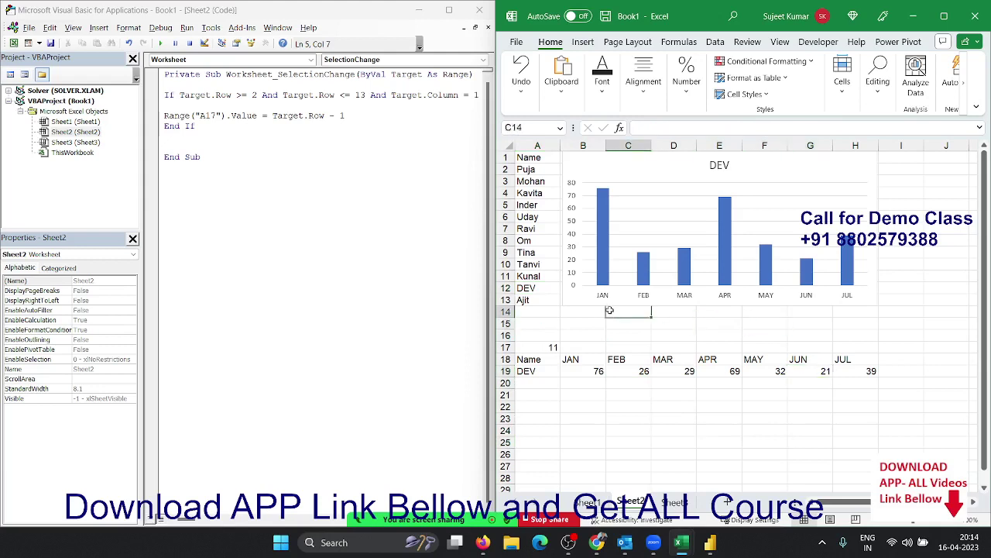
left_click(565, 310)
Step: Chart the names in A10, A6 and A4, check one more outside cell, then go to Sheet3
left_click(532, 262)
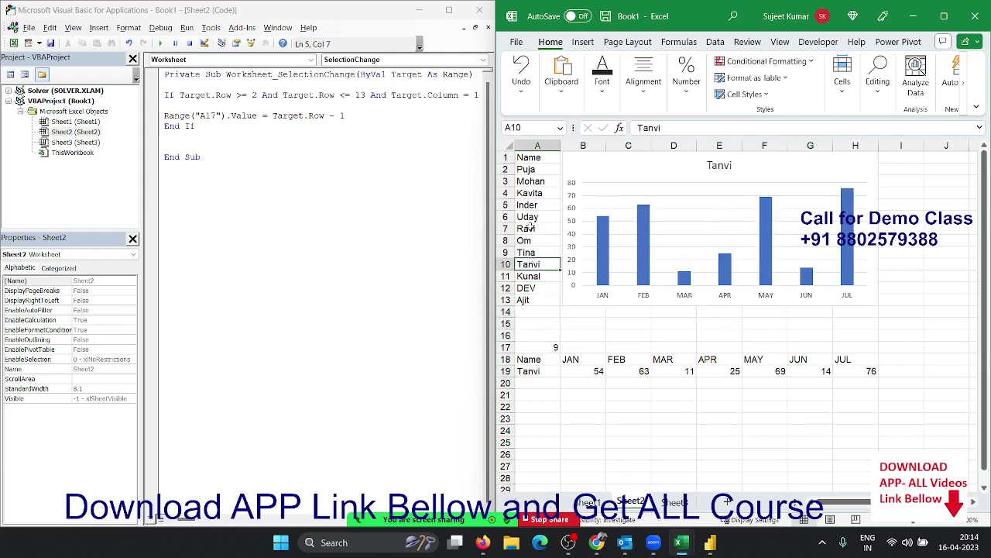
left_click(528, 217)
left_click(525, 196)
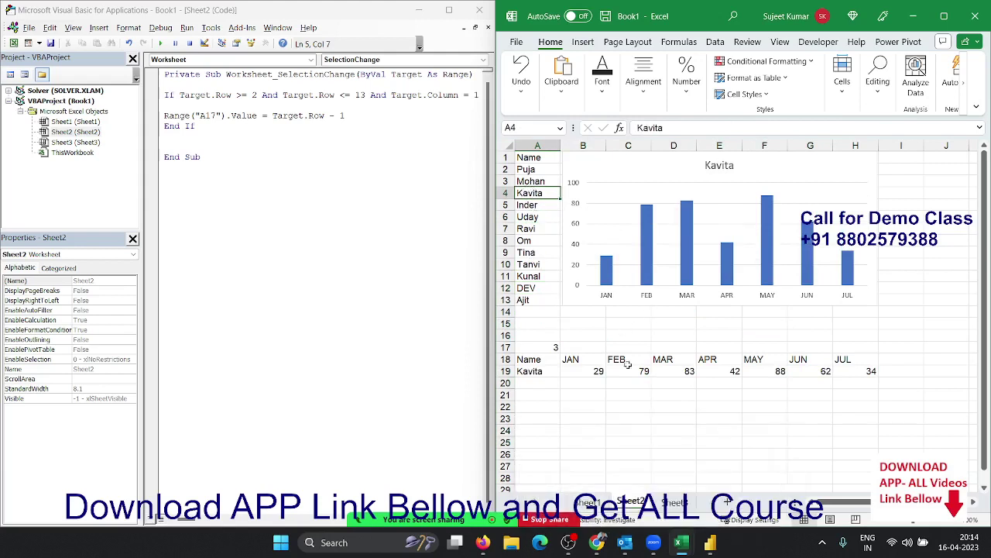
left_click(682, 432)
left_click(675, 502)
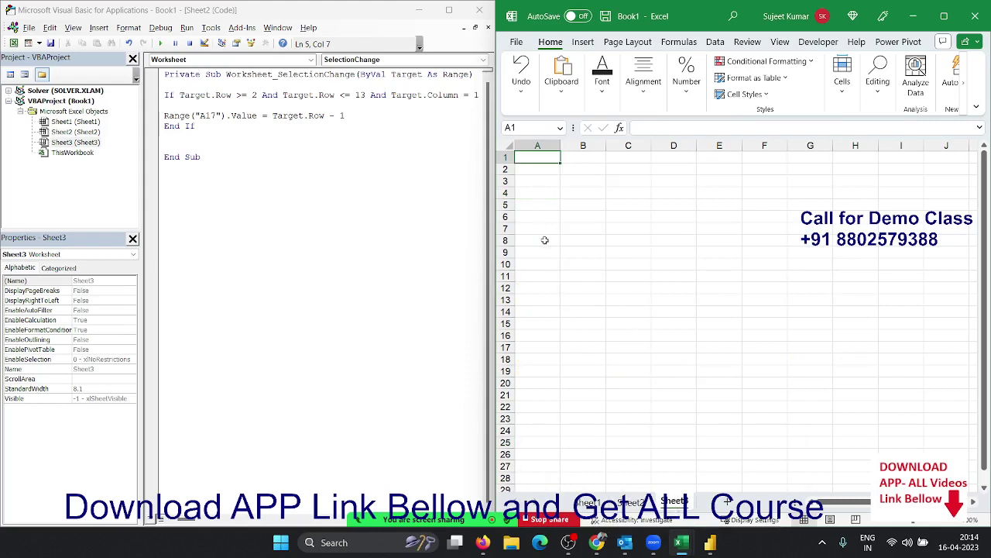
Step: Enter headers Name, Date and Time in A1:C1 and open Sheet3's code module
type("Nam")
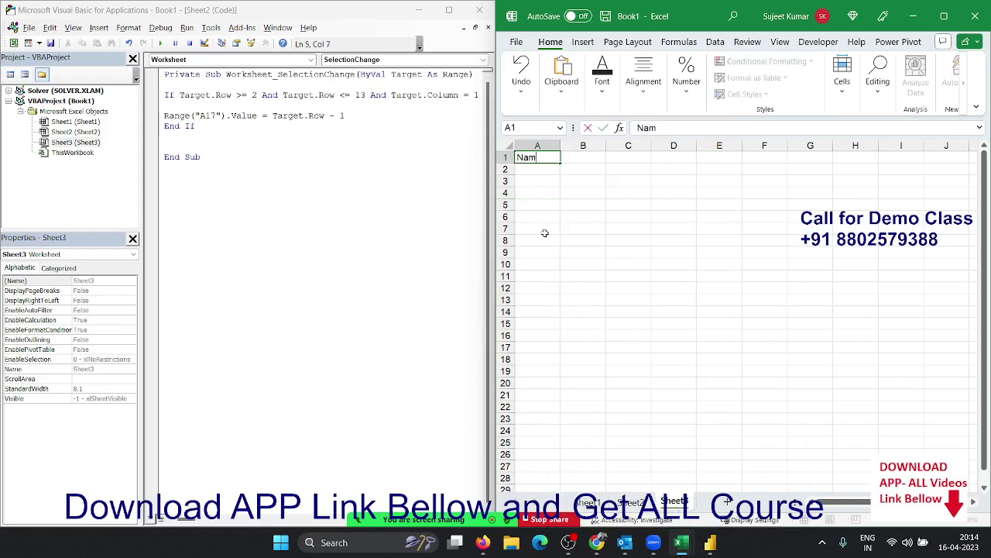
type("e")
key("Tab")
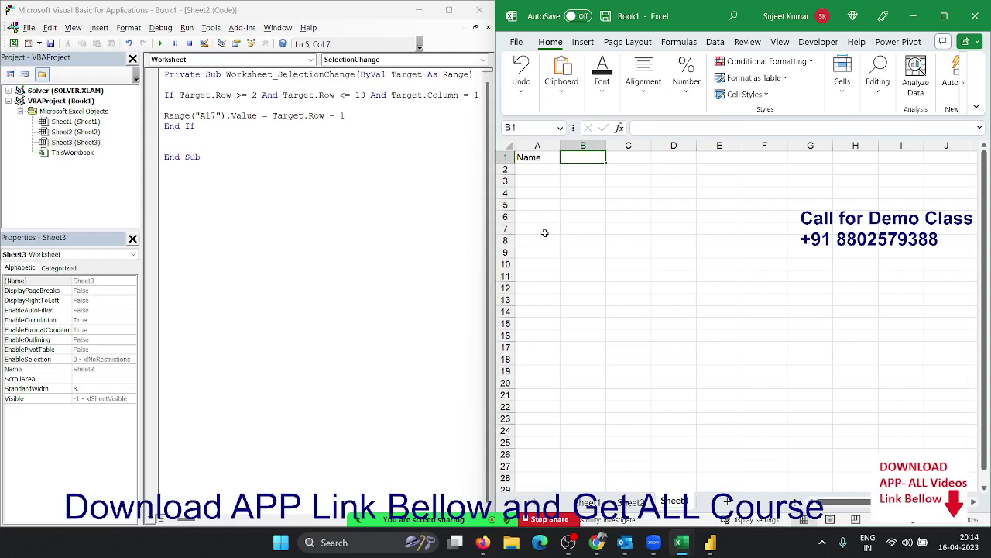
type("Da")
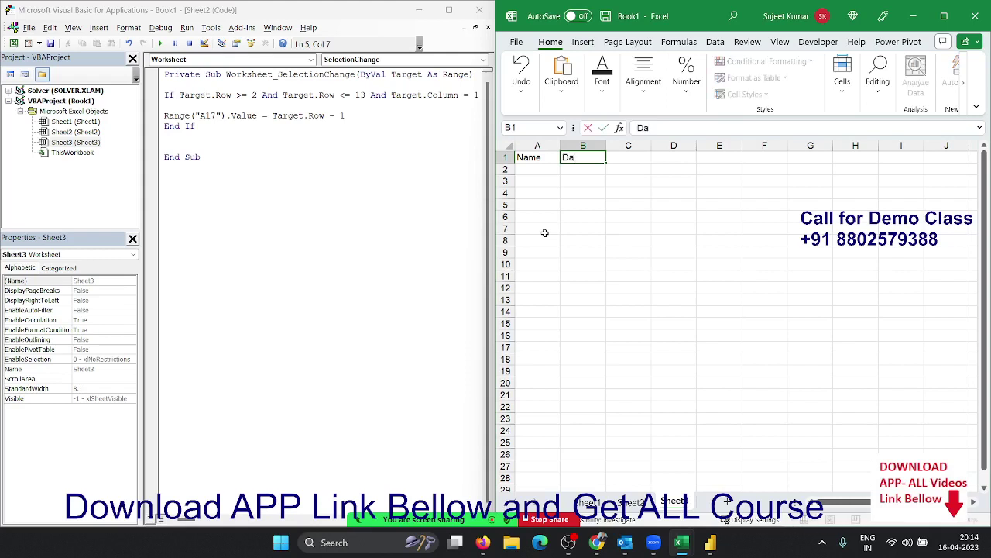
type("te")
key("Tab")
type("Tim")
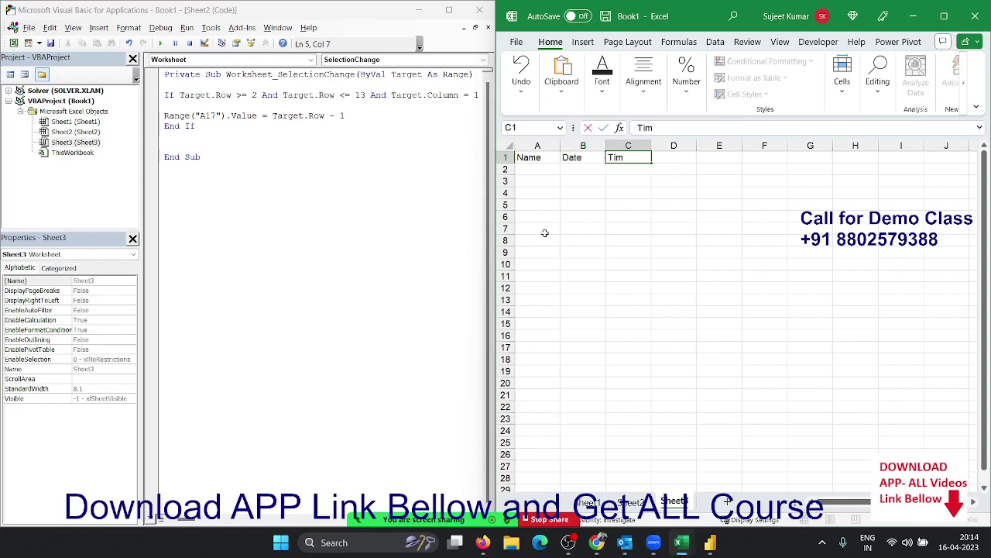
type("e")
key("Return")
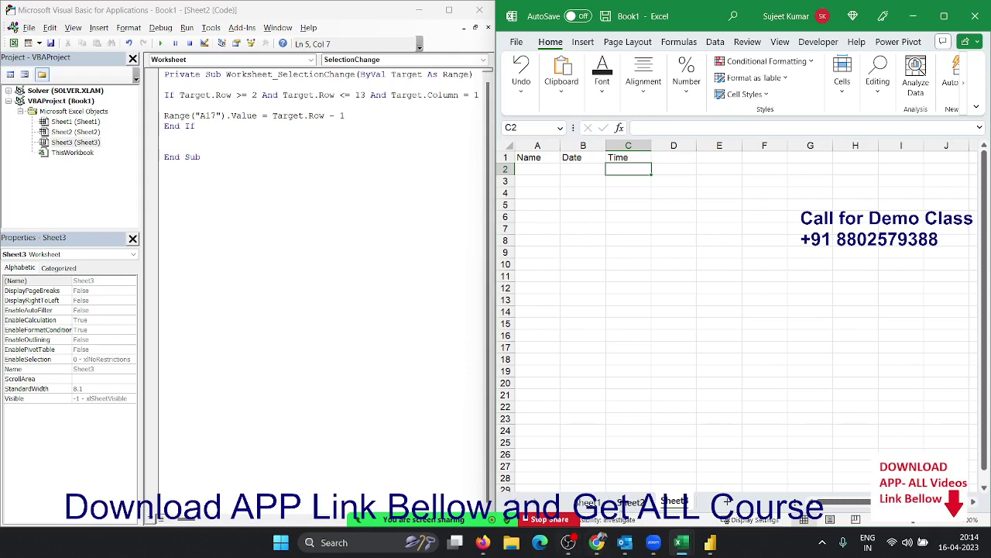
double_click(94, 143)
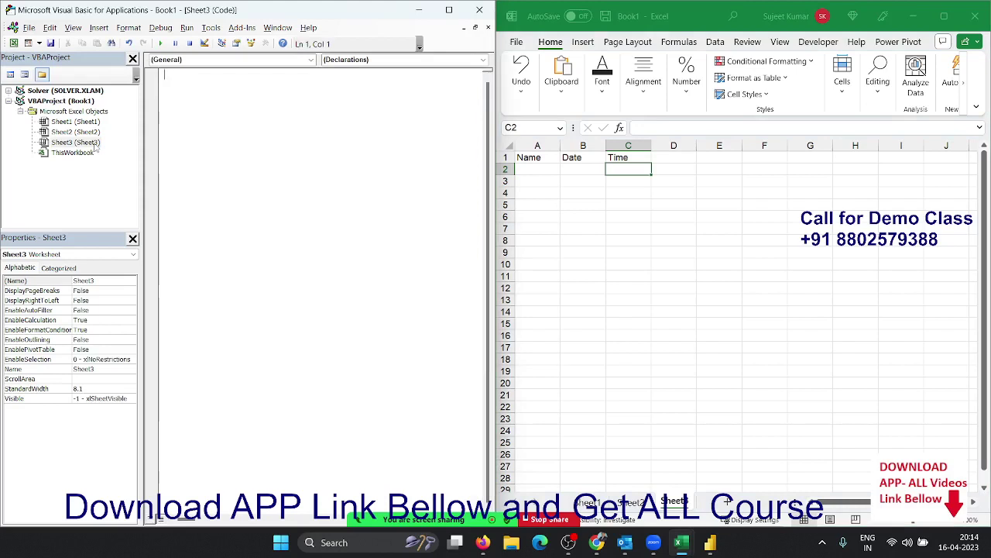
Step: Create a Worksheet_Change event handler for Sheet3
left_click(191, 59)
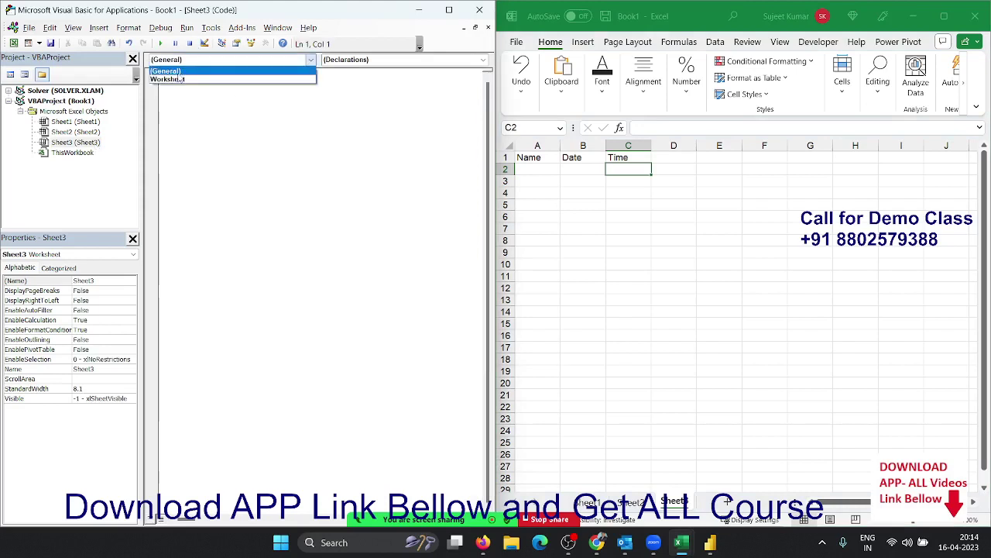
left_click(179, 79)
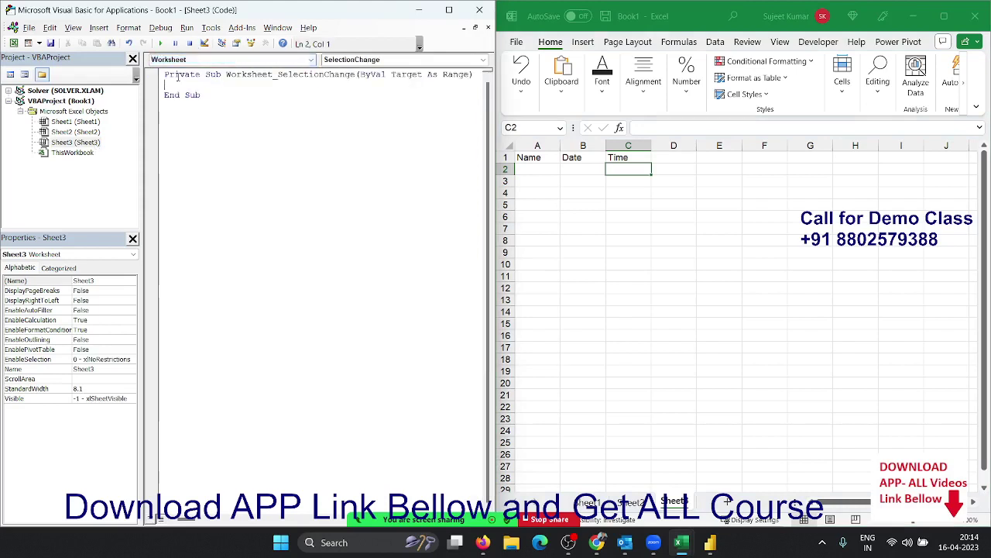
left_click(350, 60)
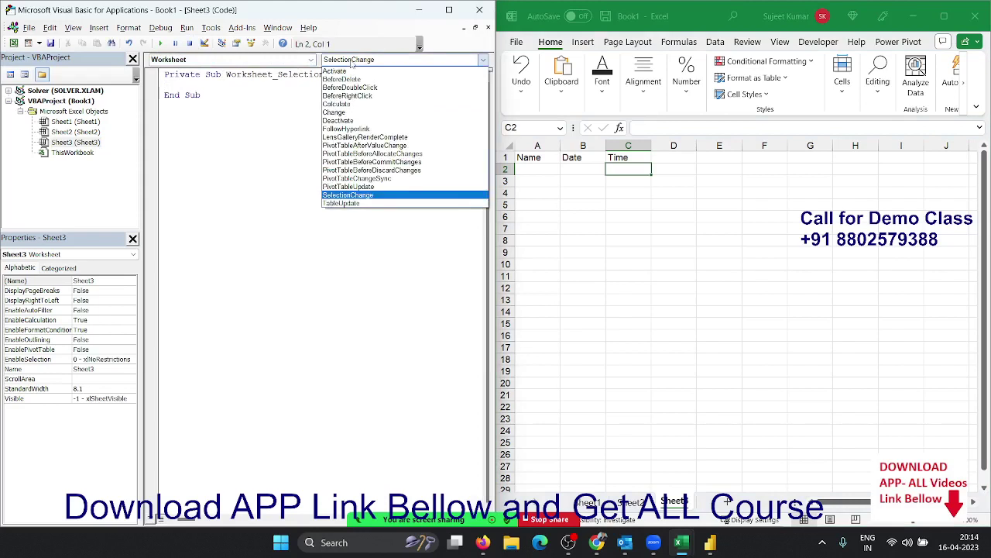
left_click(343, 112)
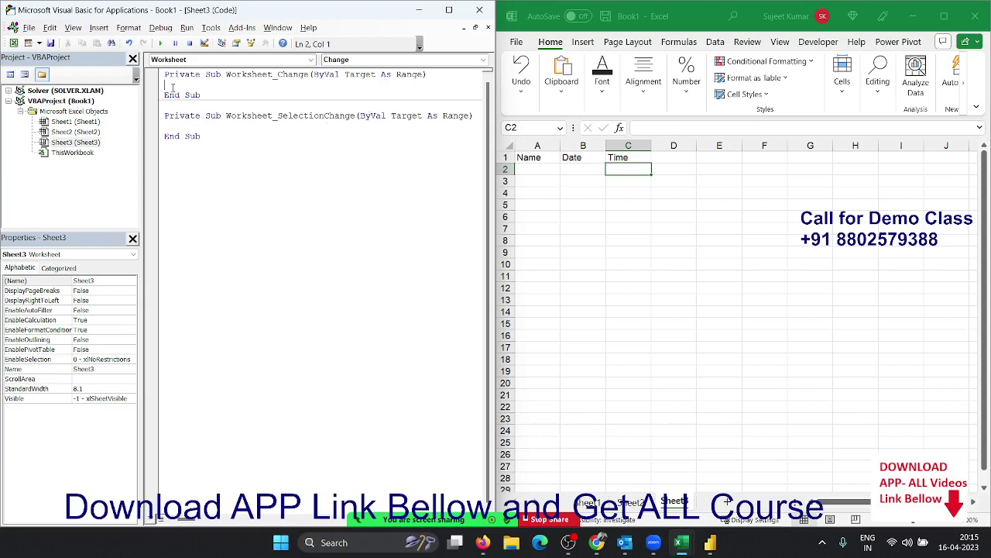
Step: Write Target.Offset(0,1) = Date inside the Change handler
key("Return")
key("Return")
key("Return")
key("Return")
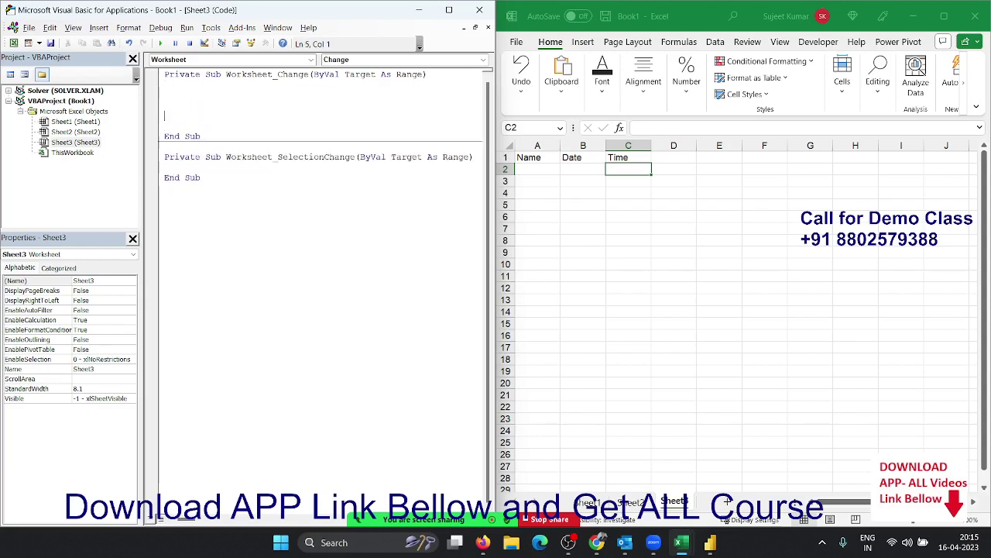
key("Up")
key("Up")
key("Up")
type("tar")
type("get")
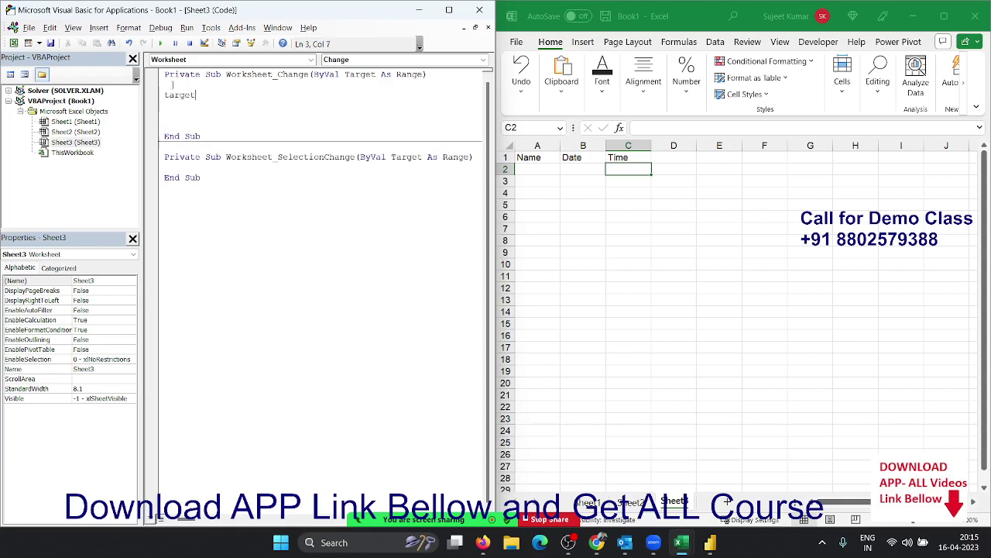
type(".")
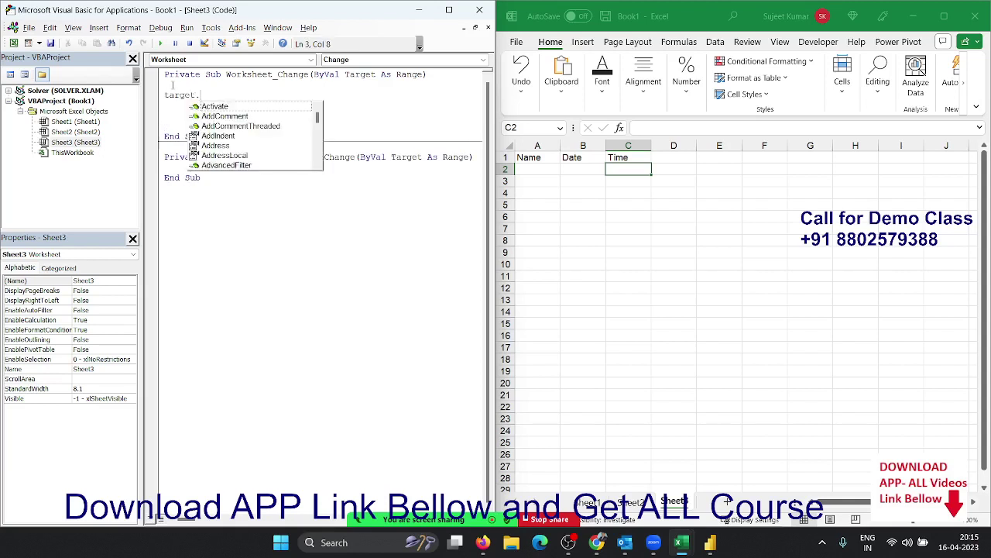
type("Off")
key("Tab")
type("(")
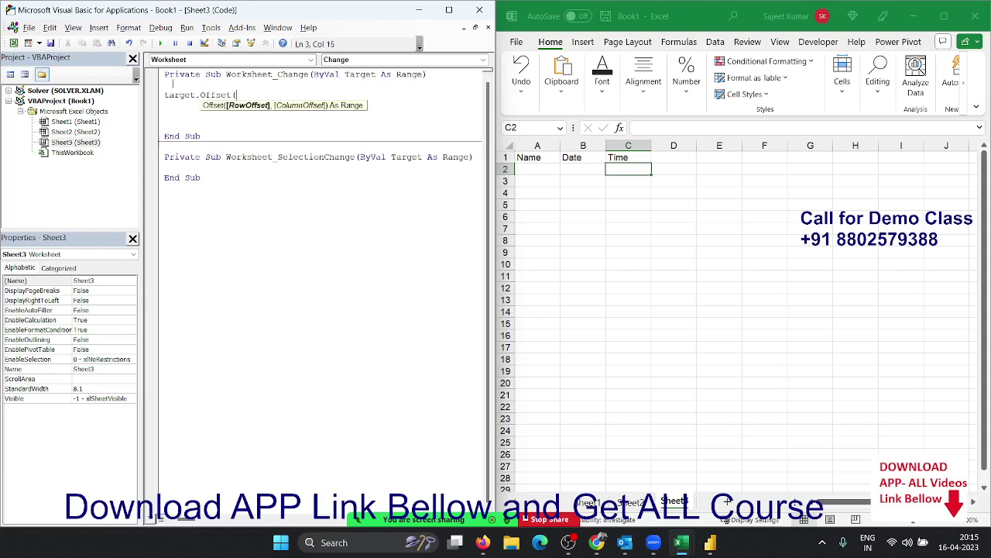
type("0,1")
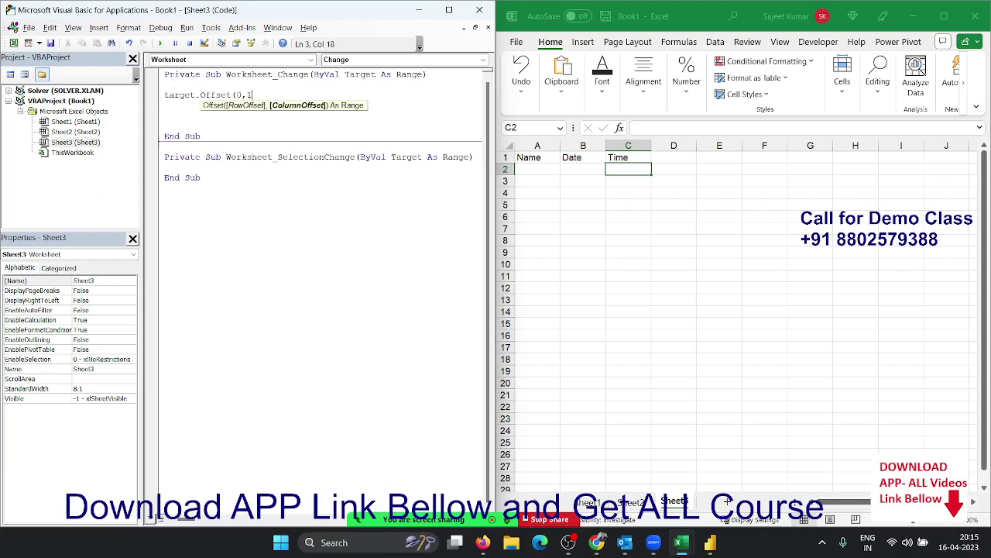
type(")=dat")
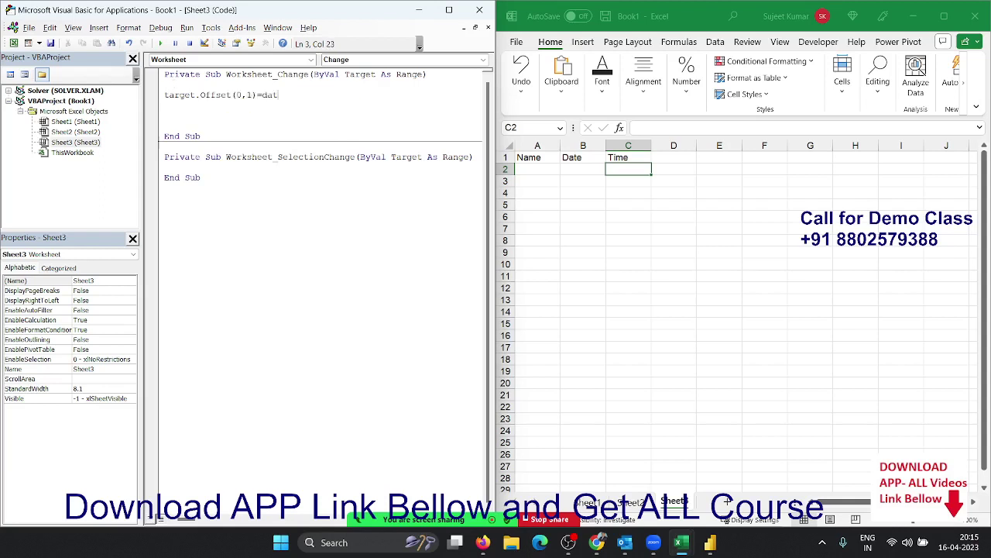
type("e")
key("Return")
Step: Duplicate the date line and change it to Target.Offset(0,2) = Time
key("Up")
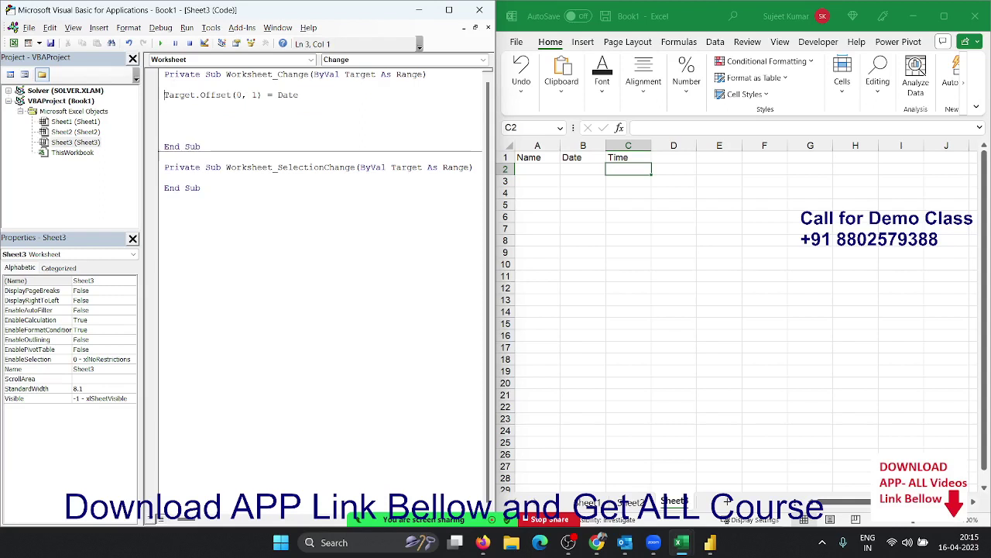
key("shift+Down")
key("ctrl+c")
key("Down")
key("ctrl+v")
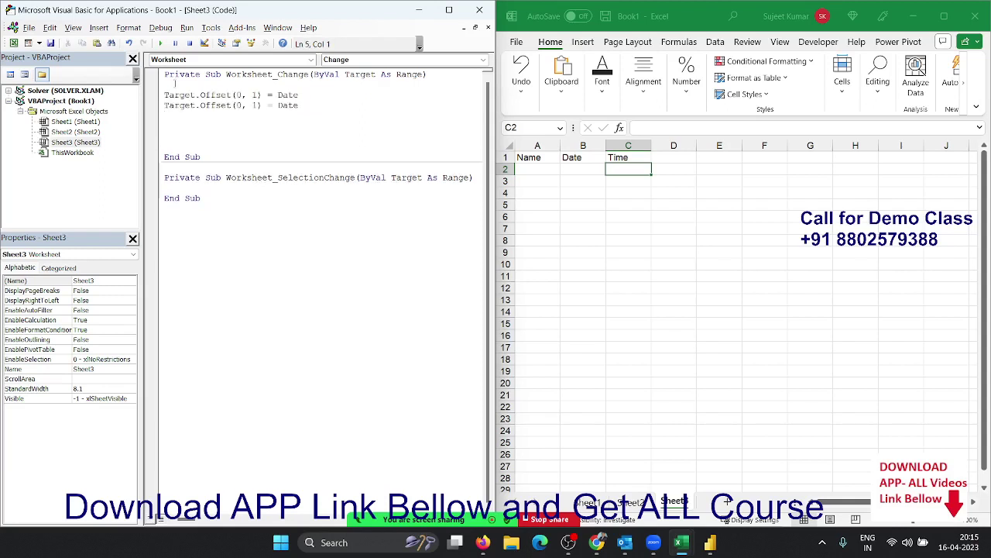
double_click(254, 105)
type("2")
key("End")
double_click(307, 110)
type("Time")
left_click(300, 133)
Step: Wrap both stamping lines in If Target.Column = 1 Then ... End If
key("Up")
key("Up")
key("Up")
key("Up")
key("Up")
key("Return")
key("Return")
type("i")
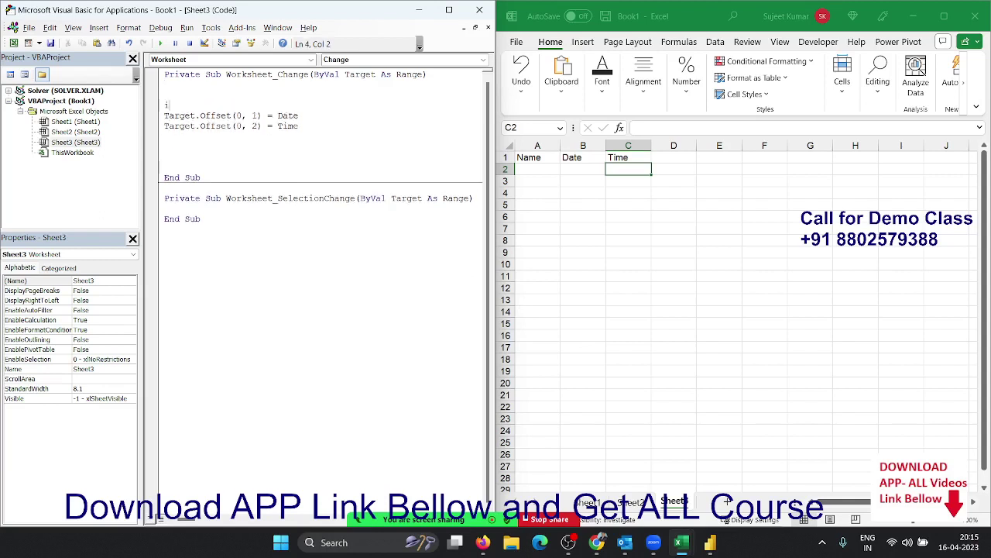
type("f tar")
type("get.")
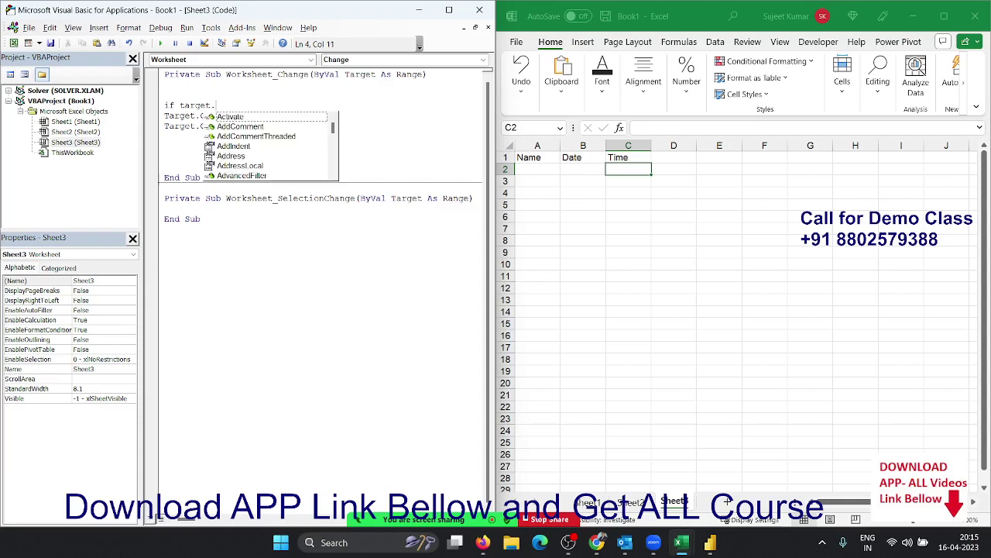
type("row")
key("Tab")
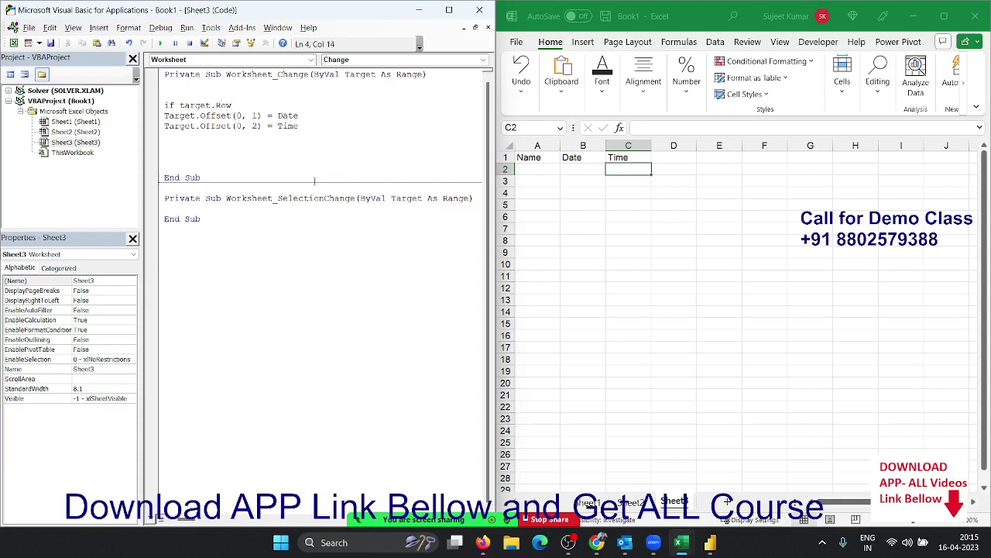
key("BackSpace")
key("BackSpace")
key("BackSpace")
key("BackSpace")
key("BackSpace")
type(".co")
key("Tab")
type("1")
type("then")
key("Down")
key("Down")
key("Return")
type("end if")
key("Up")
left_click(533, 169)
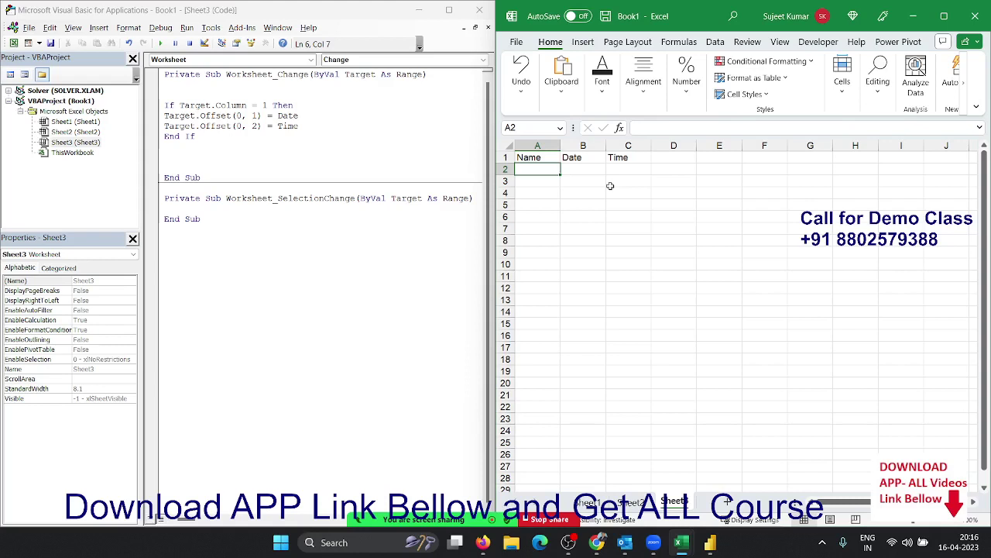
key("Up")
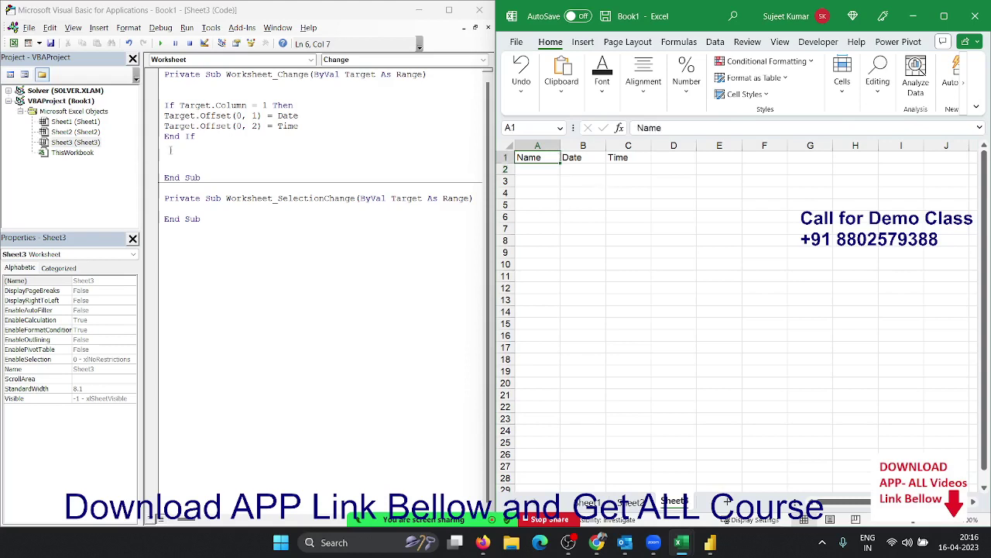
mouse_move(200, 136)
left_mouse_down()
mouse_move(164, 136)
mouse_move(164, 95)
left_mouse_up()
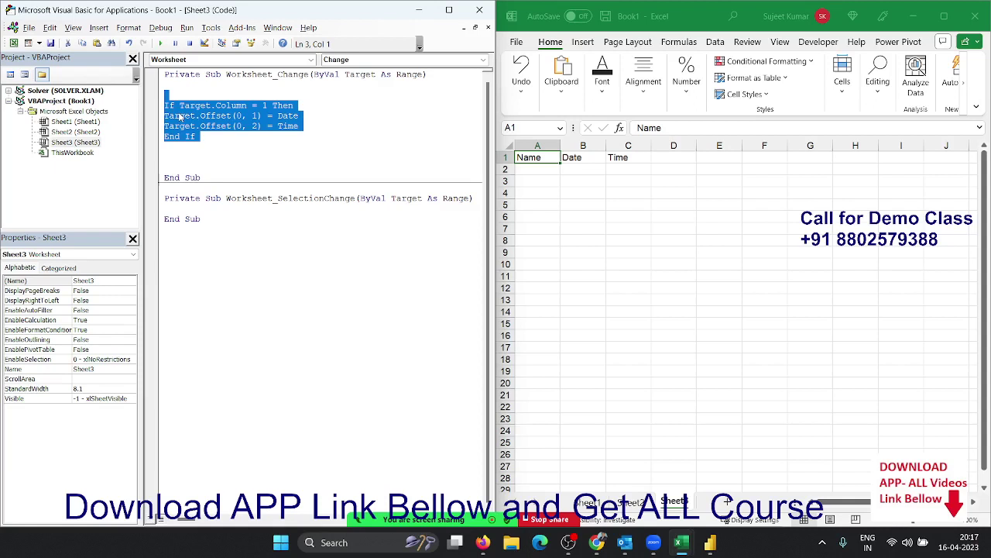
Step: Insert Application.EnableEvents = False on the empty line above the If block
key("Left")
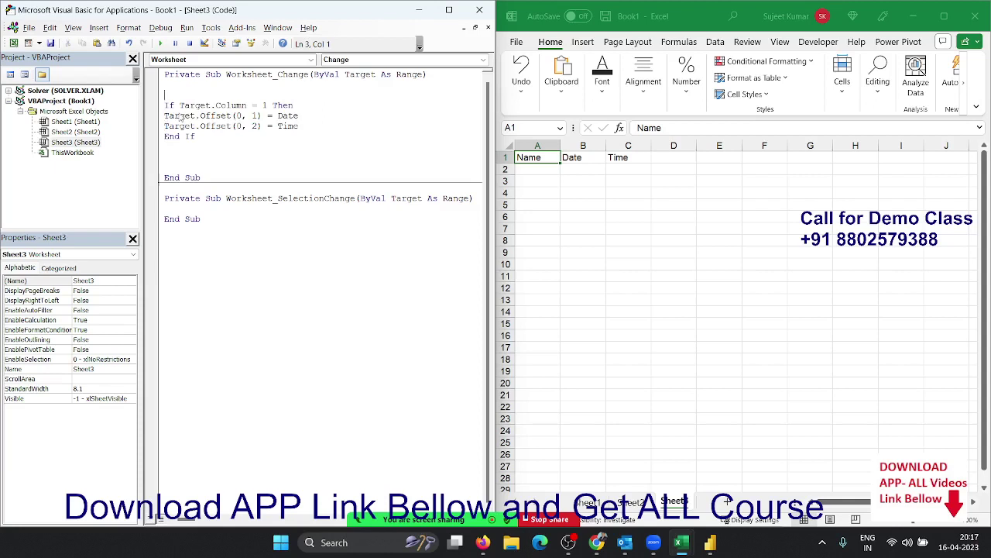
type("applica")
type("tion")
type(".en")
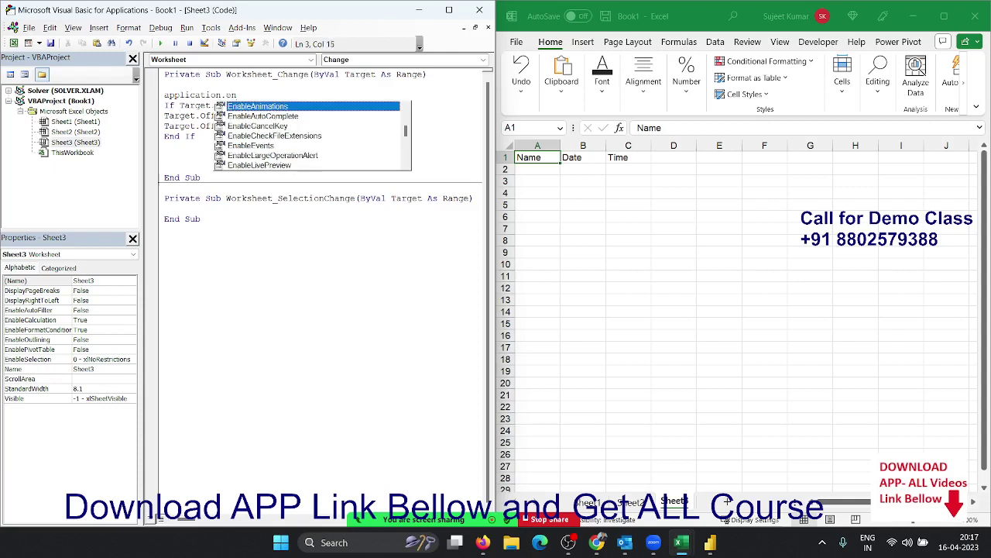
key("Down")
key("Down")
key("Down")
key("Down")
key("Down")
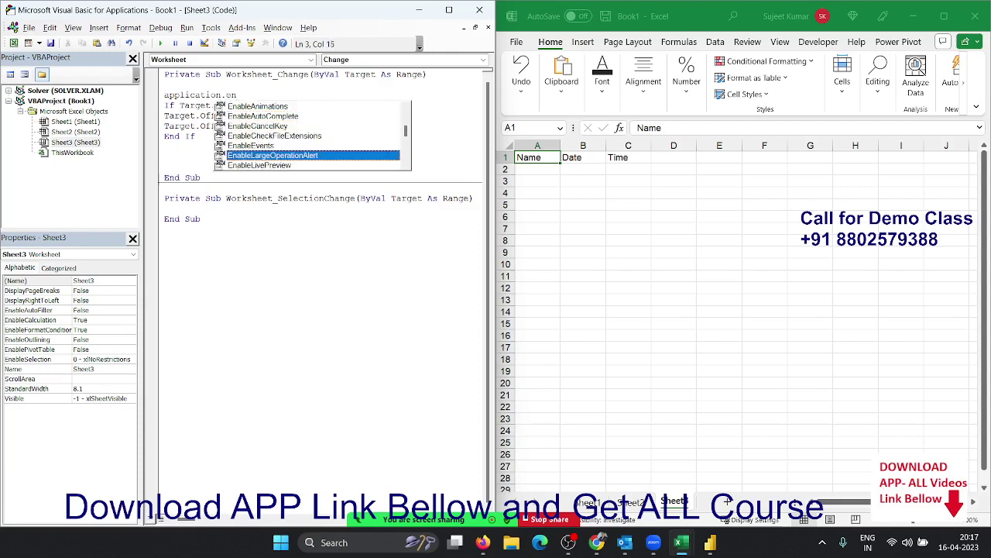
key("Up")
key("Tab")
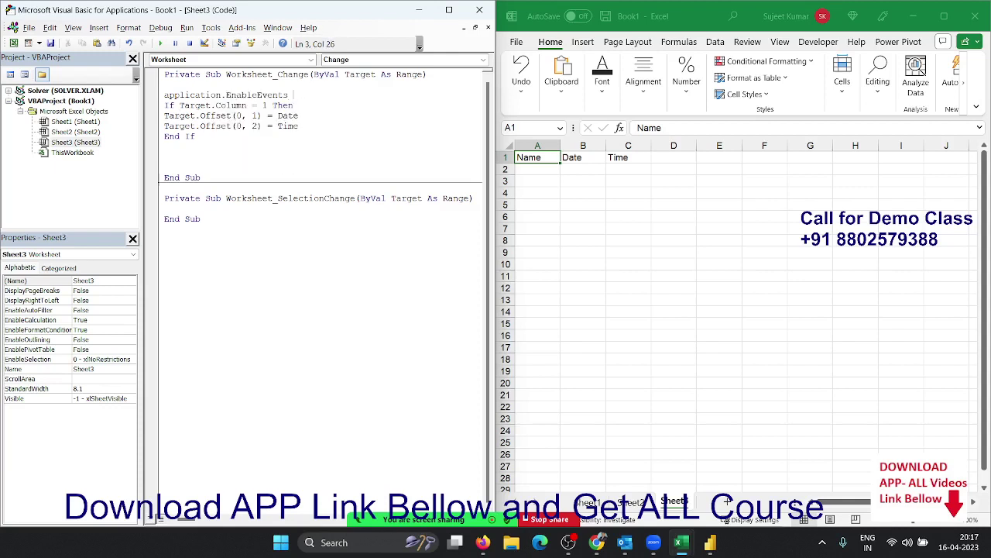
type("=")
key("Tab")
key("Down")
Step: Copy the events-off line to just before End Sub and change its value to True
left_click(264, 151)
left_click_drag(280, 149, 138, 94)
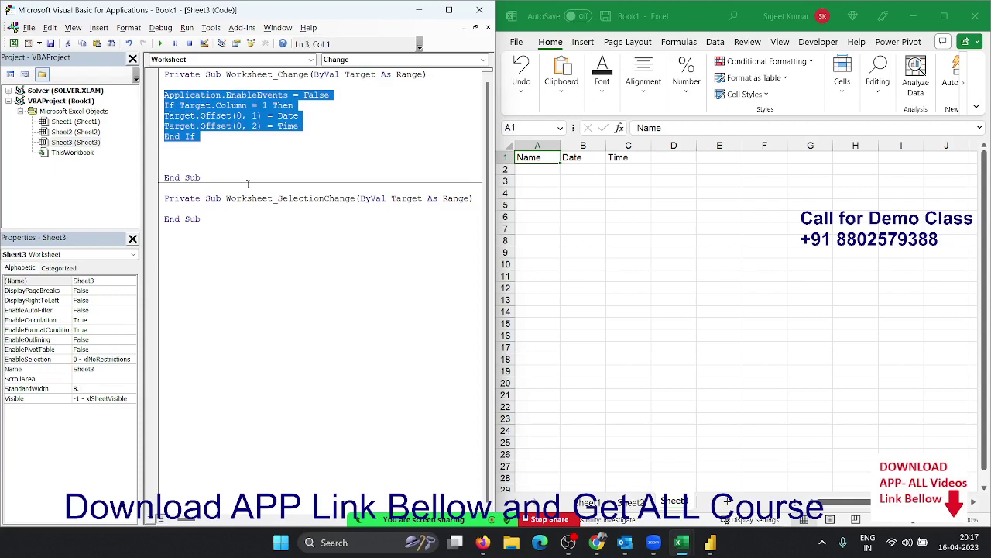
left_click(251, 136)
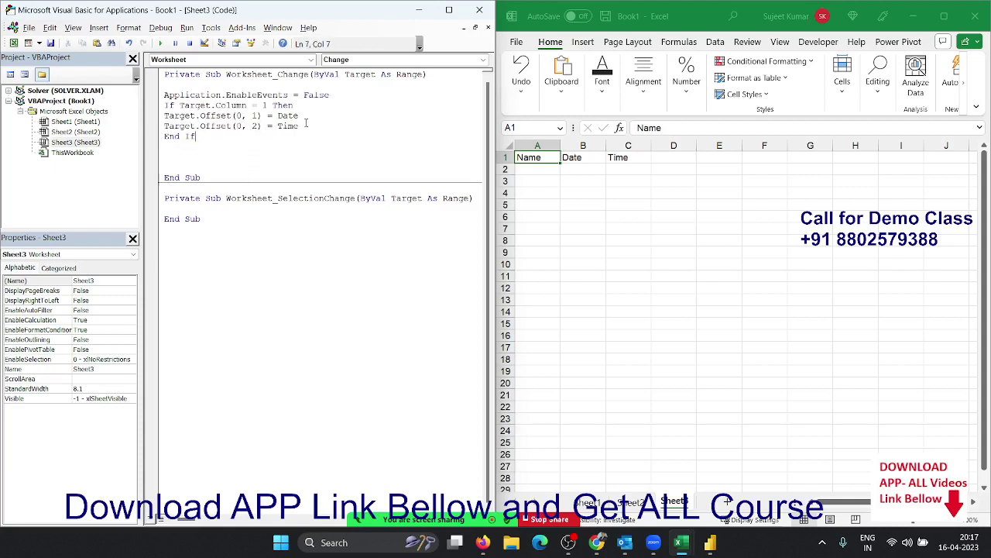
left_click_drag(160, 95, 159, 124)
left_click(329, 94)
left_click_drag(329, 94, 164, 94)
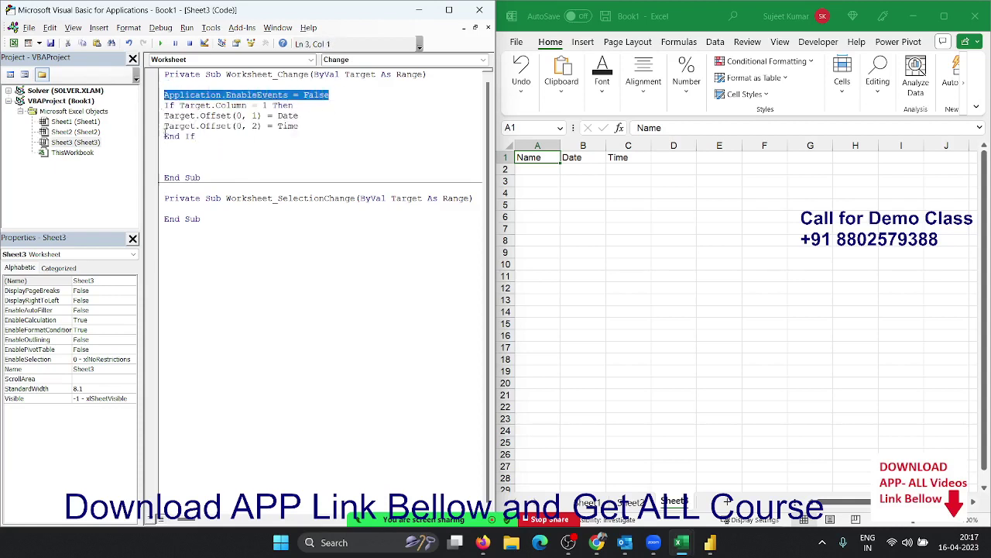
left_click(165, 157)
key("ctrl+v")
double_click(317, 158)
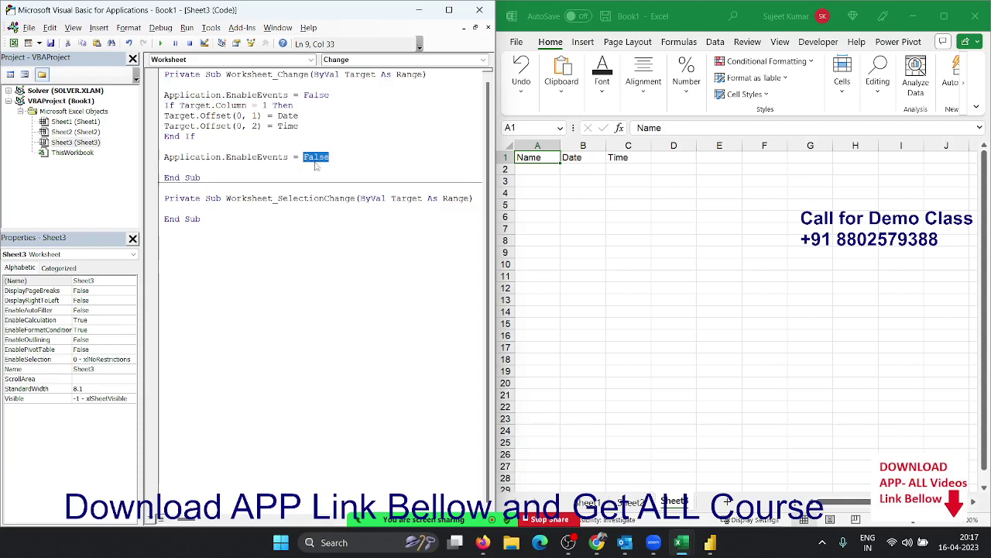
type("fa")
key("BackSpace")
key("BackSpace")
type("true")
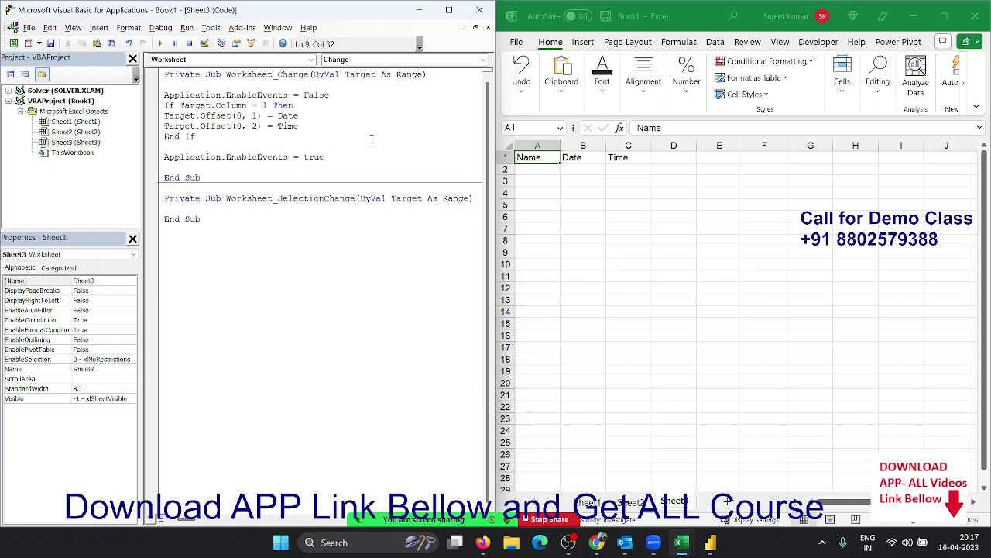
left_click_drag(331, 95, 165, 85)
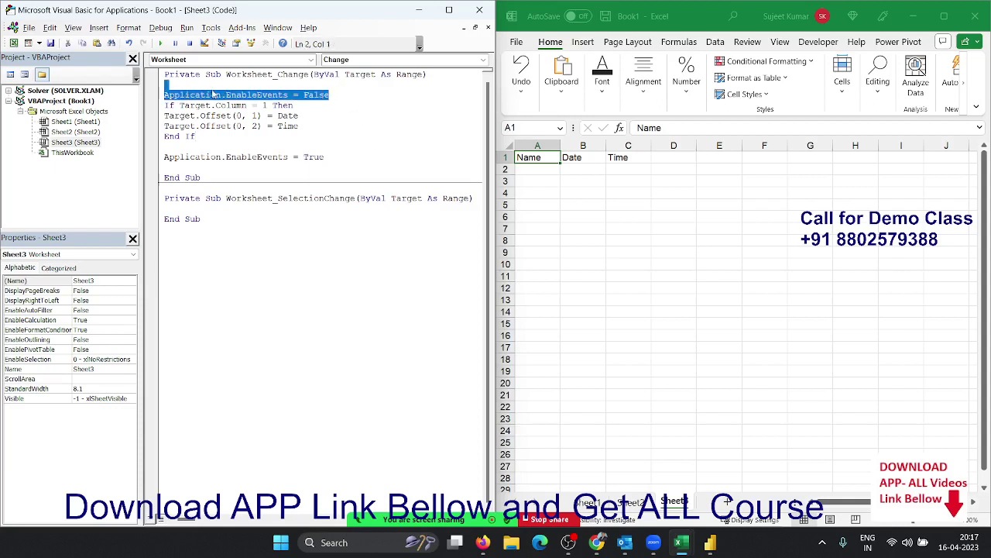
left_click_drag(195, 136, 165, 117)
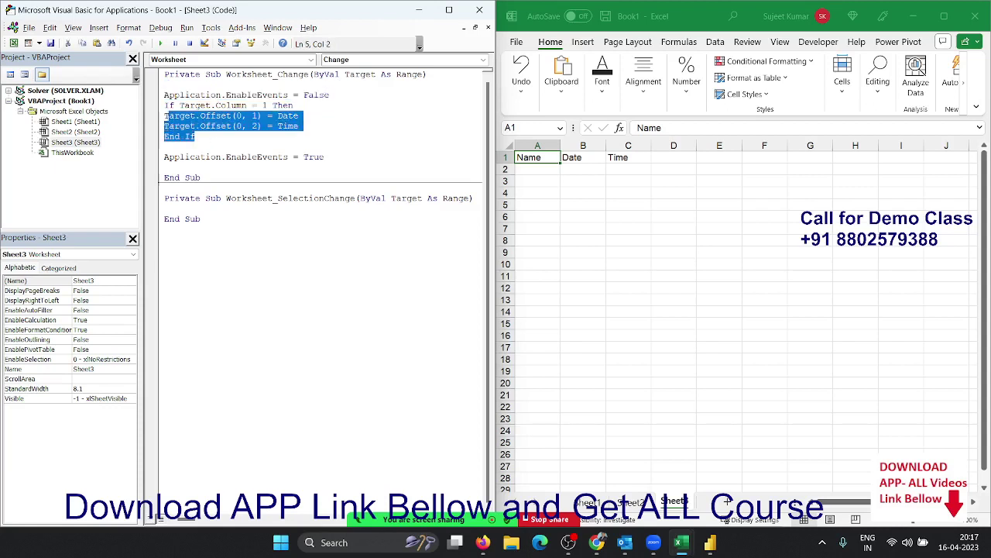
Step: Enter Puja in A2, then autofit columns B and C so date and time show fully
left_click(194, 166)
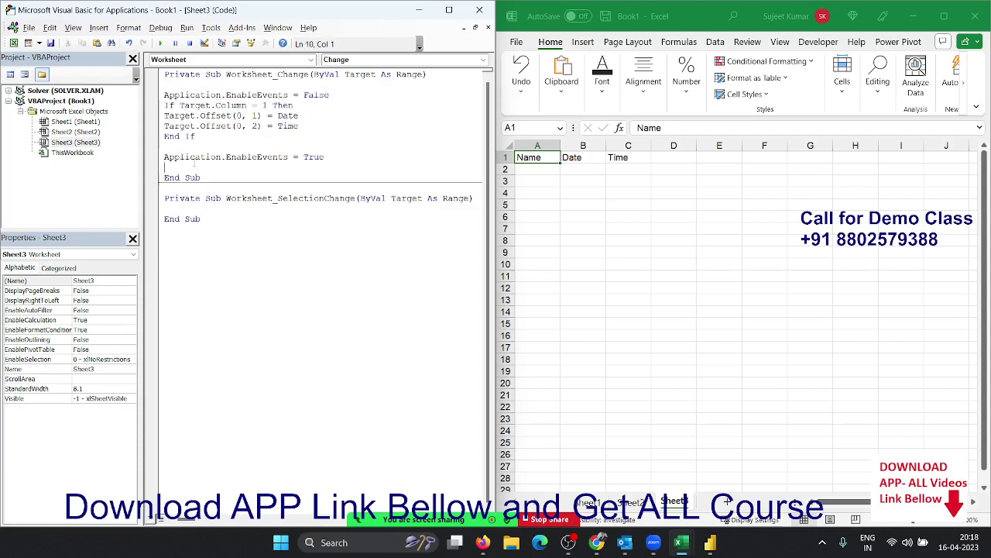
left_click(196, 137)
left_click(529, 170)
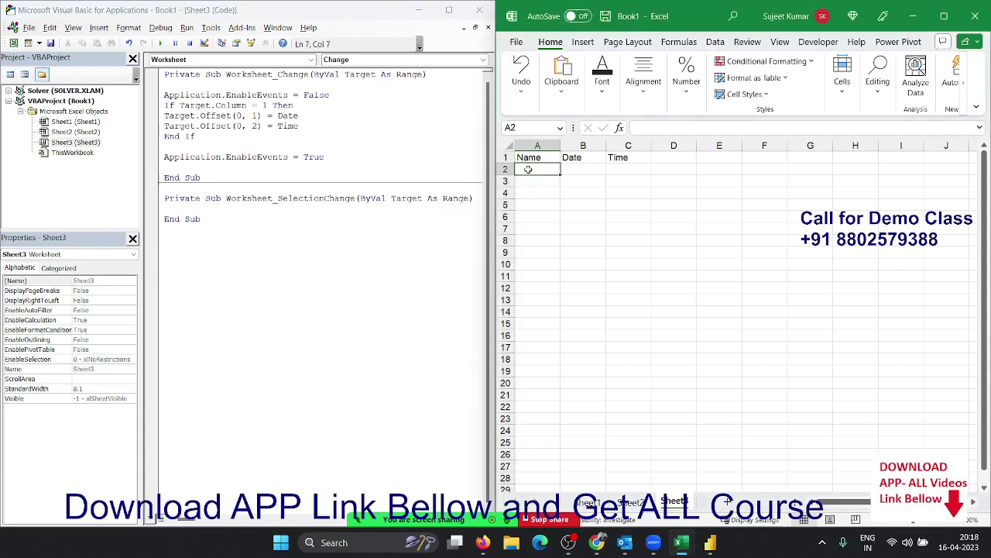
type("Puja")
key("Return")
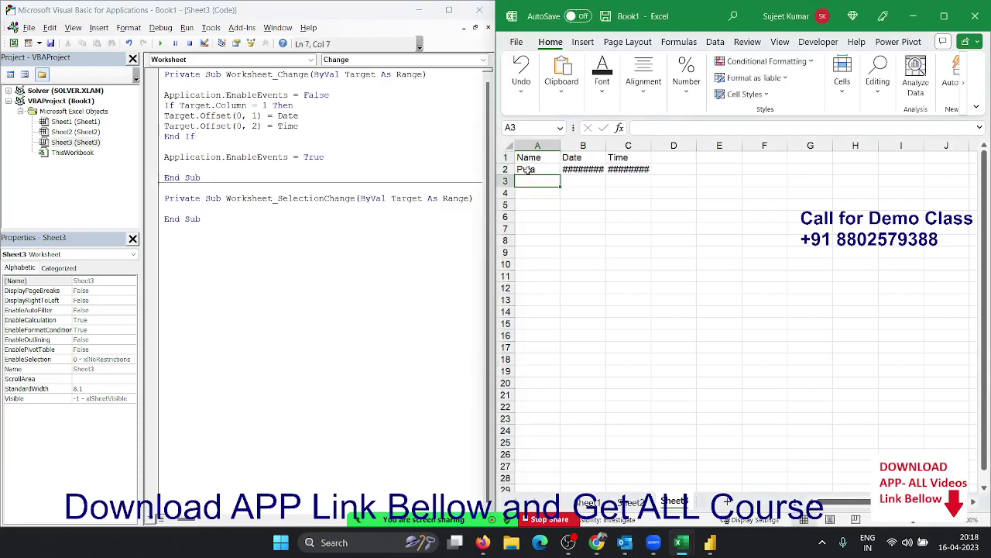
double_click(606, 147)
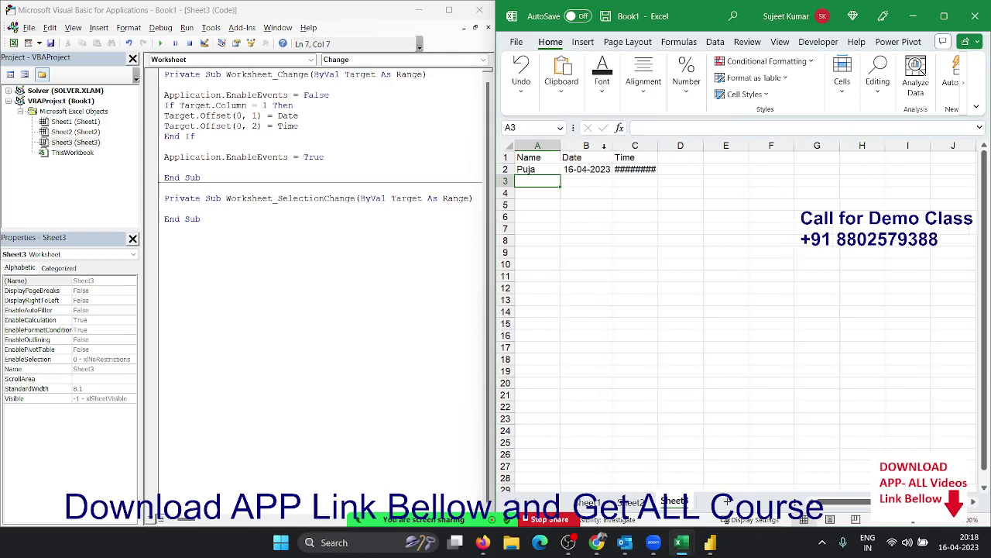
double_click(657, 147)
Step: Test that typing asdas in E3 adds no timestamp, then delete it
left_click(725, 179)
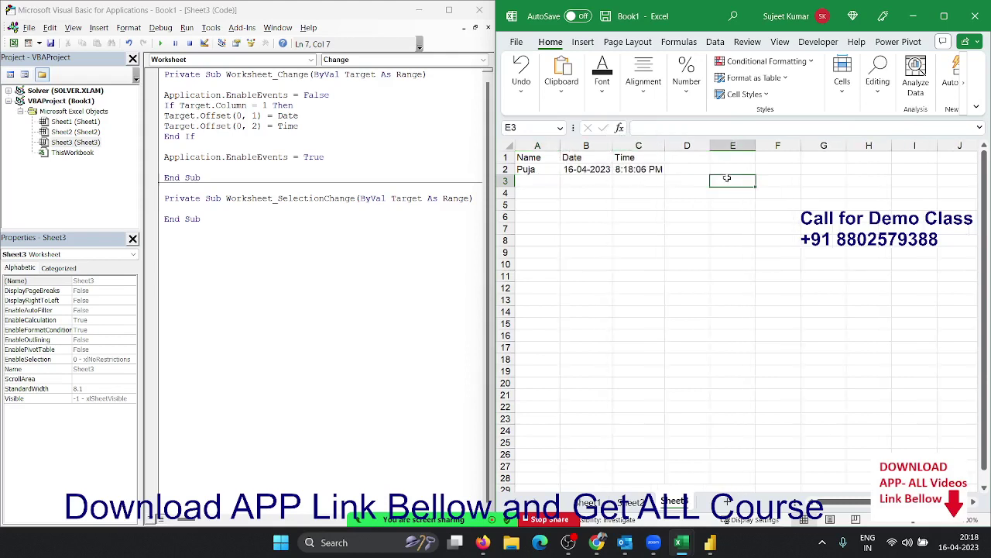
type("asdas")
key("Return")
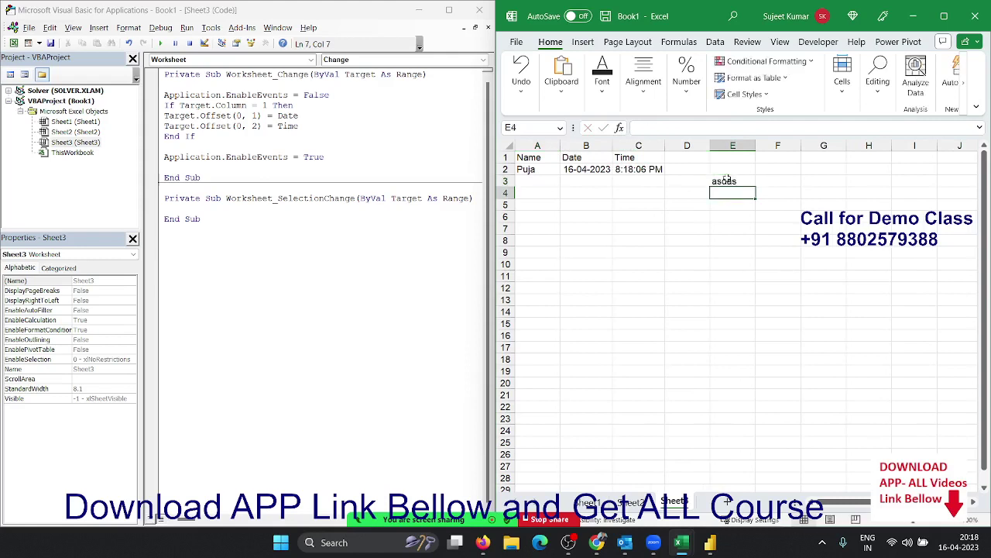
key("Right")
key("Up")
key("Left")
key("Delete")
key("Down")
key("Left")
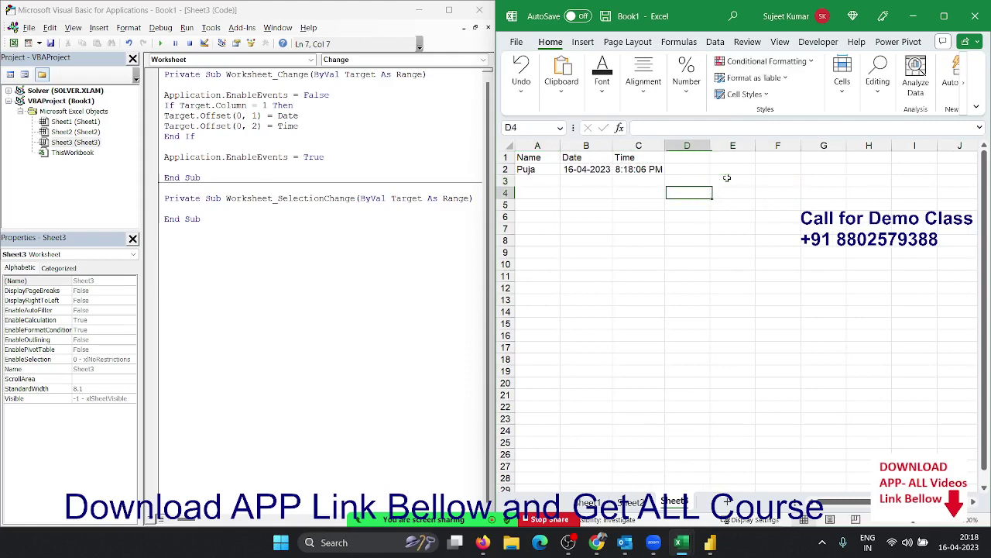
key("Left")
key("Left")
key("Left")
key("Up")
Step: Enter Mohan, Inder, Uday and Kavita in A3:A6, each getting date and time
type("Moh")
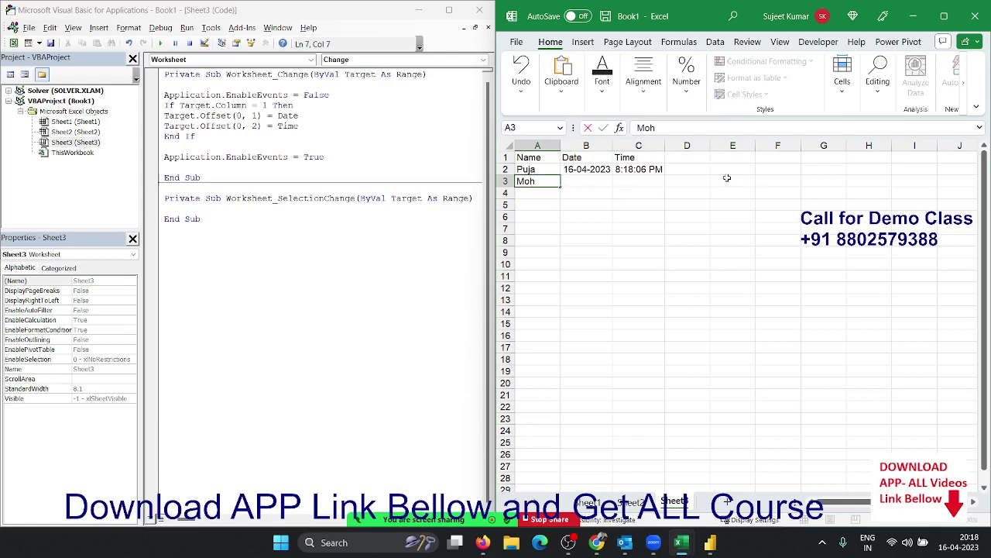
type("an")
key("Return")
type("Ind")
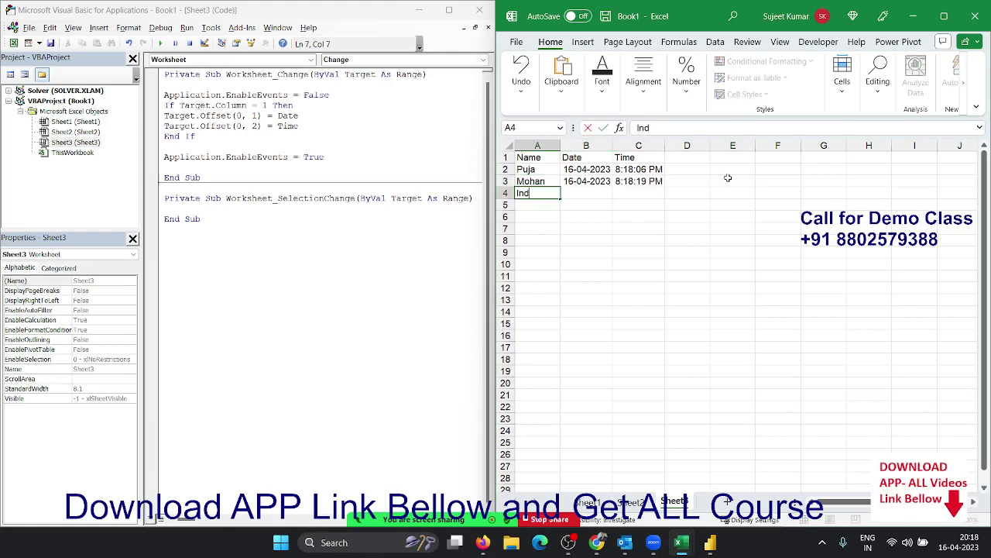
type("er")
key("Return")
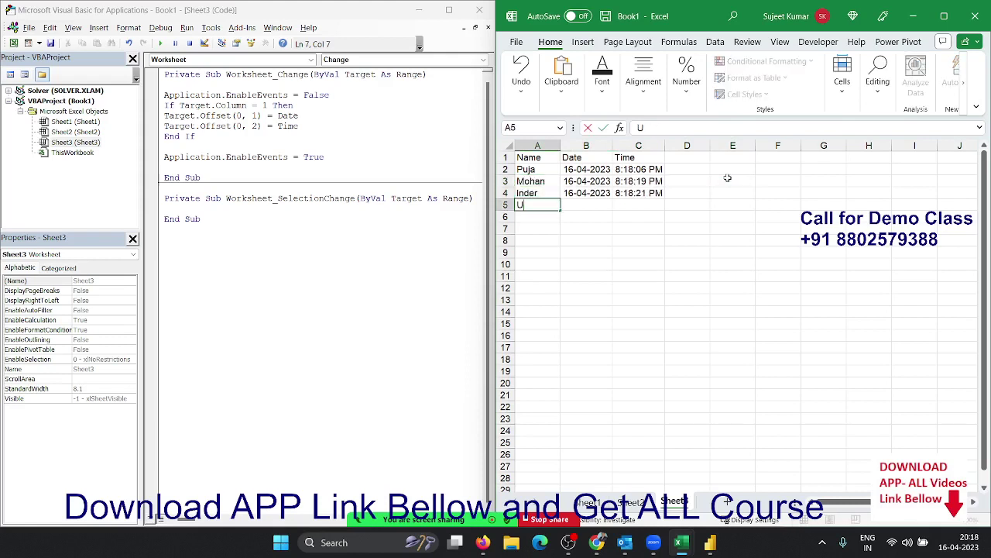
type("Uday")
key("Return")
type("K")
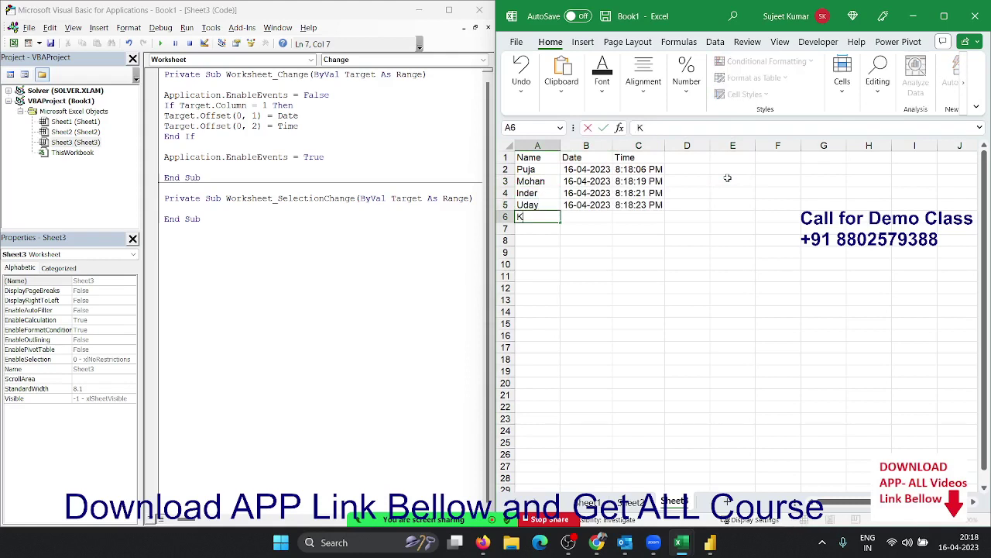
type("avita")
key("Return")
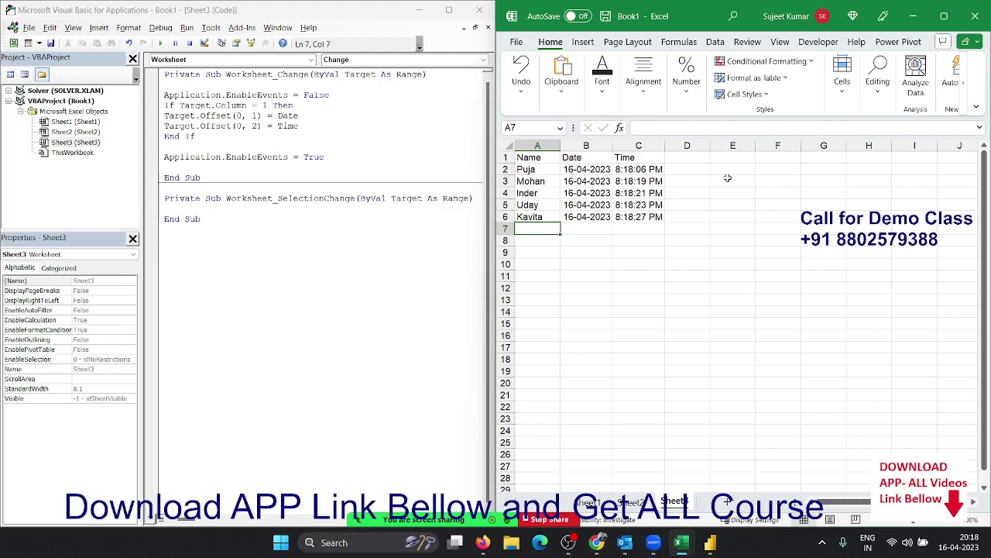
Step: Re-commit the name in A4 so its time in C4 refreshes to 8:18:35 PM
key("Up")
key("Up")
key("Up")
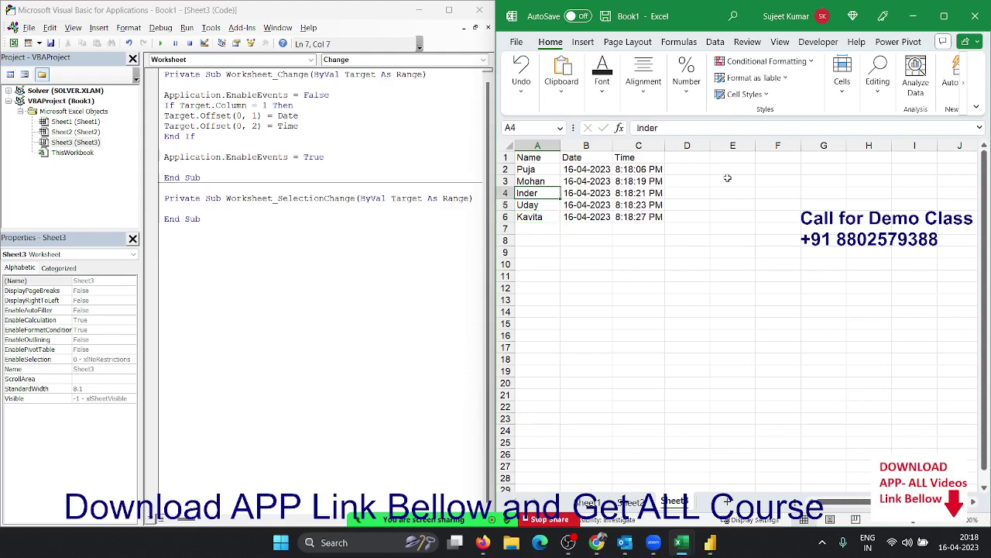
key("F2")
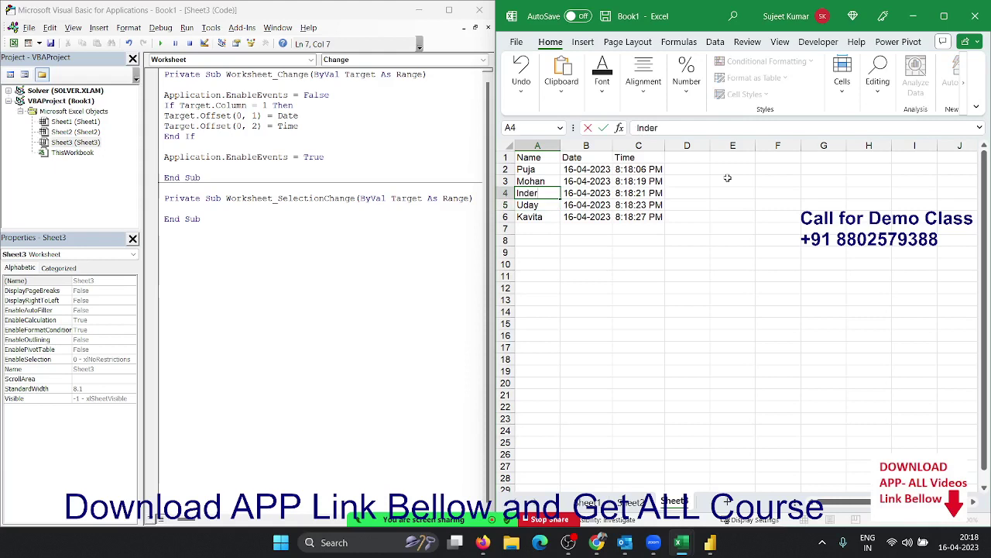
key("Return")
key("Up")
key("Right")
key("Right")
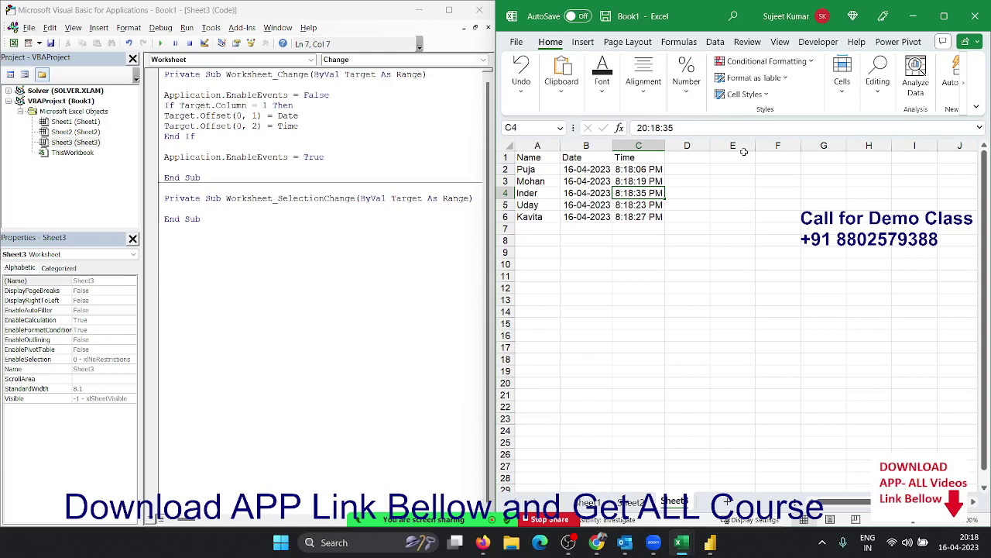
Step: Select A7:A10, then insert a blank line above the column check in the macro code
left_click(526, 230)
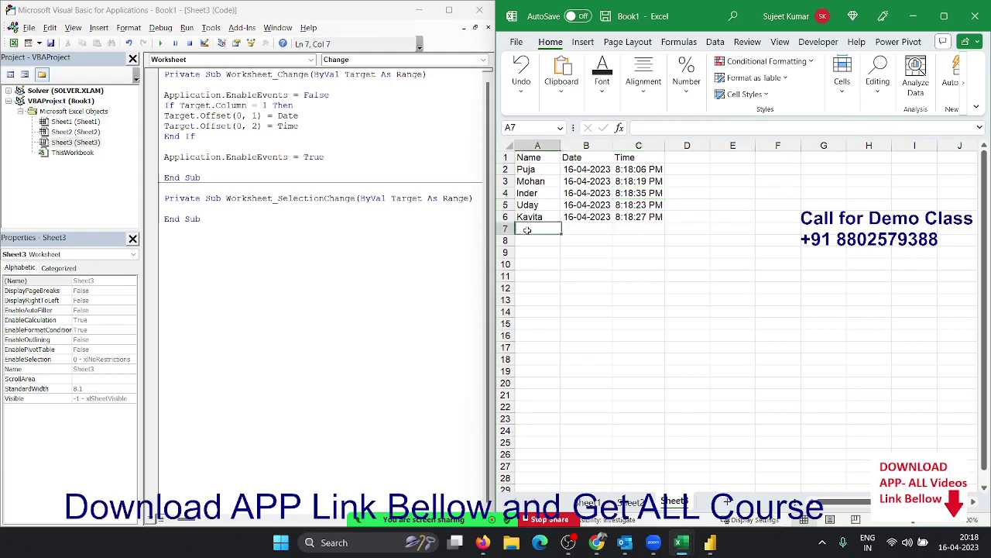
key("shift+Down")
key("shift+Down")
key("shift+Down")
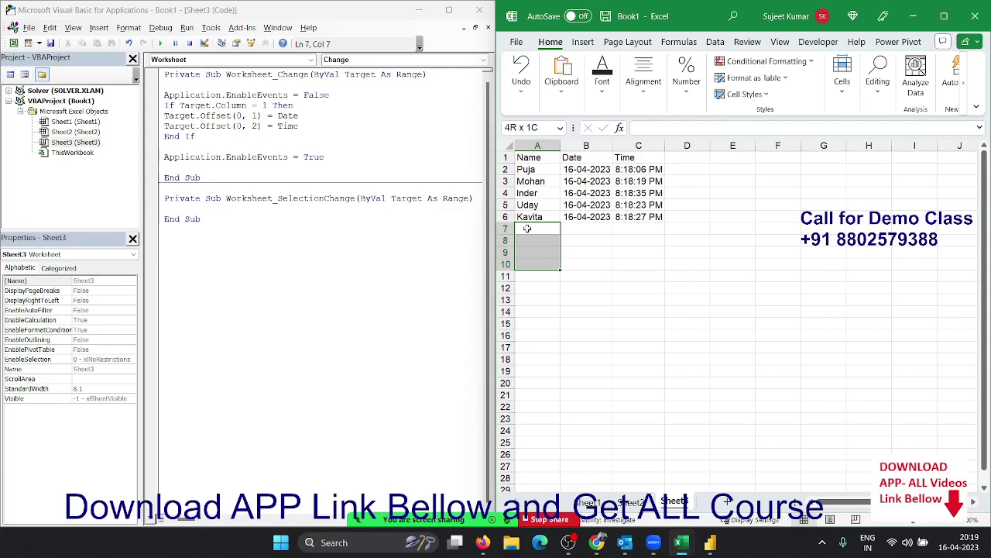
left_click(540, 230)
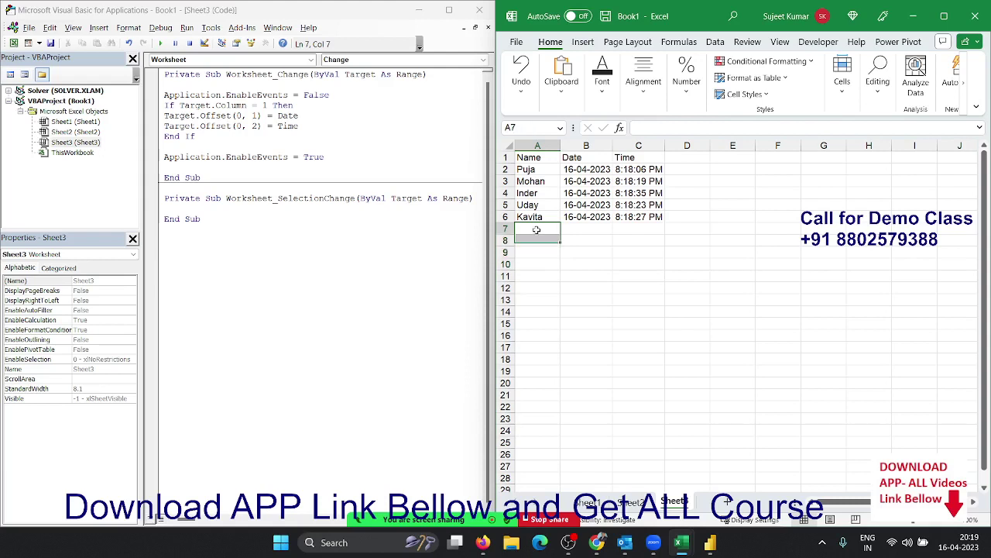
left_click(160, 107)
left_click(164, 106)
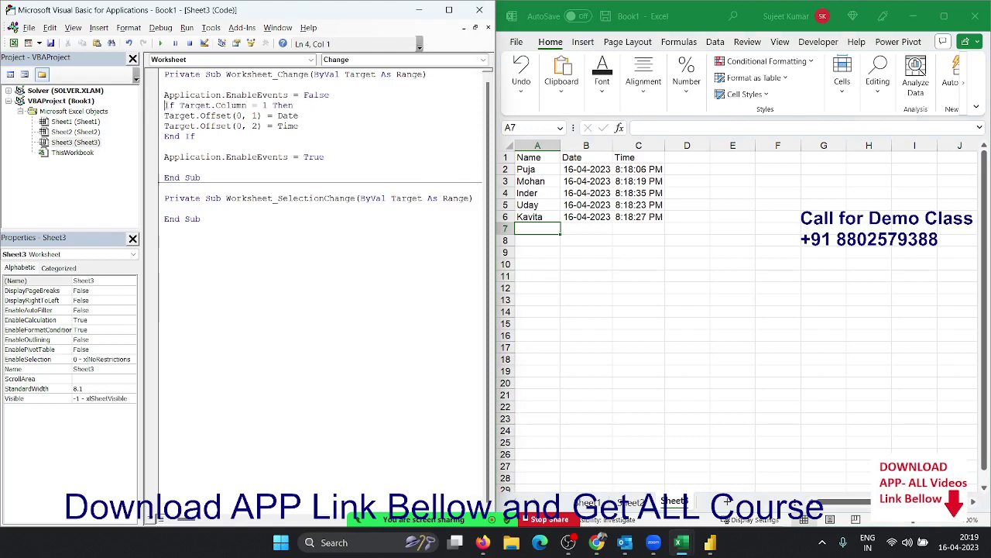
key("Return")
key("Down")
Step: Add blank lines before the events-on line and above the date and time lines
key("Down")
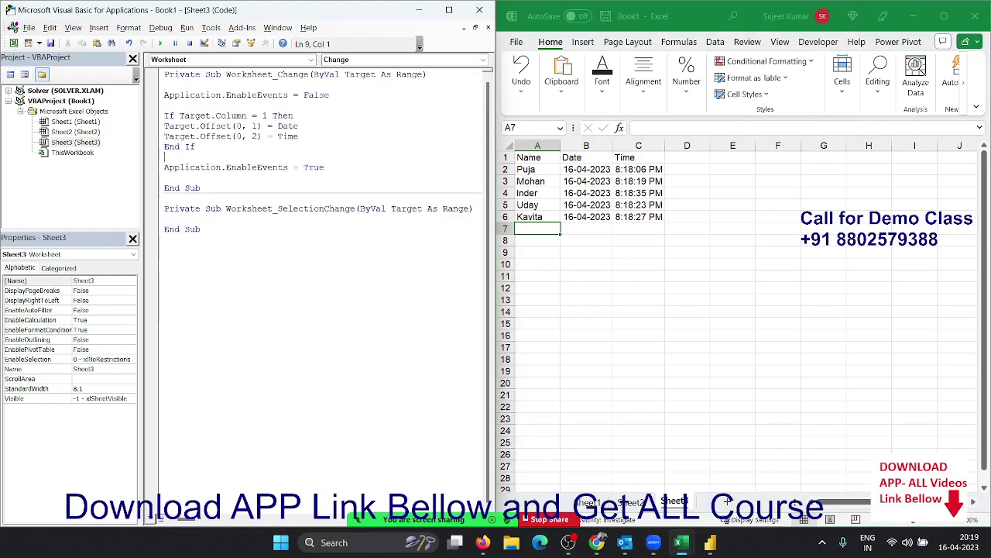
key("Down")
key("Down")
key("Down")
key("Up")
key("Return")
key("Return")
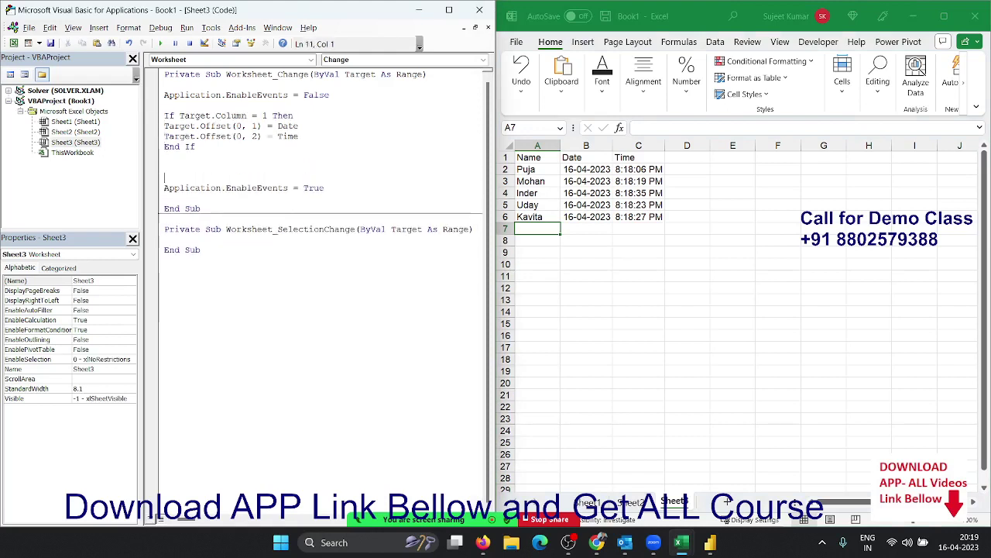
key("Up")
key("Up")
key("Up")
key("Return")
key("Return")
key("Return")
key("Up")
key("Up")
key("Up")
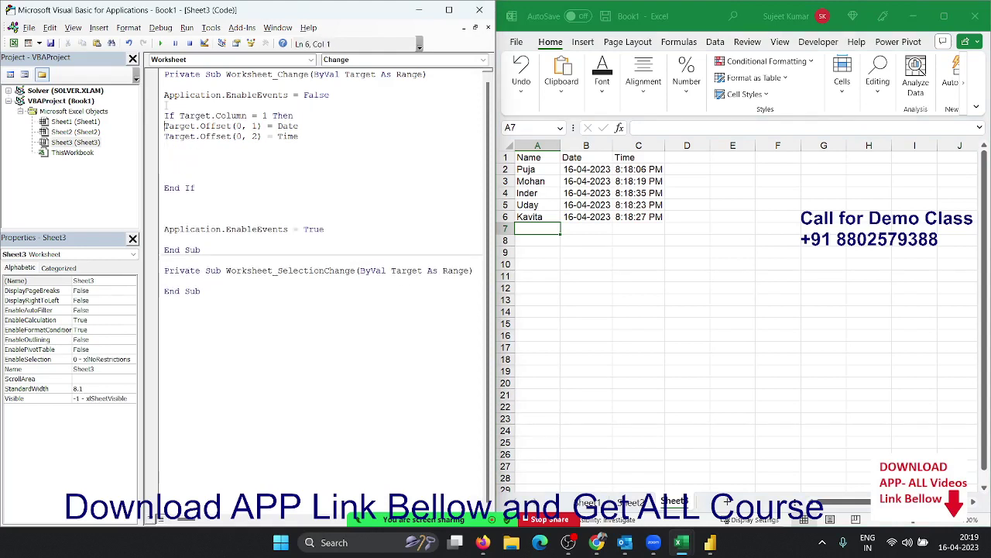
key("Return")
key("Return")
key("Return")
key("Up")
key("Up")
key("Up")
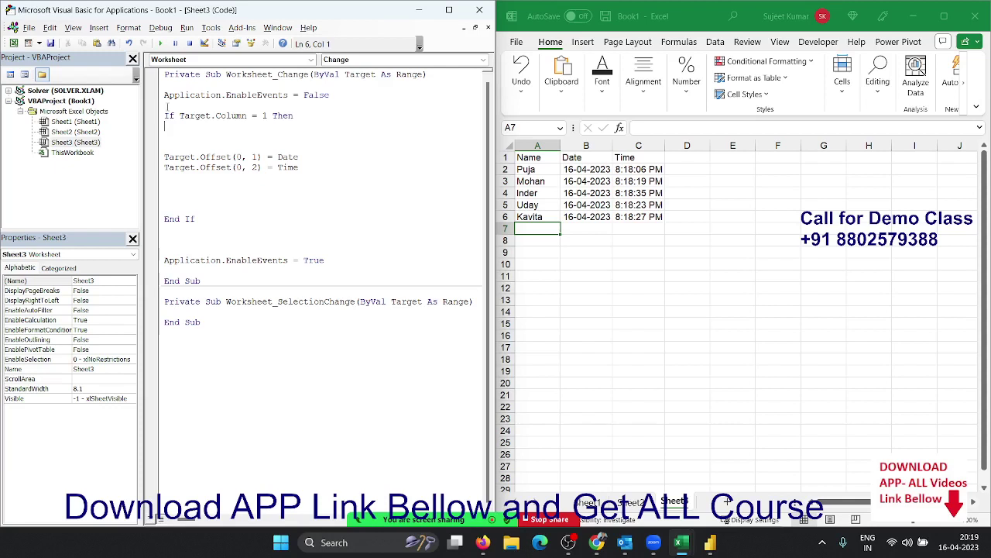
Step: Add a Sheet3.Unprotect = 12 line and begin a Range line below it
type("sh")
type("eet3.")
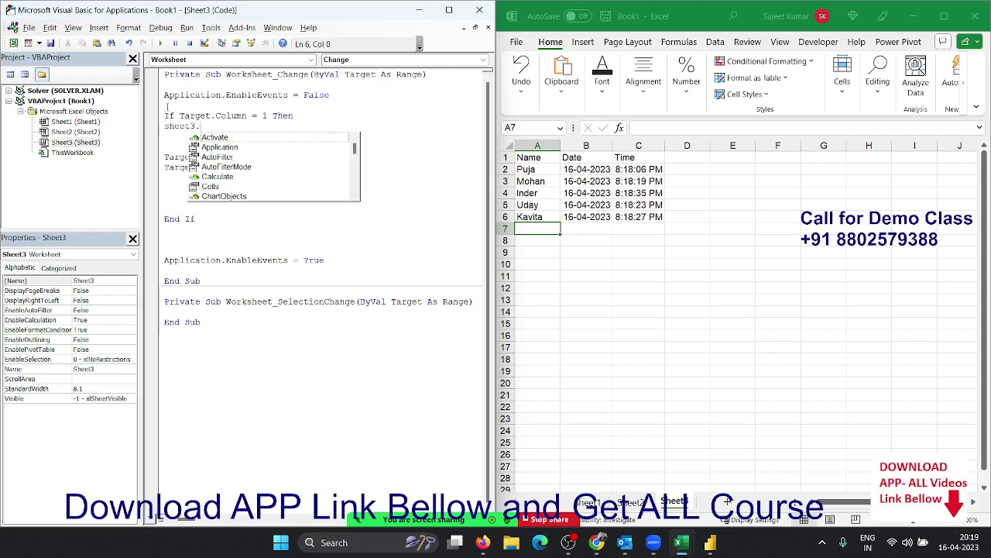
type("up")
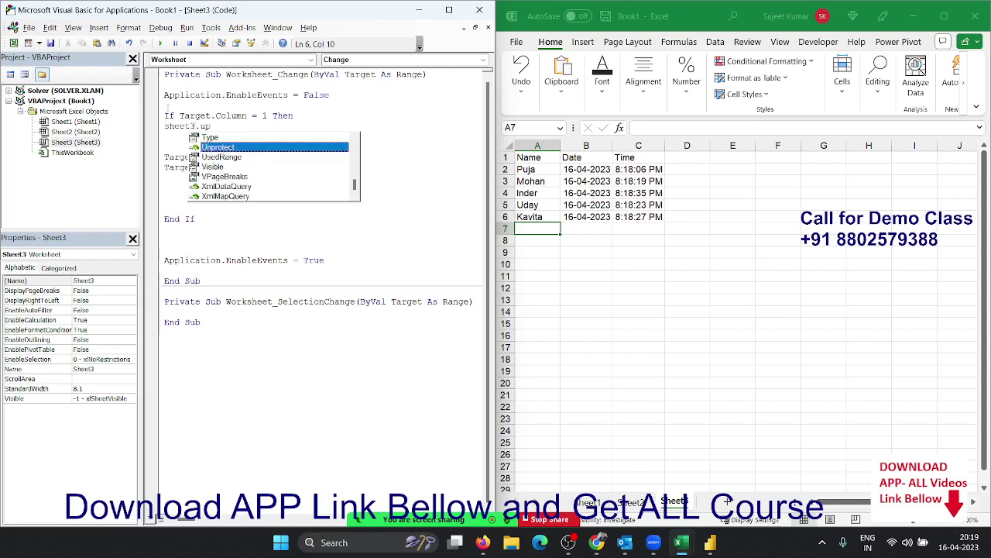
key("Tab")
type("= 12")
key("Return")
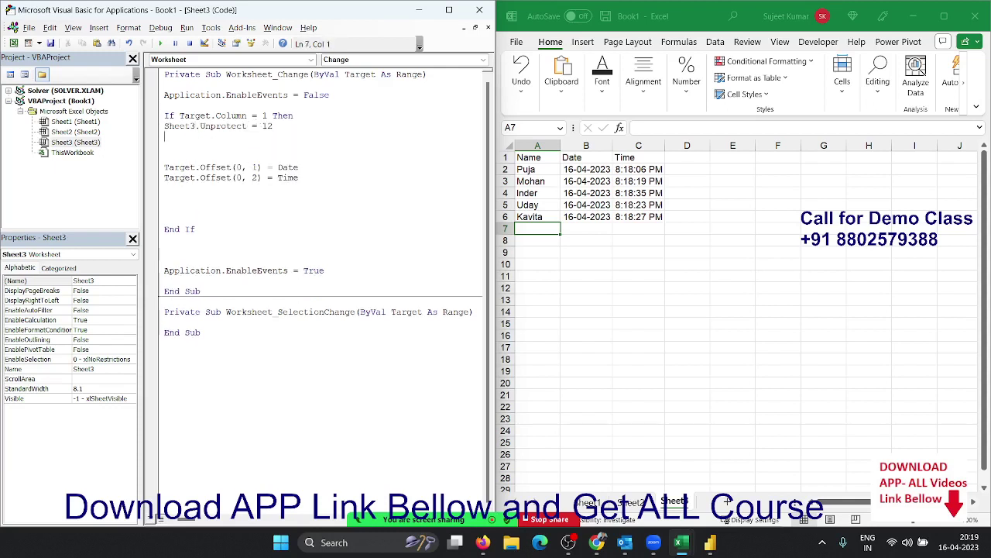
type("range")
key("BackSpace")
key("BackSpace")
key("BackSpace")
key("BackSpace")
key("BackSpace")
type("ra")
type("n")
type("ge")
type("(")
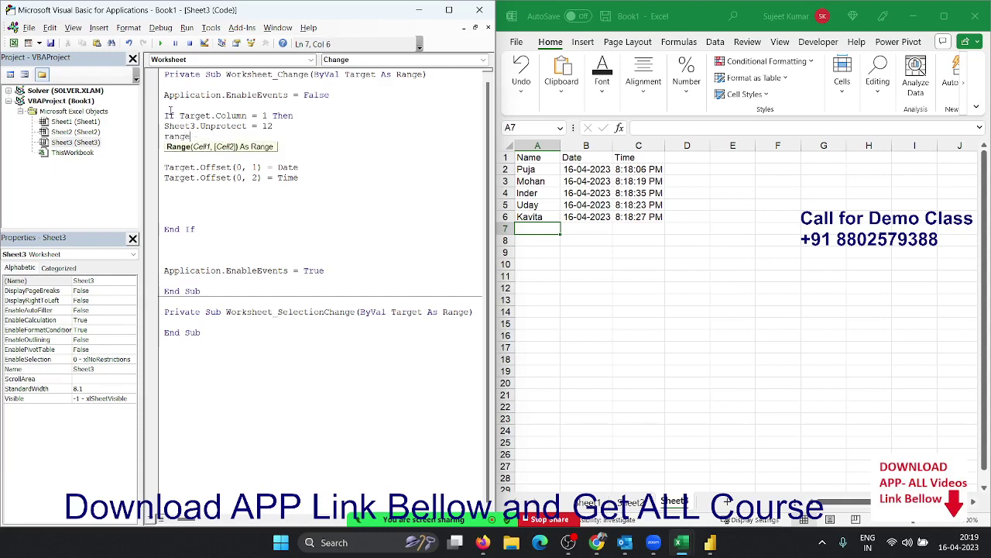
Step: Add Range("A1").CurrentRegion.Locked = True below the date and time lines
key("BackSpace")
key("BackSpace")
key("BackSpace")
key("BackSpace")
key("BackSpace")
key("Down")
key("Down")
key("Down")
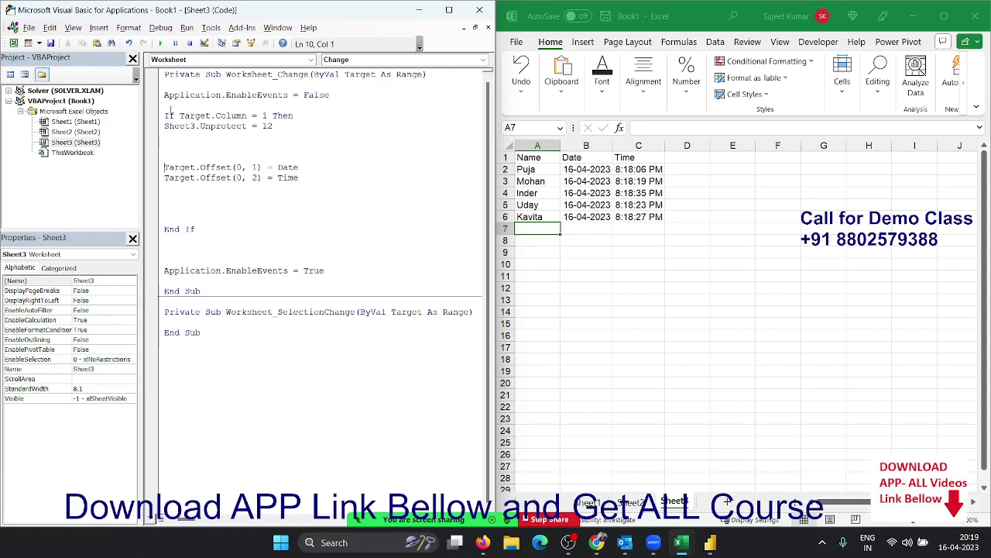
type("range")
type("(\"A")
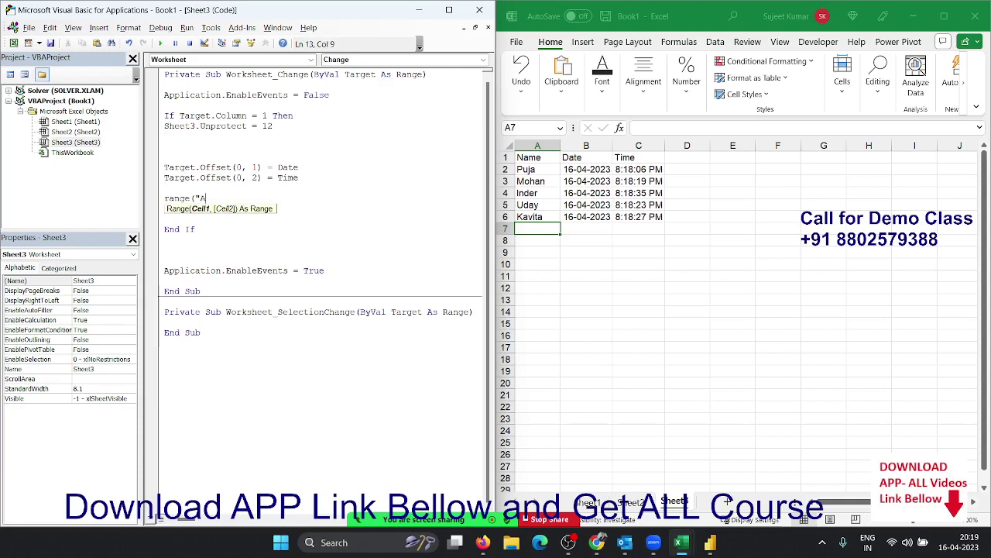
type("1\").")
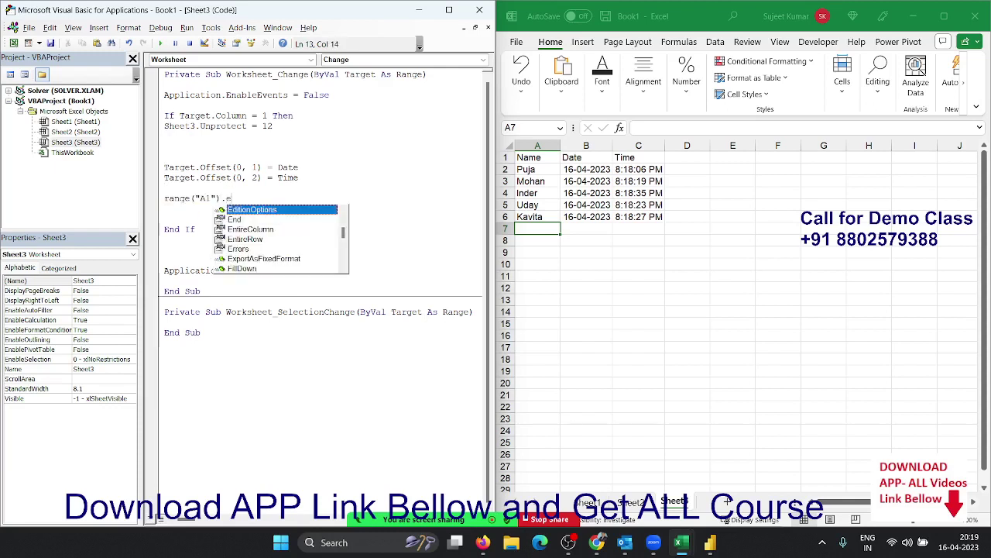
type("en")
key("BackSpace")
key("BackSpace")
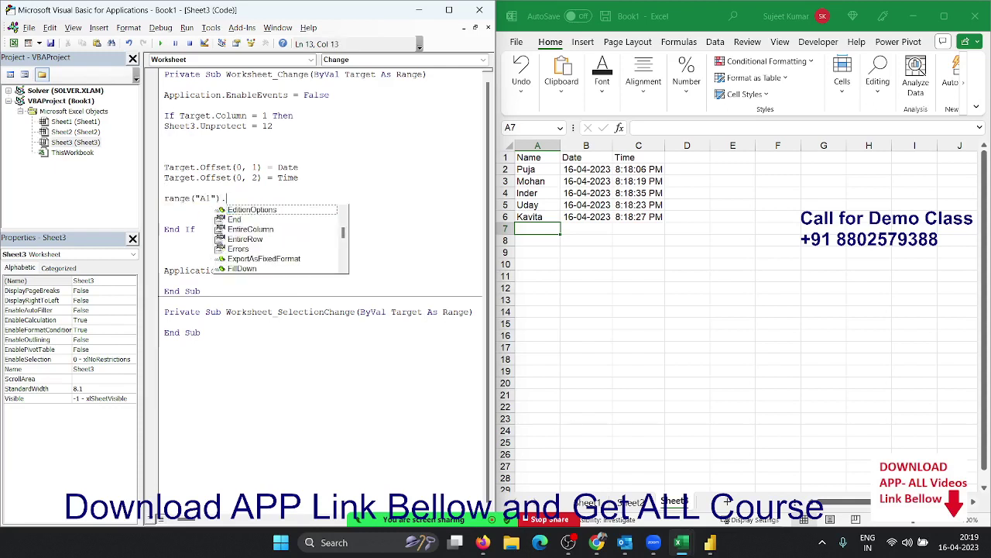
type("cu")
key("Down")
key("Tab")
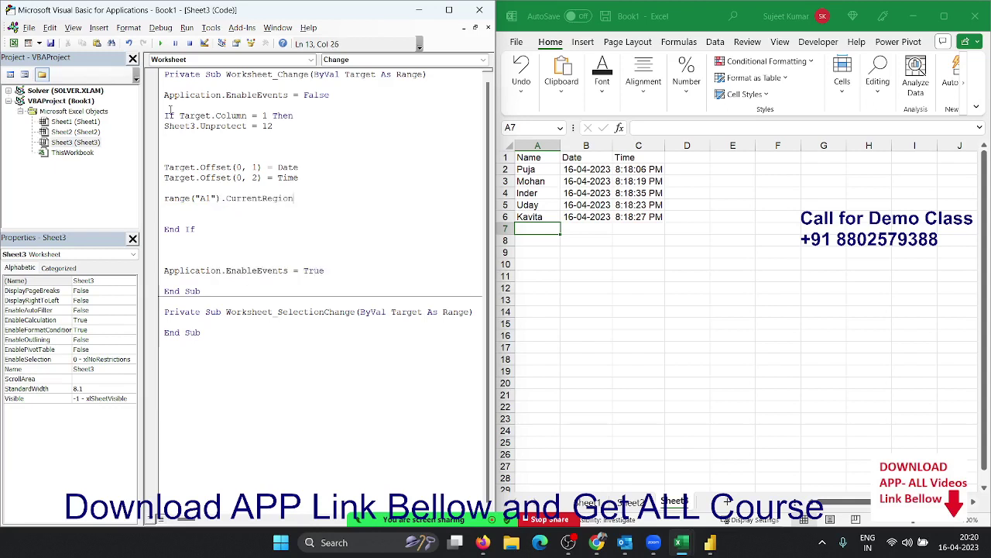
type(".")
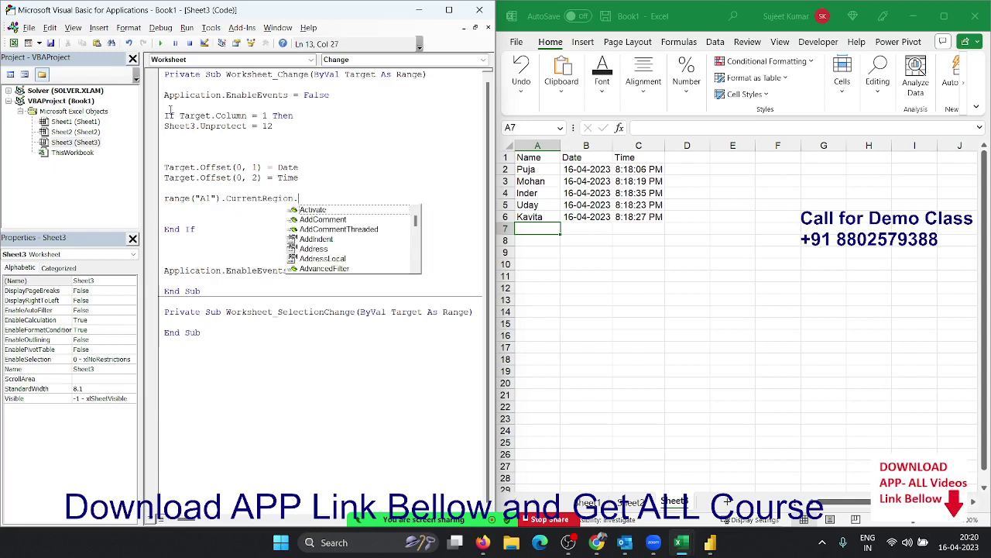
type("lo")
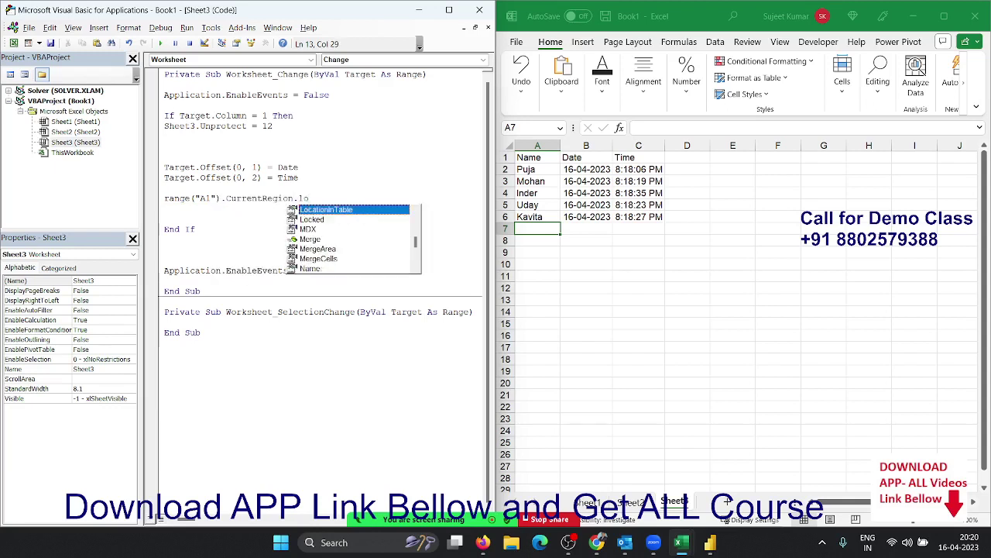
key("Down")
key("Tab")
type("= ")
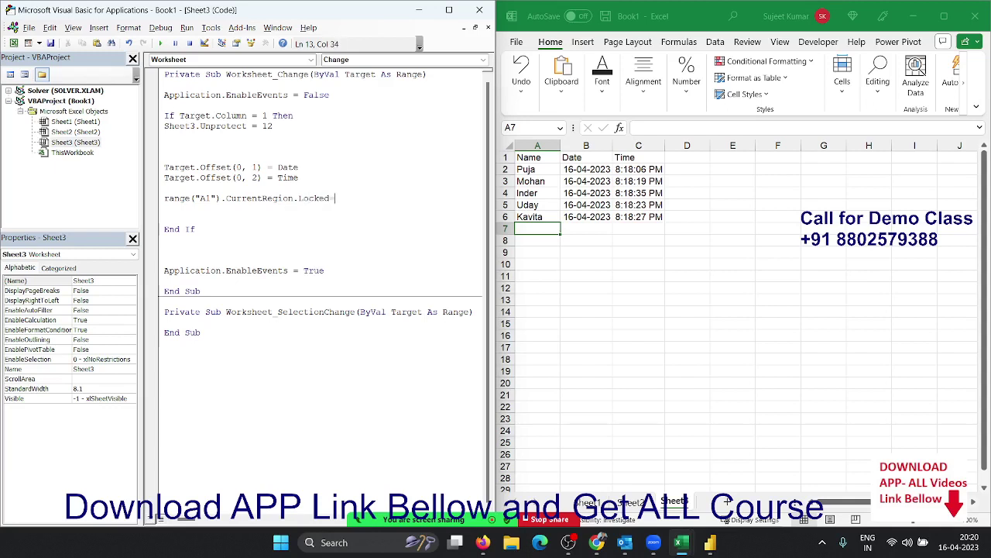
type("True")
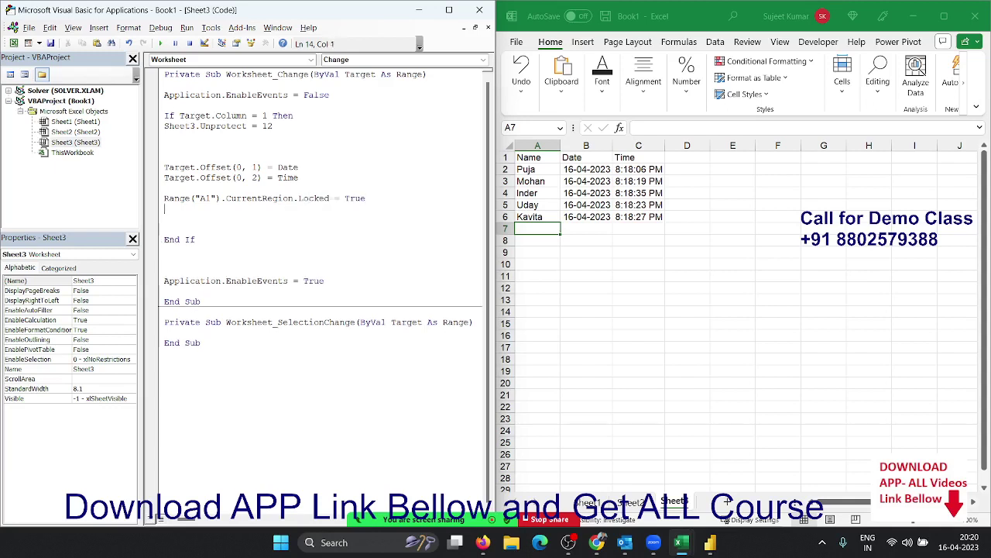
key("Return")
Step: Add a Protect 12 line beneath it, correcting Sheet1 to Sheet3
type("sheet1")
type(".")
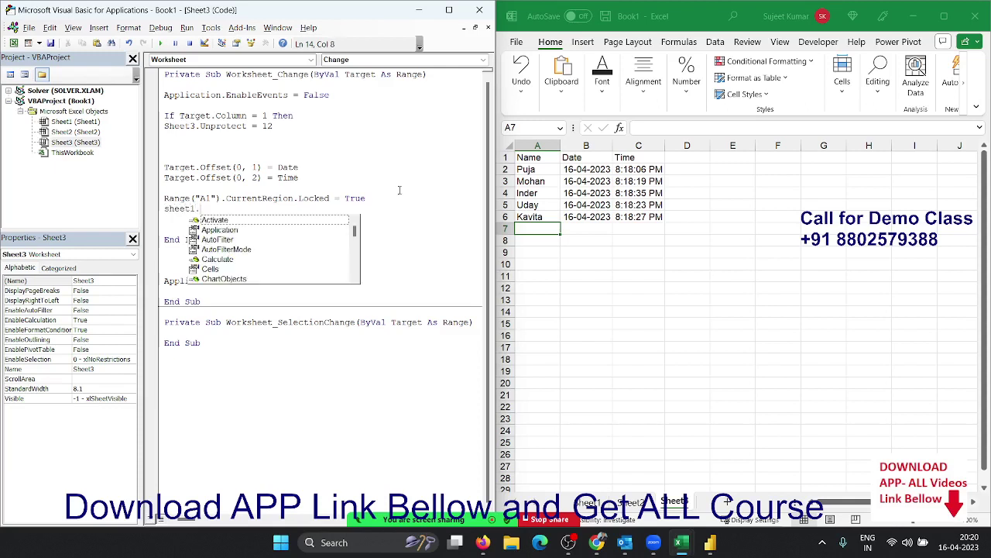
type("pa")
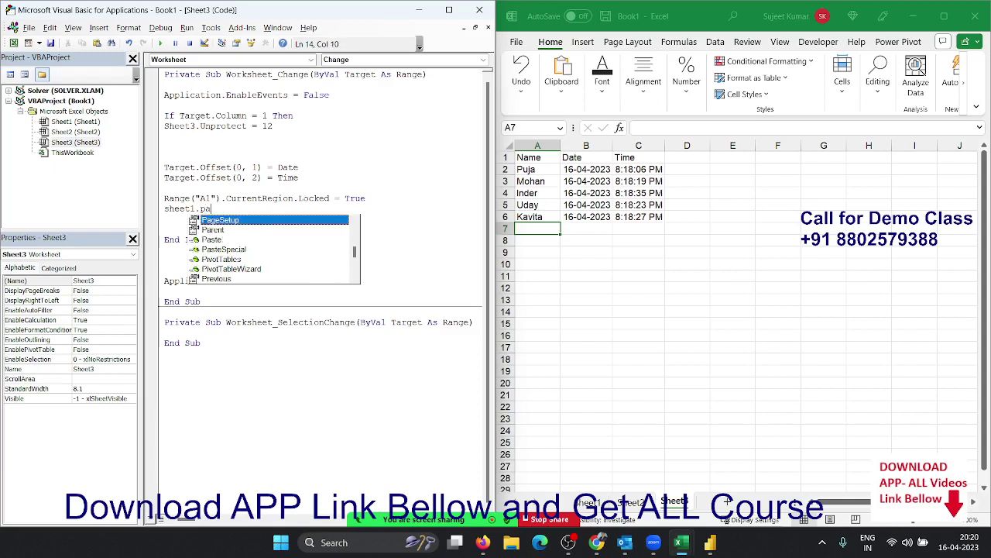
key("BackSpace")
type("ro")
key("Tab")
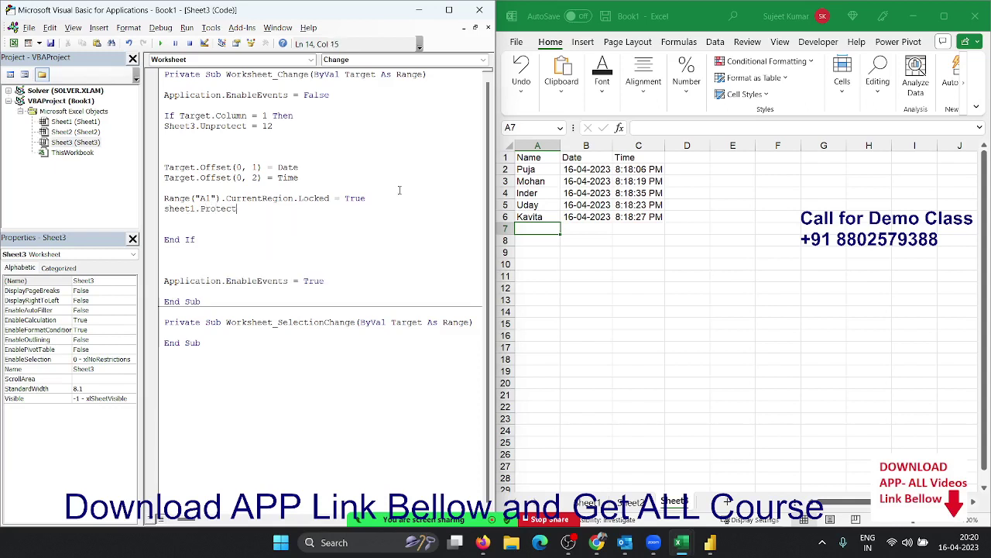
type(" 12")
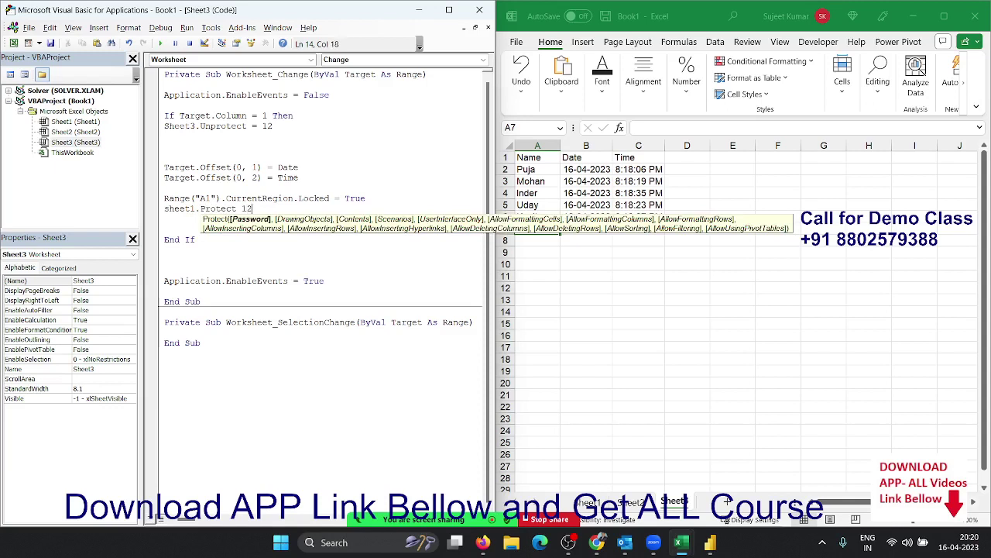
key("Return")
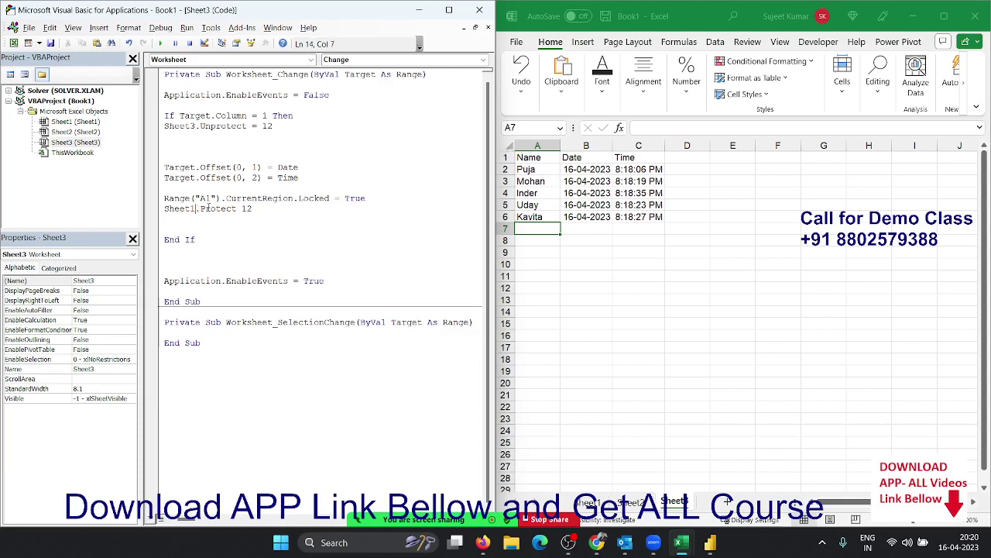
key("BackSpace")
type("3")
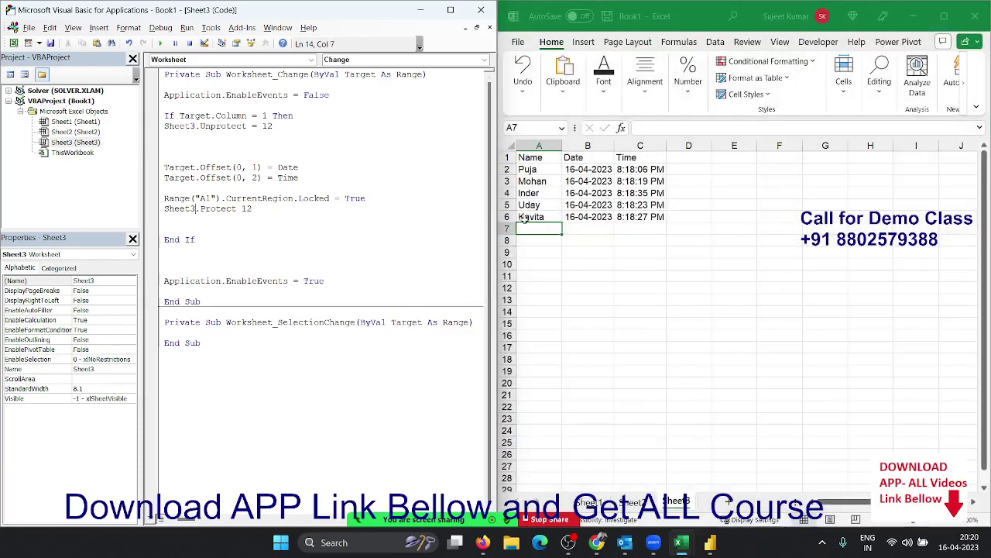
Step: Select all of Sheet3, uncheck Locked on the Format Cells Protection tab, then select A7
left_click(540, 206)
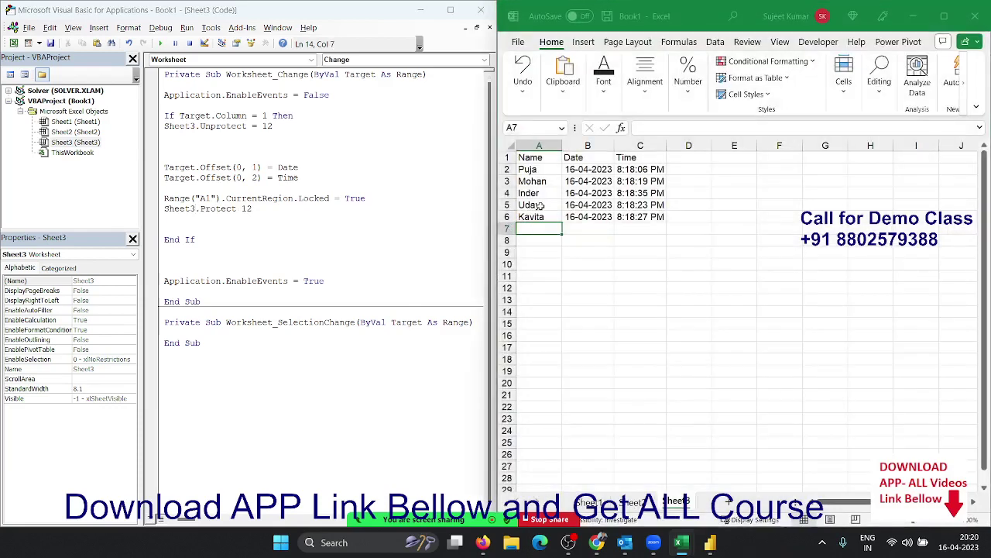
left_click(511, 145)
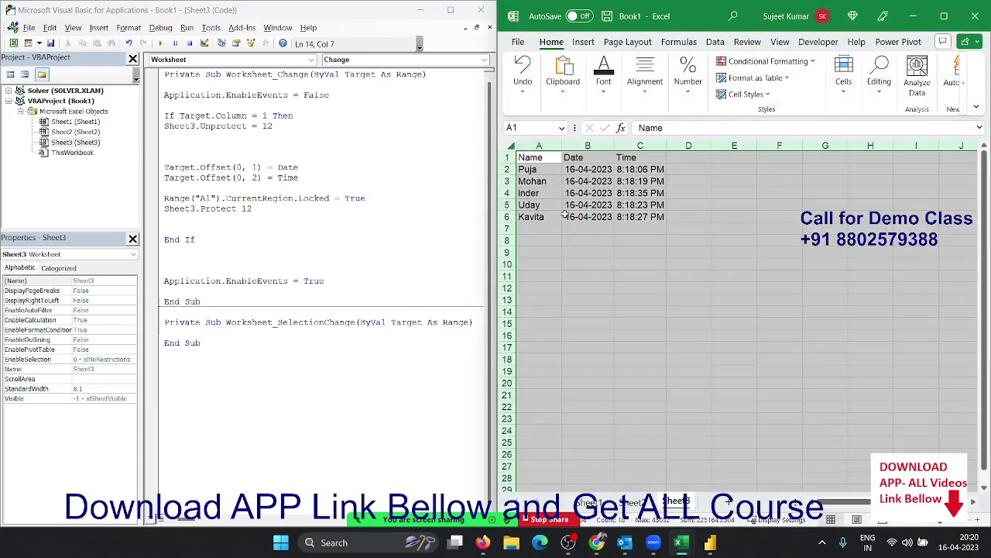
right_click(566, 216)
left_click(612, 402)
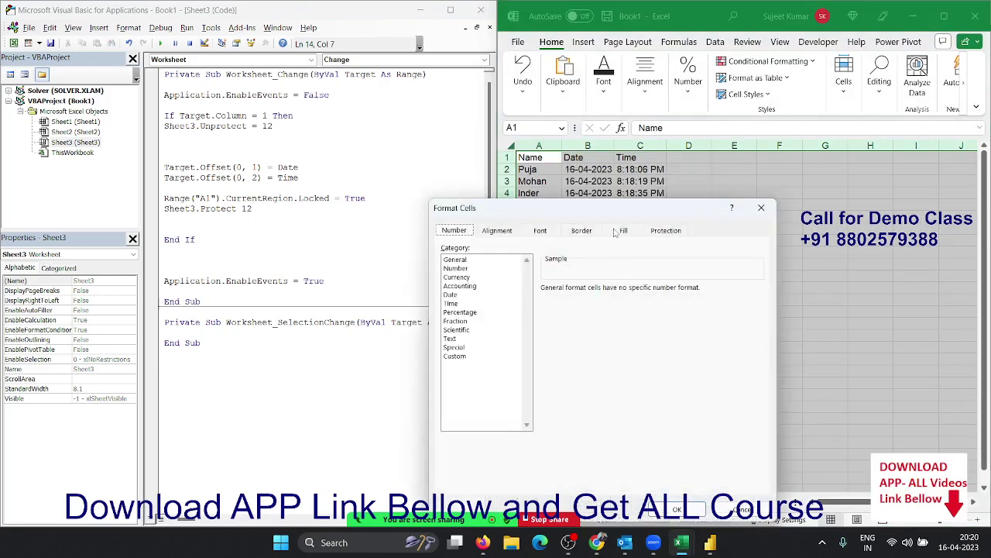
left_click(664, 230)
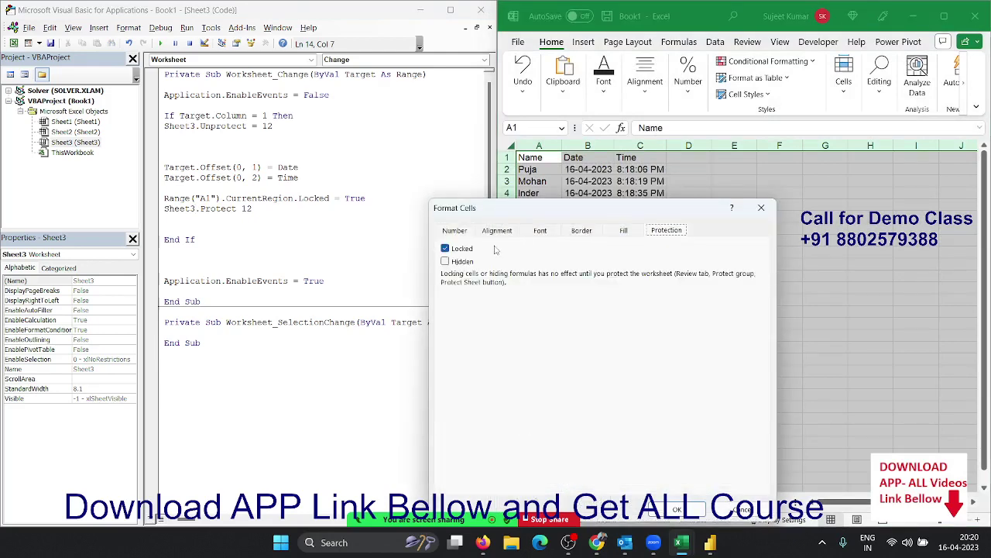
left_click(464, 249)
left_click(675, 508)
left_click(566, 228)
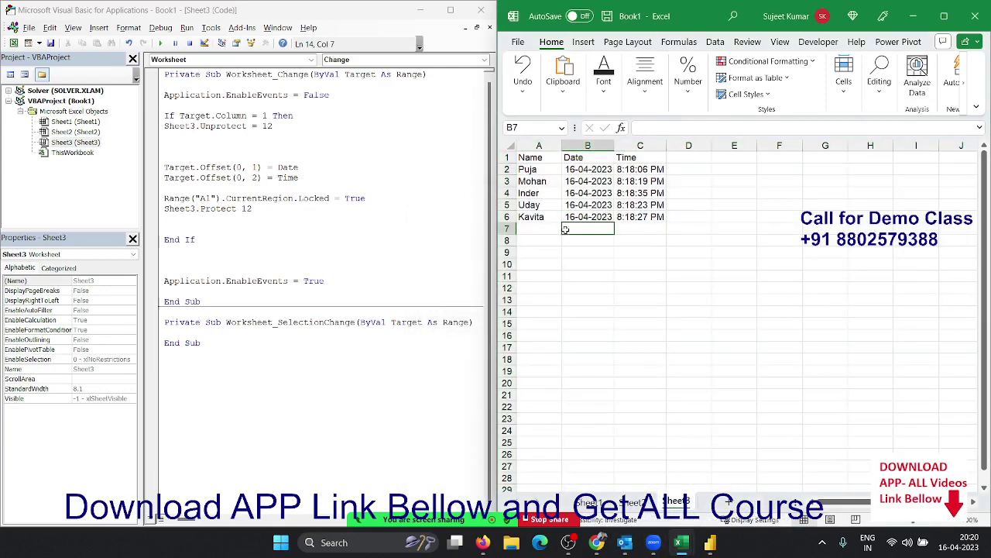
left_click(555, 228)
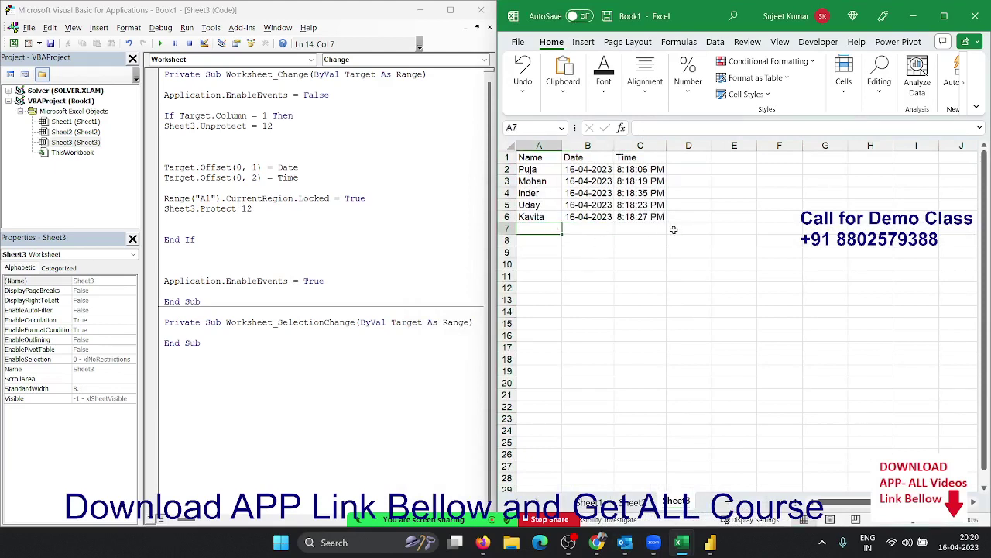
Step: Enter Puja in A7, remove the '=' from Sheet3.Unprotect after the compile error, and resume the macro
type("Puja")
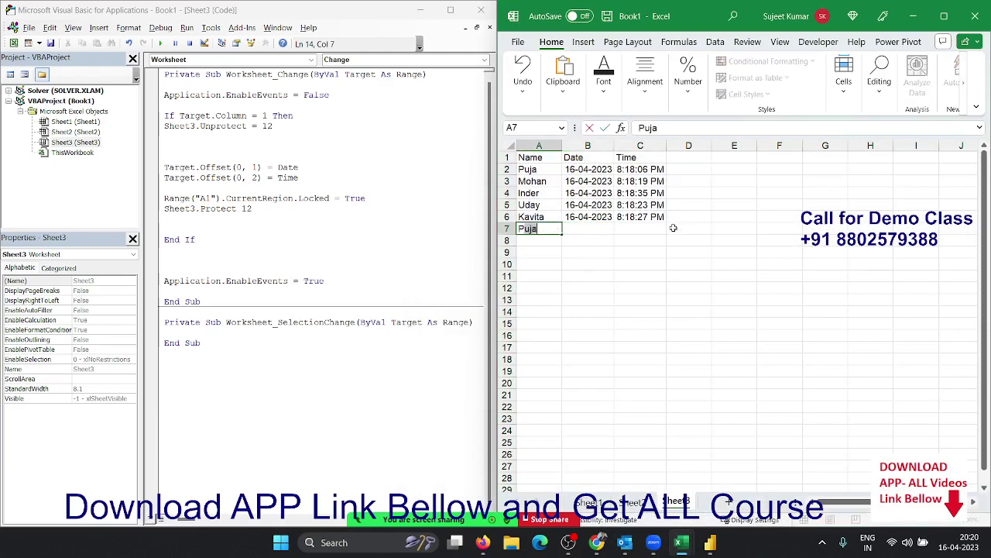
key("Return")
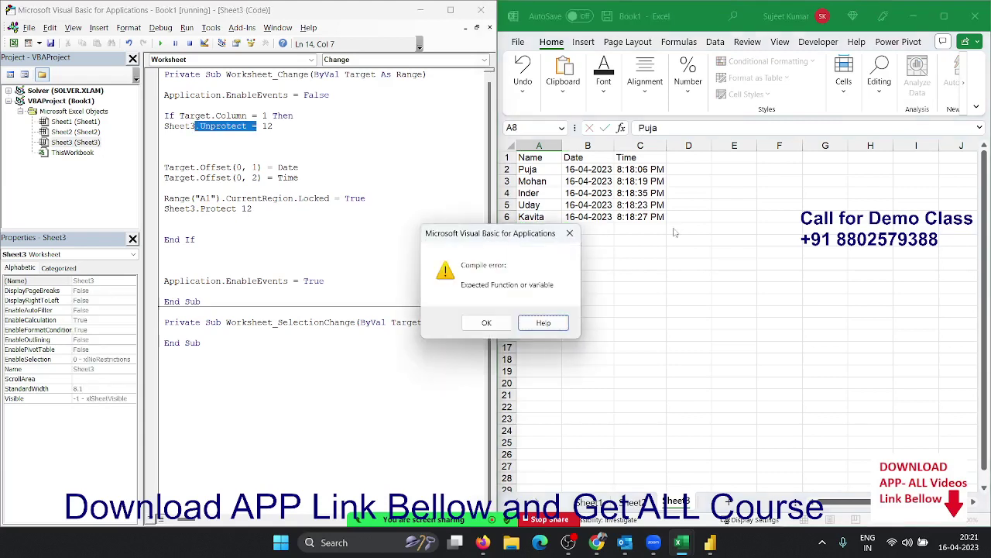
left_click(470, 331)
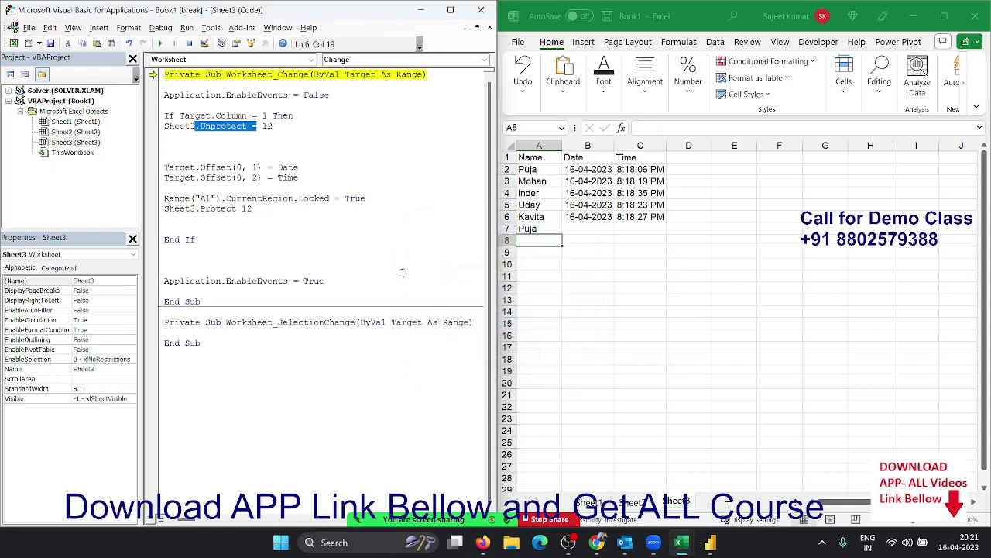
left_click(255, 125)
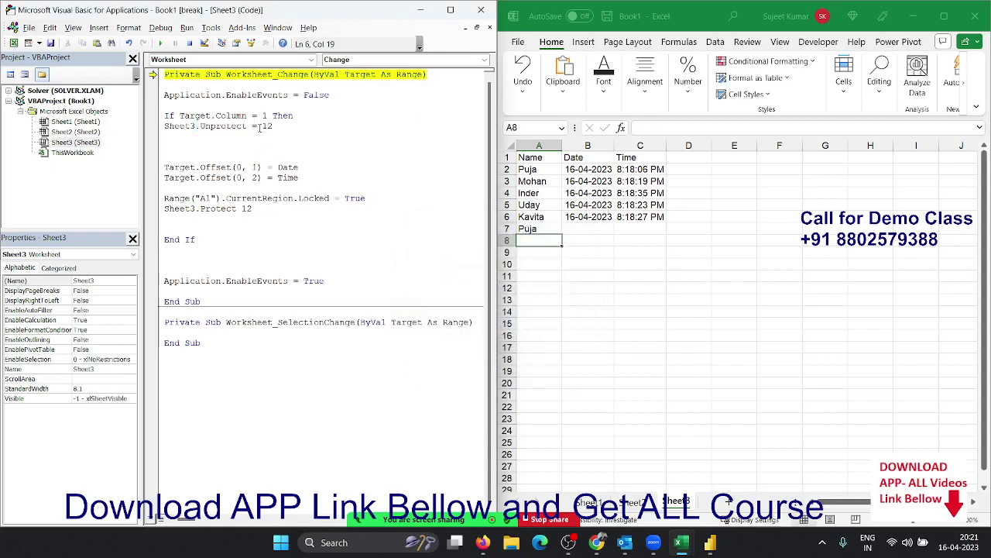
left_click(276, 185)
left_click(250, 150)
left_click(161, 43)
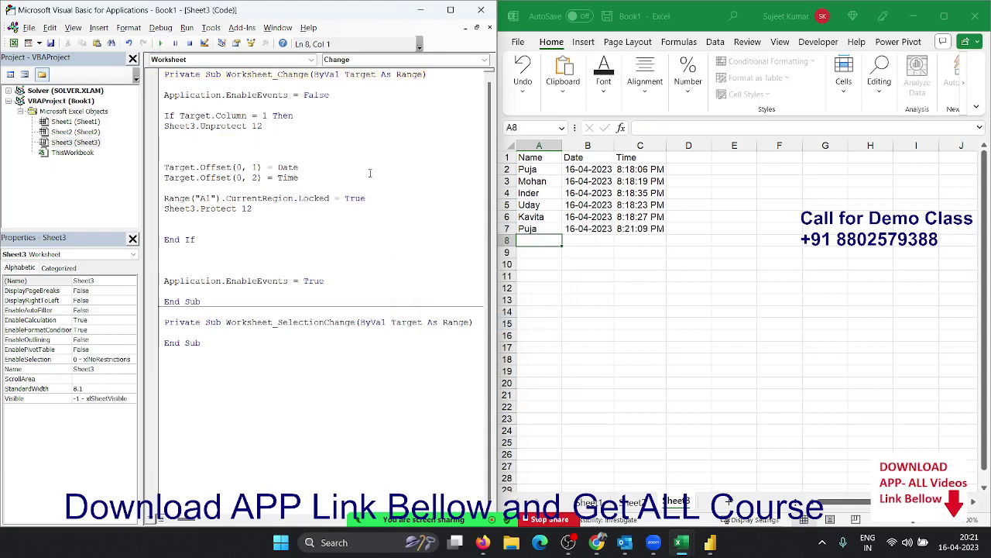
Step: Remove stray text from the code, then log Mohan in A8 and Inder in A9
type("Moh")
type("n")
key("BackSpace")
key("BackSpace")
key("BackSpace")
left_click(534, 245)
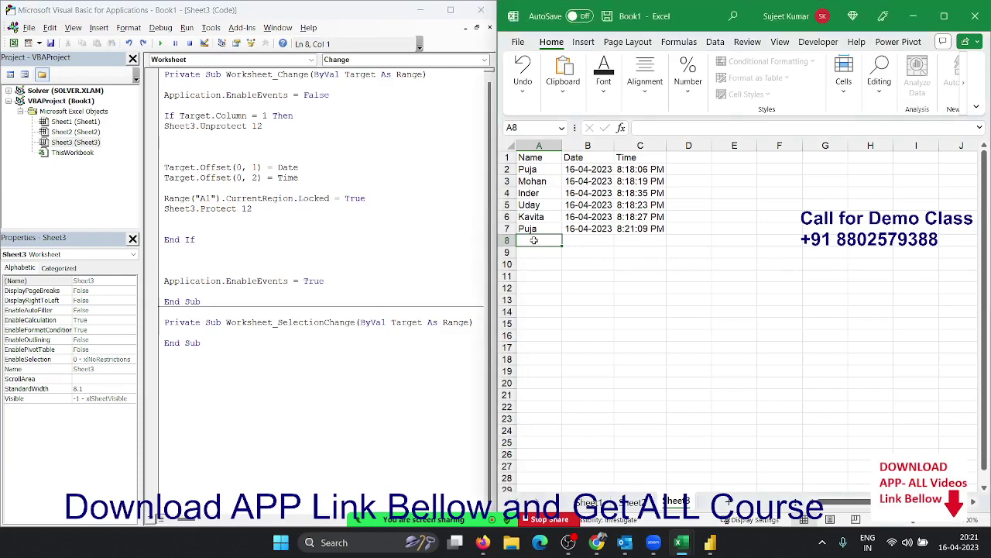
type("Mohan")
key("Return")
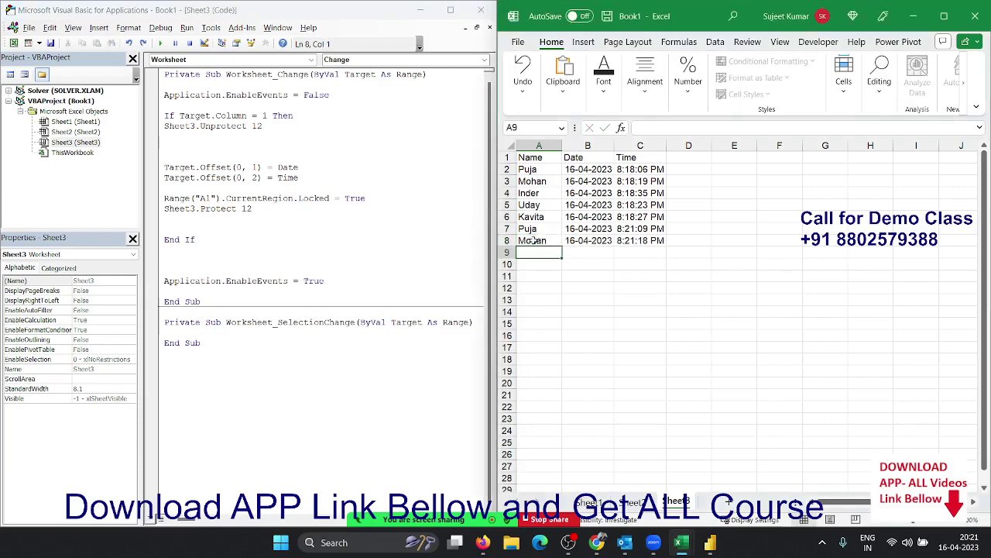
type("Inder")
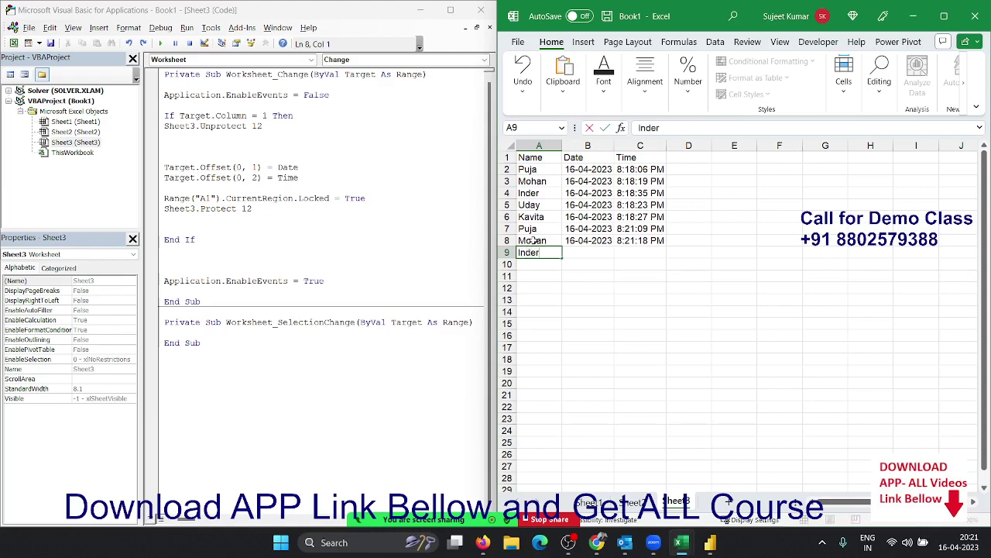
key("Return")
Step: Confirm an earlier name can't be deleted, log sujeet in A10, and confirm it's protected too
key("Up")
key("Up")
key("Up")
key("Up")
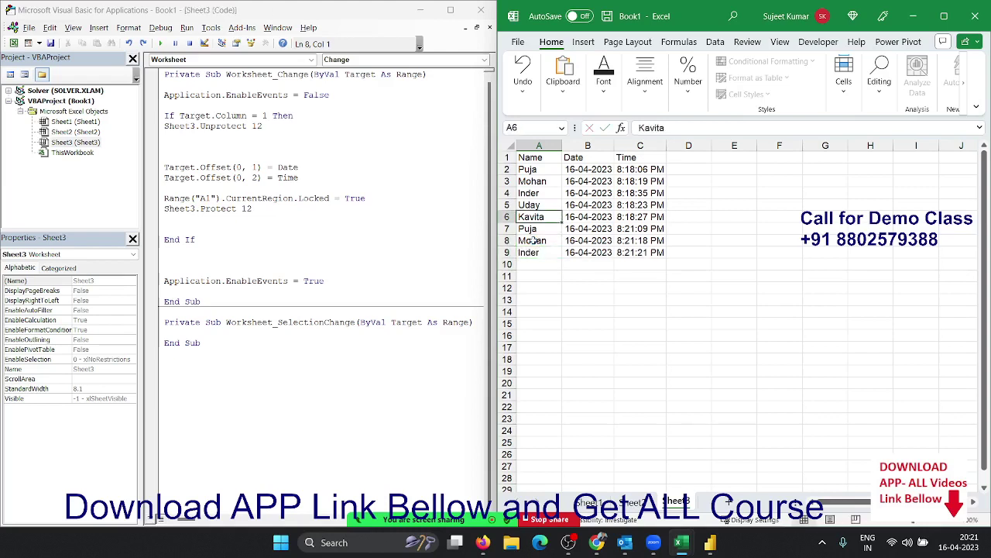
key("Up")
key("Delete")
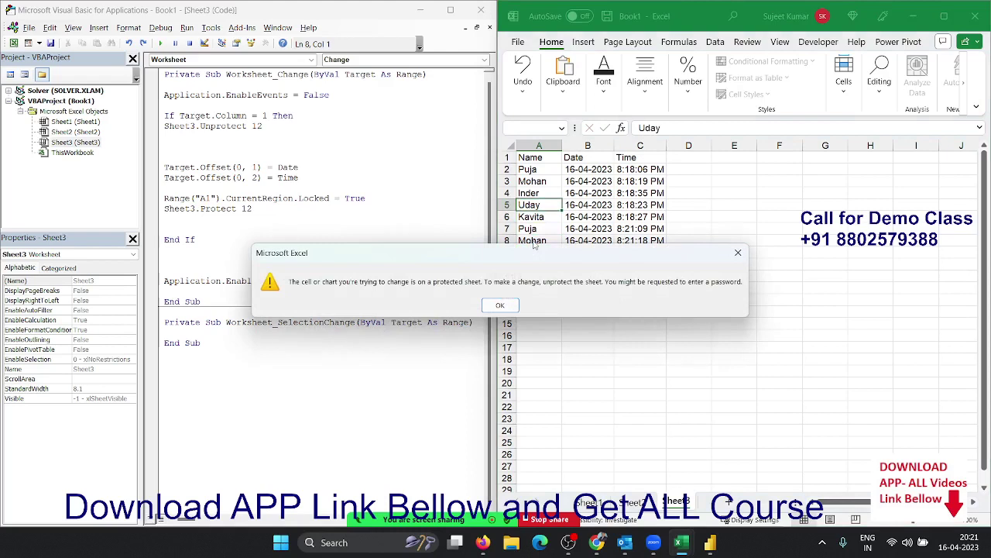
key("Return")
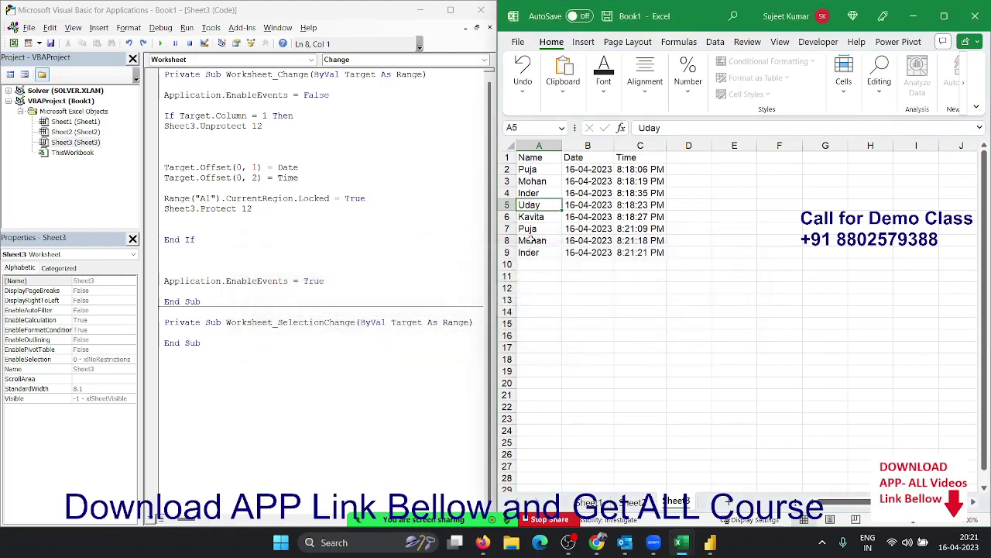
key("Down")
key("Down")
key("Down")
key("Down")
key("Down")
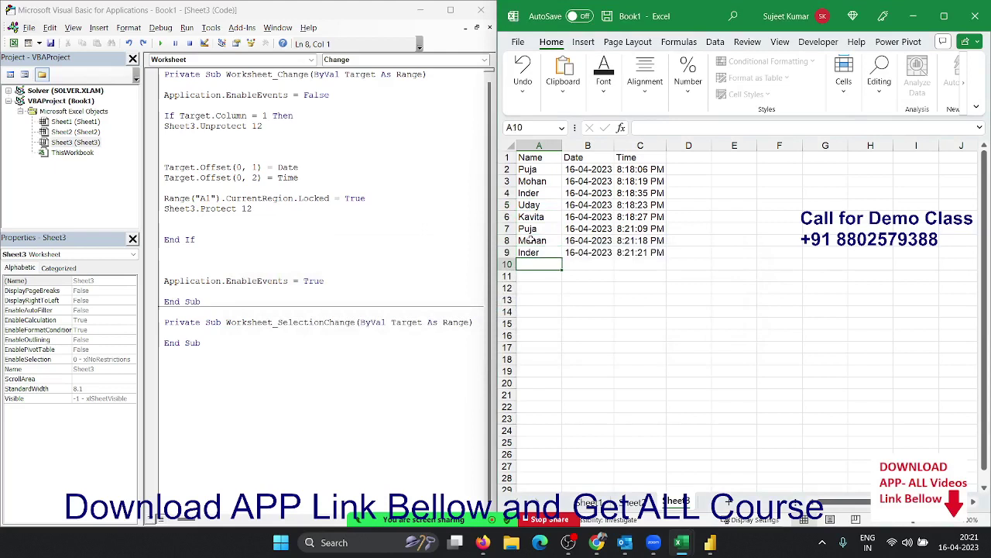
type("sujeet")
key("Return")
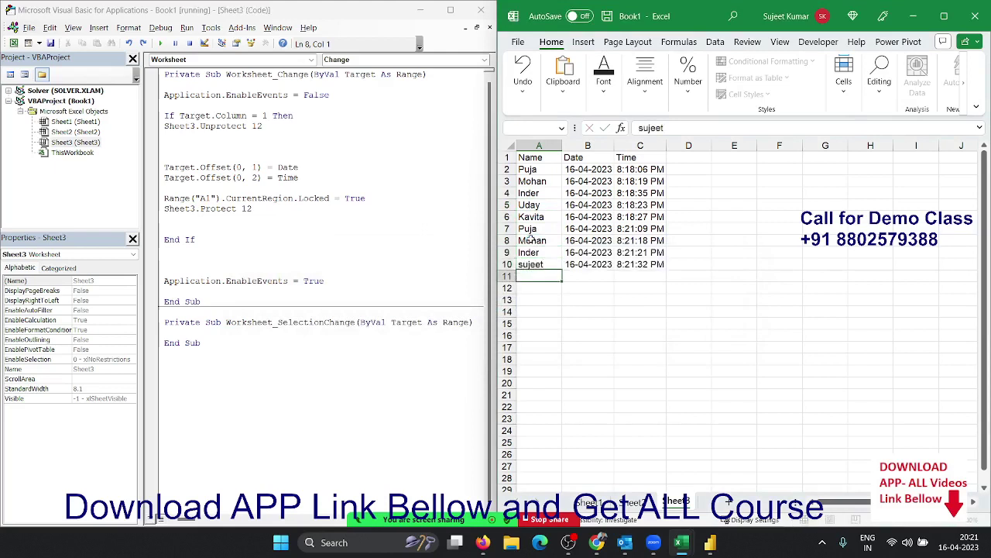
key("Up")
key("Delete")
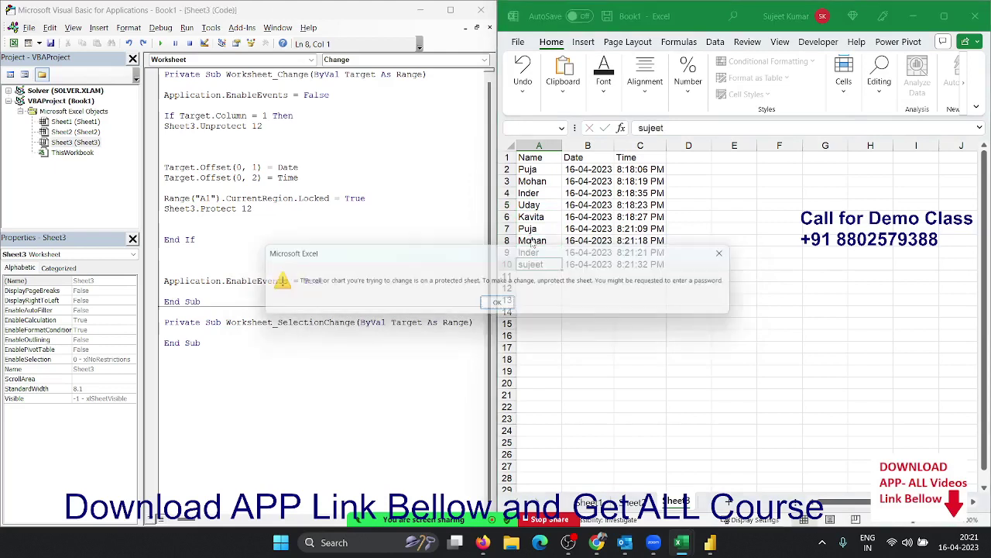
key("Return")
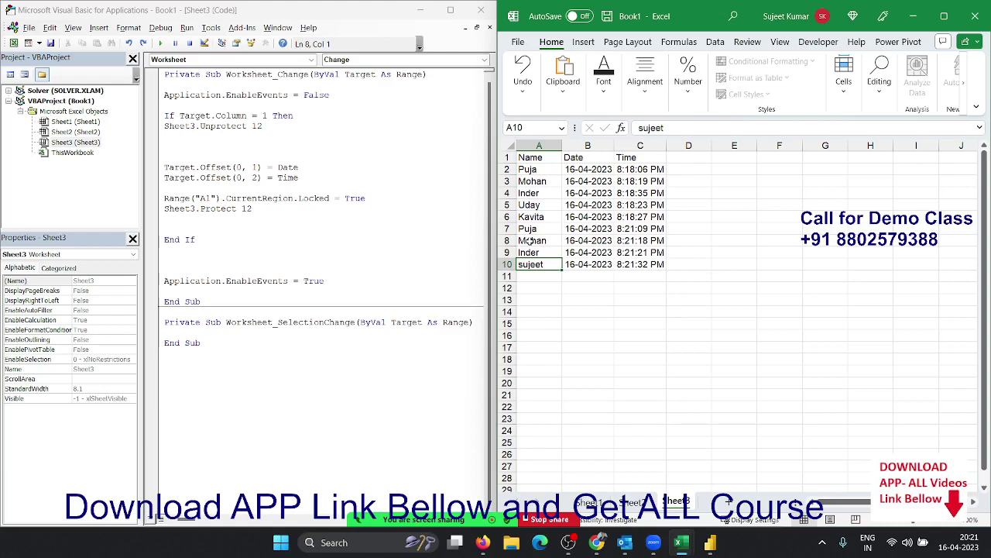
Step: Enter the test name Puja in cell A14 to trigger the macro
left_click(532, 323)
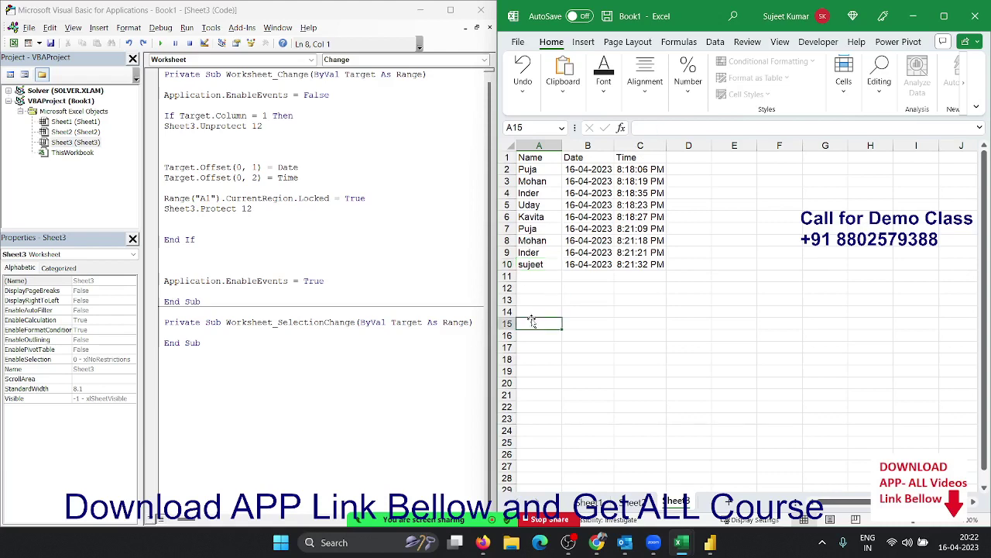
left_click(532, 311)
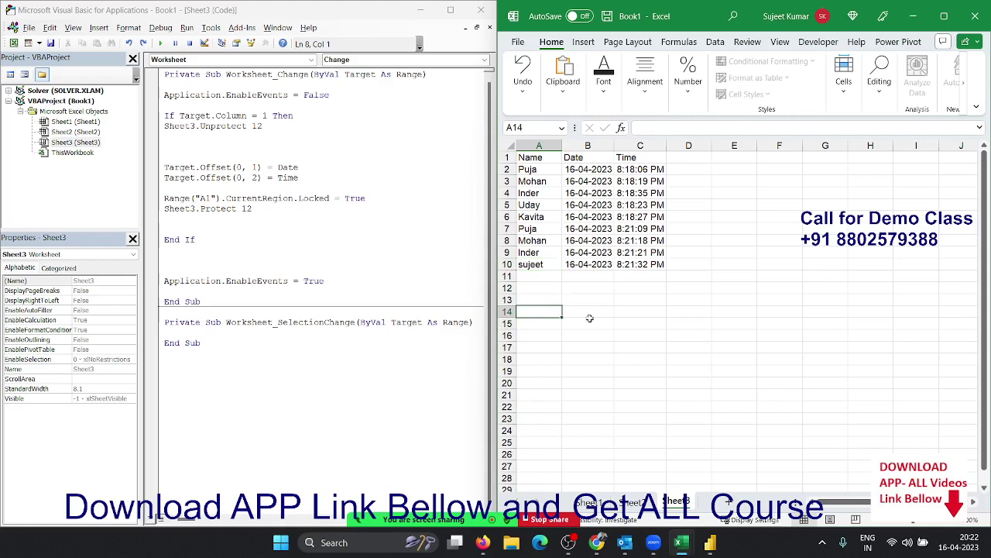
type("Puja")
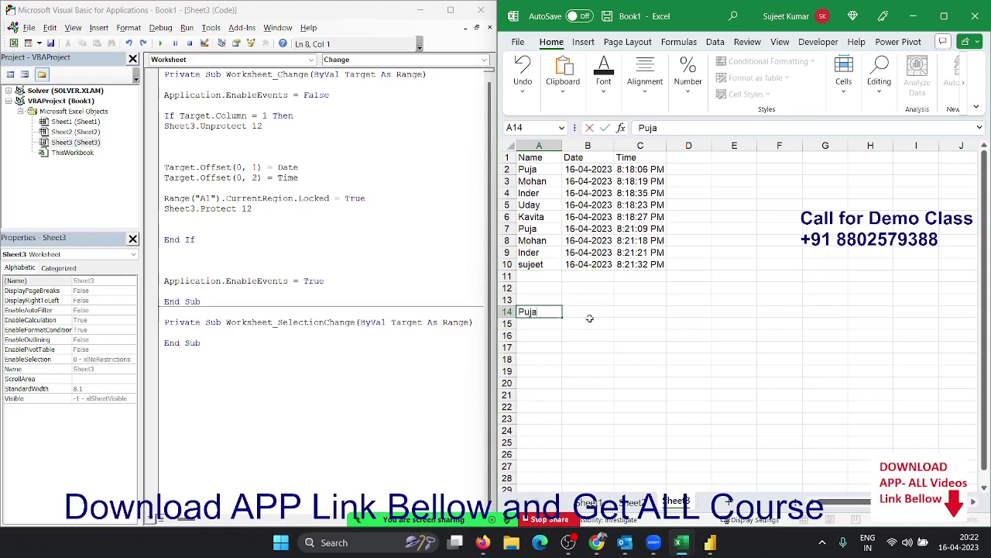
key("Return")
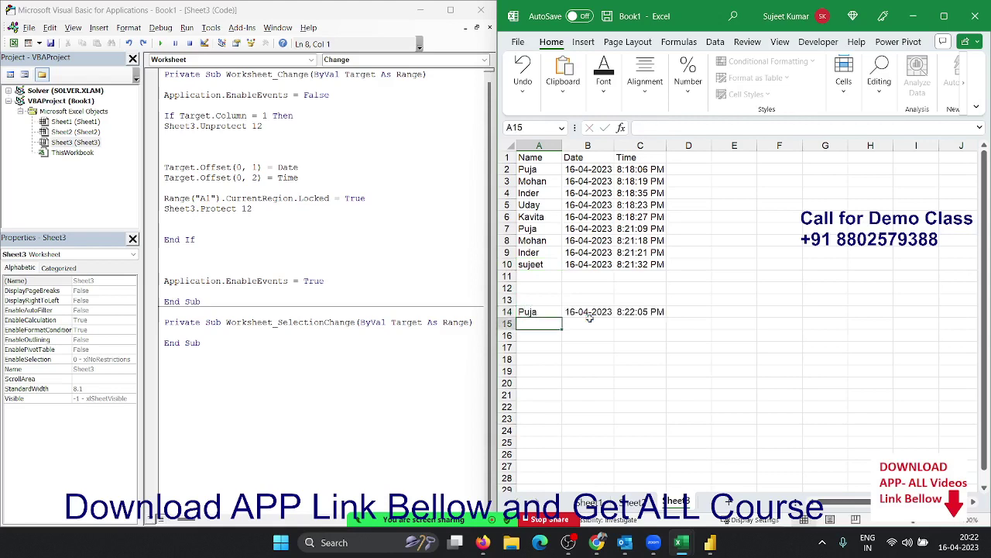
Step: Clear the test name and entries from A14:C14
key("Up")
key("Delete")
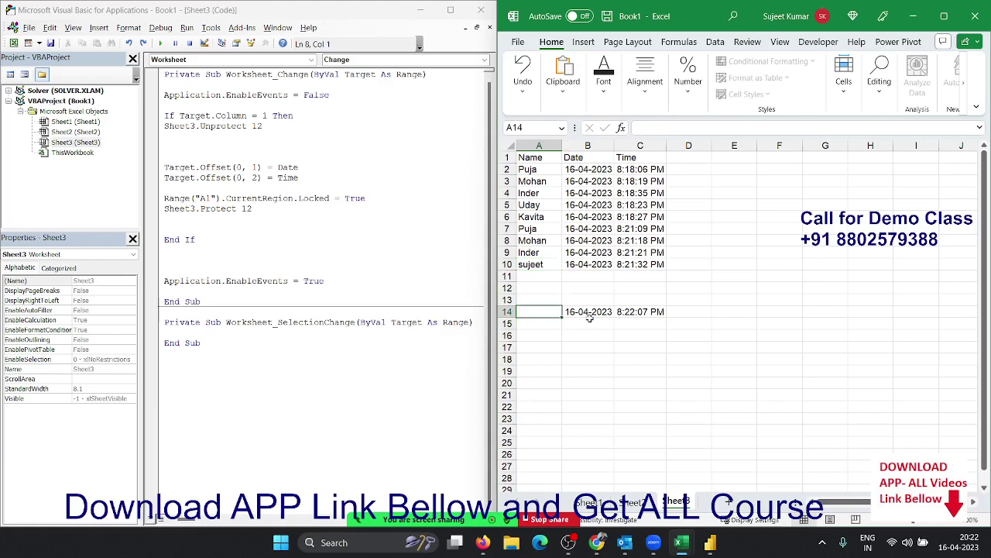
key("Up")
key("Up")
key("Up")
key("Up")
key("Up")
key("Up")
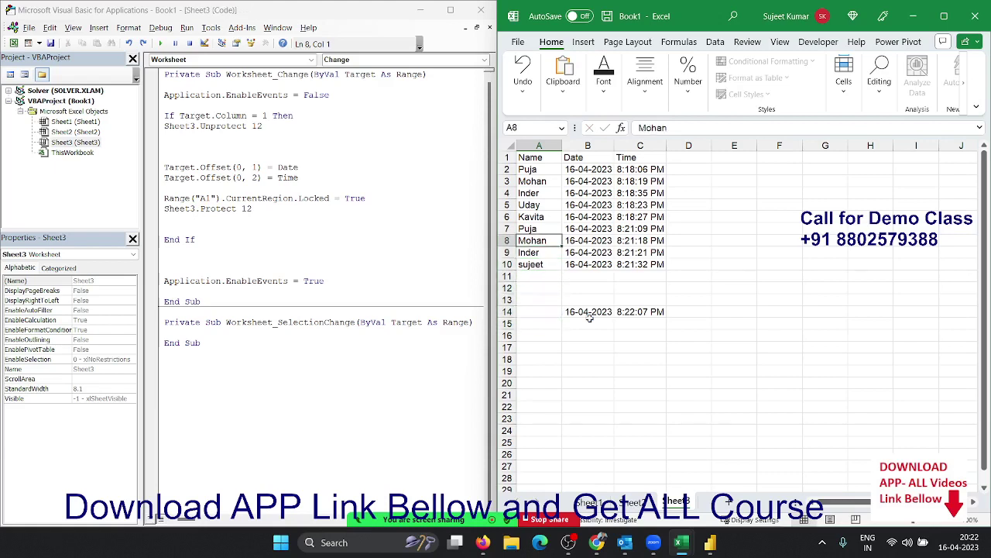
key("ctrl+a")
key("Down")
key("Down")
key("Down")
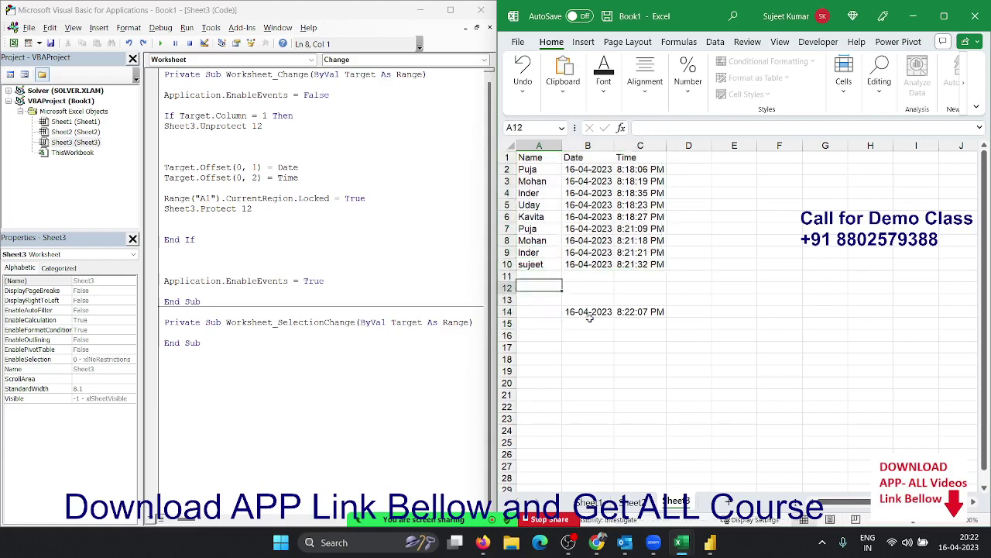
key("Down")
key("Down")
key("Down")
key("shift+Right")
key("shift+Right")
key("shift+Right")
key("shift+Left")
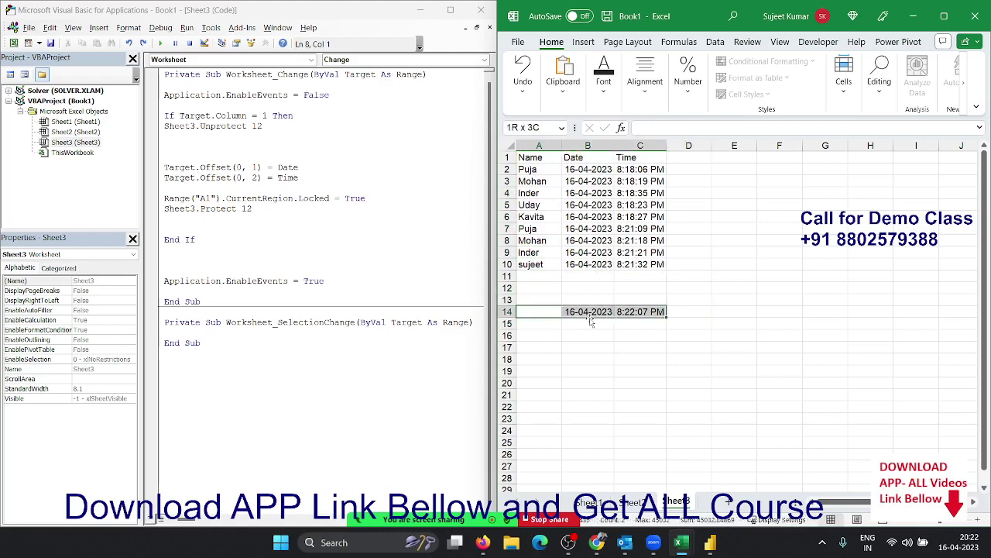
key("Delete")
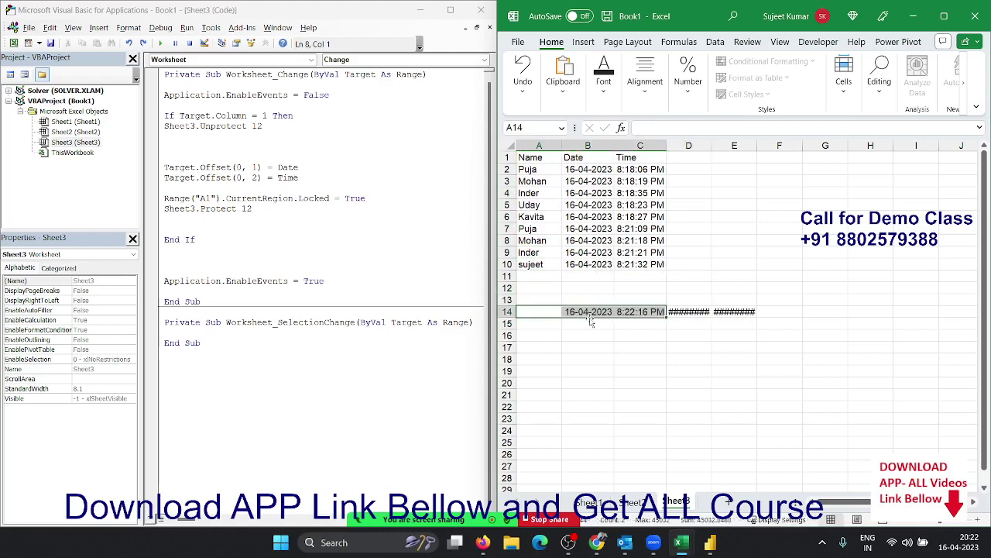
Step: Clear the leftover date, time and ######## values in B14 through E14
left_click(590, 322)
key("Up")
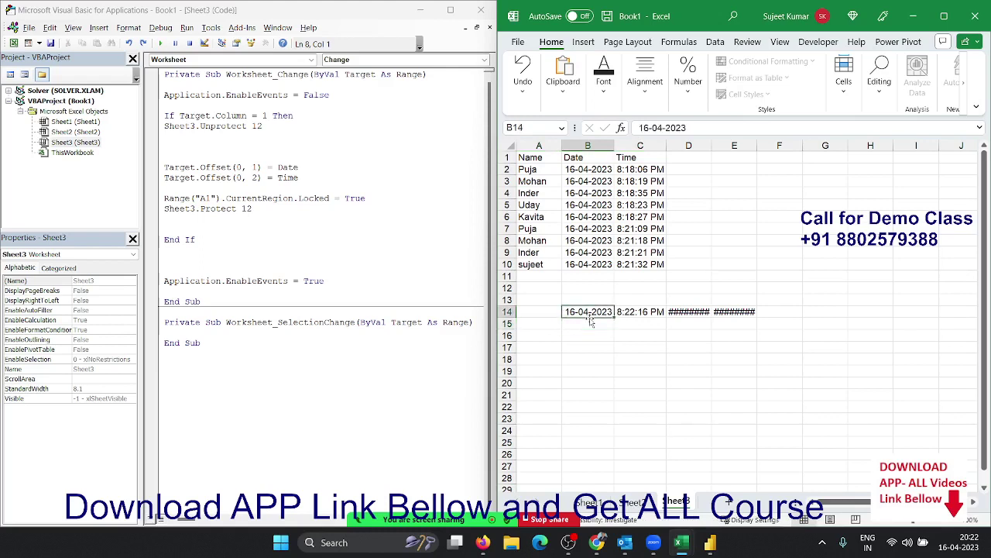
key("Delete")
key("Right")
key("Delete")
key("Right")
key("Delete")
key("Right")
key("Delete")
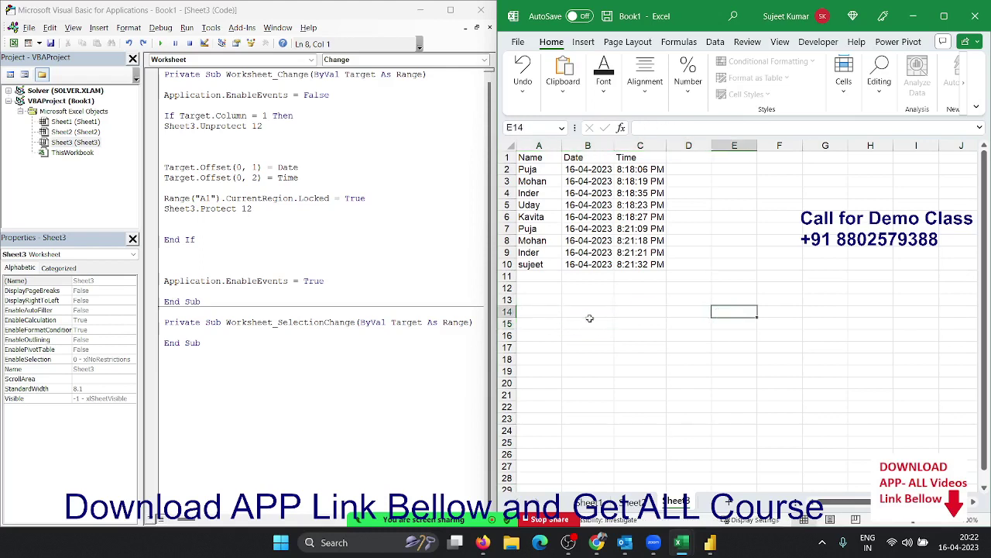
Step: Delete the CurrentRegion.Locked = True statement on line 13 of the Change macro
left_click(310, 228)
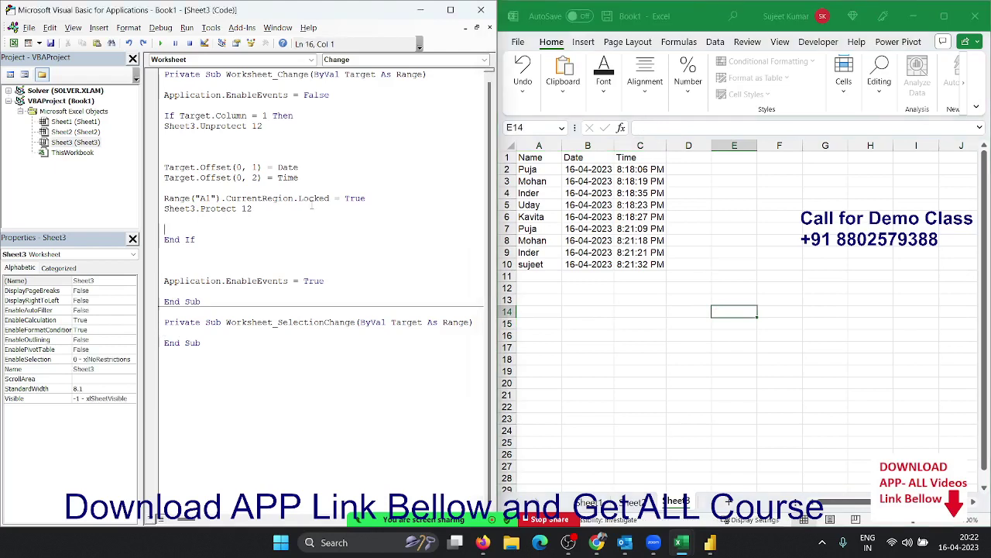
mouse_move(392, 200)
left_mouse_down()
mouse_move(255, 209)
mouse_move(226, 198)
left_mouse_up()
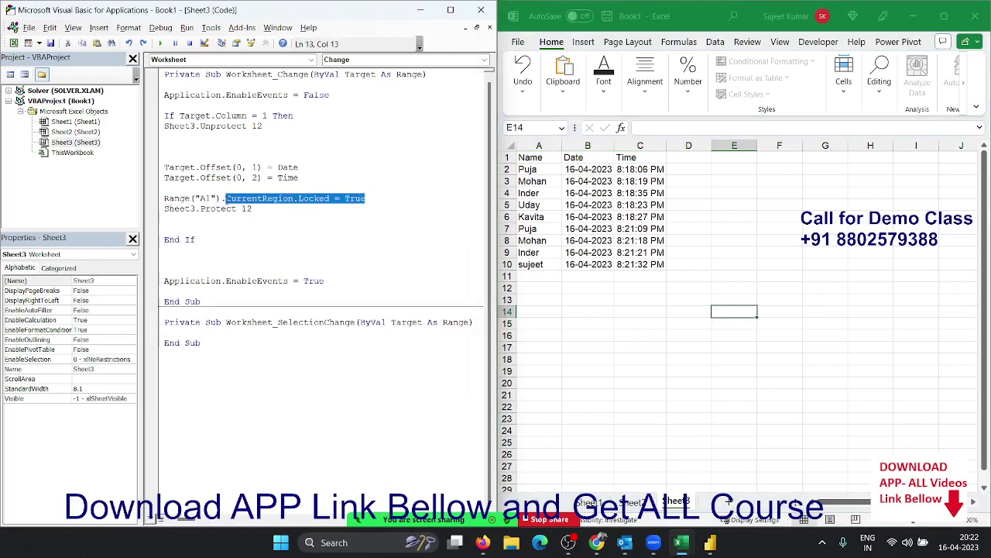
key("BackSpace")
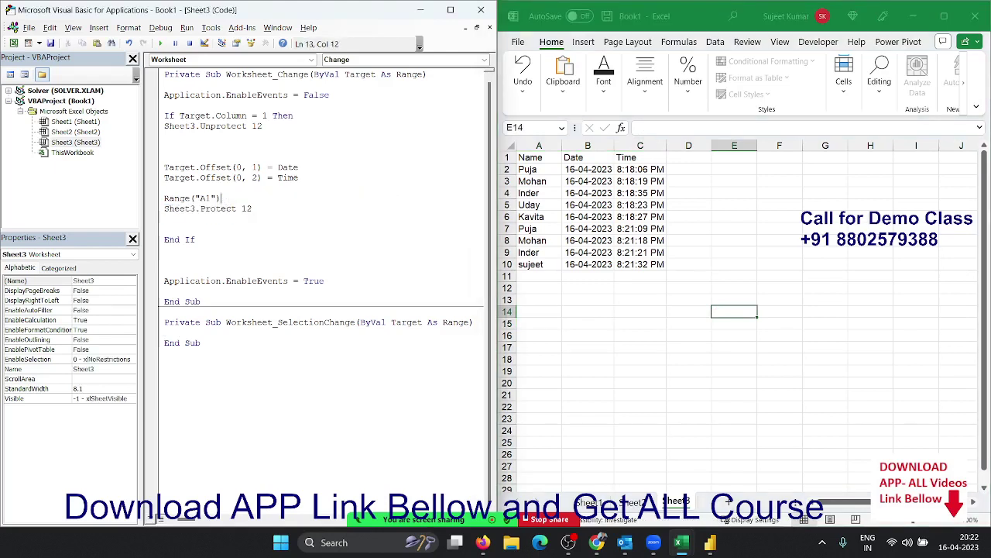
Step: Try Sheet3.UsedRange on the line, then erase it back to 'sheet'
type(".us")
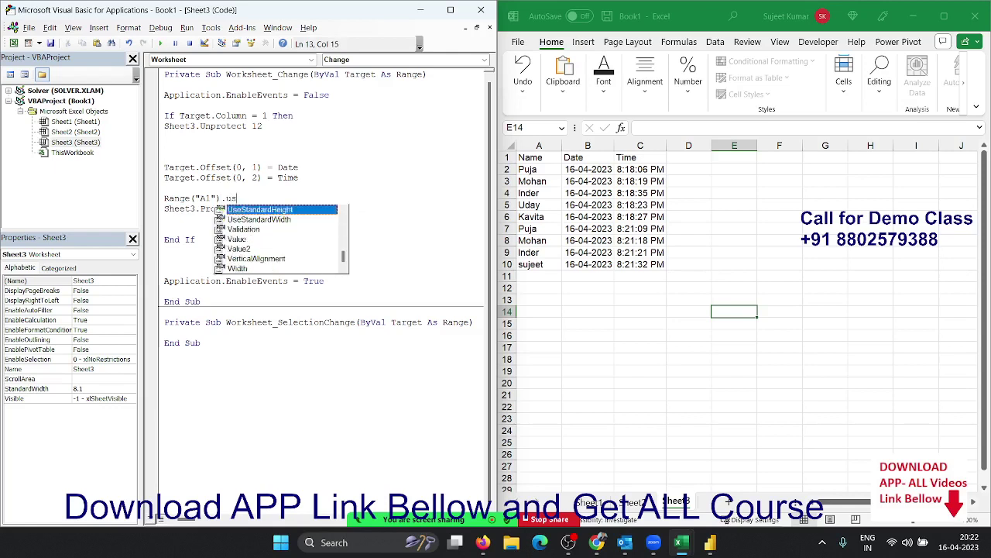
key("BackSpace")
key("BackSpace")
key("BackSpace")
key("BackSpace")
key("BackSpace")
key("BackSpace")
key("BackSpace")
key("BackSpace")
key("BackSpace")
key("BackSpace")
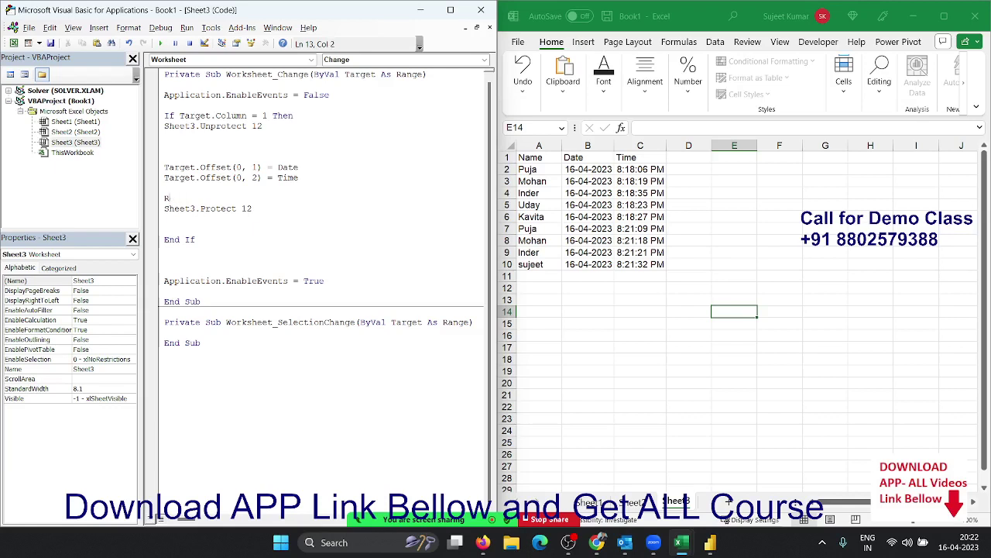
key("BackSpace")
type("sheet")
type("3")
type(".")
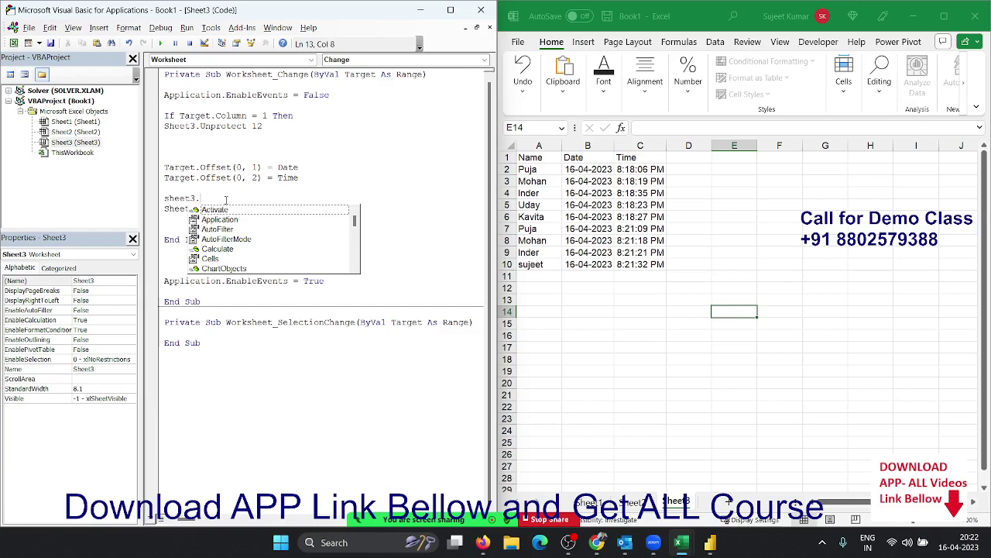
type("us")
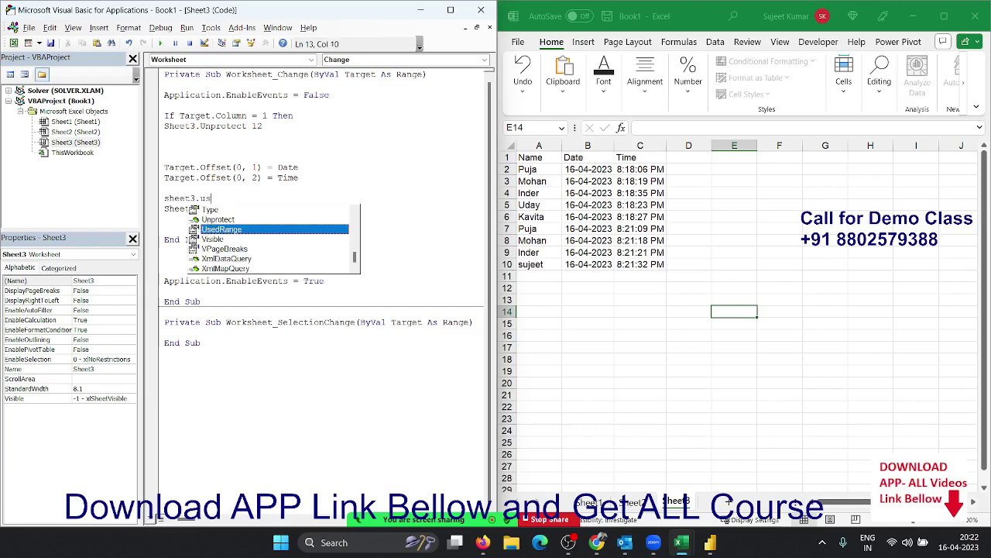
key("Tab")
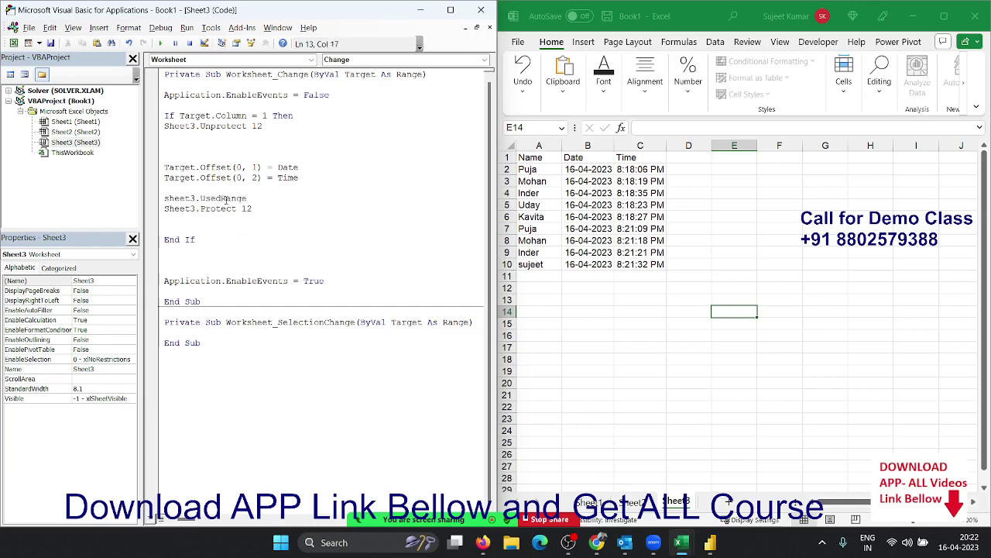
type(".lo")
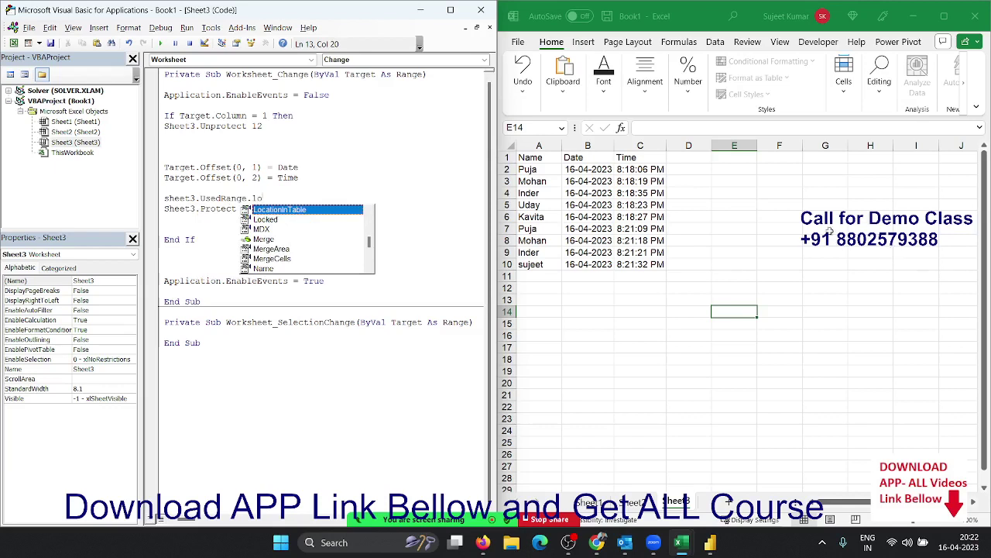
key("BackSpace")
key("BackSpace")
key("BackSpace")
key("BackSpace")
key("BackSpace")
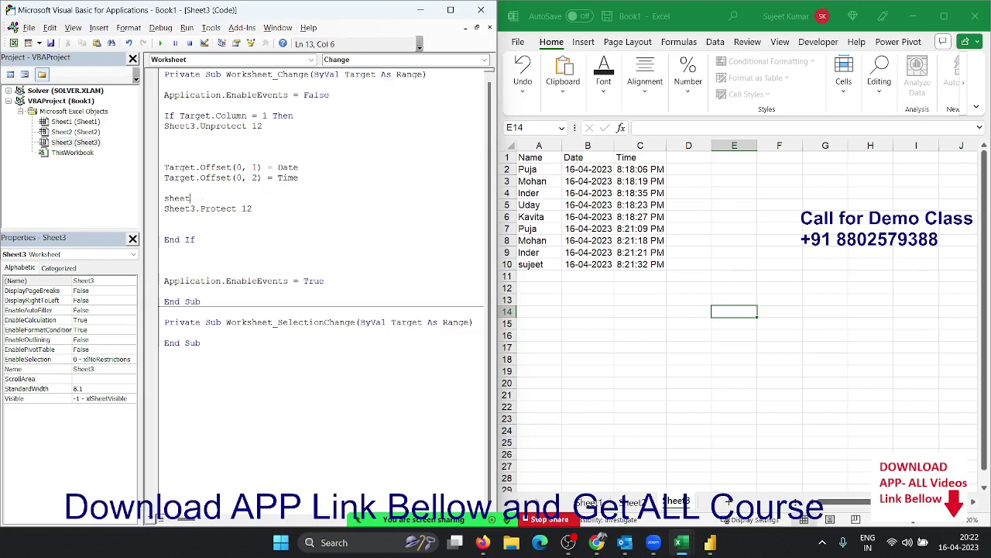
key("BackSpace")
key("BackSpace")
key("BackSpace")
key("BackSpace")
key("BackSpace")
Step: Write Range("A1", Cells(65000, 3).End(xlUp).Row) and complete it with the Locked property
type("range(")
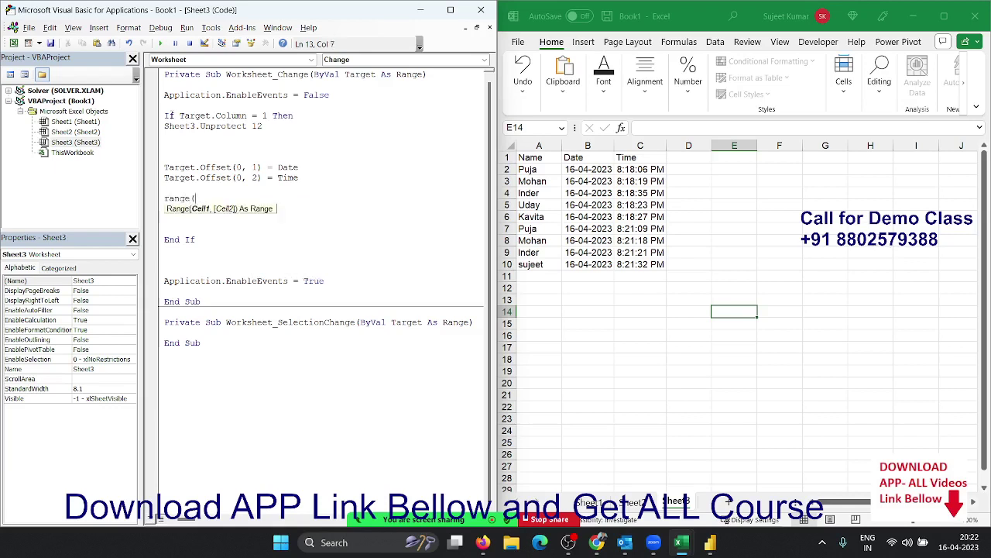
type("\"A1")
type("\",")
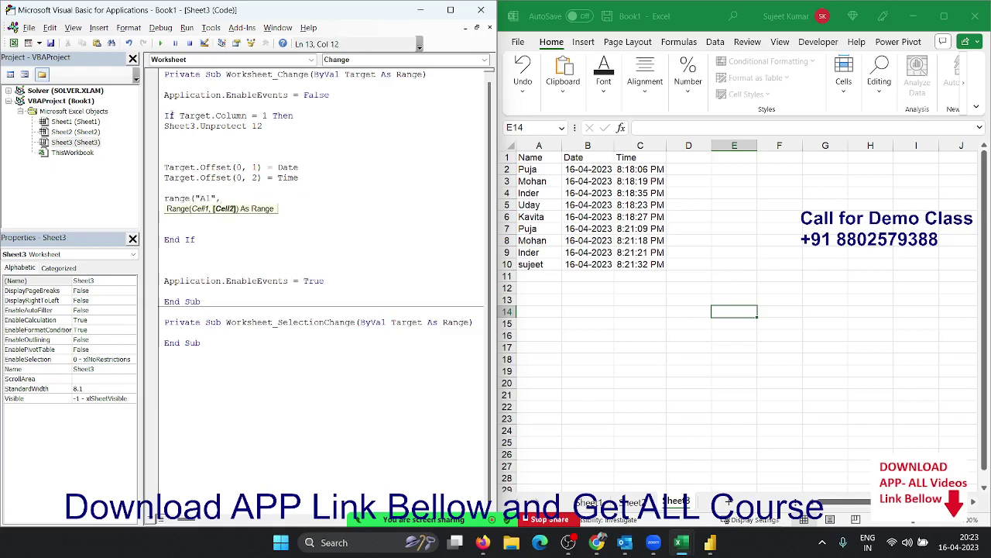
type("ce")
type("l")
type("s")
key("BackSpace")
type("ls(")
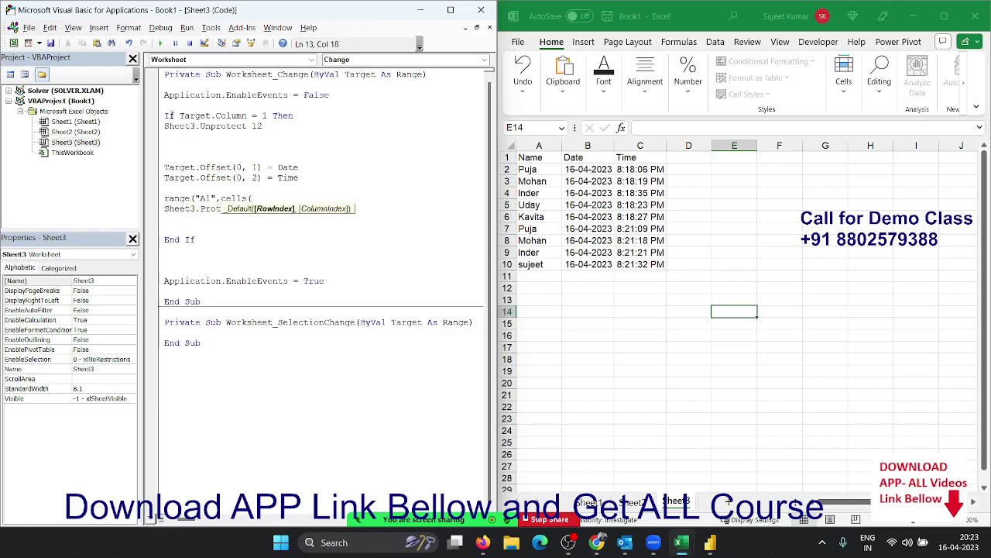
type("65000")
type(",ra")
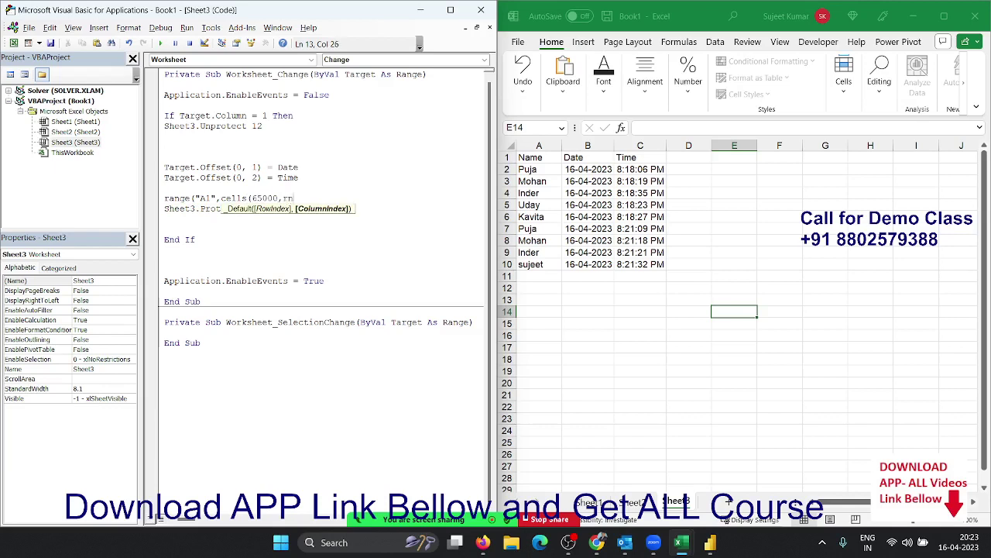
type("n")
key("BackSpace")
key("BackSpace")
key("BackSpace")
type("range(")
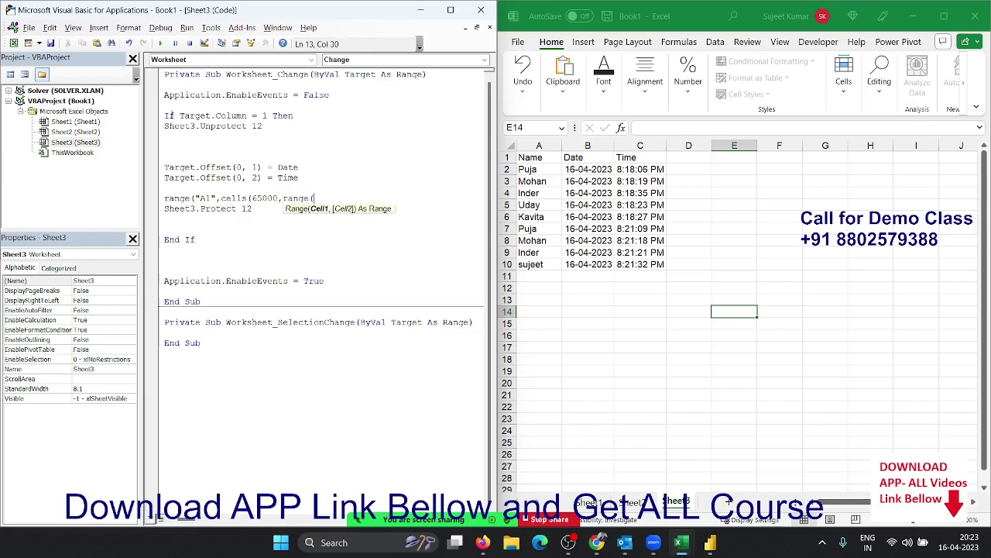
key("BackSpace")
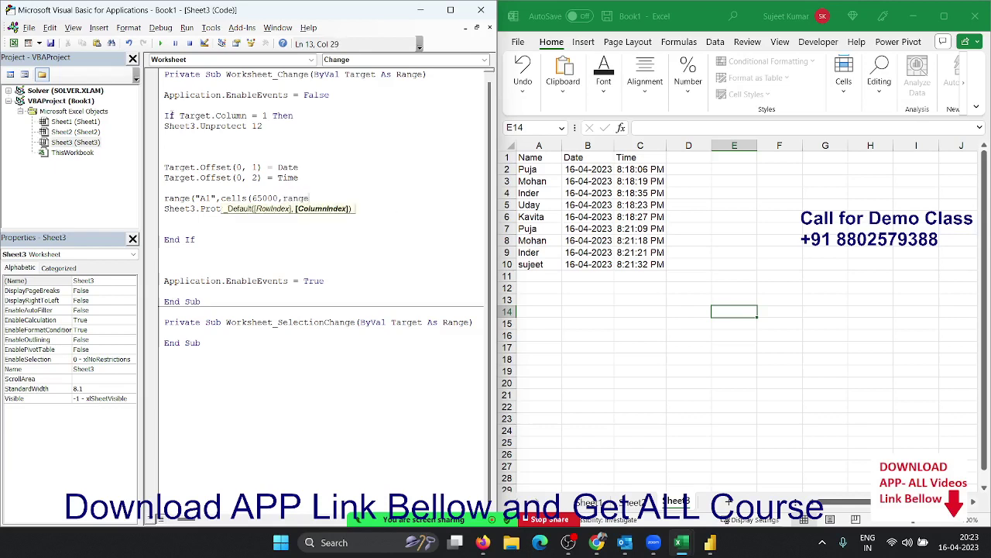
key("BackSpace")
key("BackSpace")
key("BackSpace")
key("BackSpace")
key("BackSpace")
type("3")
type(").end")
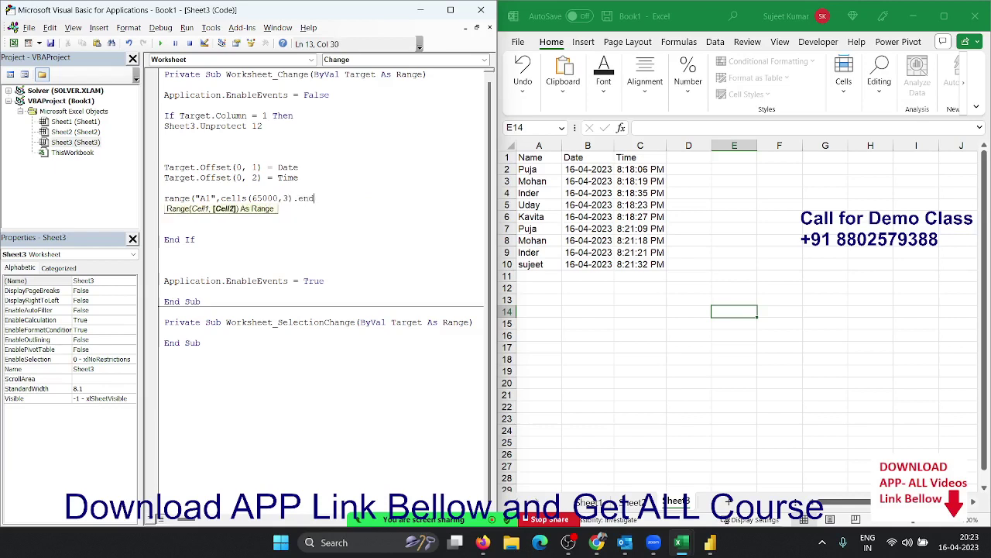
type("(")
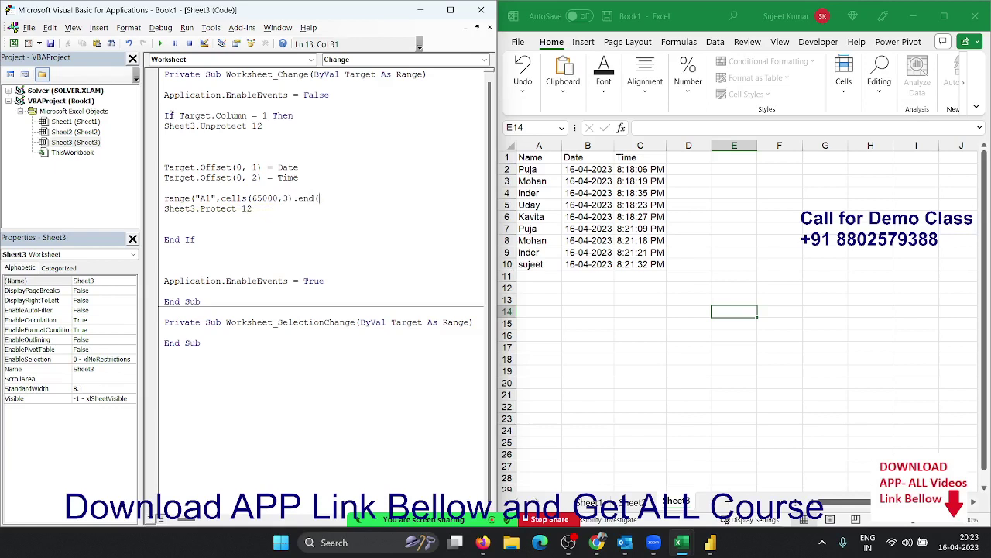
type("xl")
type("up")
type(")")
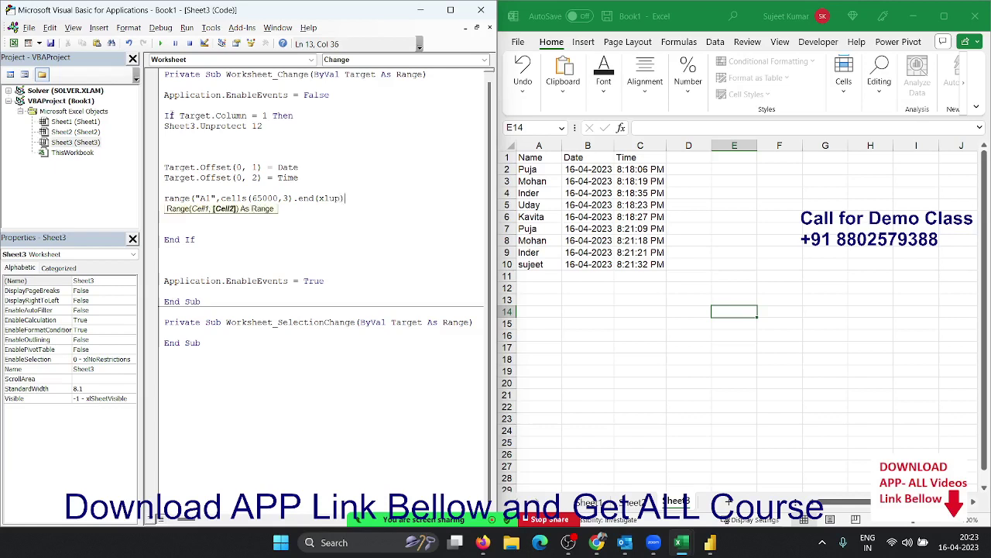
type(".row")
type(")")
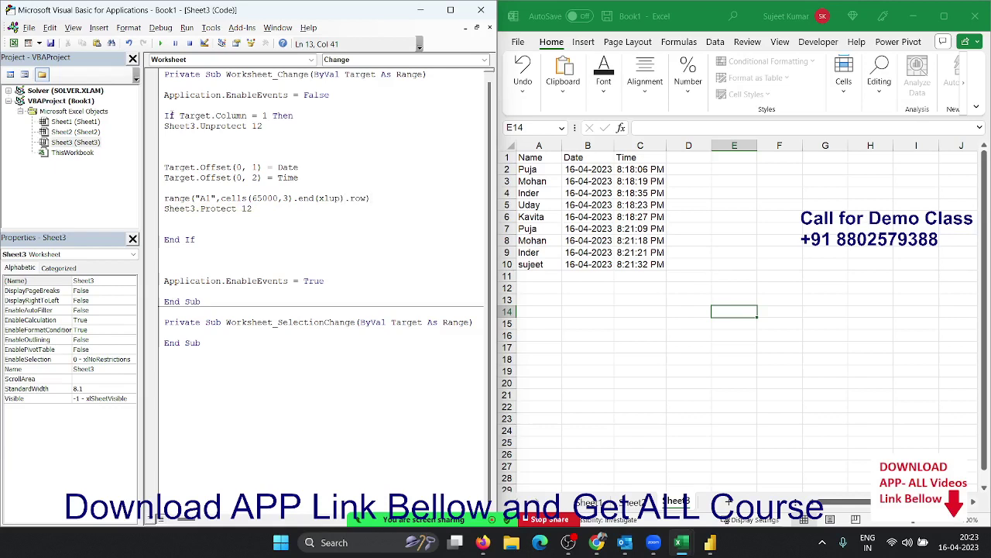
type(".lo")
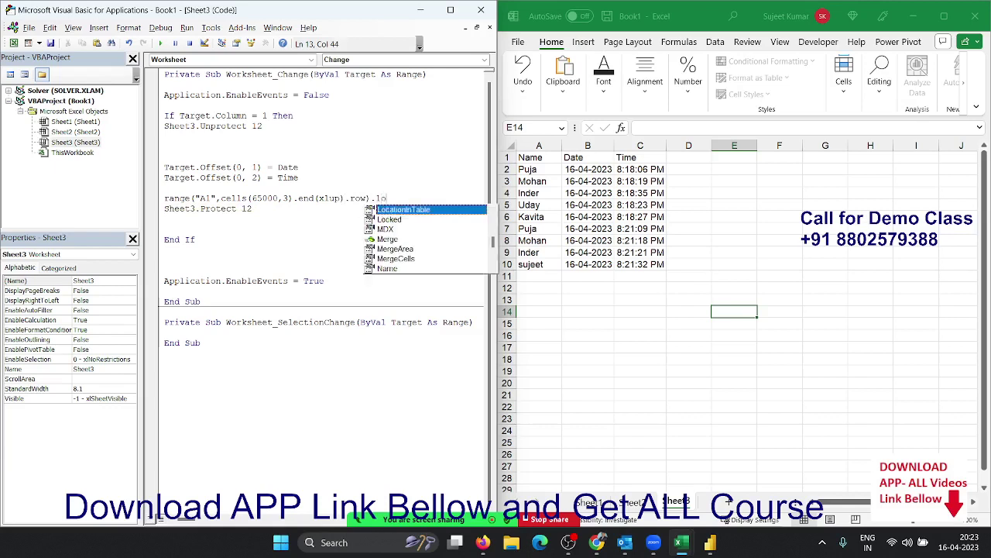
type("u")
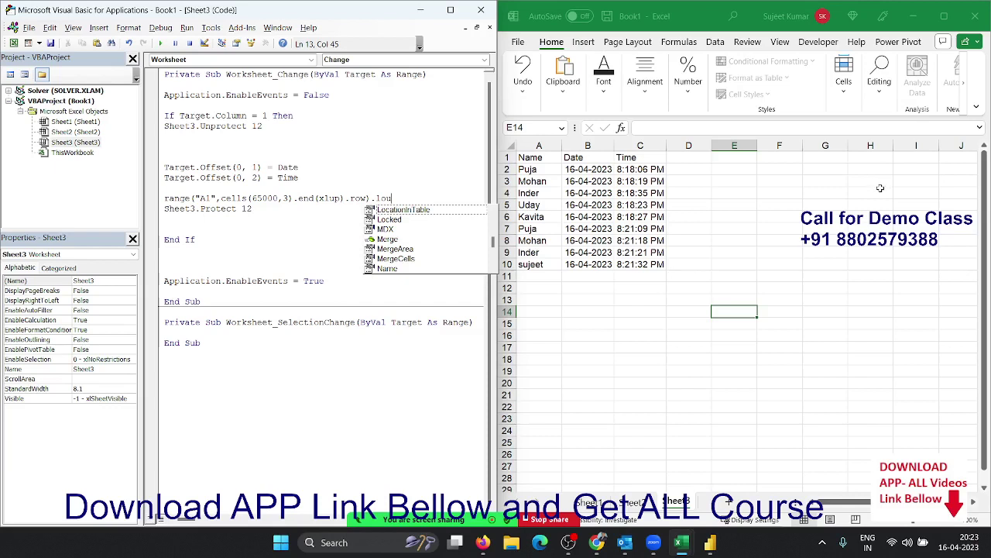
key("Down")
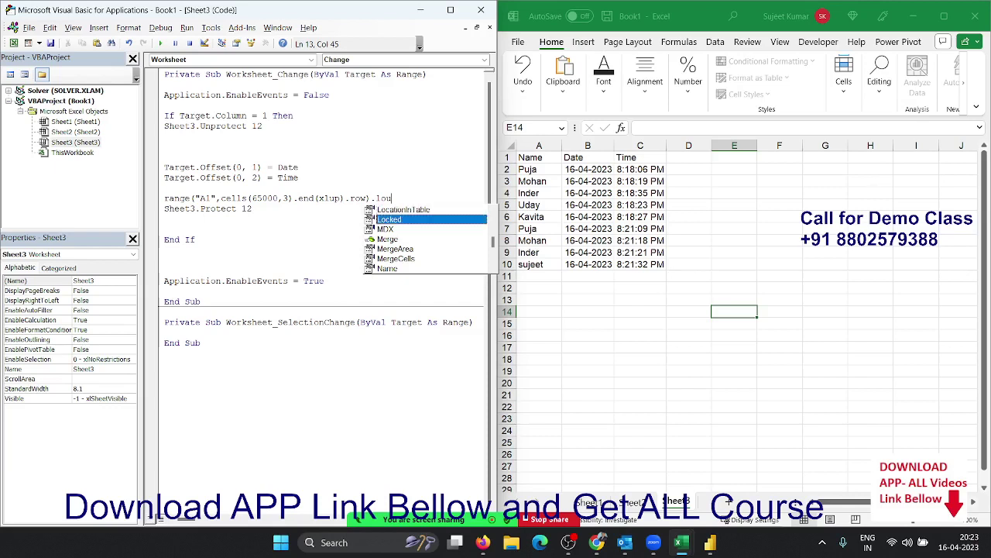
key("space")
Step: Move below End If so the Range(...).Locked line is accepted and auto-formatted
left_click(415, 246)
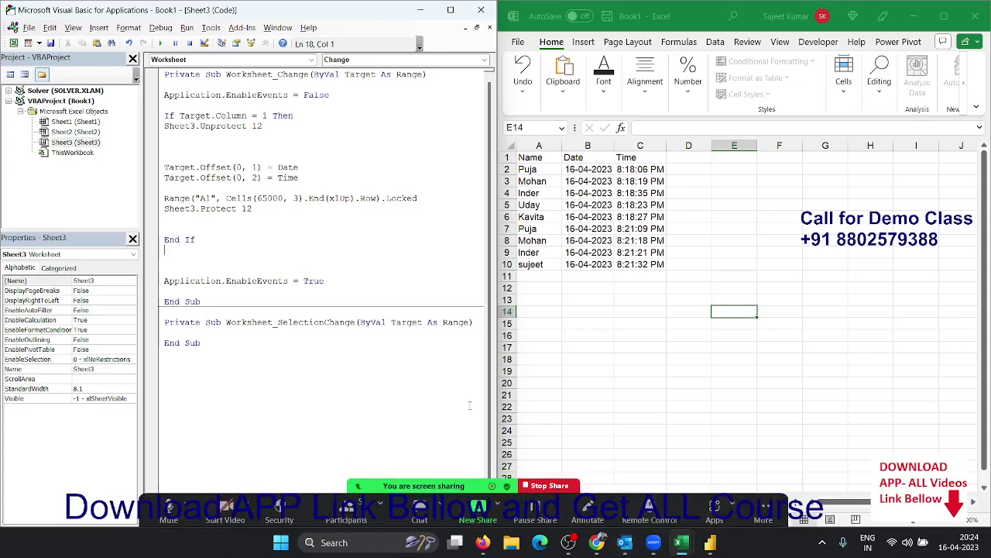
Step: Switch to Sheet2 and open Go To Special from Home > Find & Select
left_click(634, 501)
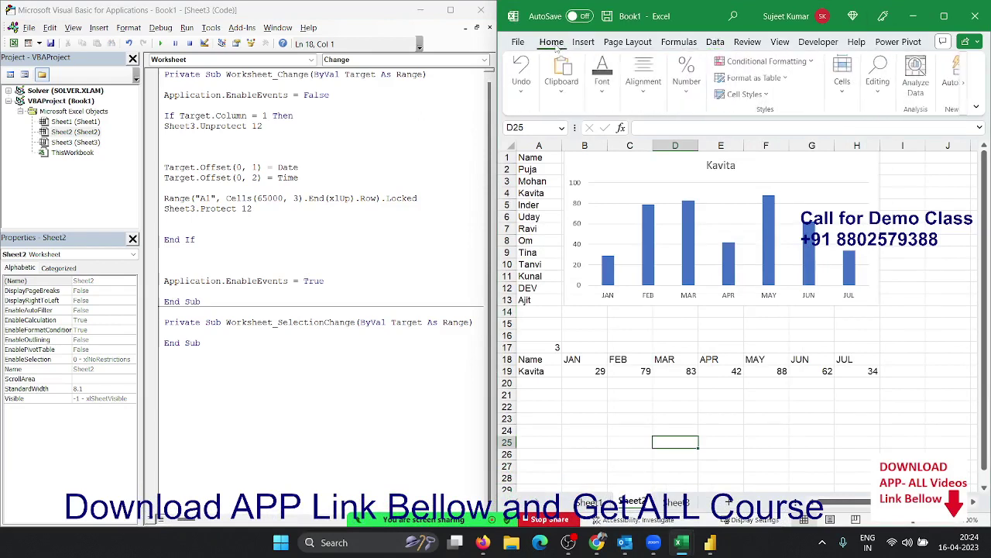
left_click(968, 91)
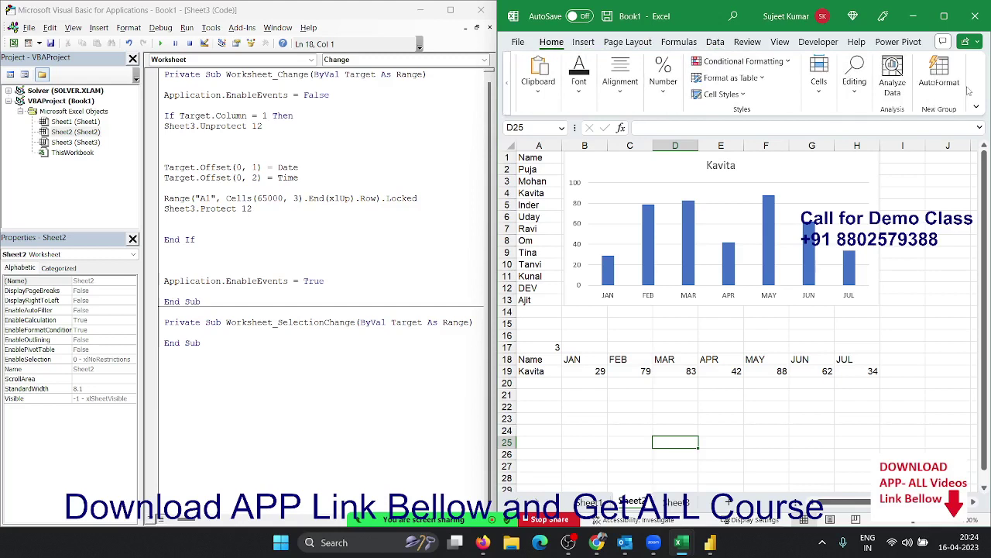
left_click(857, 85)
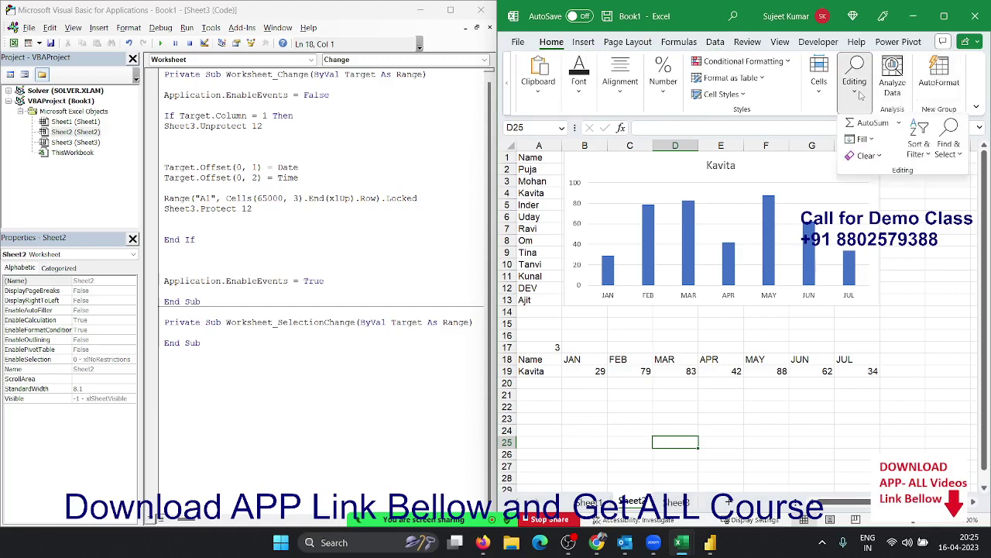
left_click(946, 152)
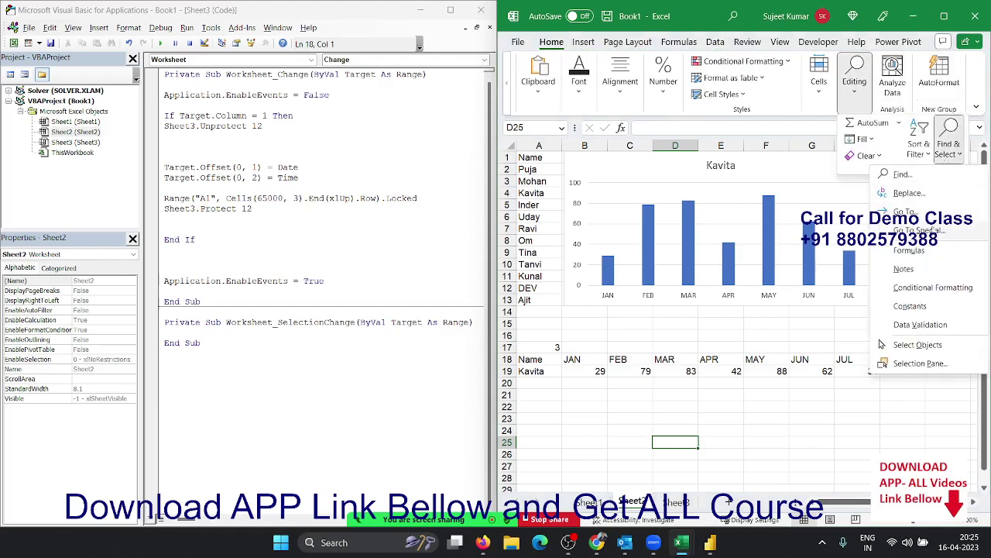
left_click(919, 230)
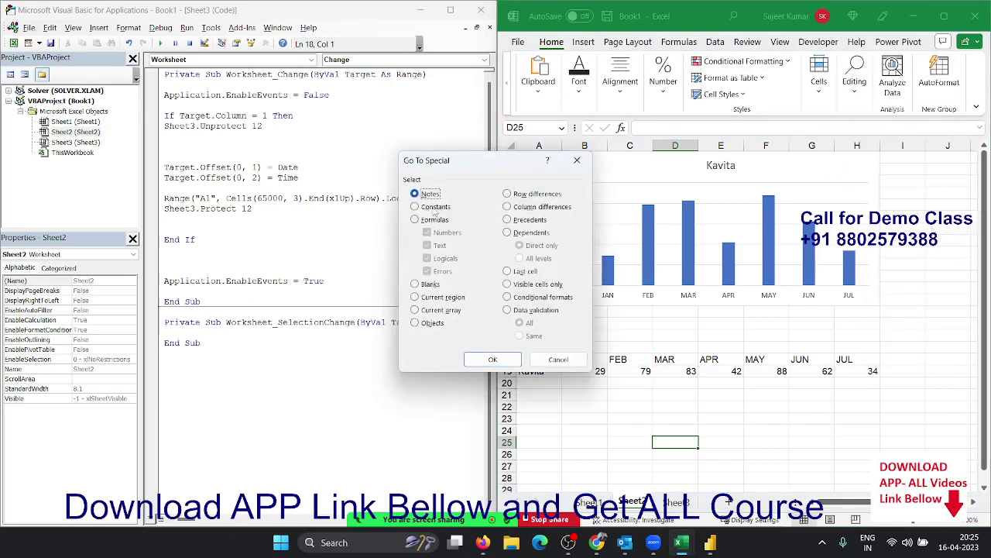
Step: Check the Constants option in Go To Special, then cancel the dialog
left_click(435, 207)
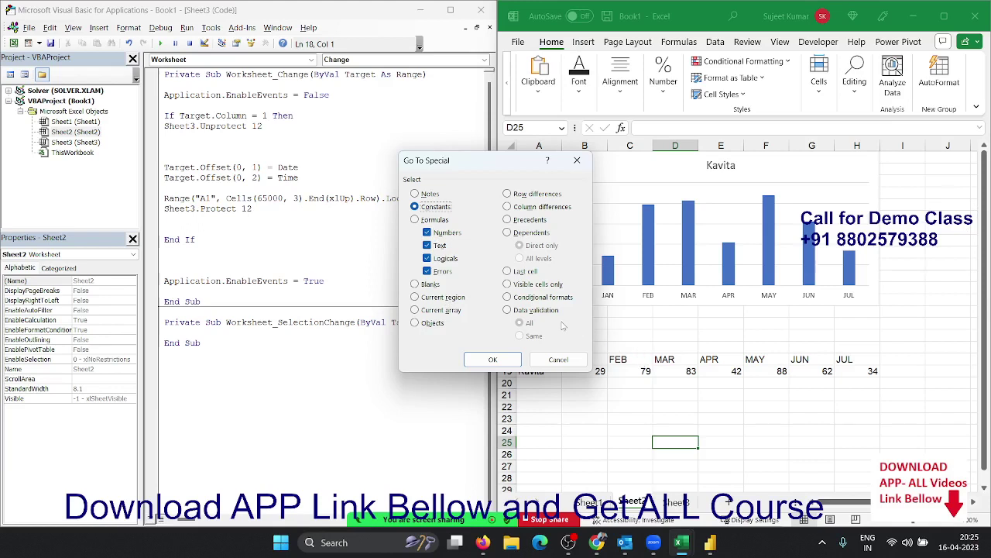
left_click(556, 360)
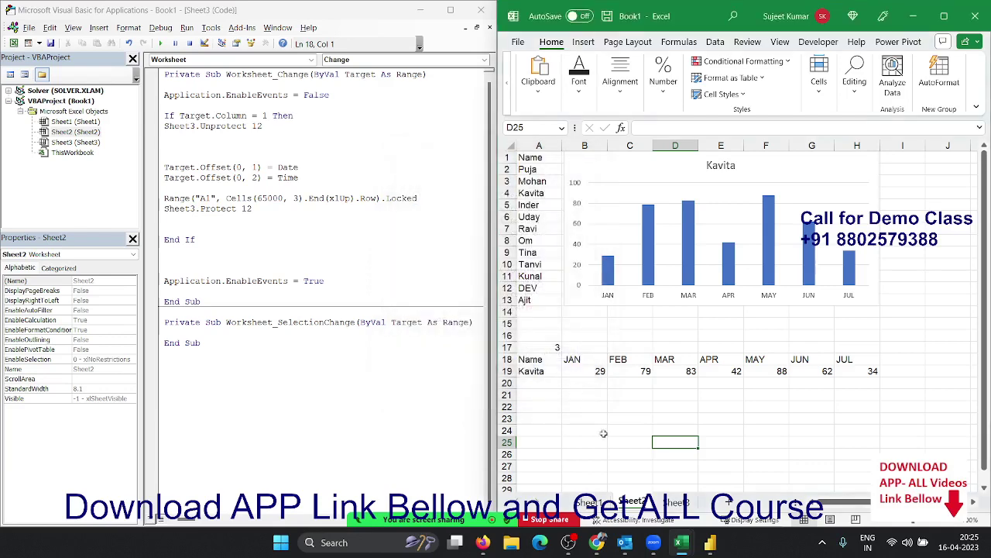
Step: Go back to Sheet3 and select the row number inside the Cells( , 3) reference
left_click(672, 503)
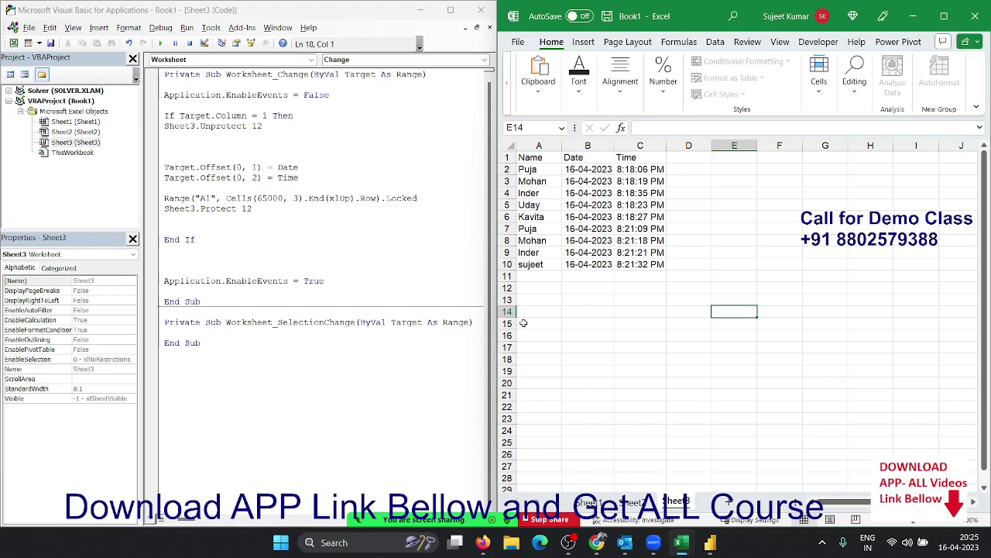
left_click(279, 218)
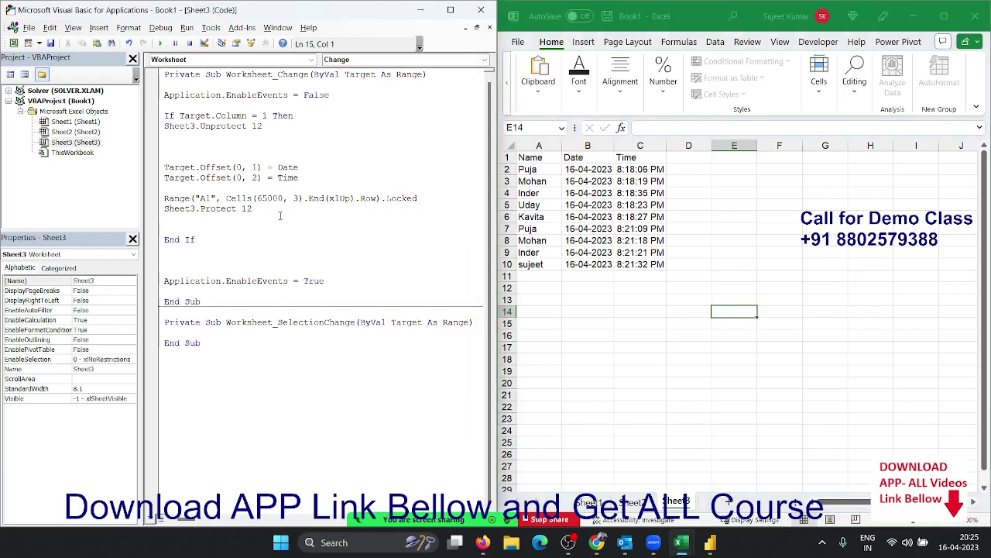
left_click(275, 189)
double_click(270, 198)
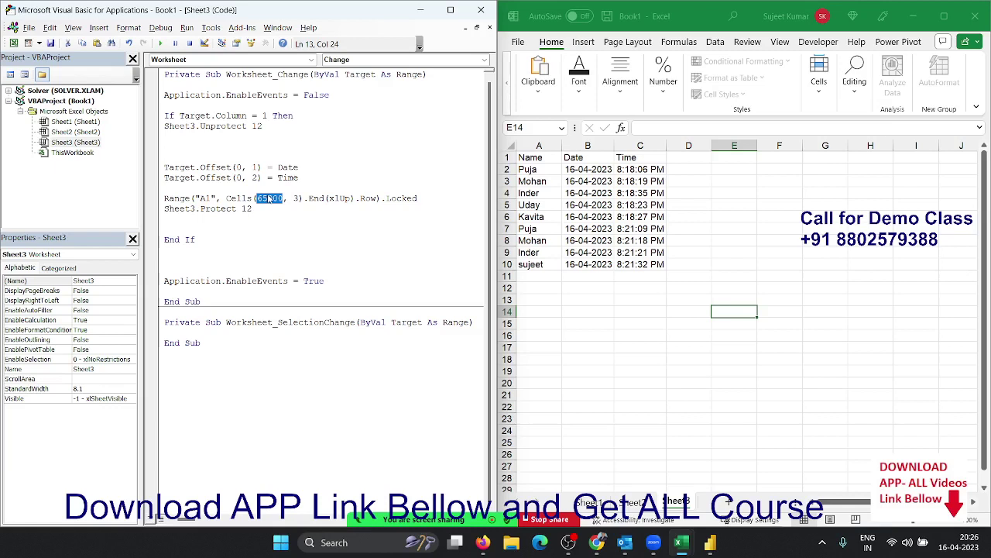
Step: Change the Cells row limit to 65000, then browse the worksheet event list
type("65000")
left_click(268, 241)
left_click(609, 298)
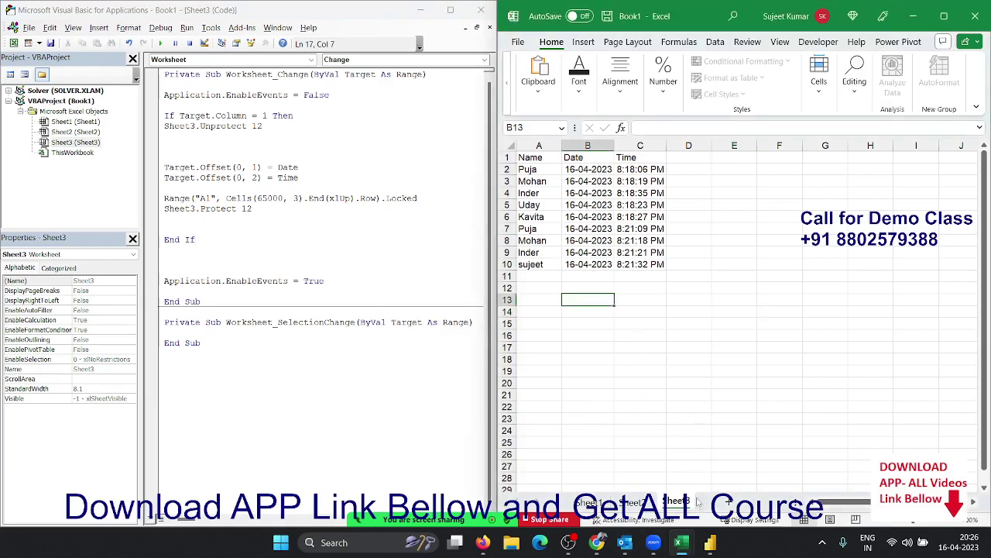
left_click(272, 362)
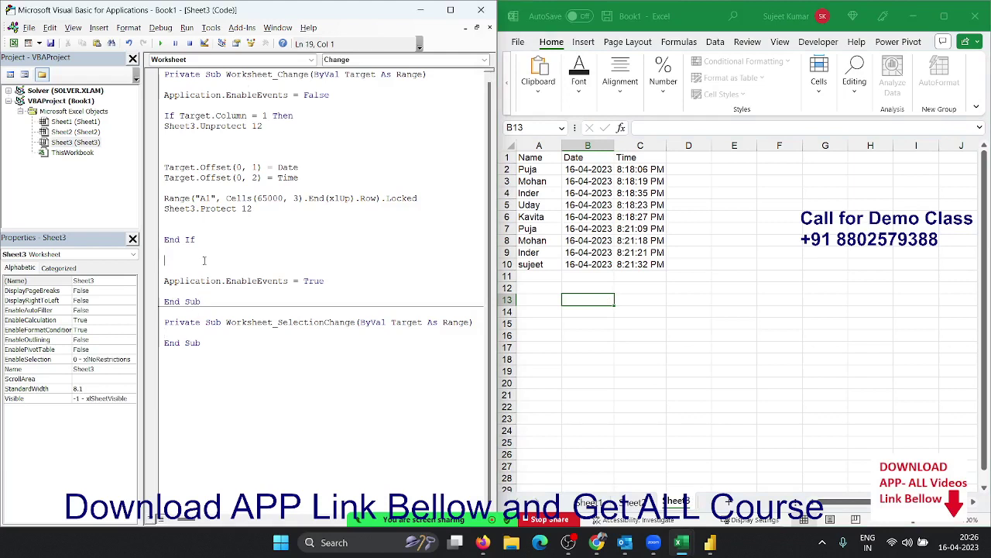
left_click_drag(230, 260, 156, 103)
left_click(202, 343)
left_click(348, 60)
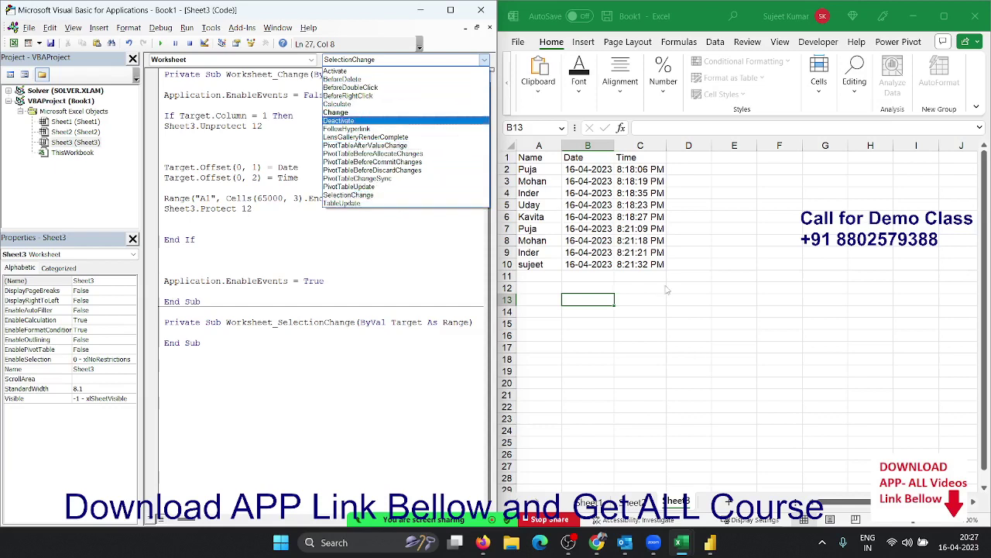
Step: Insert a new worksheet and enter Excel in A3, Dashboard in B4, Formula in B5
key("Escape")
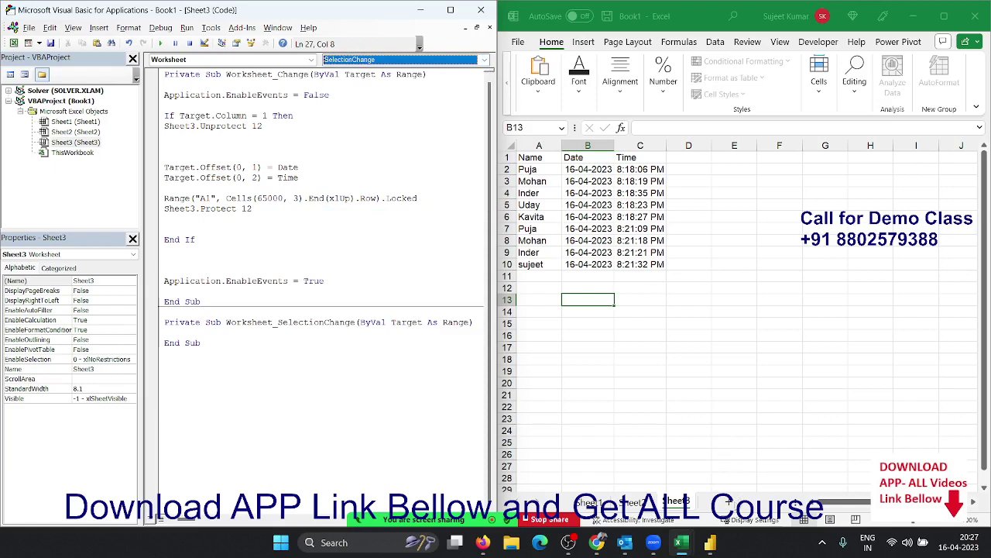
left_click(728, 502)
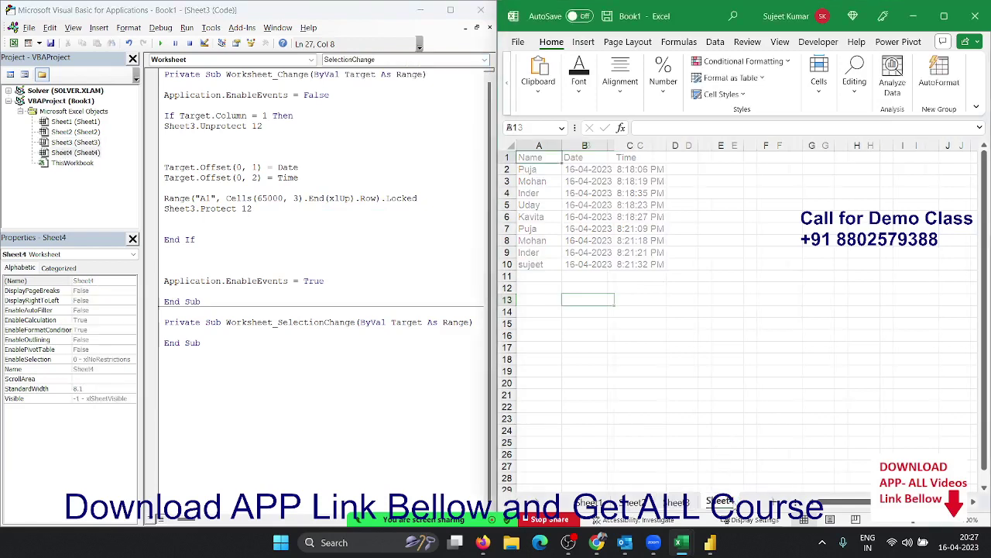
left_click(557, 183)
type("Ex")
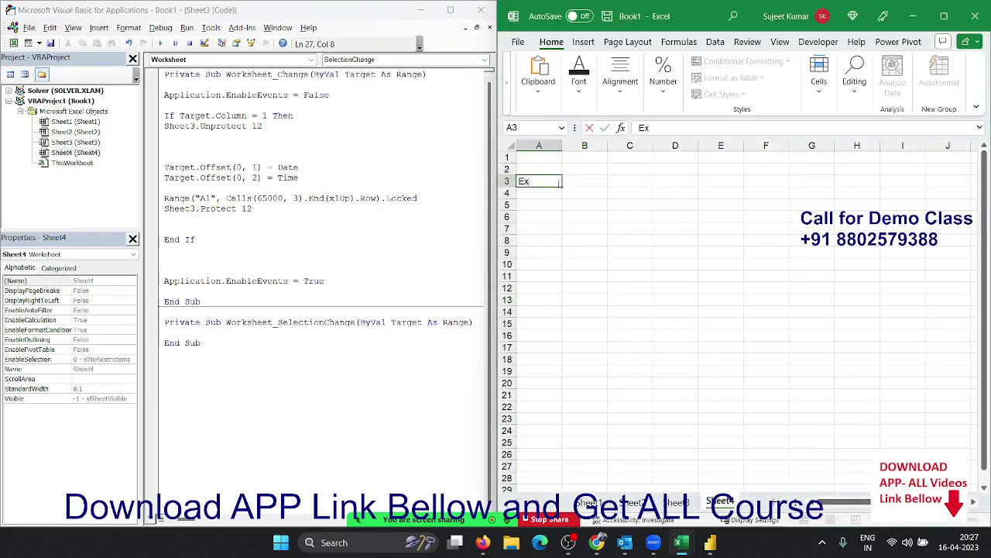
type("cel")
key("Tab")
key("Down")
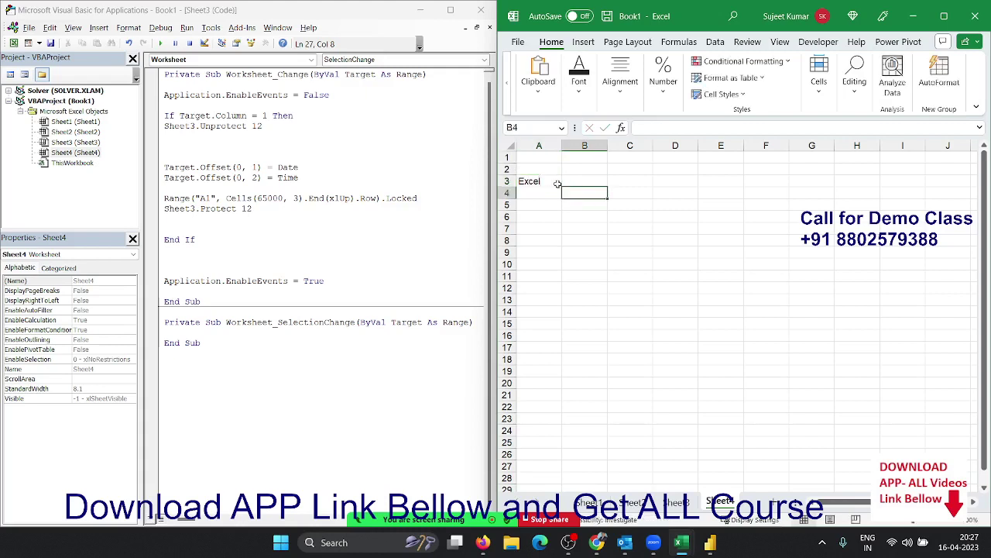
type("Dashb")
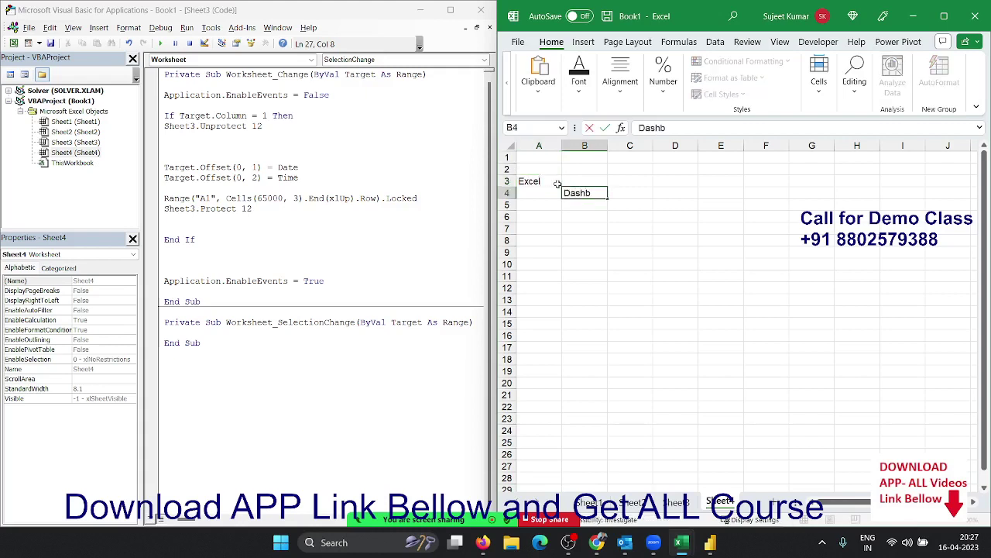
type("oard")
key("Return")
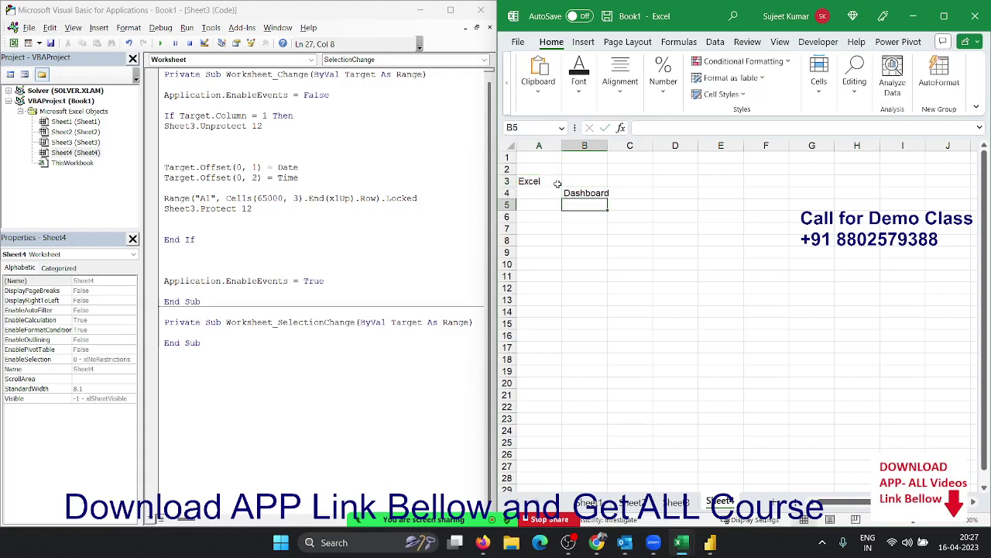
type("For")
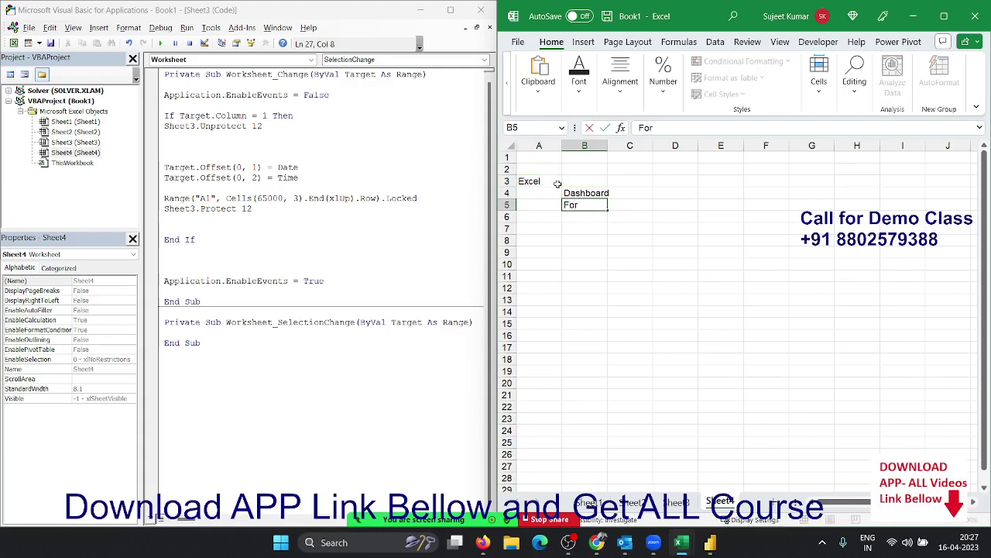
type("mula")
key("Return")
Step: Enter VBA in A7, Macros in B8 and Userform in B9
key("Down")
key("Left")
type("V")
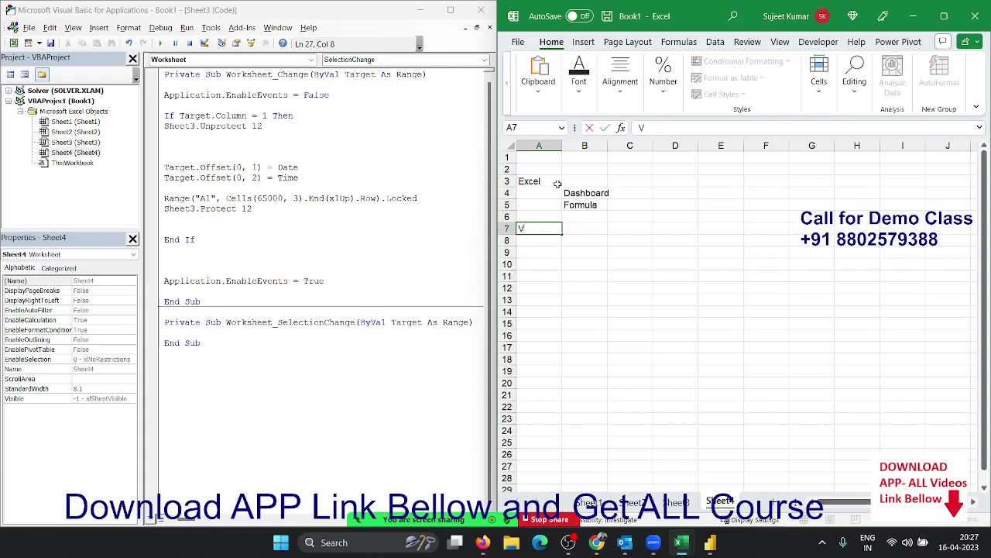
type("a")
key("BackSpace")
type("BA")
key("Tab")
key("Down")
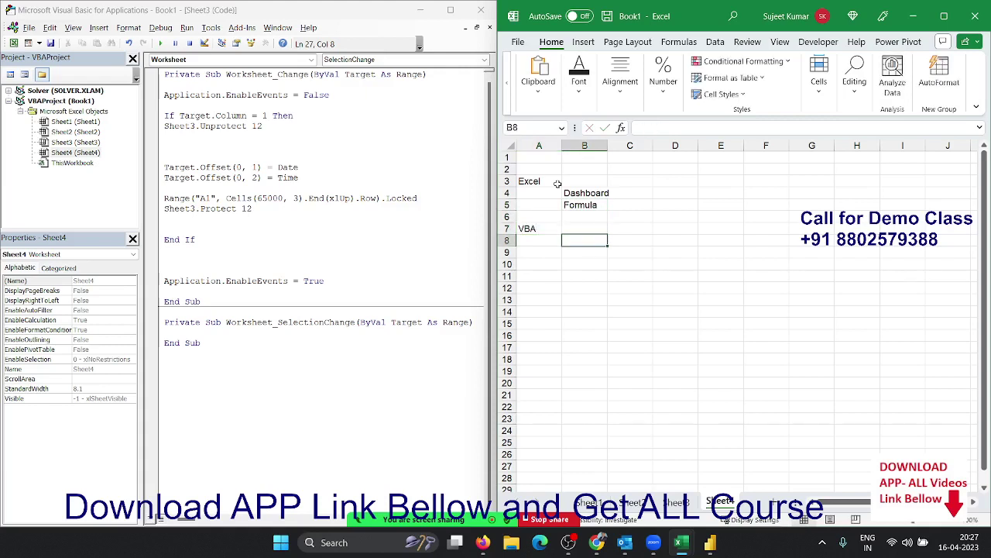
type("Macros")
key("Return")
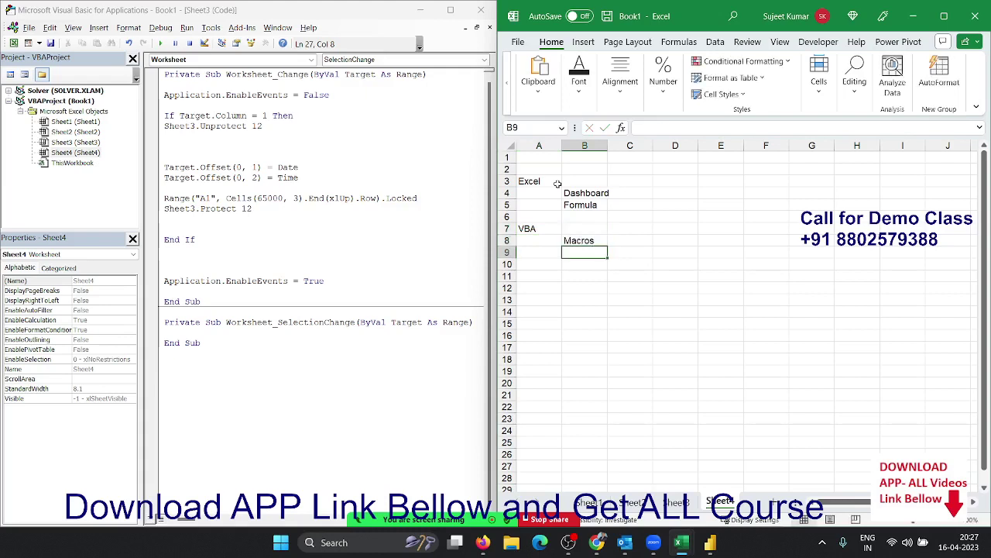
type("Use")
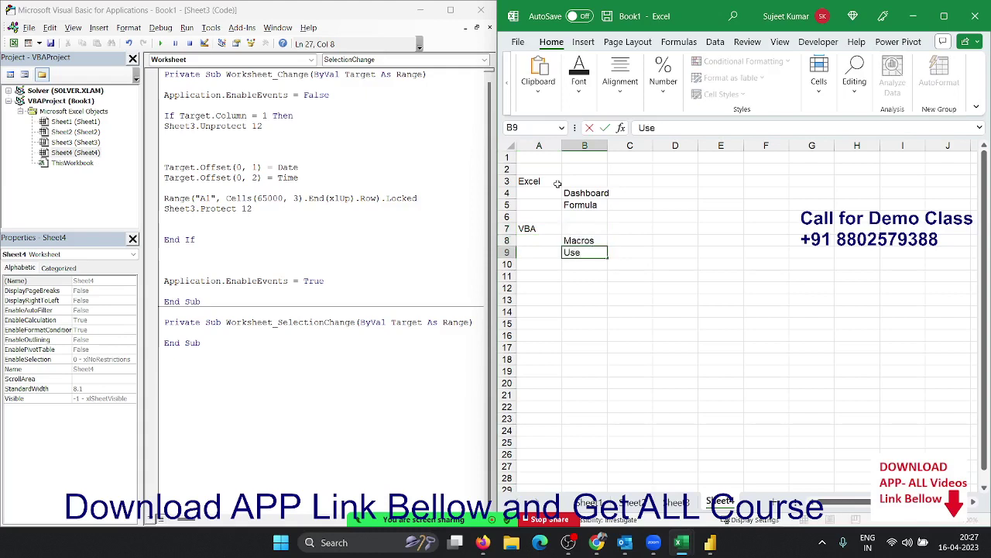
type("rform")
key("Return")
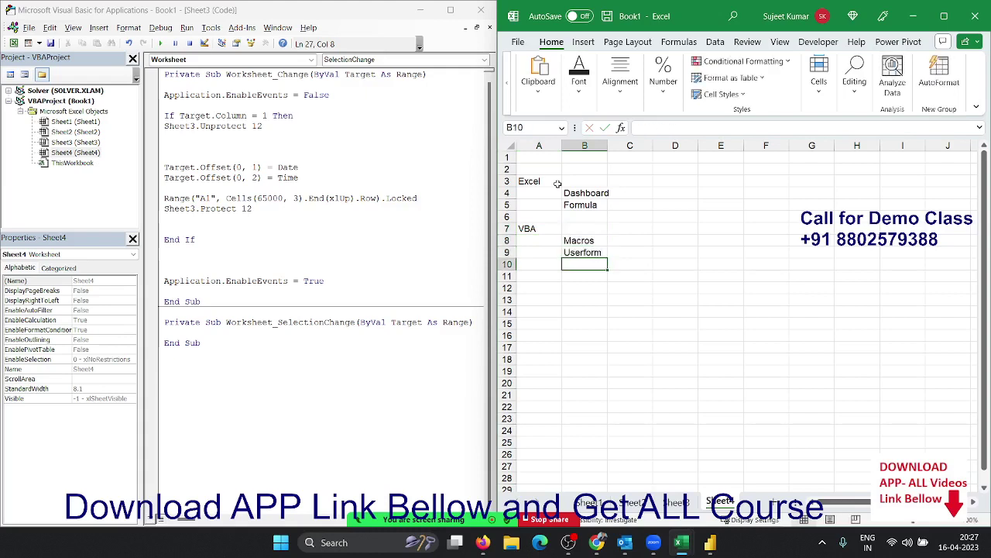
Step: Check row 4 and the Excel heading in A3, then select Sheet4 in the VBA project
left_click(509, 193)
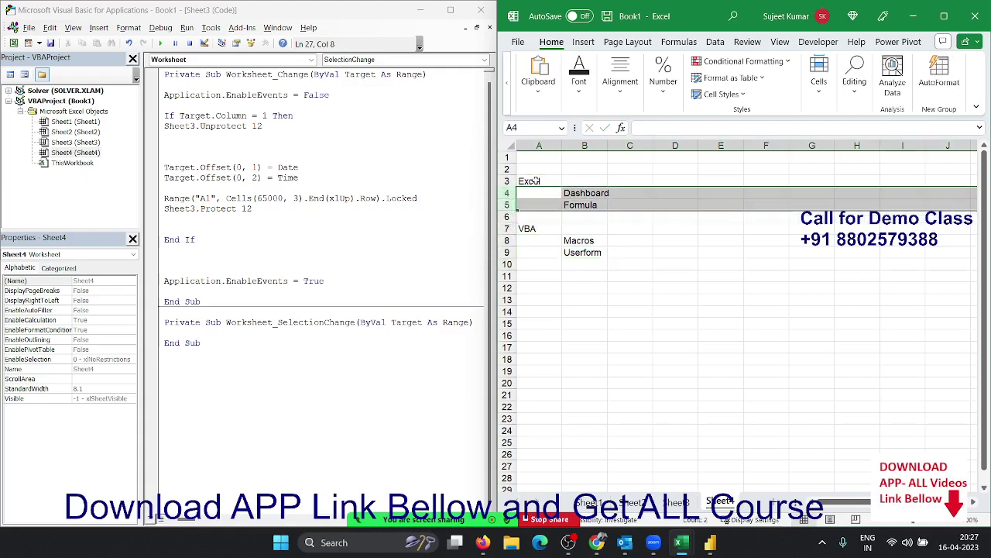
left_click(535, 180)
double_click(536, 180)
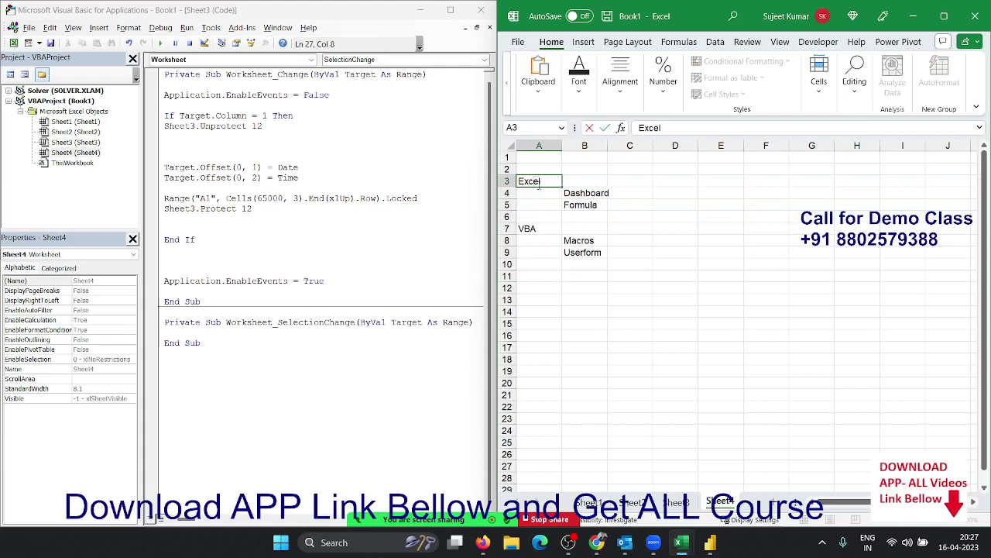
left_click(658, 258)
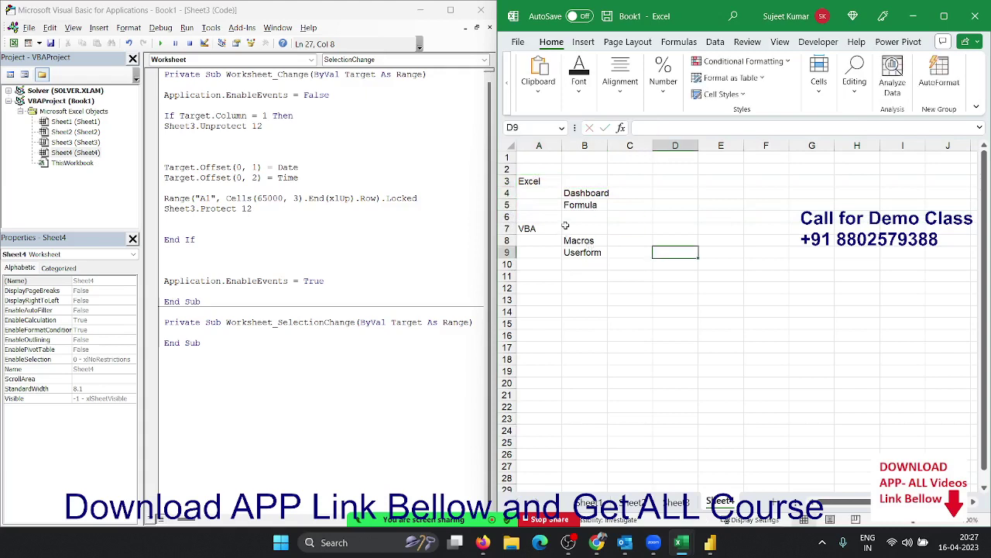
left_click(86, 155)
Step: Create a Worksheet_BeforeDoubleClick procedure in Sheet4's code module
double_click(85, 155)
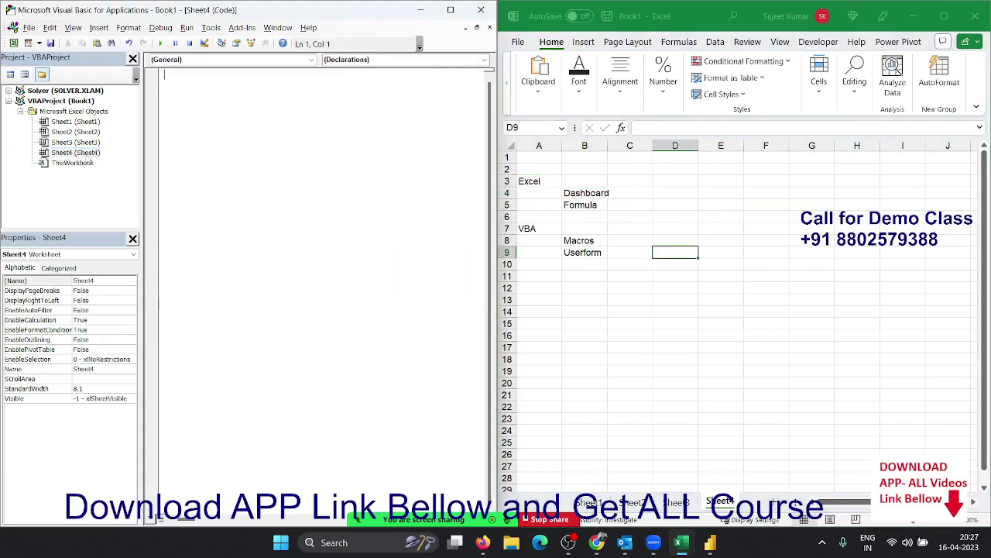
left_click(266, 60)
left_click(246, 80)
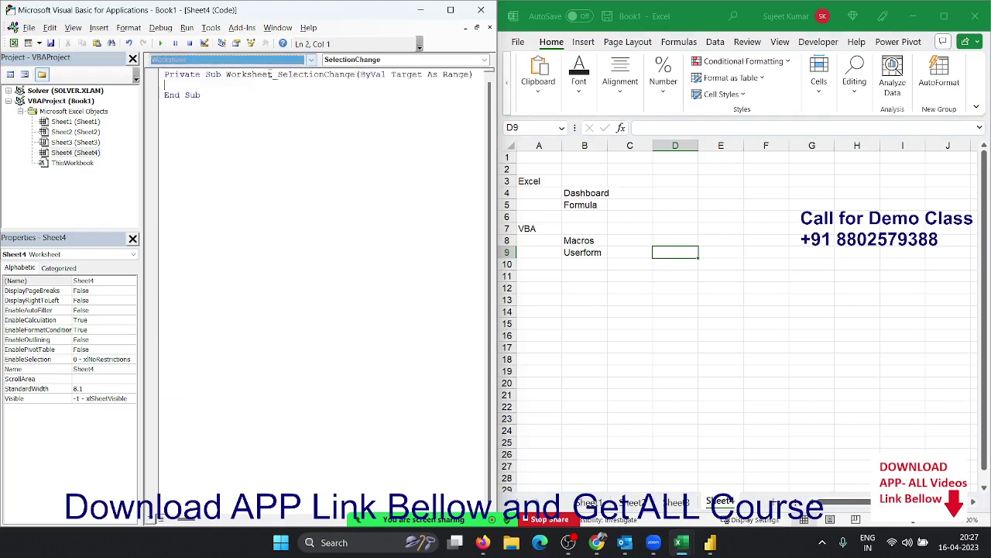
left_click(348, 60)
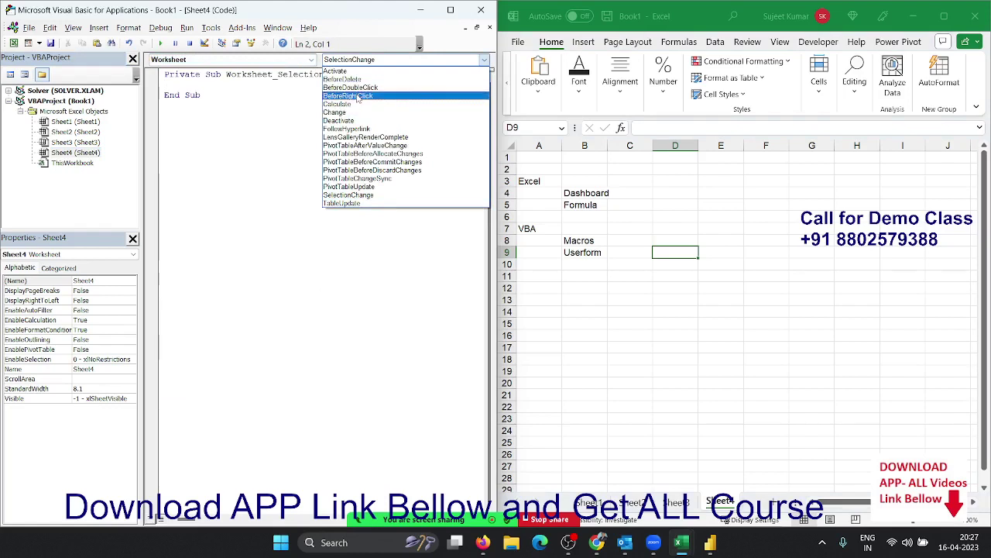
left_click(357, 87)
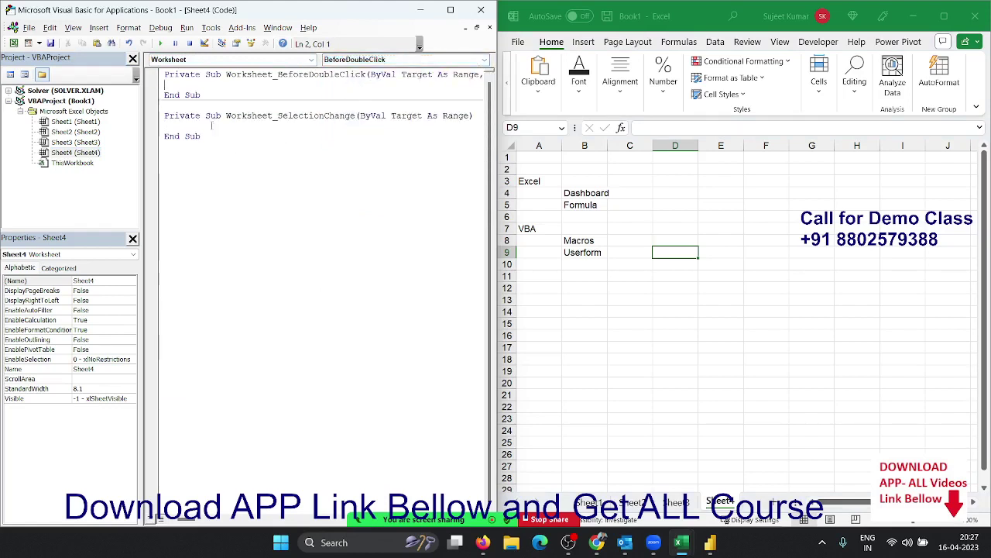
key("Return")
key("Return")
key("Return")
key("Return")
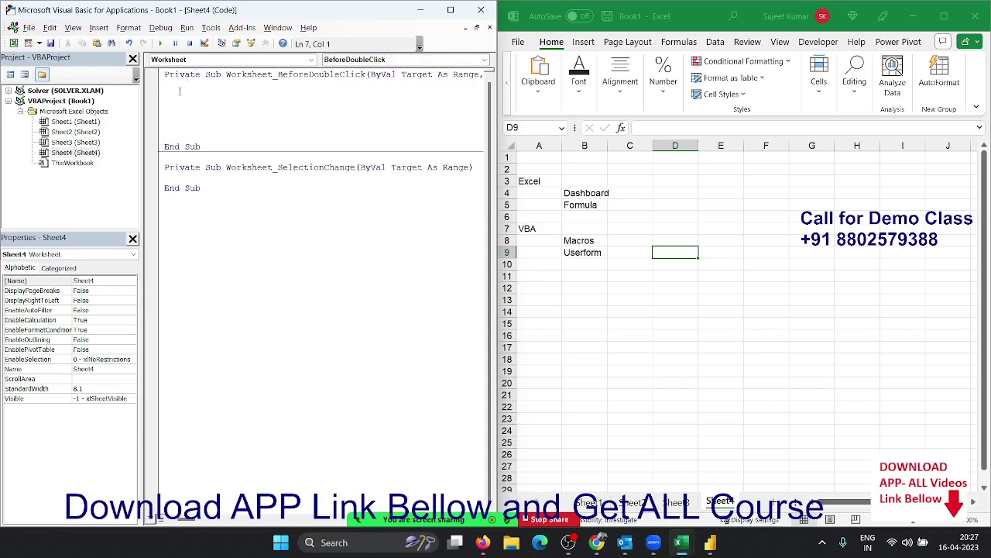
left_click(178, 92)
key("Return")
key("Return")
key("Return")
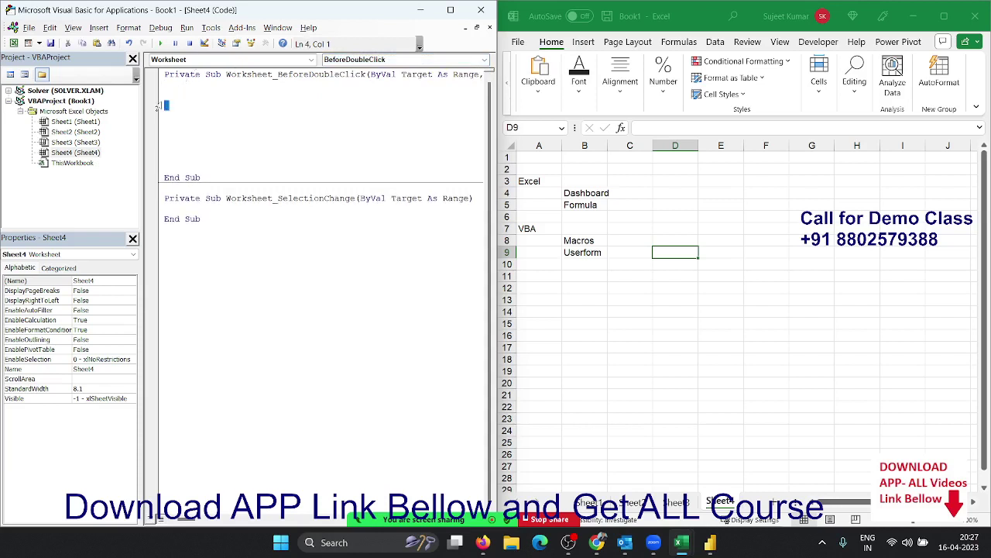
left_click(166, 96)
Step: Start the procedure with If Target.Address
type("i")
type("f")
type("terf")
key("BackSpace")
type("g")
type("et.")
type("v")
key("BackSpace")
key("BackSpace")
key("BackSpace")
key("BackSpace")
key("BackSpace")
key("BackSpace")
key("BackSpace")
type("arget")
type(".")
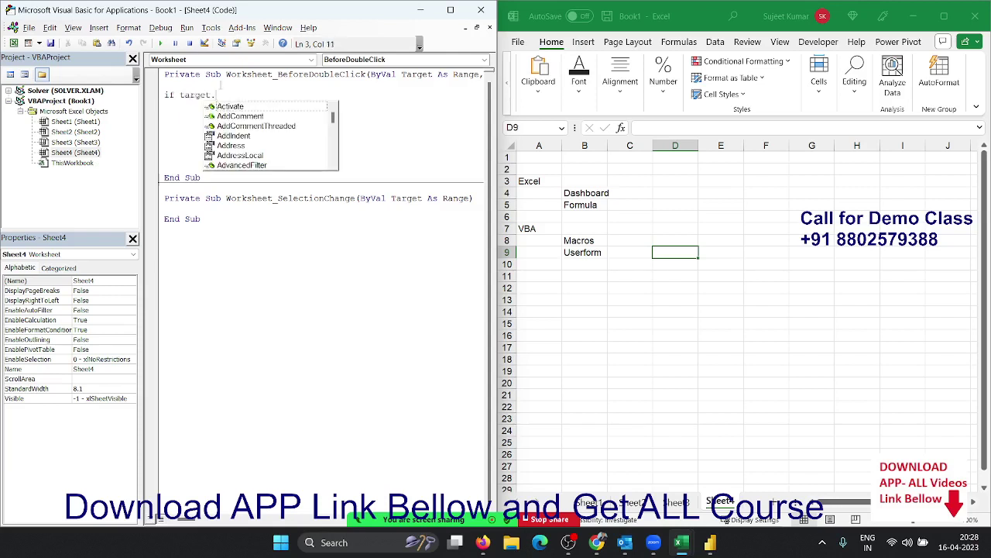
type("add")
key("Tab")
key("BackSpace")
key("BackSpace")
key("BackSpace")
key("BackSpace")
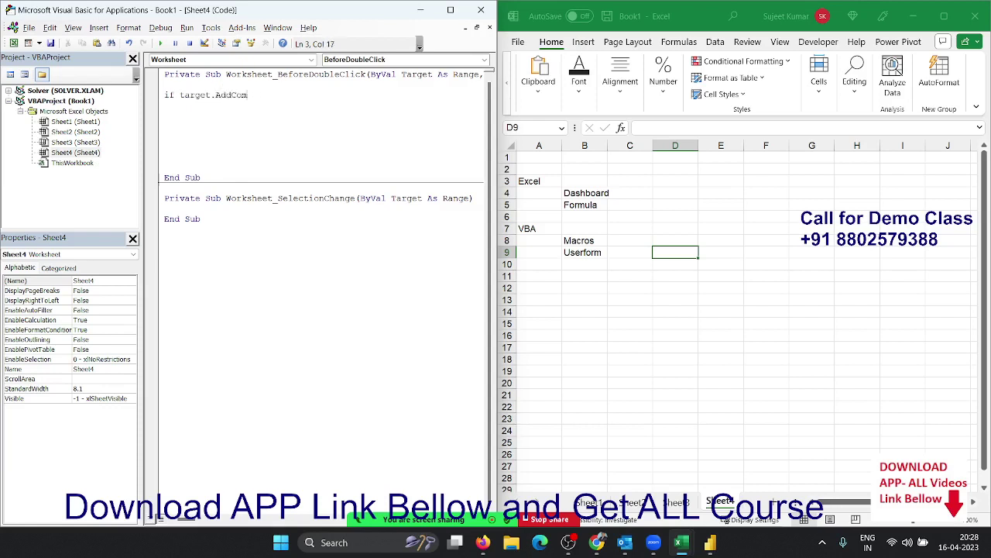
key("BackSpace")
key("BackSpace")
key("BackSpace")
key("BackSpace")
key("BackSpace")
type(".")
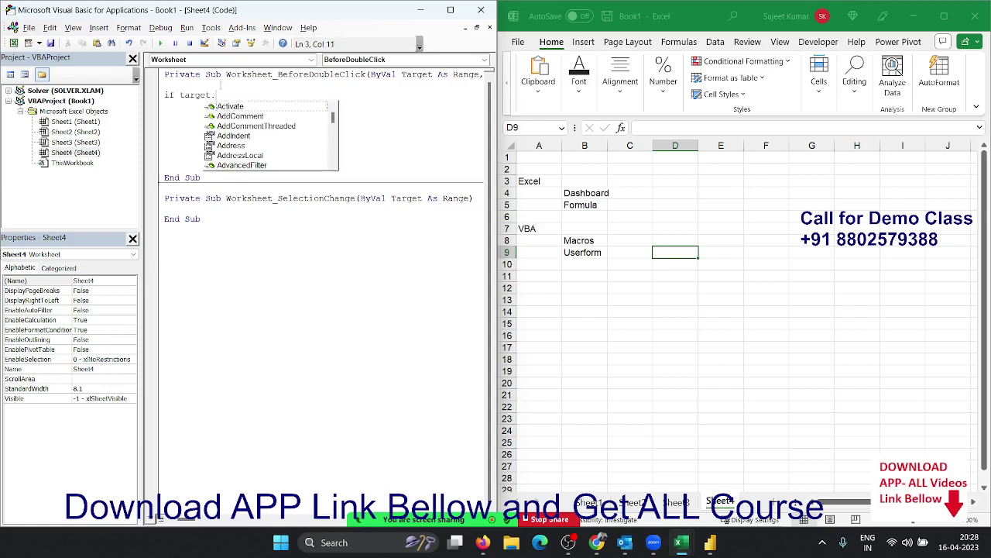
type("ad")
key("Down")
key("Down")
key("Down")
key("Tab")
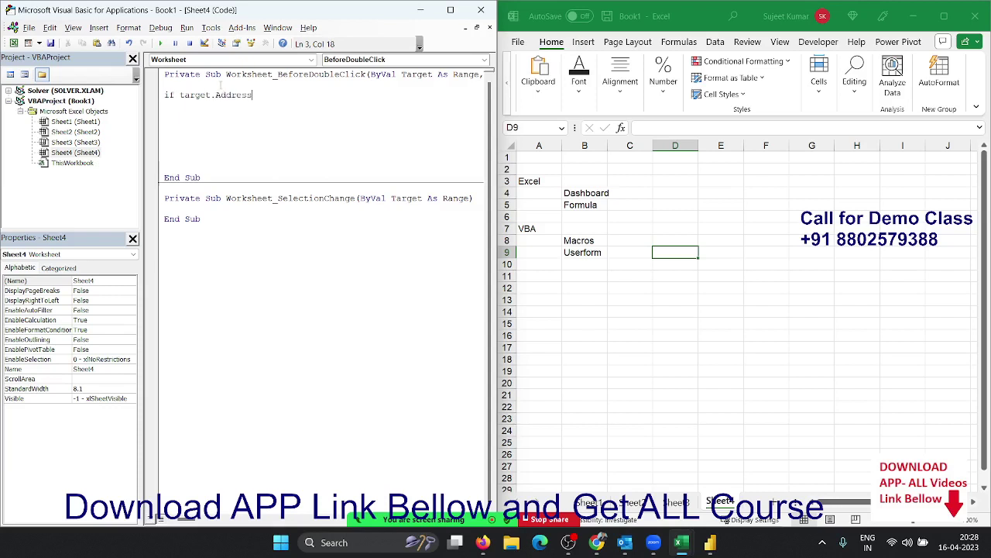
Step: Continue the condition with ="$A$3" And Range("4:5"), fixing the quote compile error
type("=\"")
type("$")
type("A$")
type("3\" ")
type("and ra")
type("nge(")
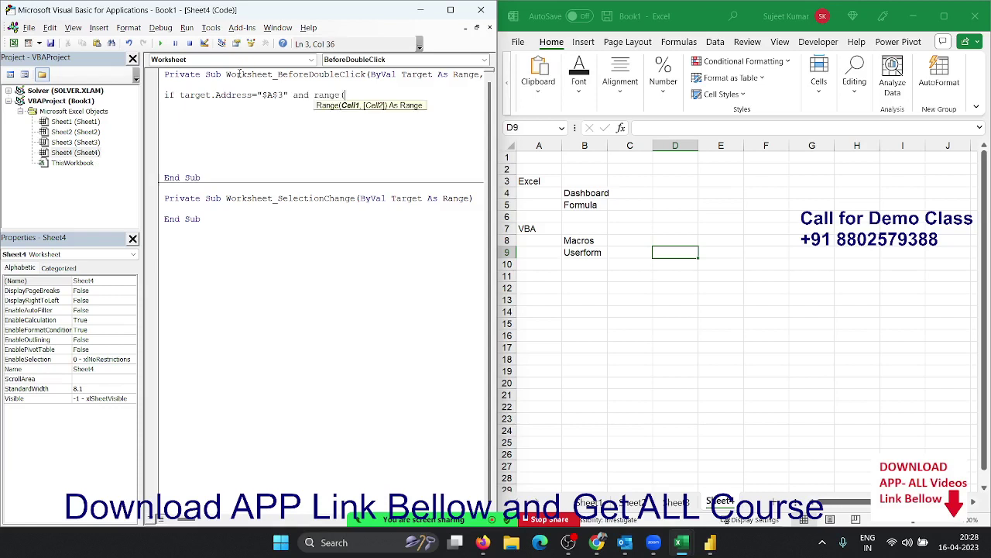
type("\"A")
key("BackSpace")
type("\"4")
type(":5")
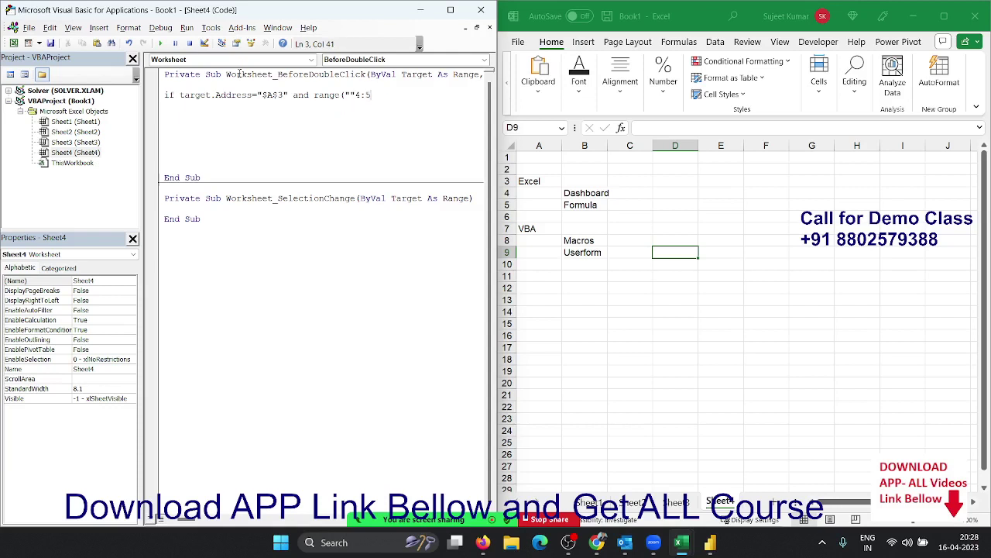
left_click(349, 95)
key("BackSpace")
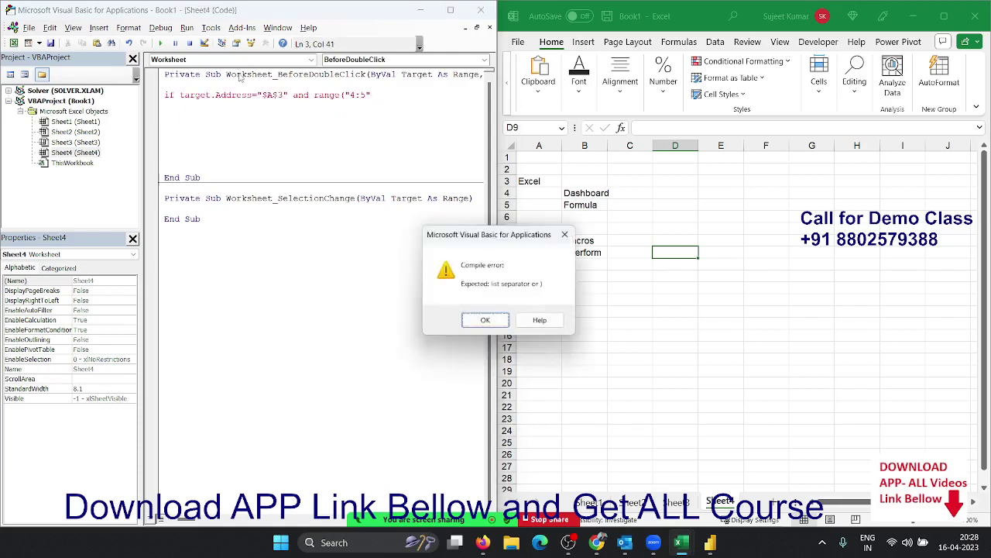
left_click(240, 75)
key("Return")
Step: Finish the line with .EntireRow.Hidden = True Then and start a new line
type(")")
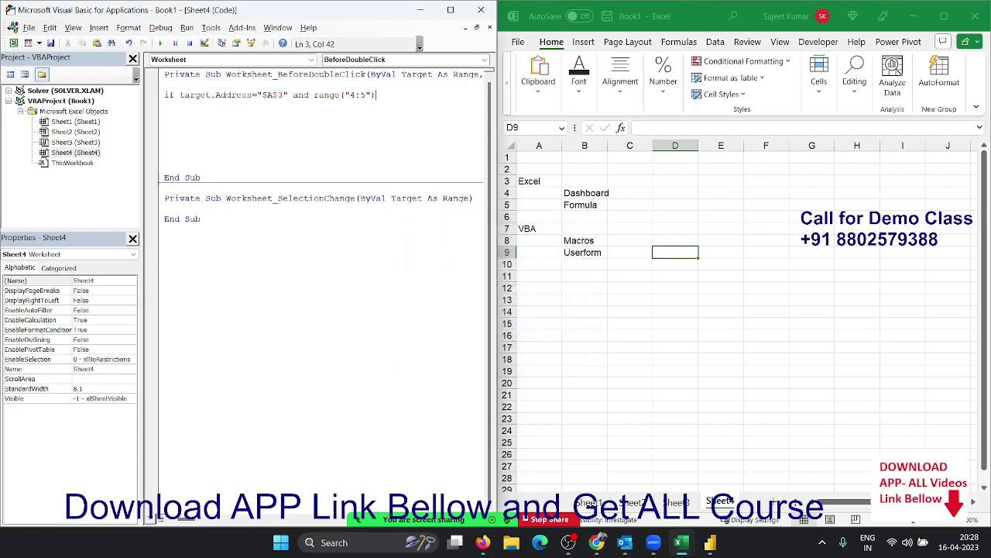
type(".en")
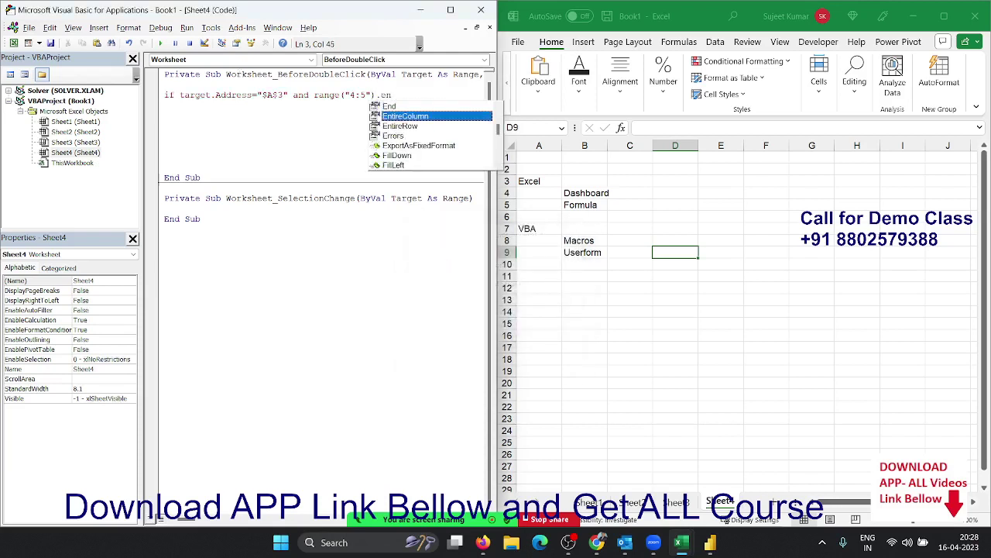
key("Tab")
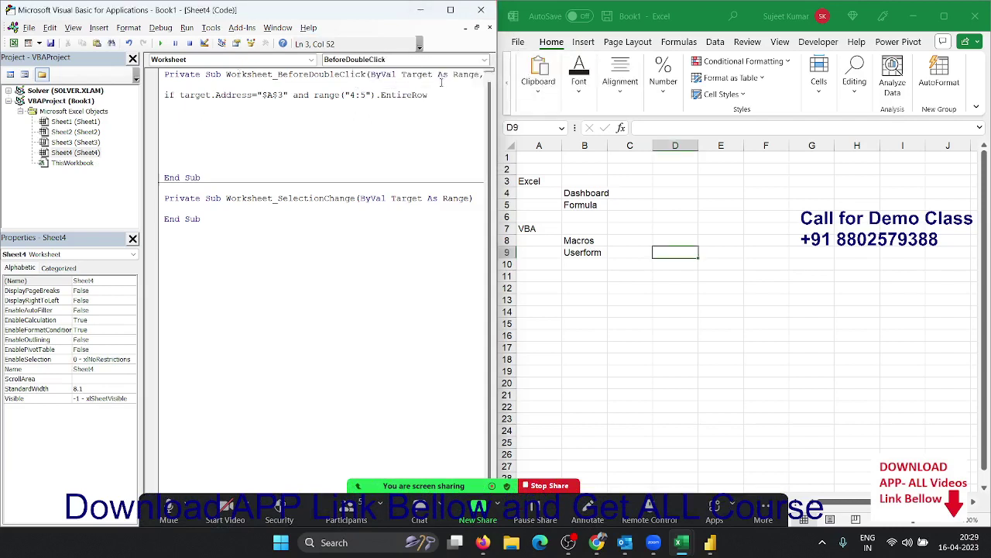
type(".hi")
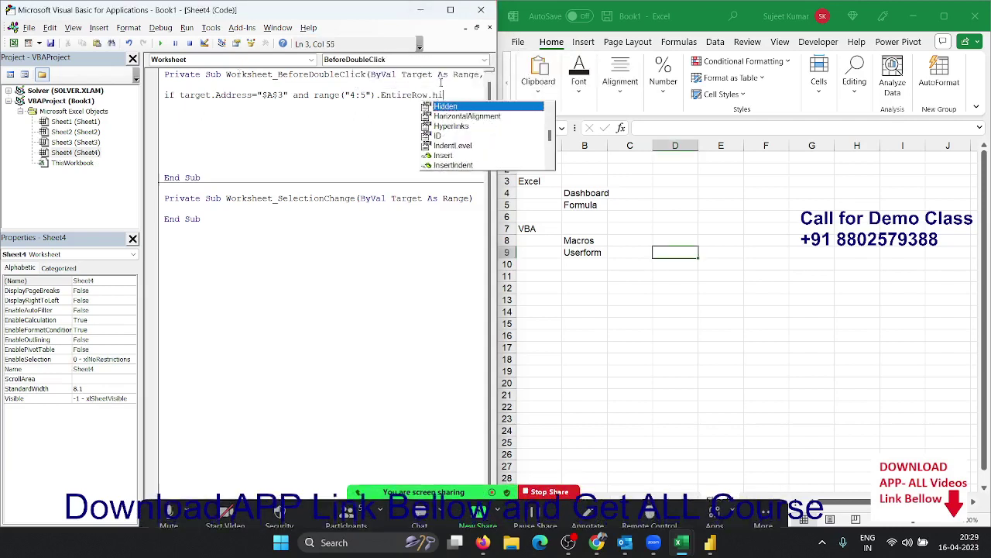
key("Tab")
type("=t")
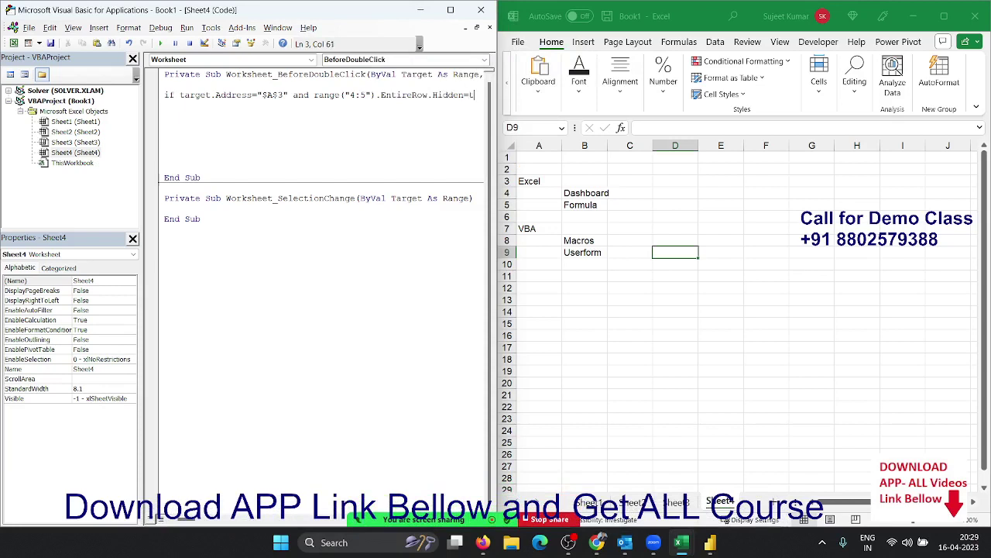
type("he")
key("BackSpace")
key("BackSpace")
key("BackSpace")
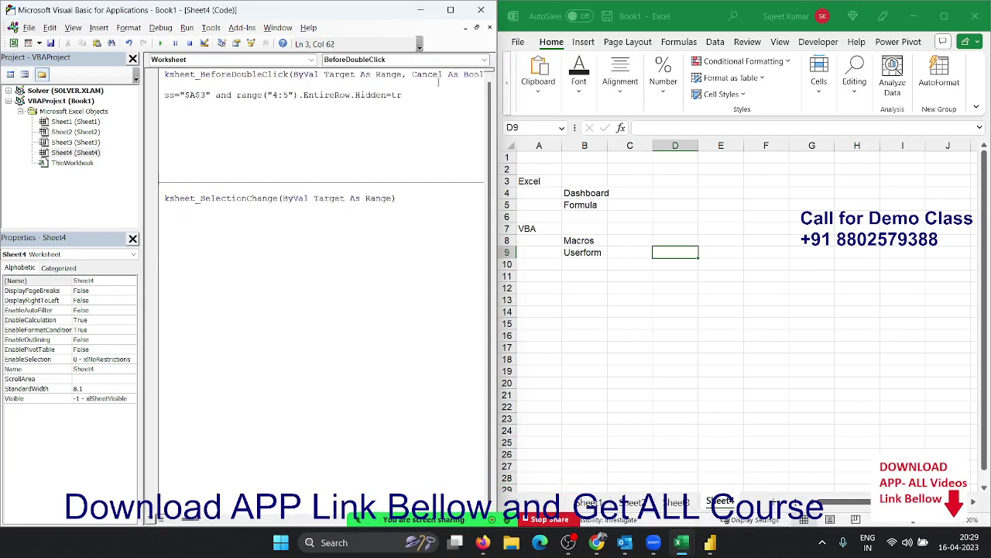
type("rue ")
type("then'")
key("Return")
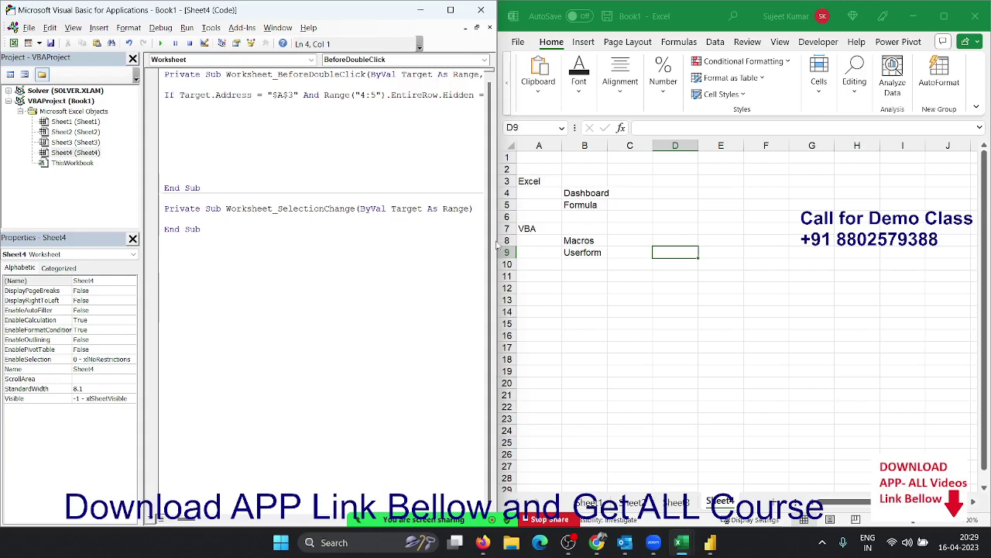
Step: Add Range("4:5").EntireRow.Hidden = False under the If line
left_click_drag(498, 245, 578, 241)
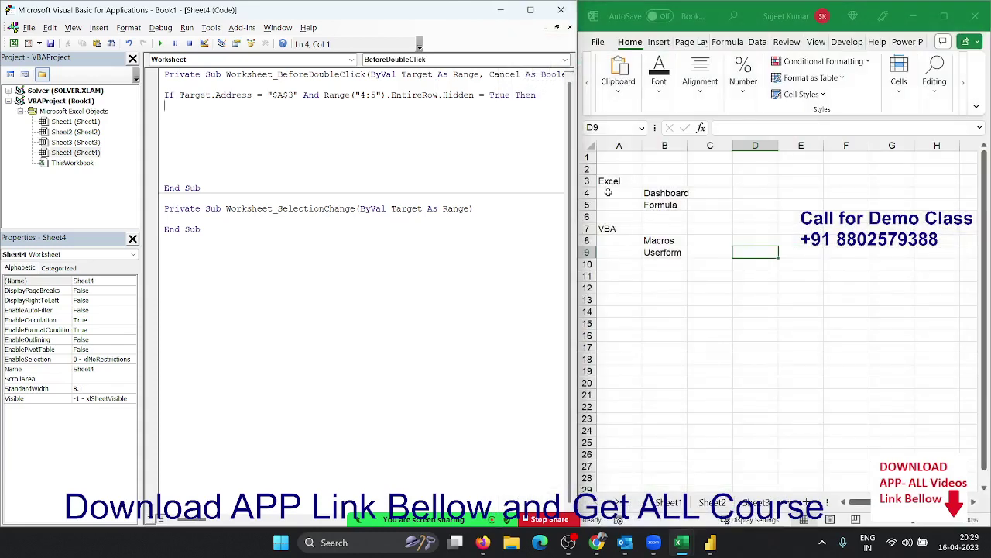
left_click(587, 194)
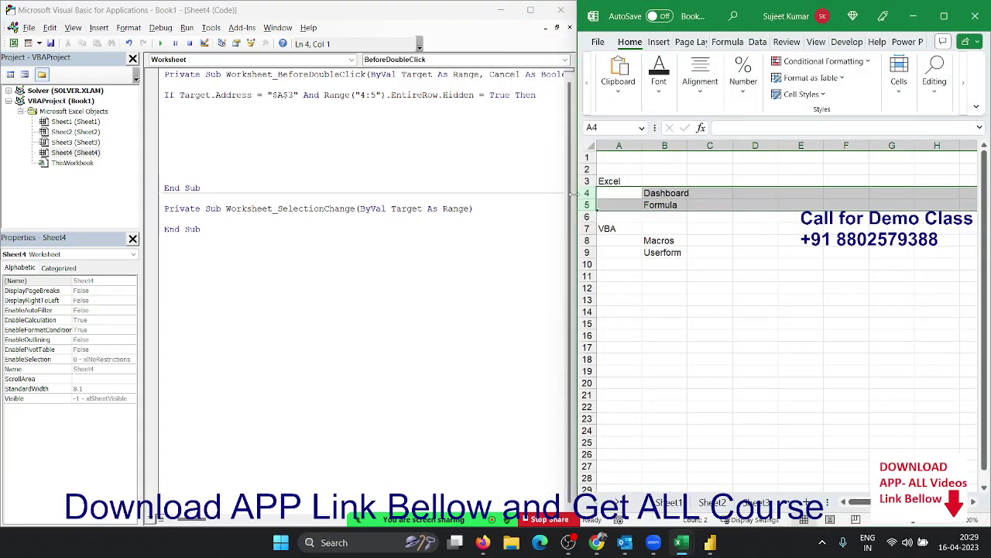
left_click(520, 143)
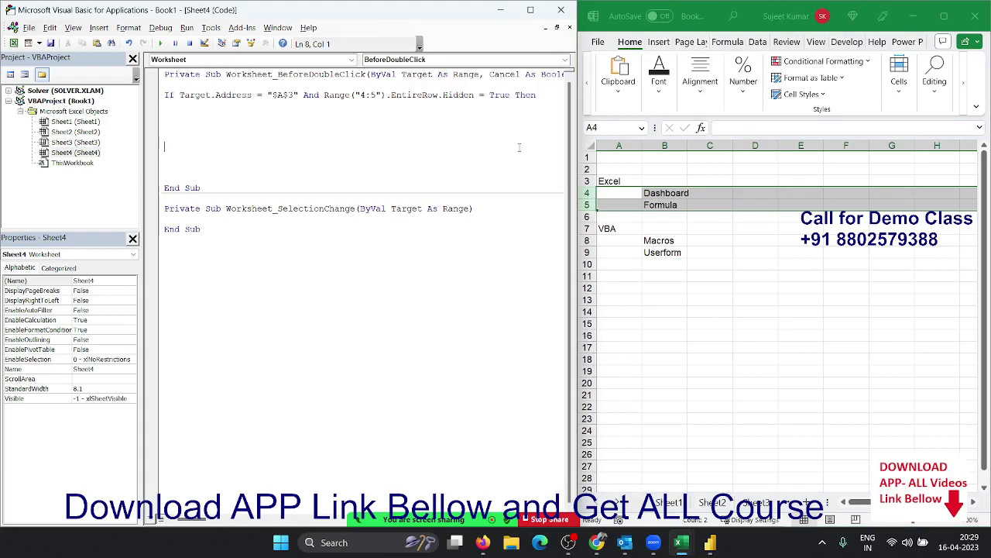
key("Up")
type("range(\"")
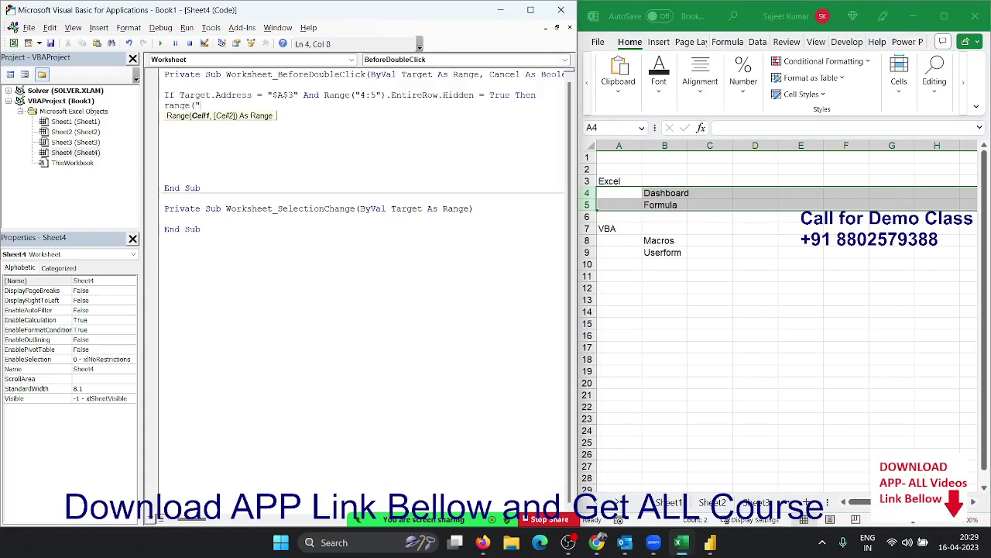
type("4:5")
type("\").")
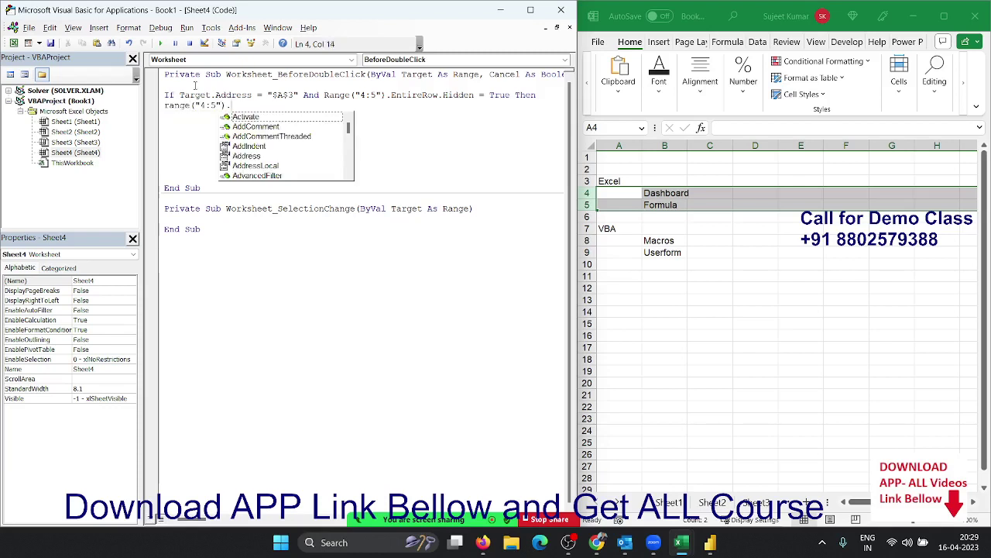
type("en")
key("Down")
key("Down")
key("Tab")
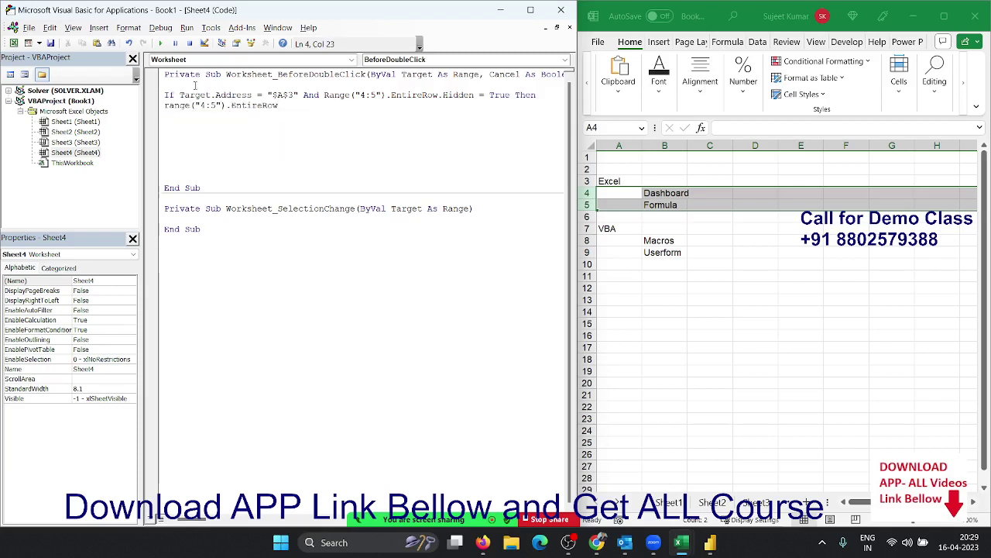
type(".hi")
key("Tab")
type("=")
type("fals")
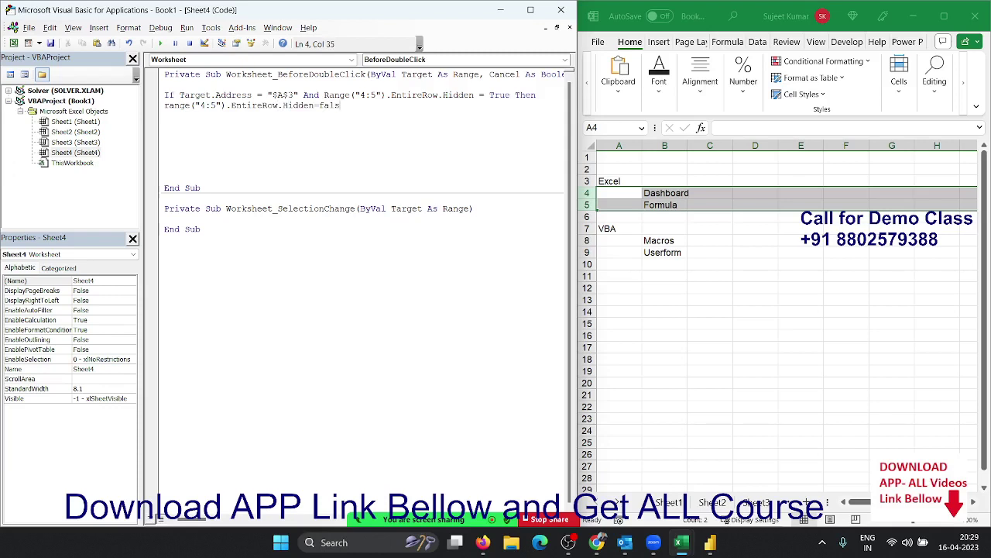
type("e")
key("Return")
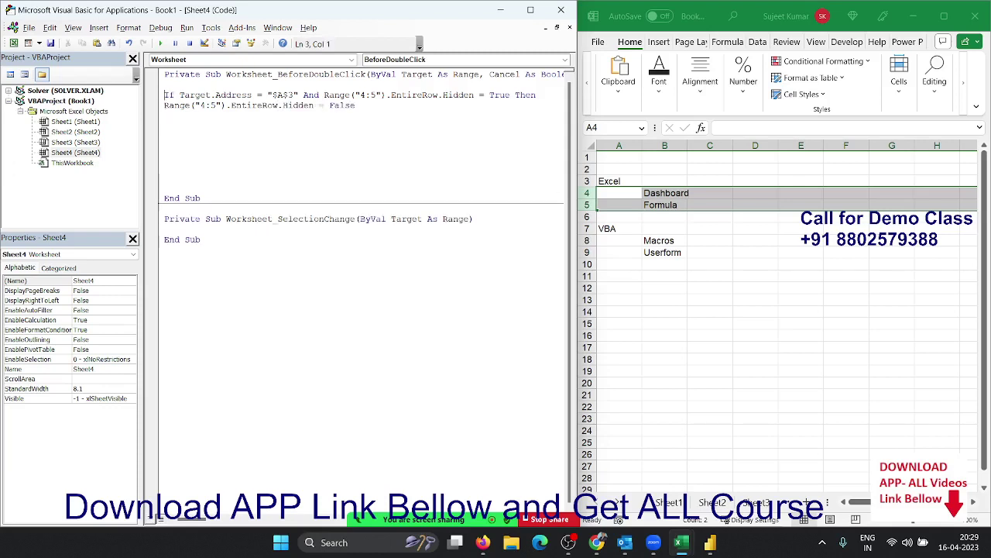
Step: Add an ElseIf line for $A$3 that tests Hidden = False Then
key("shift+Down")
key("ctrl+c")
left_click(164, 115)
type("el")
type("se")
key("ctrl+v")
left_click(365, 169)
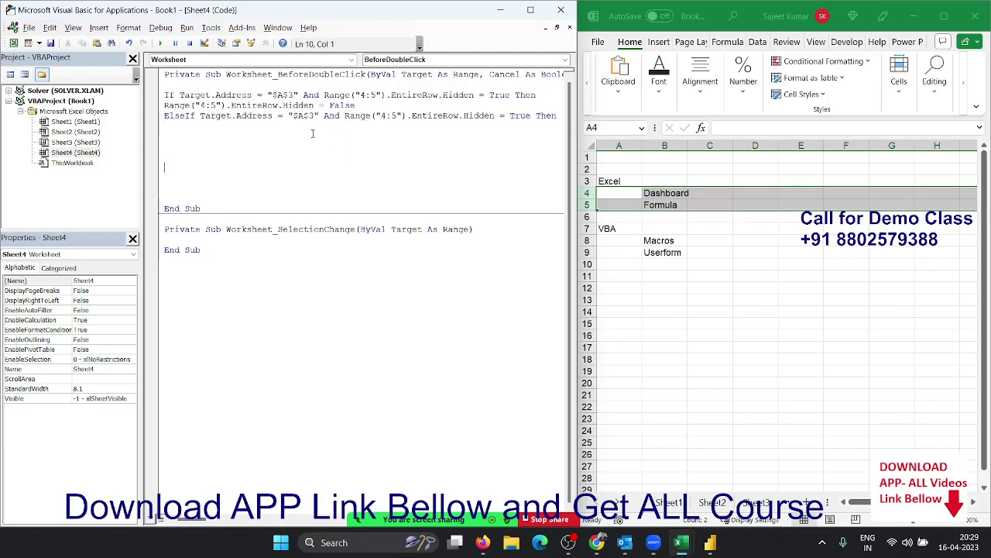
double_click(529, 112)
type("False")
key("Return")
Step: Copy the Range unhide line under the ElseIf and close the block with End If
left_click(357, 104)
left_click_drag(363, 109, 364, 115)
left_click(356, 105)
left_click(164, 115)
key("shift+Up")
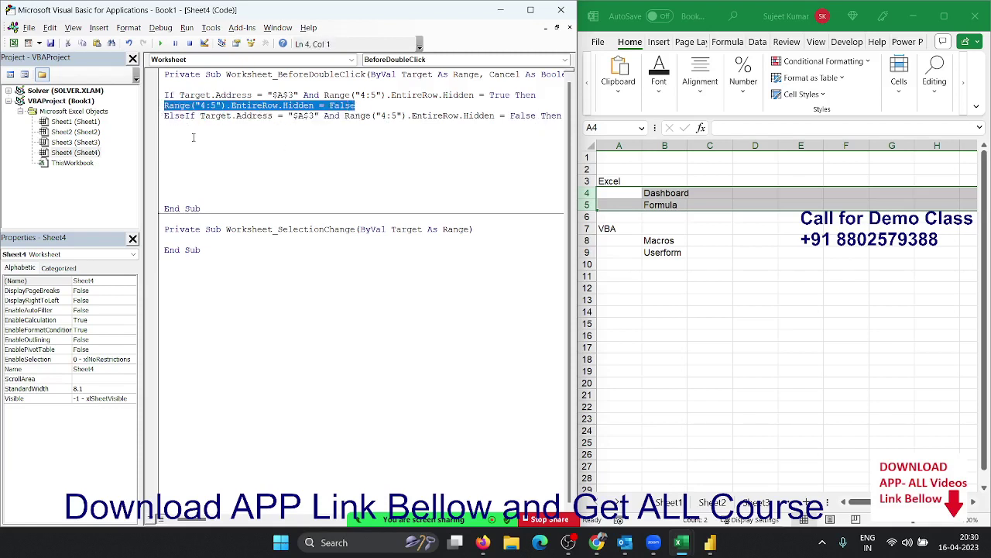
key("ctrl+c")
left_click(182, 132)
key("ctrl+v")
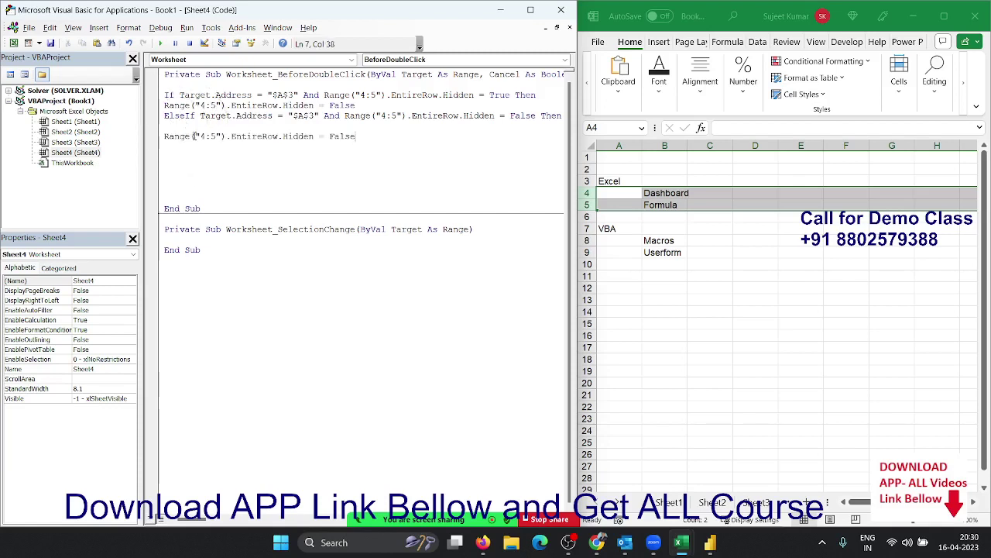
key("Return")
type("End If")
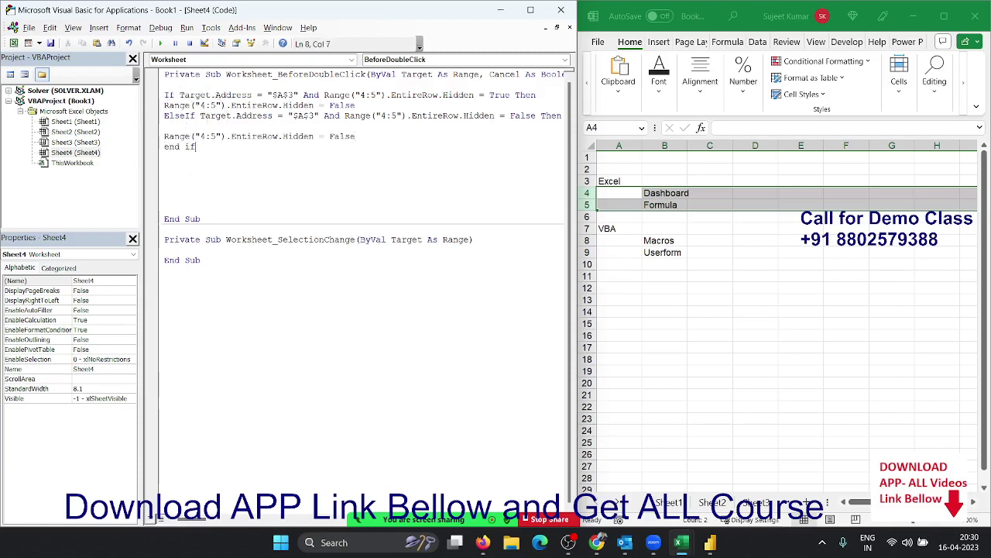
key("Up")
key("Up")
key("Delete")
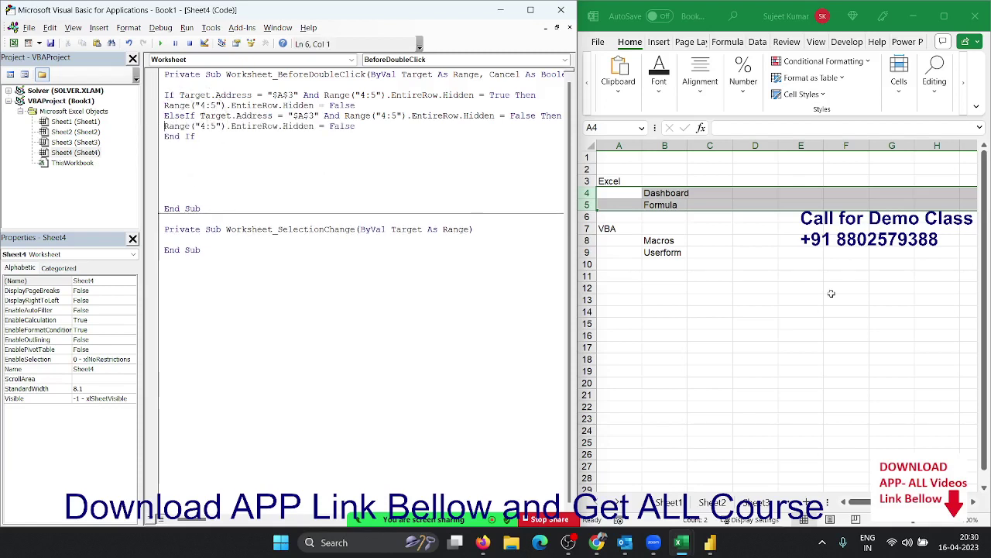
Step: Double-click A3 on the worksheet to test the macro
left_click(810, 300)
double_click(610, 181)
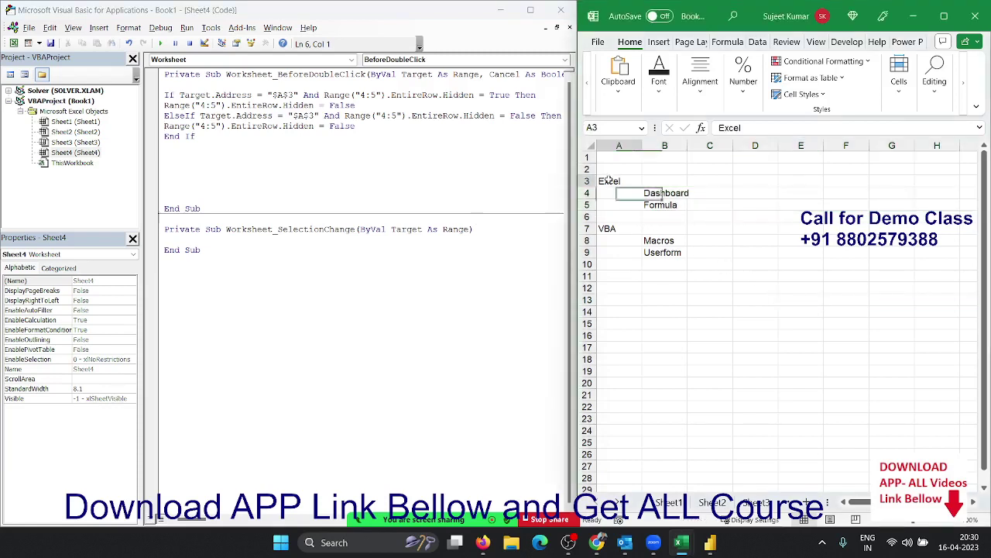
left_click(613, 193)
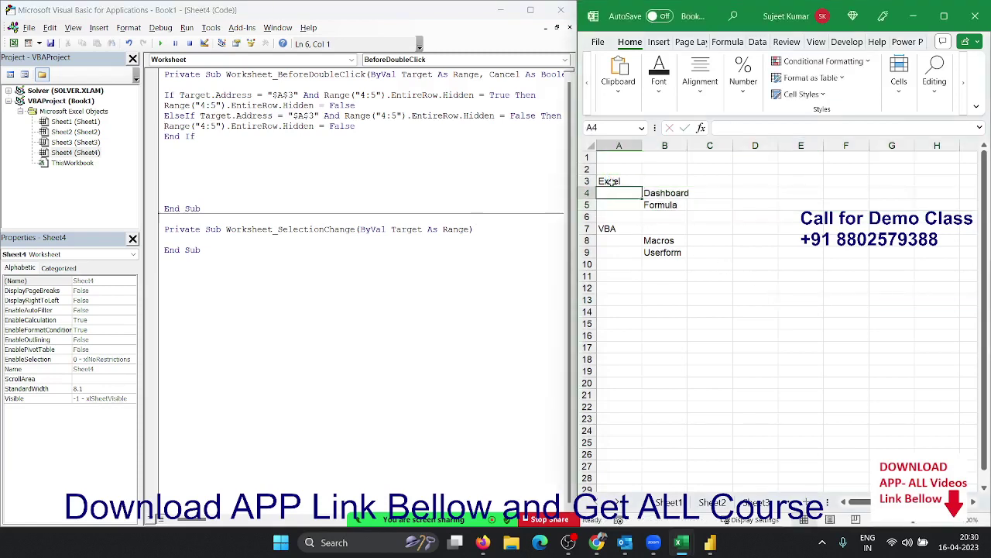
left_click(610, 180)
double_click(610, 180)
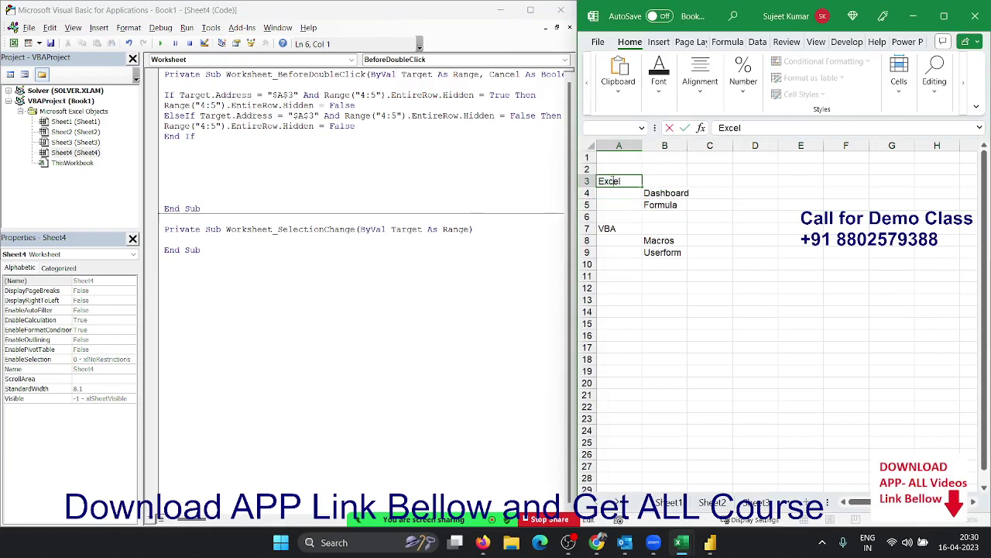
key("Return")
key("Return")
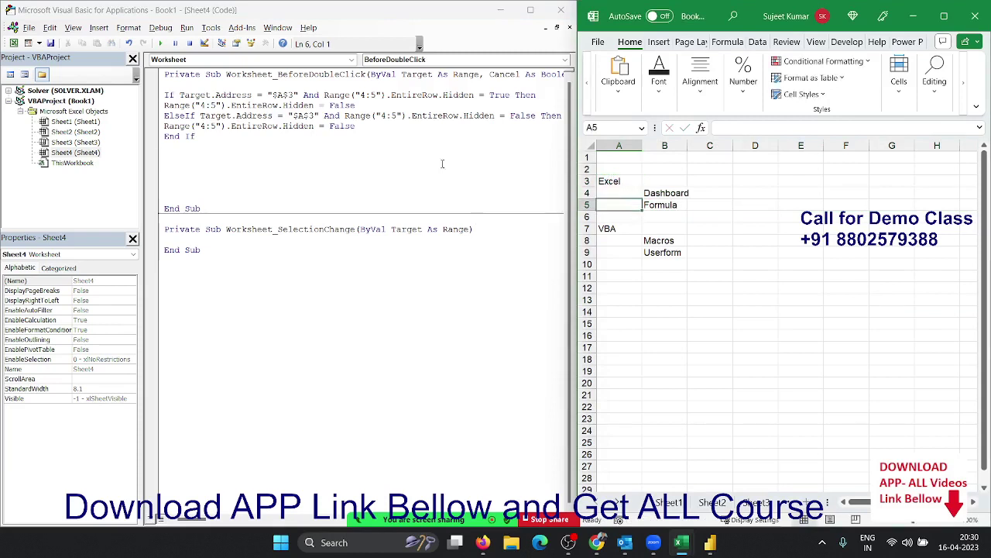
Step: Change the ElseIf branch's Hidden value from False to True
double_click(342, 126)
type("t")
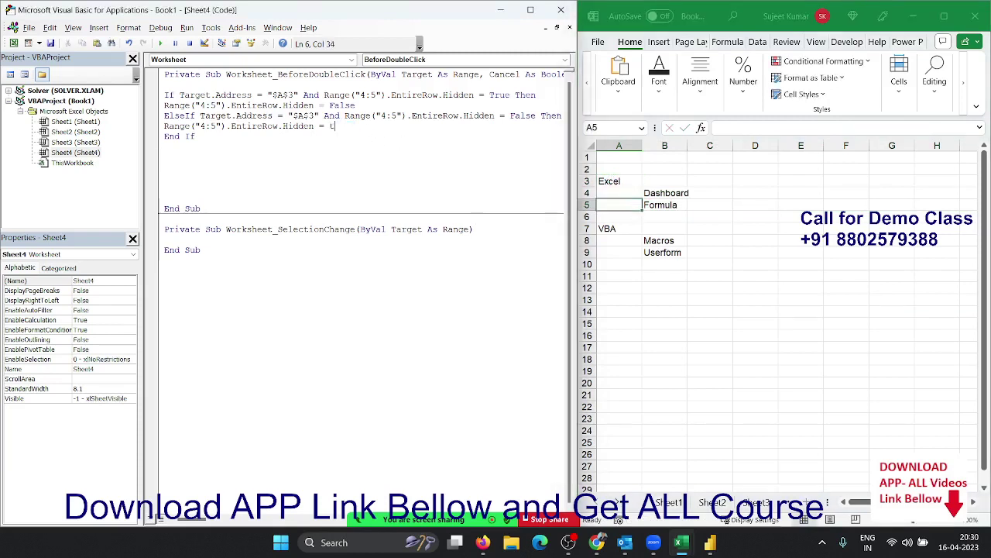
type("ru")
key("BackSpace")
type("e")
left_click(159, 158)
Step: Double-click A3 repeatedly to confirm the Dashboard and Formula rows toggle hidden and shown
left_click(628, 180)
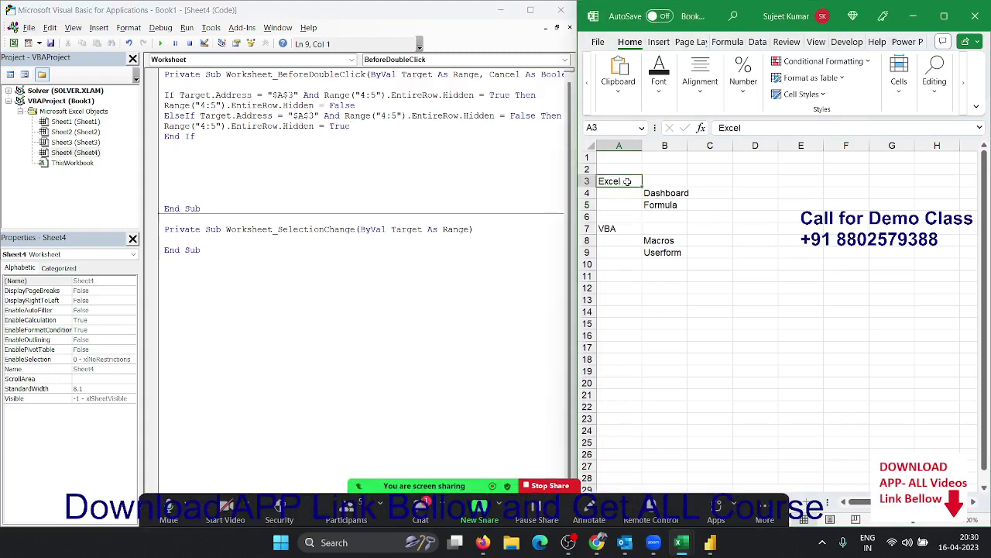
double_click(628, 181)
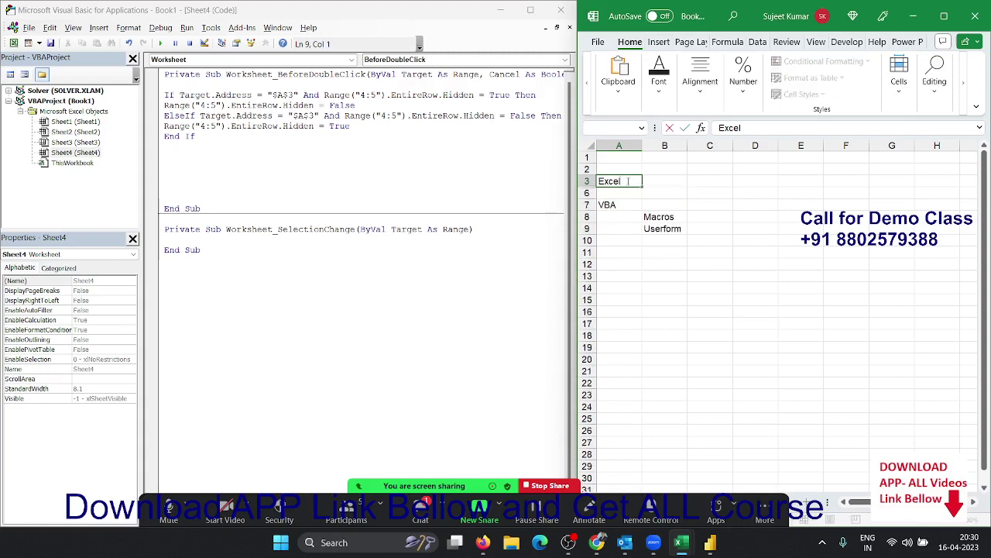
double_click(625, 181)
double_click(625, 181)
left_click(627, 193)
double_click(625, 183)
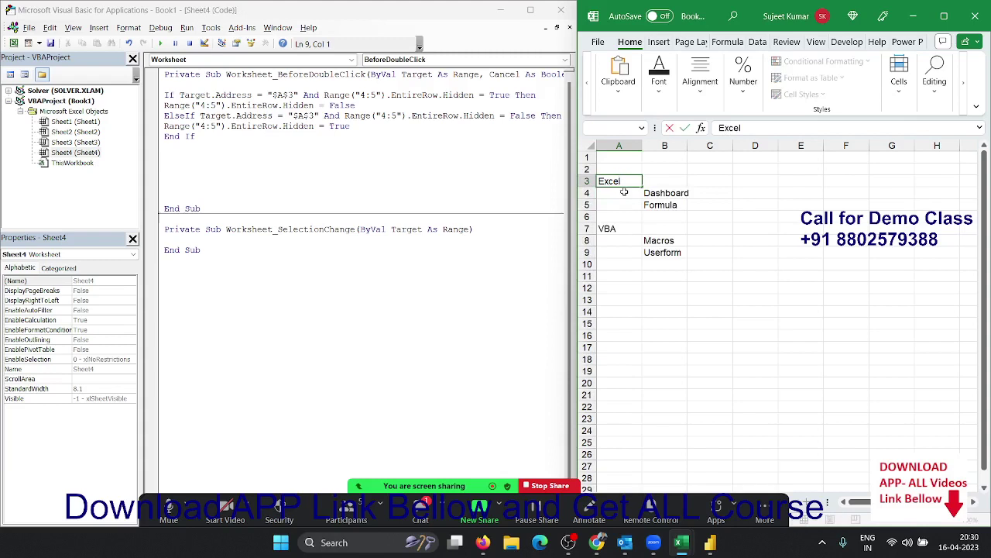
left_click(624, 192)
double_click(624, 181)
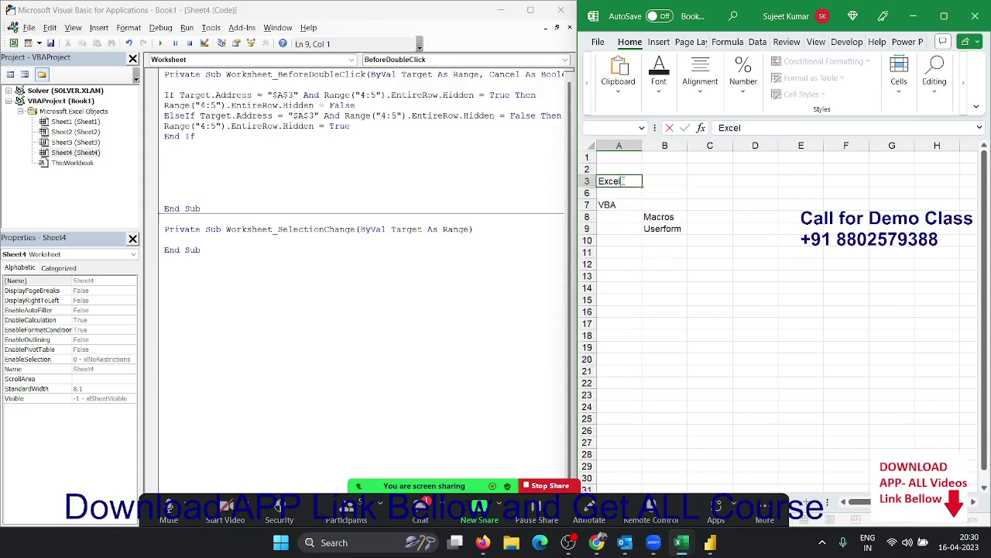
left_click(625, 193)
double_click(625, 181)
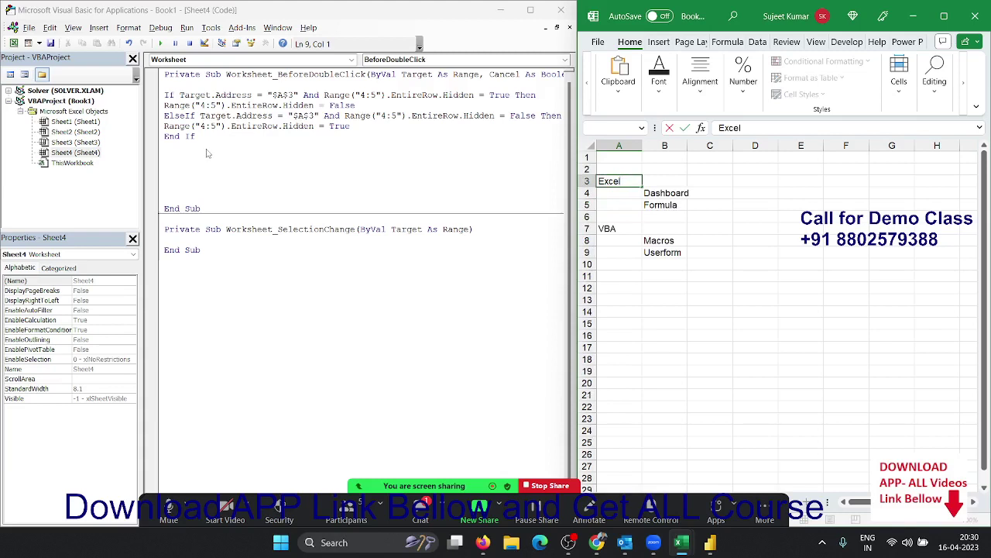
left_click(733, 181)
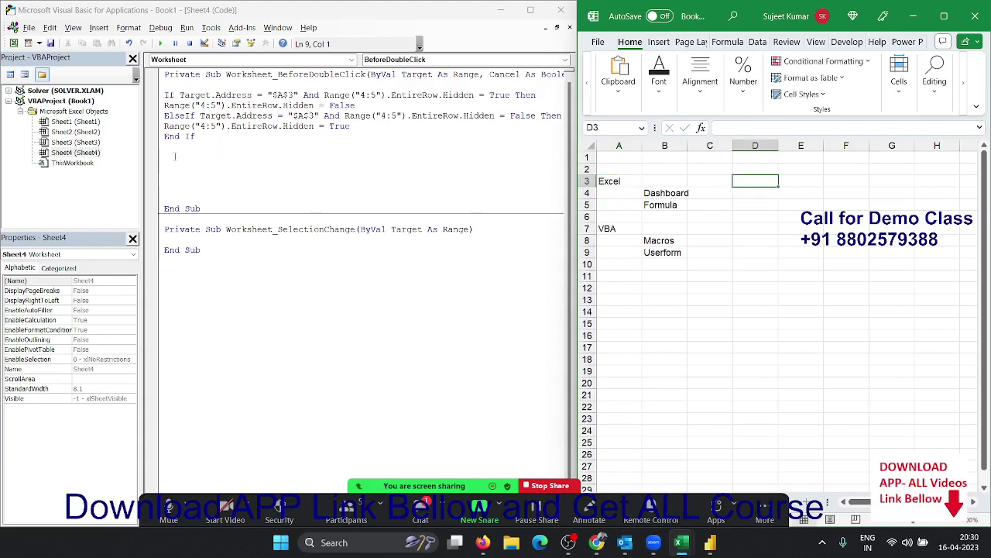
Step: Duplicate the If…End If block and change both $A$3 addresses in the copy to $A$7
left_click_drag(210, 144, 146, 96)
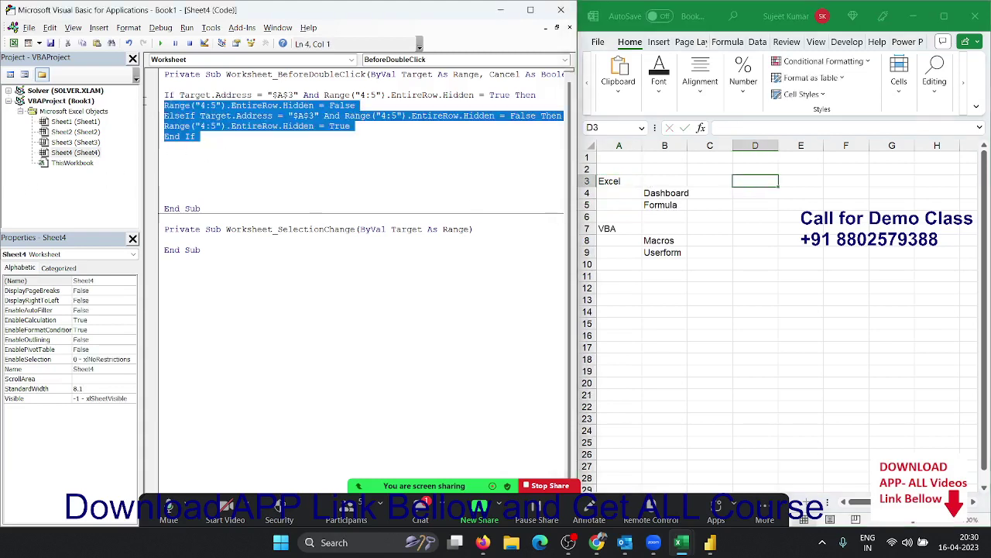
key("ctrl+c")
left_click(178, 162)
key("ctrl+v")
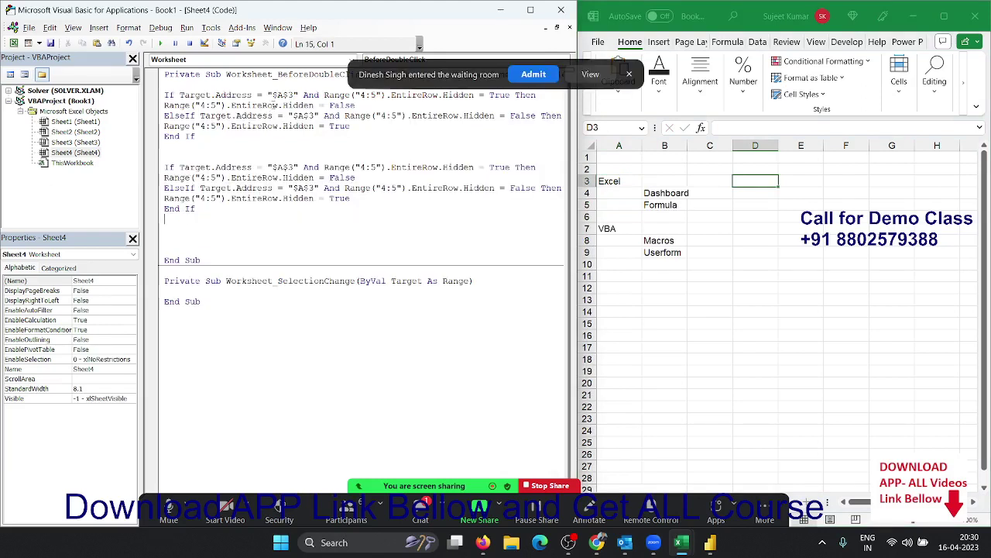
left_click(293, 168)
left_click(542, 78)
key("BackSpace")
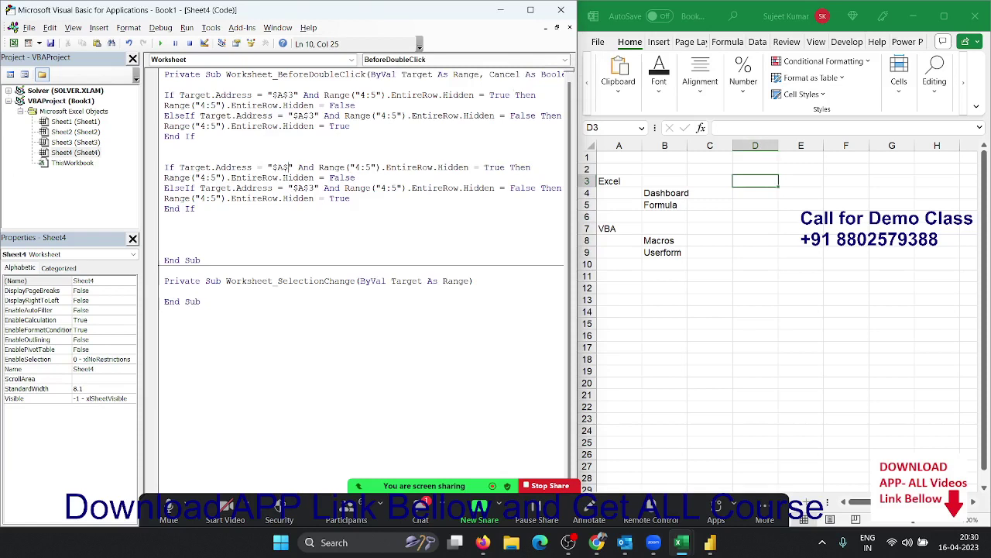
type("7")
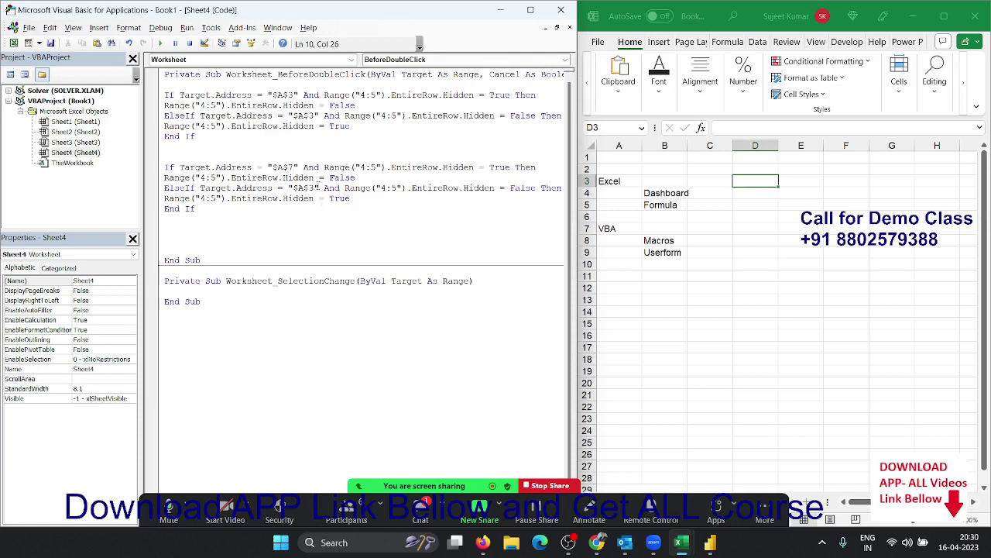
left_click(314, 187)
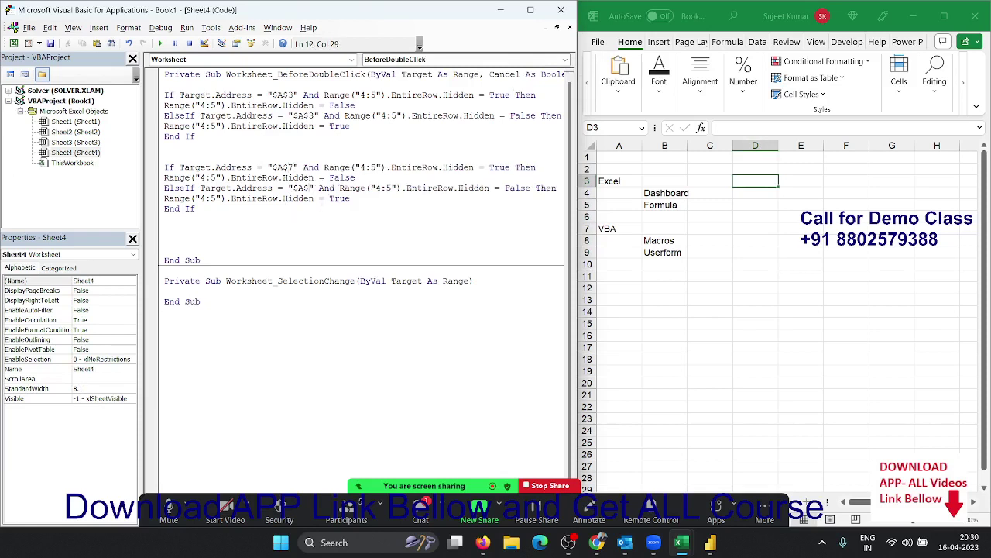
key("BackSpace")
type("7")
left_click(406, 201)
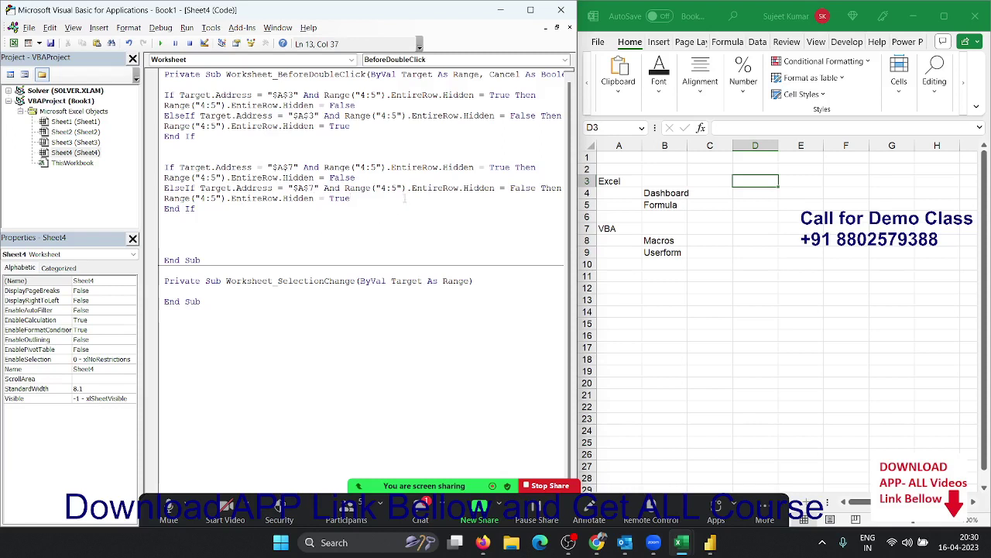
Step: Change the first two row ranges in the copied block from 4:5 to 8:9
left_click(365, 166)
key("BackSpace")
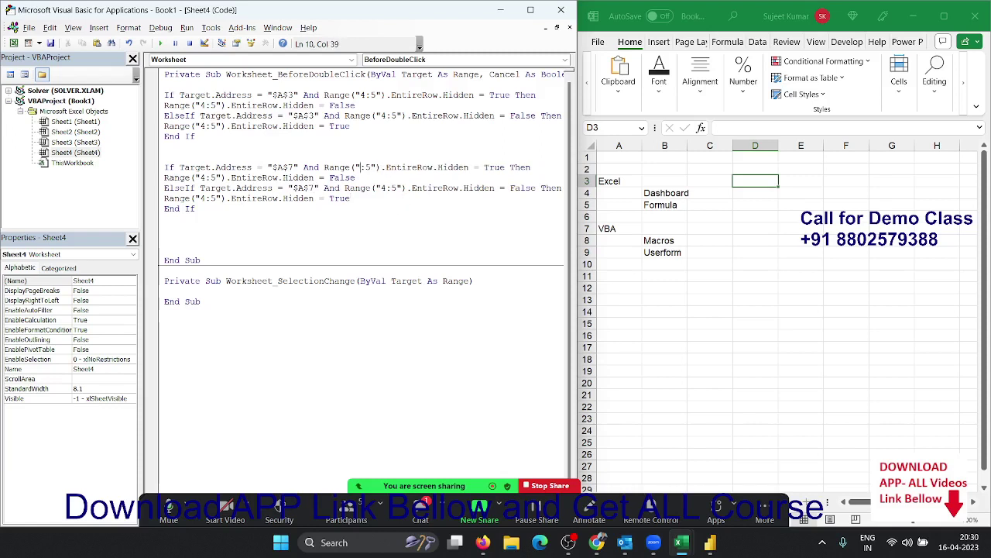
type("8")
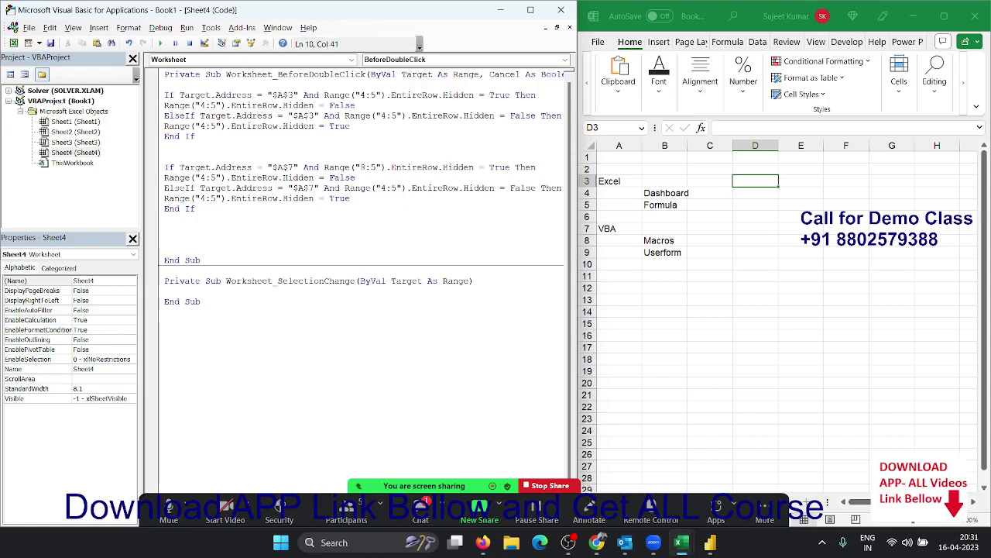
key("Delete")
type("9")
key("BackSpace")
type("8")
key("Delete")
type("9")
Step: Change the remaining two Range("4:5") references to Range("8:9")
left_click(234, 229)
left_click(205, 177)
key("BackSpace")
type("8")
key("Right")
key("Delete")
type("9")
left_click(205, 199)
key("BackSpace")
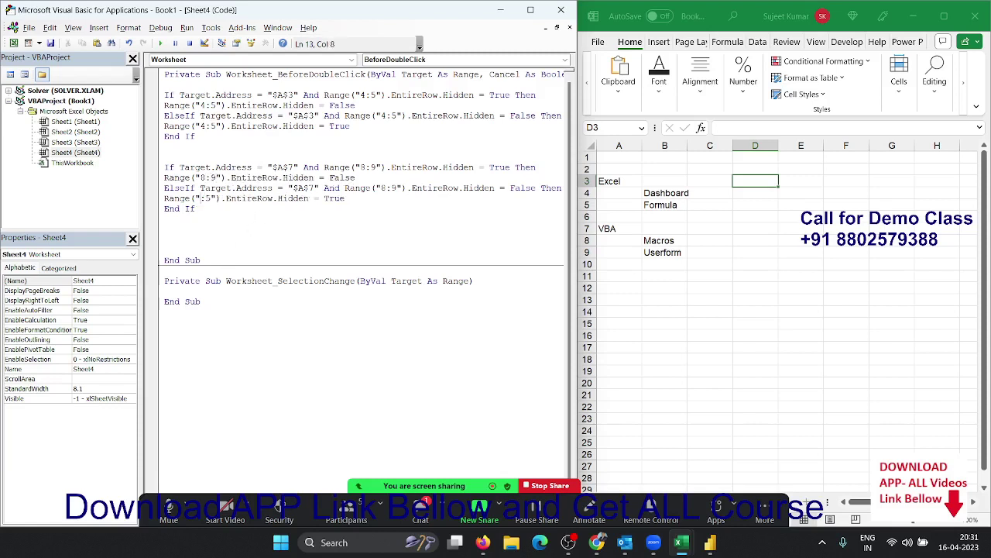
type("8")
key("Right")
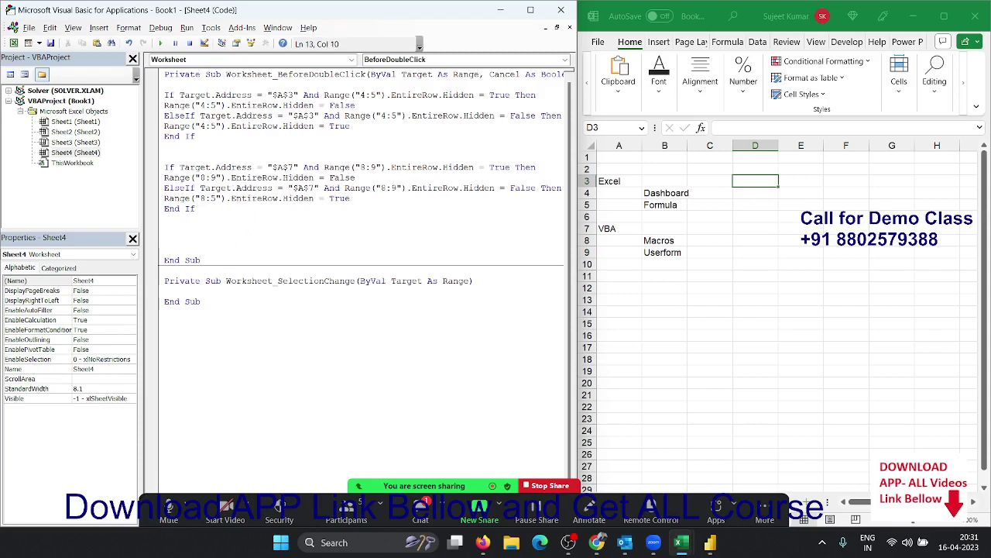
key("Delete")
type("9")
Step: Double-click A7 to hide rows 8:9, then double-click again to show them
left_click(282, 198)
left_click(629, 228)
double_click(628, 228)
left_click(630, 251)
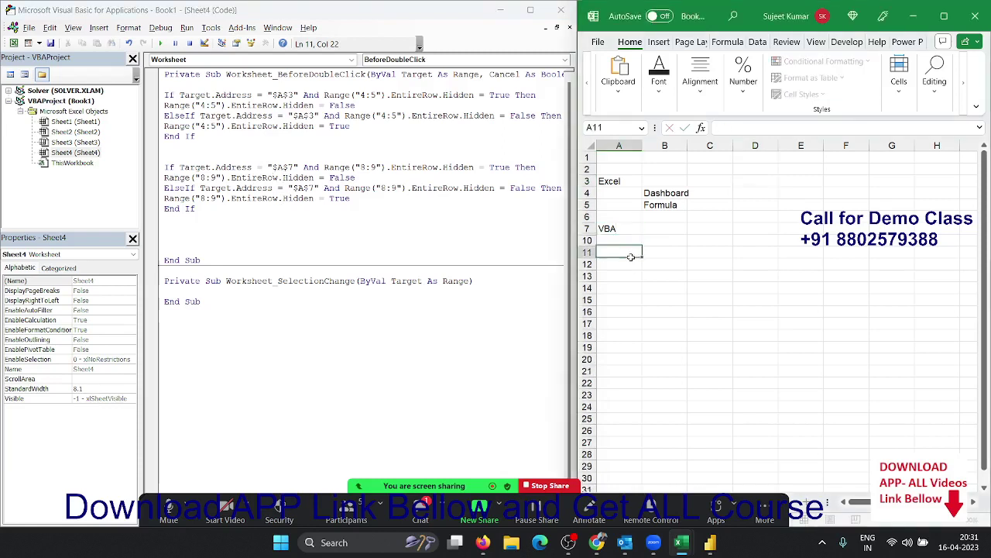
double_click(619, 228)
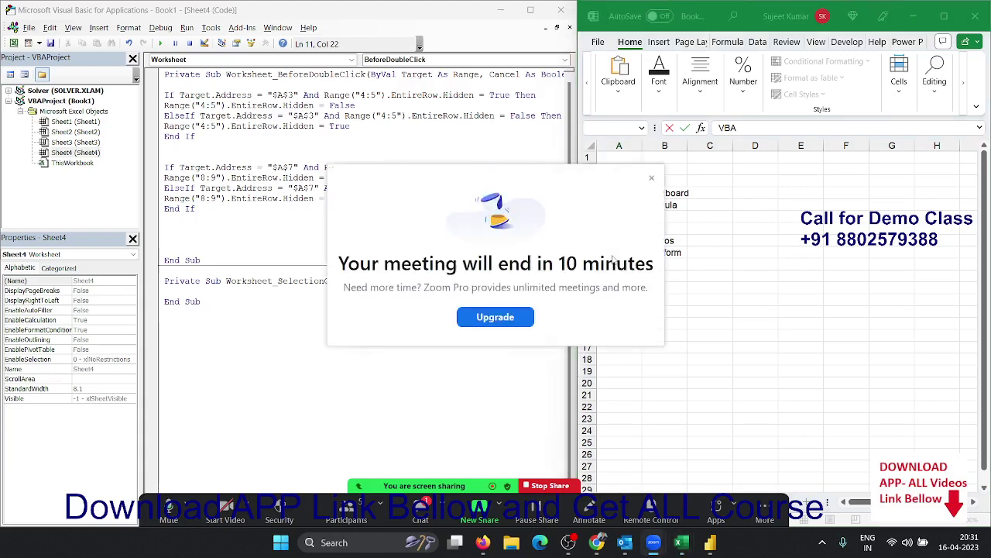
left_click(652, 179)
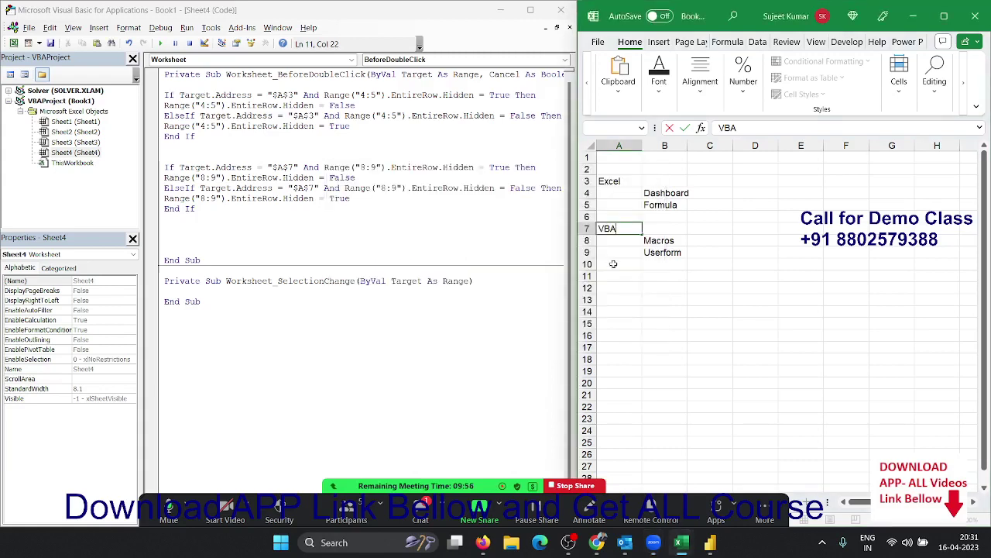
left_click(420, 510)
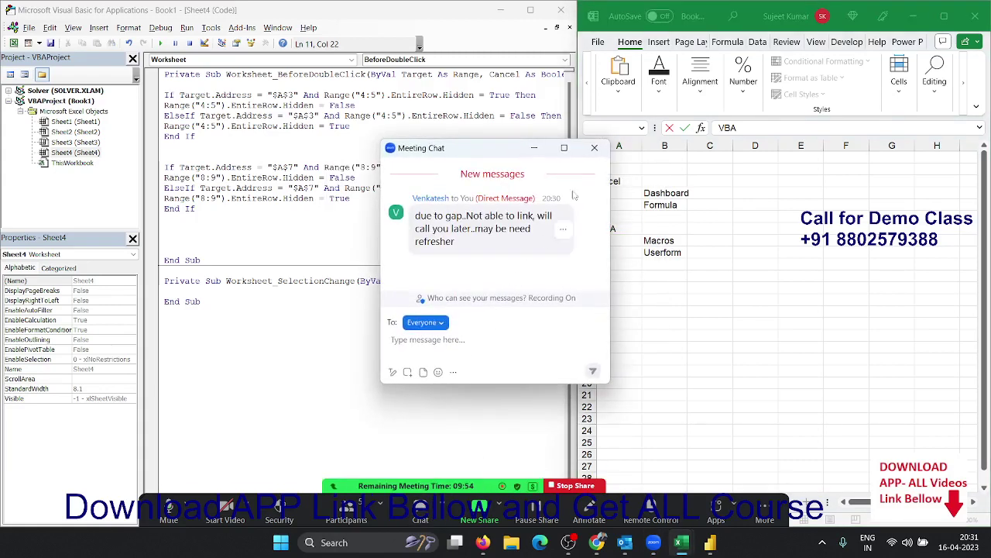
left_click(593, 148)
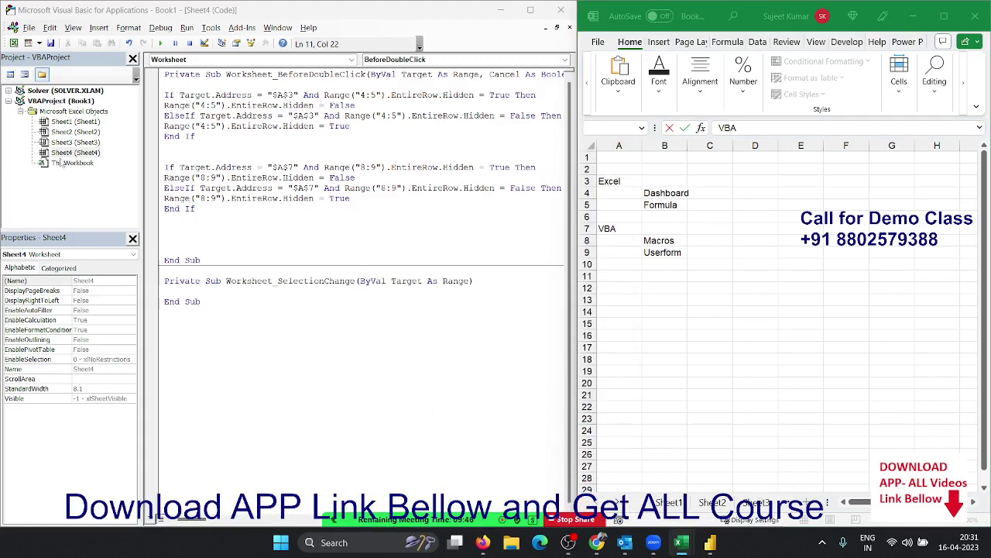
left_click(673, 232)
left_click(663, 262)
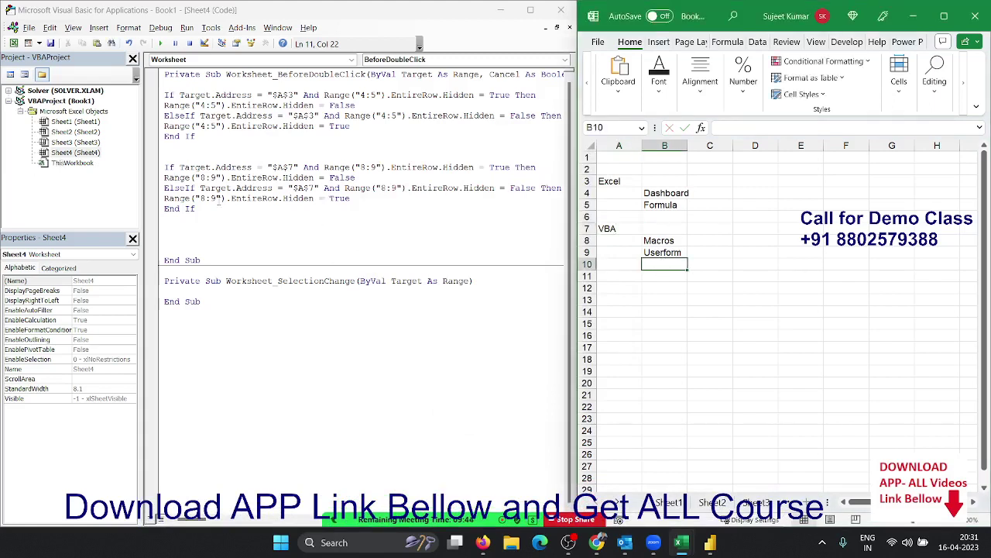
Step: Open the ThisWorkbook code module and select the Workbook object
double_click(91, 164)
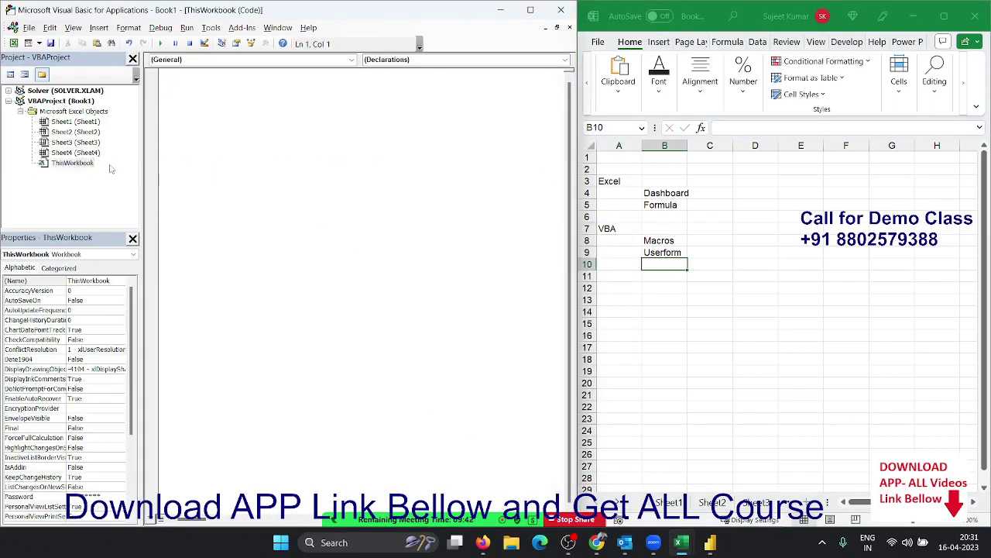
left_click(441, 62)
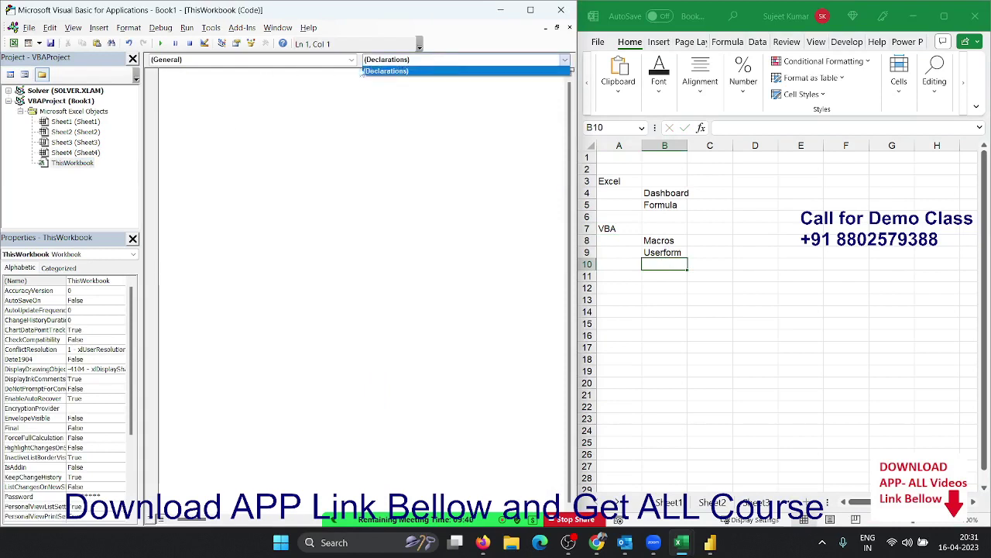
left_click(312, 68)
left_click(310, 60)
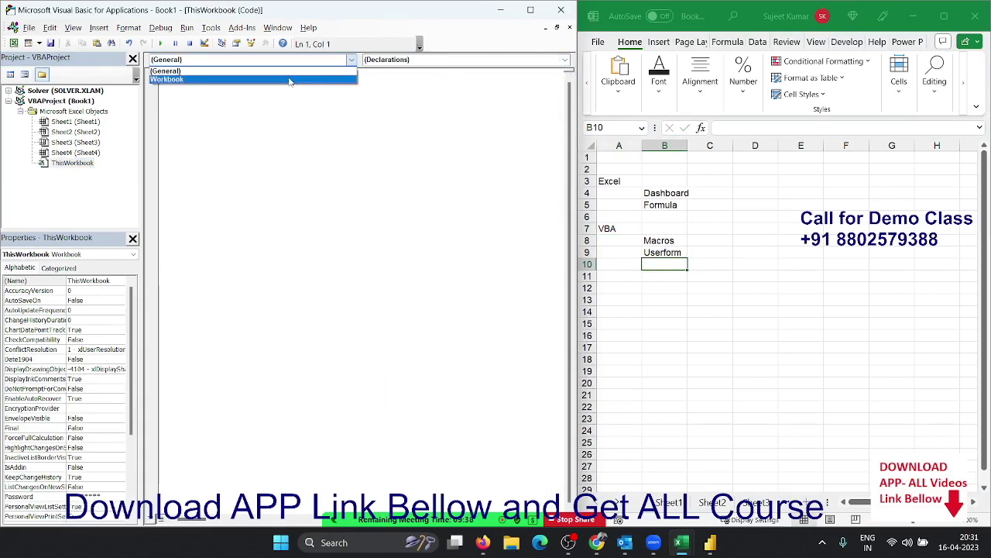
left_click(292, 79)
left_click(526, 61)
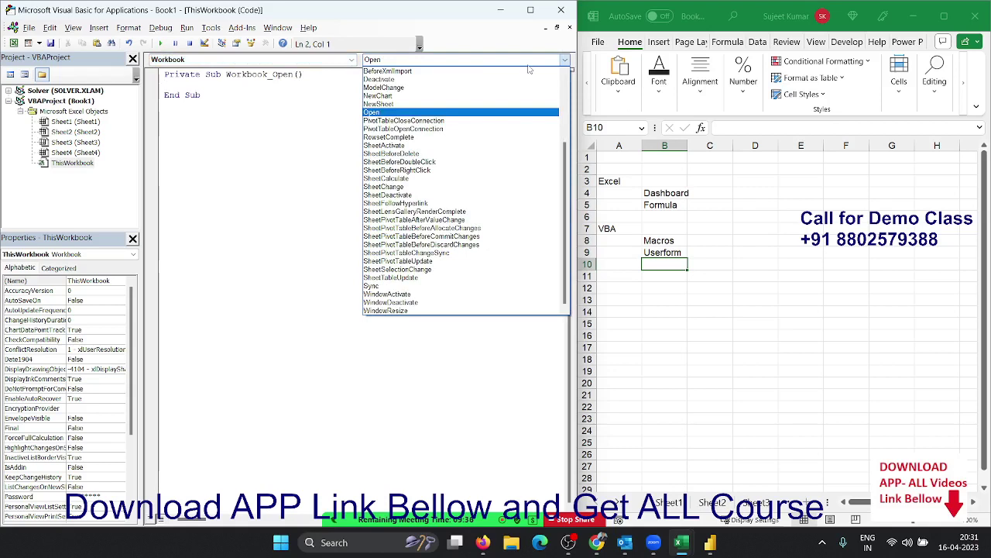
Step: Choose the NewSheet event from the procedure list to insert its empty procedure
key("Up")
key("Up")
key("Up")
key("Up")
key("Up")
key("Down")
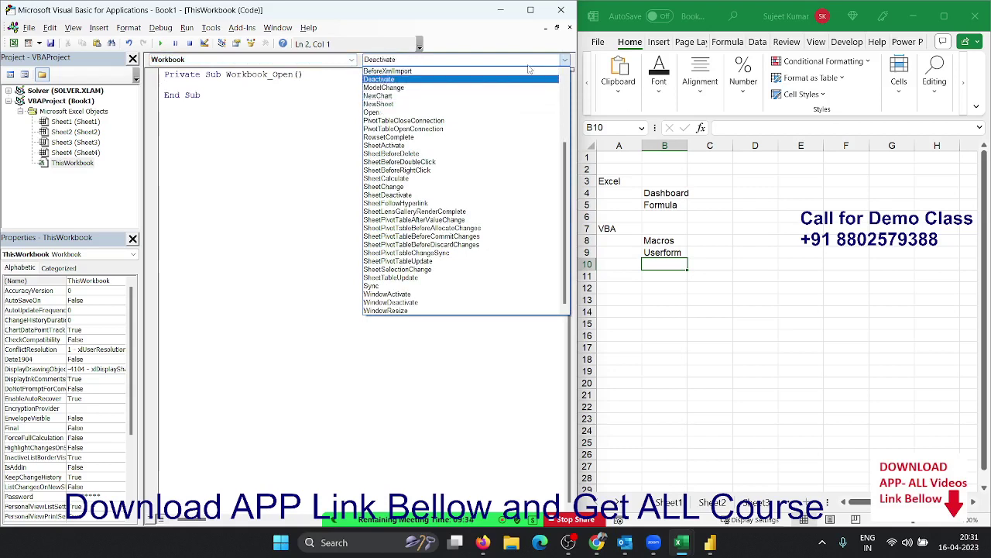
key("Down")
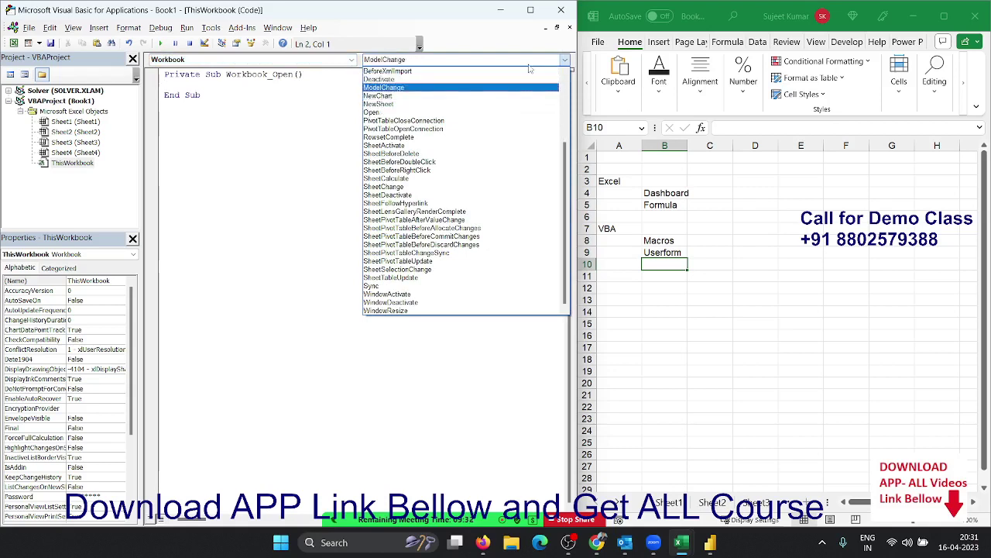
key("Down")
key("Down")
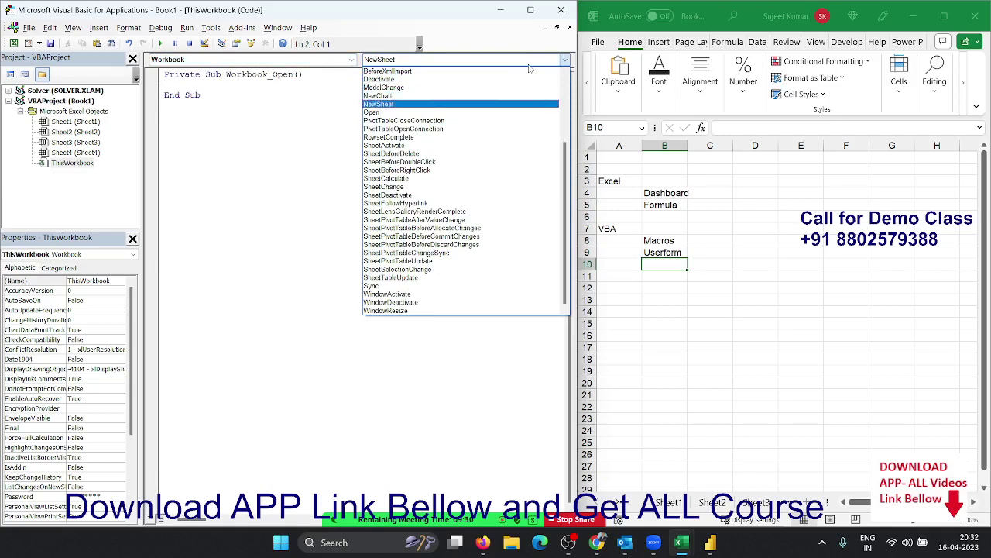
key("Down")
key("Down")
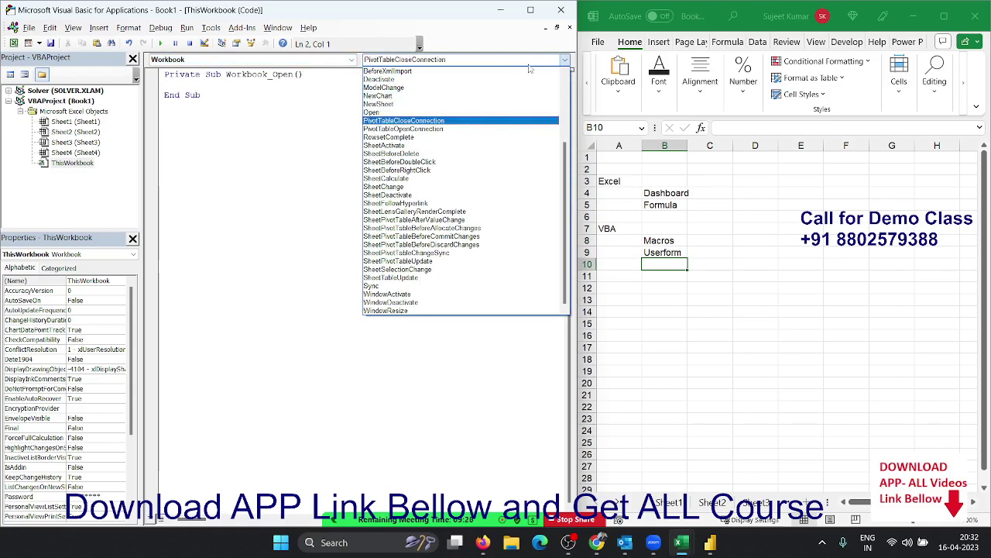
key("Down")
key("Down")
key("Up")
key("Up")
key("Down")
key("Down")
key("Down")
key("Down")
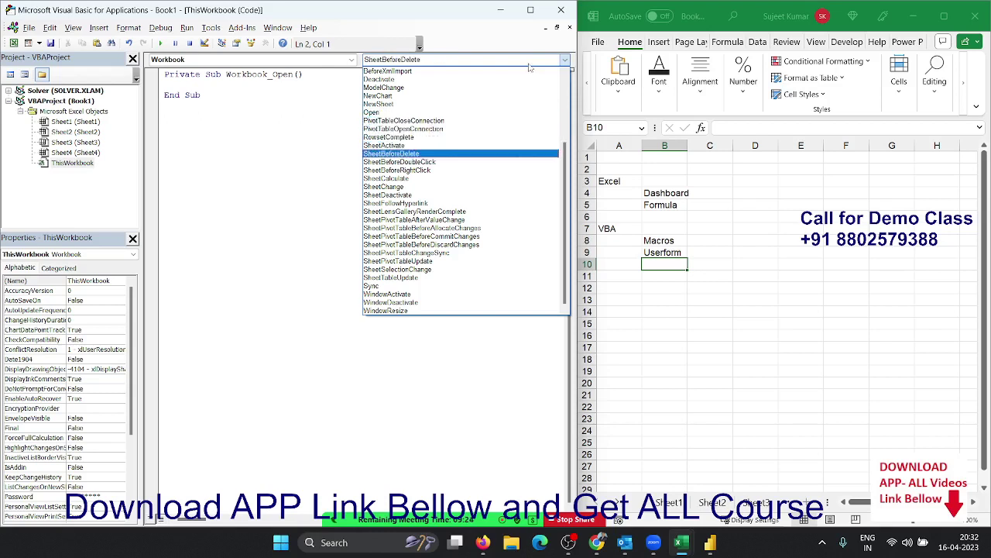
key("Up")
key("Down")
key("Down")
key("Down")
key("Down")
key("Down")
key("Down")
key("Down")
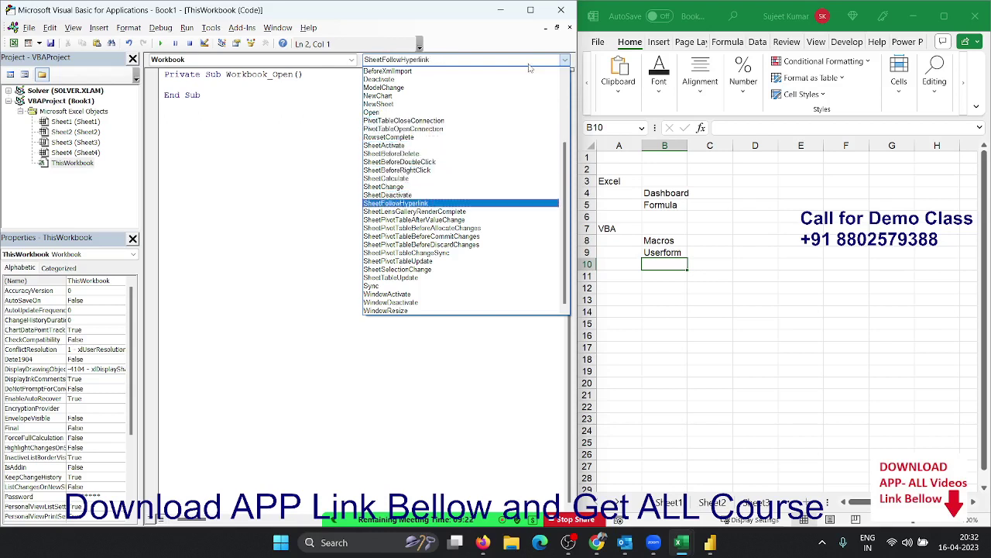
key("Down")
key("Down")
key("Down")
key("Down")
key("Down")
key("Down")
key("Down")
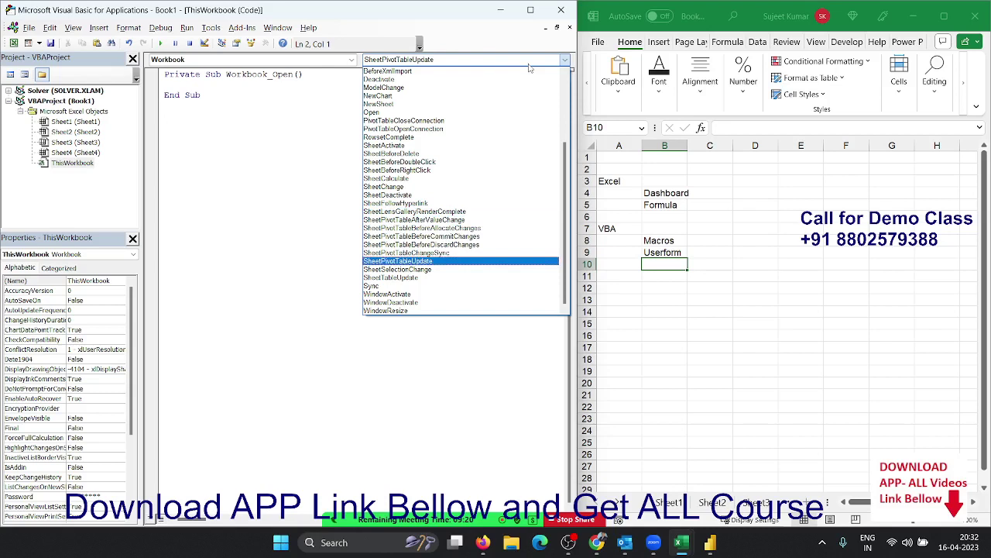
key("Up")
key("Up")
key("Up")
key("Up")
key("Up")
key("Up")
key("Up")
key("Up")
key("Up")
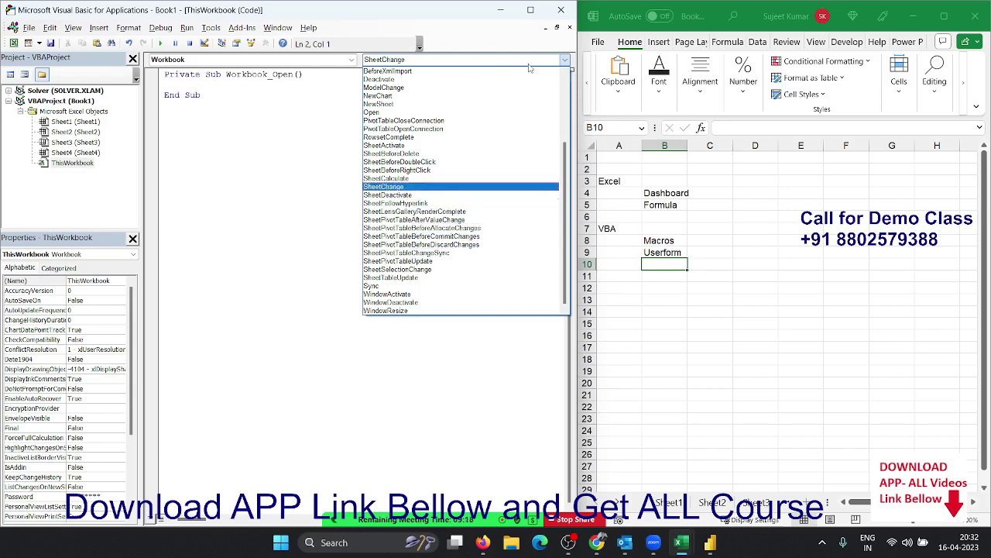
key("Up")
key("Up")
key("Up")
key("Up")
key("Up")
key("Up")
key("Up")
key("Up")
key("Up")
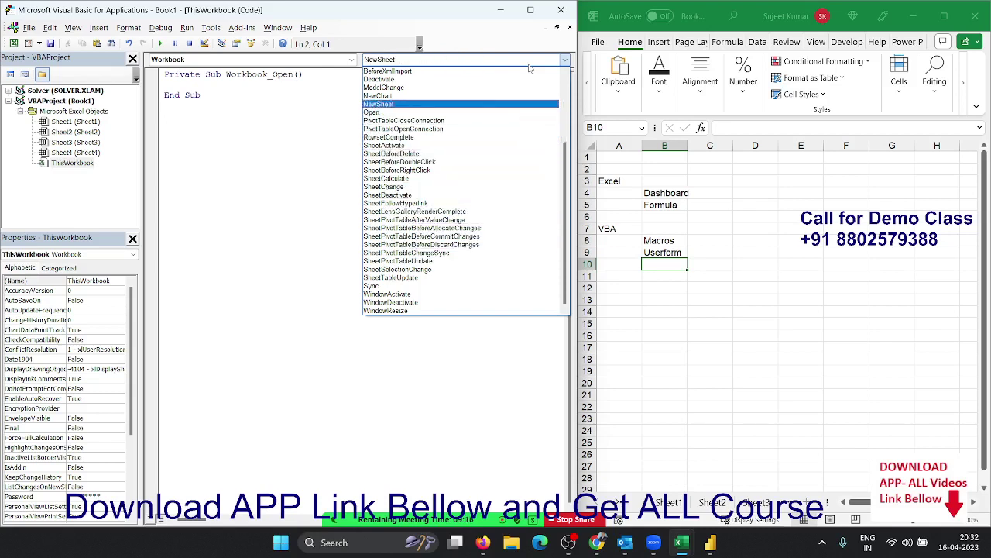
key("Return")
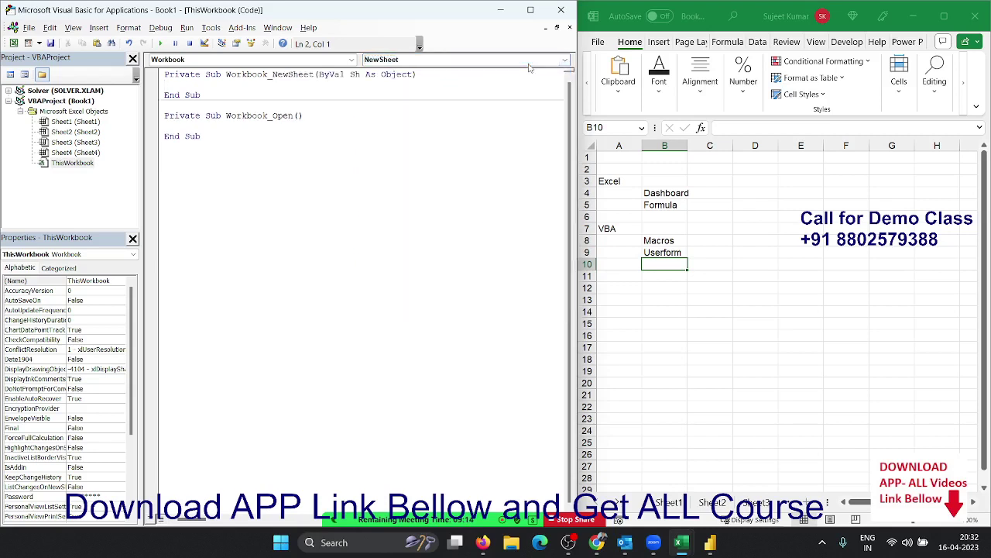
Step: Write a = InputBox("Enter Sheet Name") and Sh.Name = a inside Workbook_NewSheet
key("Return")
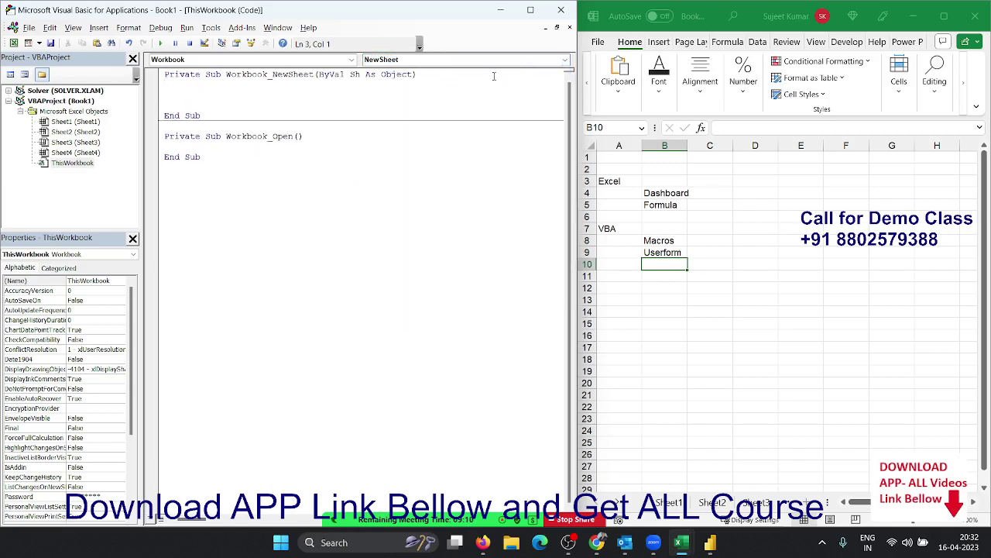
type("inputbo")
key("BackSpace")
key("BackSpace")
key("BackSpace")
key("BackSpace")
key("BackSpace")
type("a")
type("input")
type("box(")
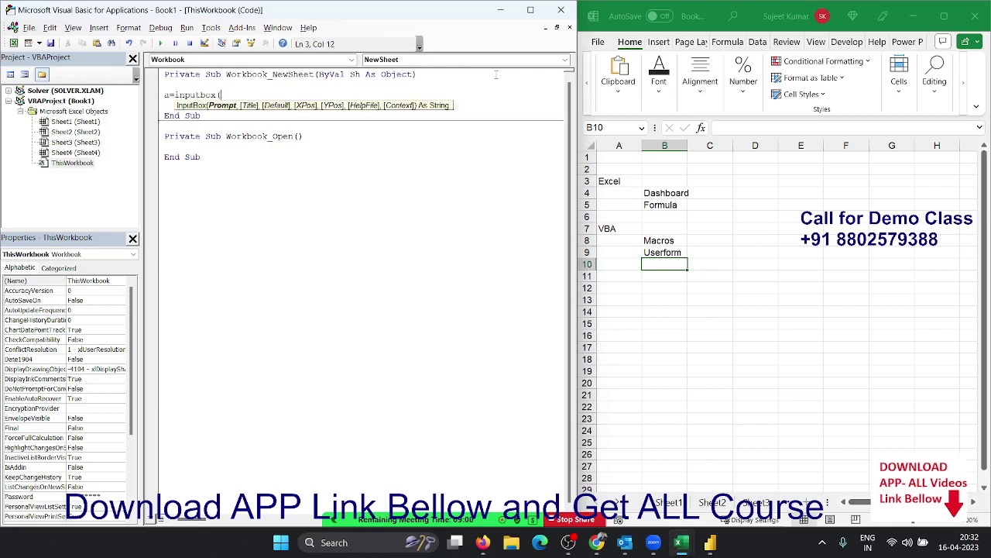
type("\"Enter ")
type("Sheet ")
type("Name")
type(")")
key("Return")
type("act")
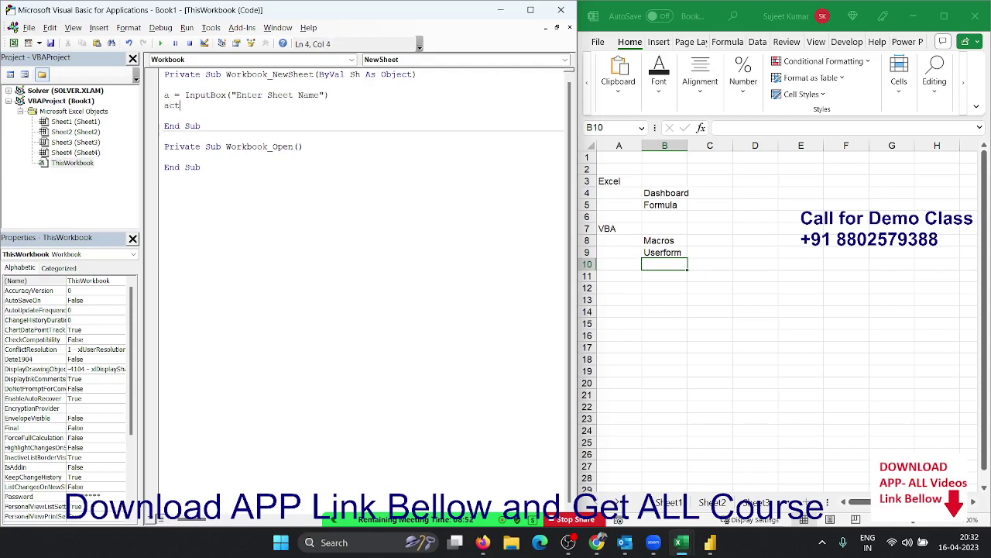
type("iveshe")
type("et")
key("BackSpace")
key("BackSpace")
key("BackSpace")
key("BackSpace")
key("BackSpace")
key("BackSpace")
key("BackSpace")
key("BackSpace")
type("s")
type("h.")
type("name")
type("= a")
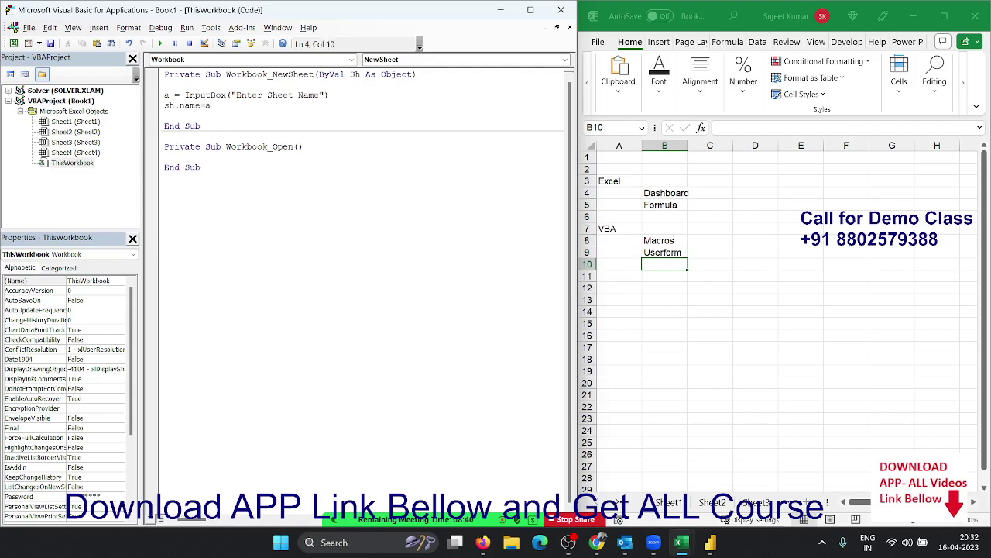
left_click(206, 95)
left_click(758, 502)
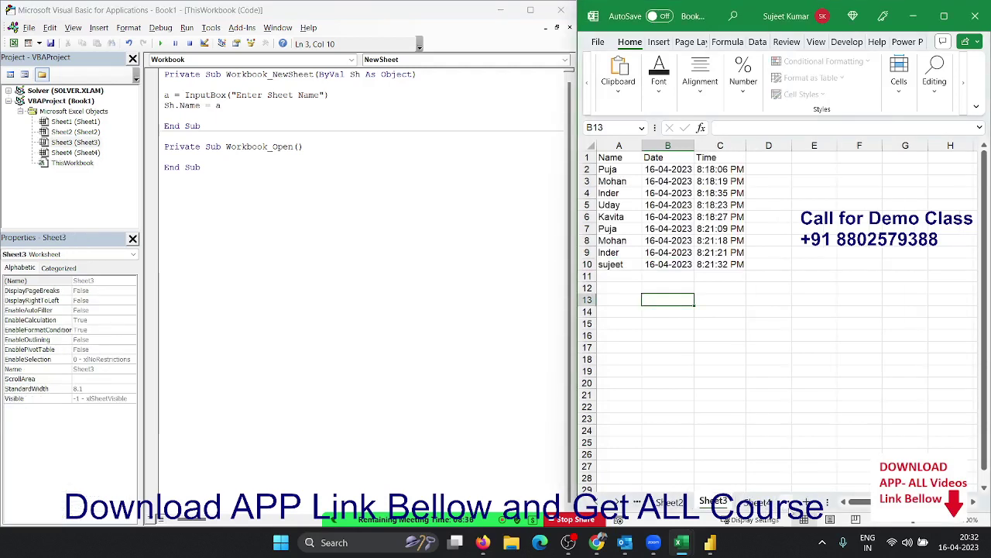
Step: Add a new sheet and name it dt in the Enter Sheet Name prompt
left_click(805, 502)
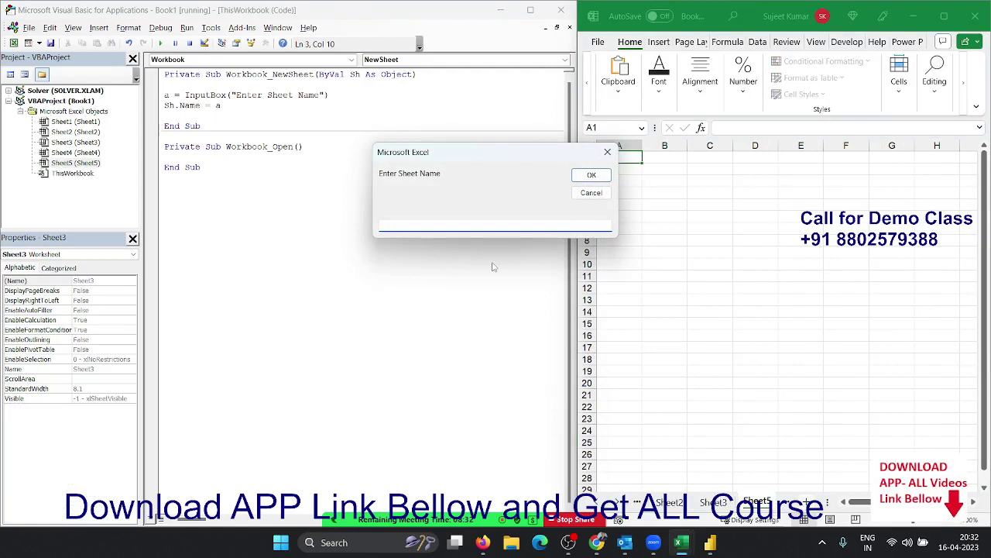
type("dt")
left_click(592, 176)
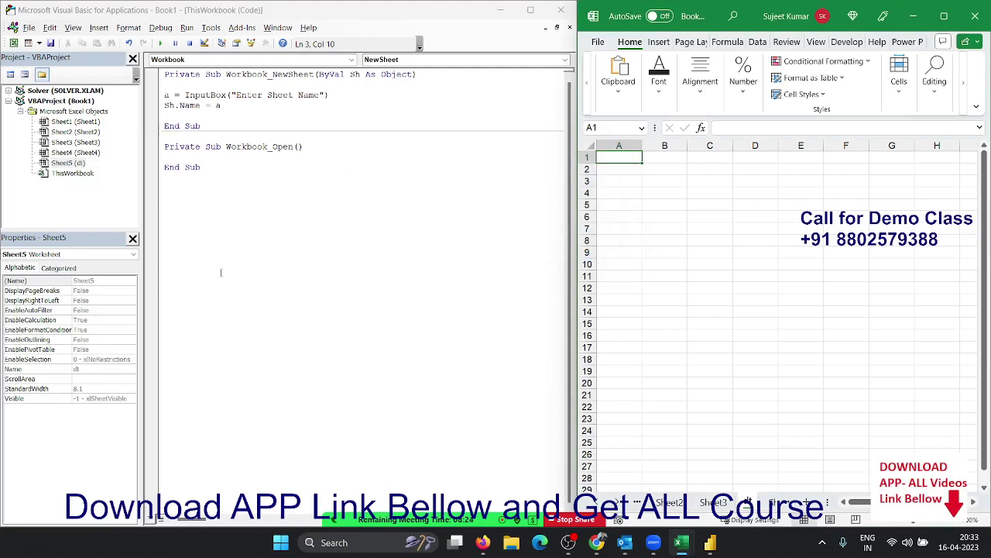
left_click(267, 268)
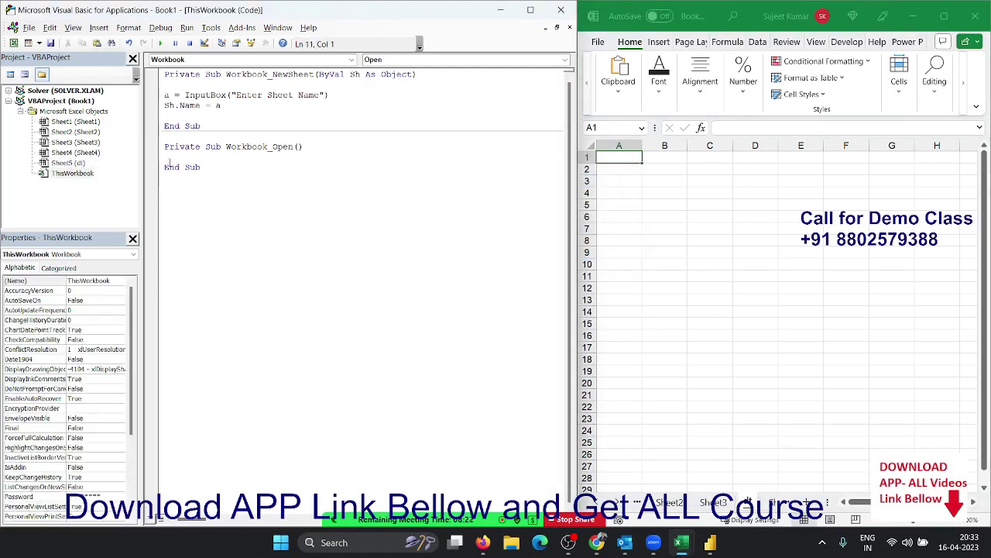
Step: Insert blank lines inside Workbook_Open and highlight the NewSheet macro body
key("Return")
key("Up")
key("Return")
key("Return")
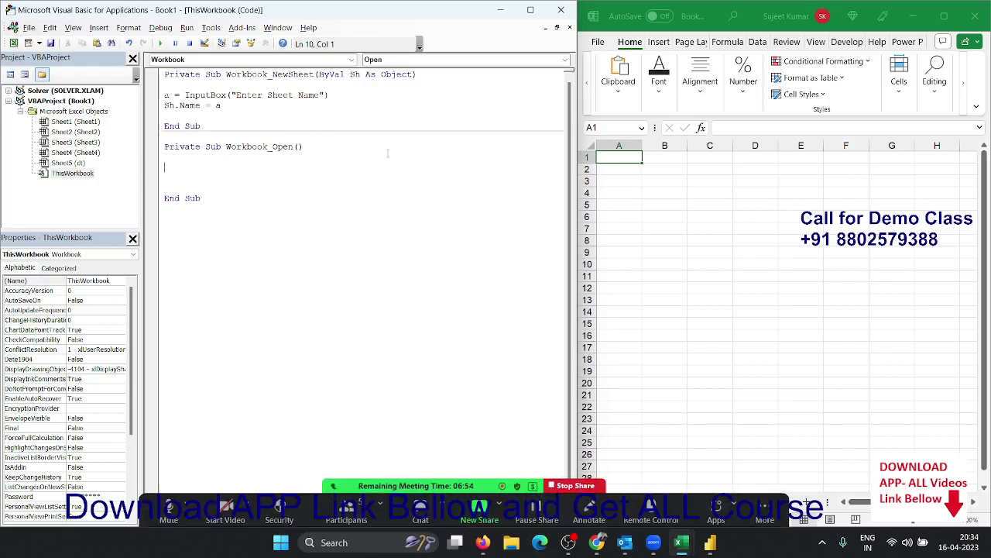
left_click_drag(210, 105, 164, 85)
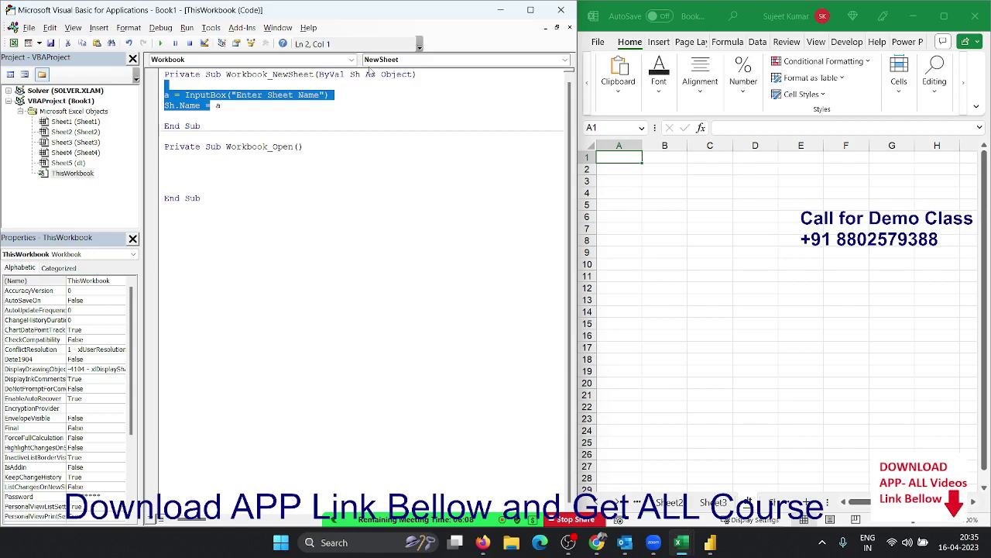
Step: Protect the workbook structure from Review > Protect Workbook with a confirmed password
left_click(675, 217)
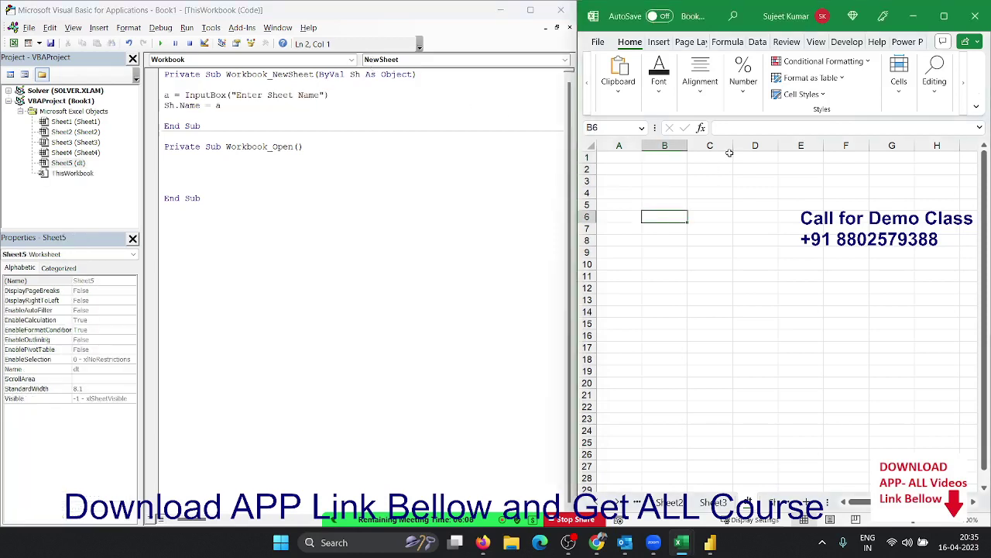
left_click(757, 42)
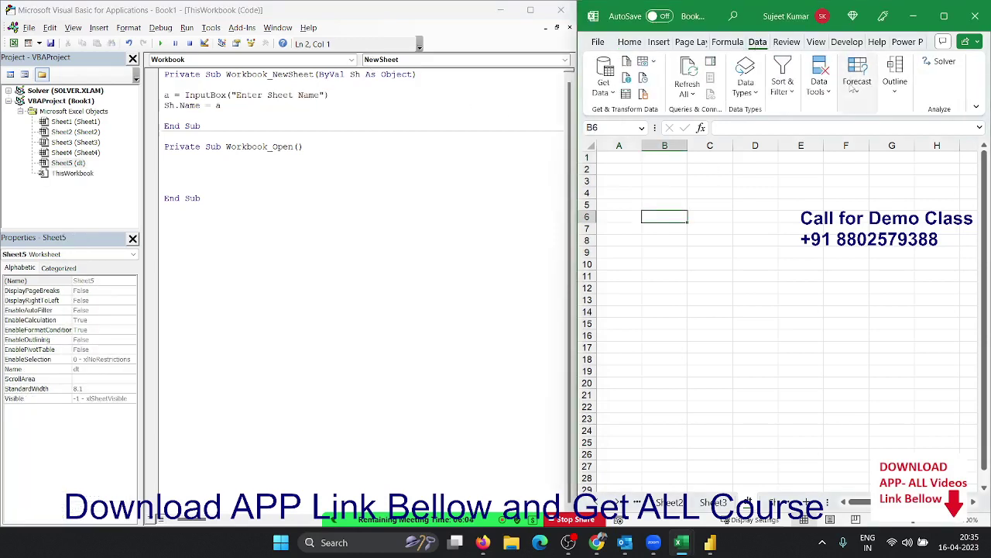
left_click(786, 42)
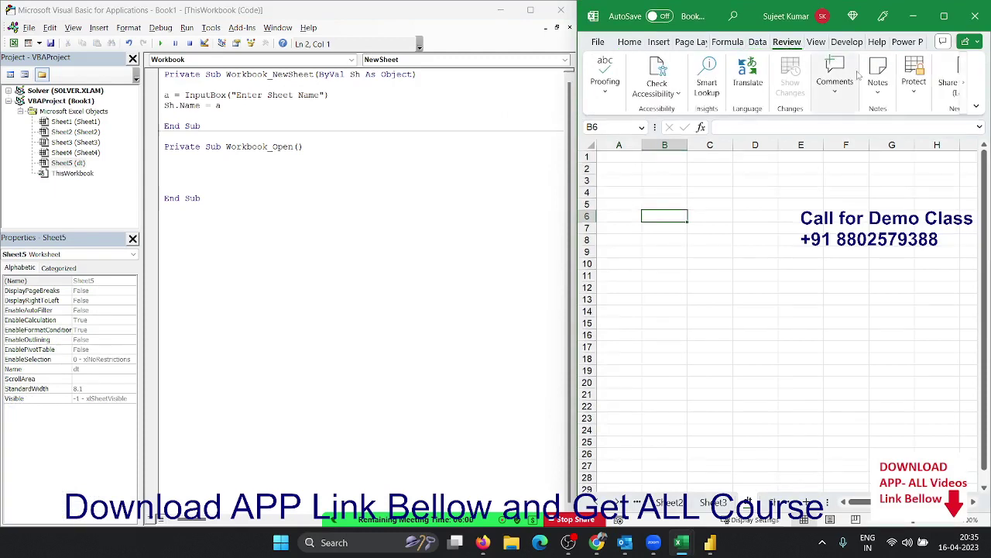
left_click(917, 85)
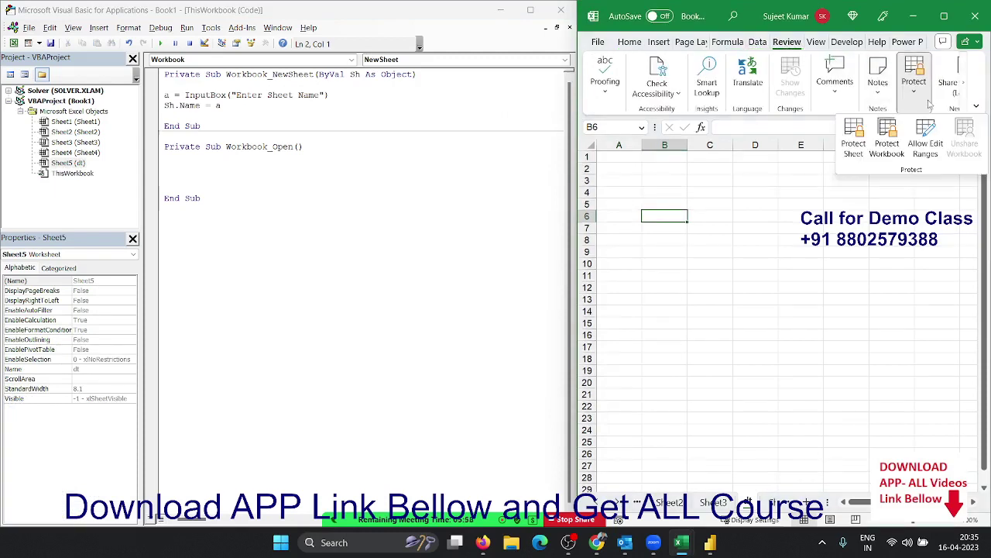
left_click(883, 151)
type("1")
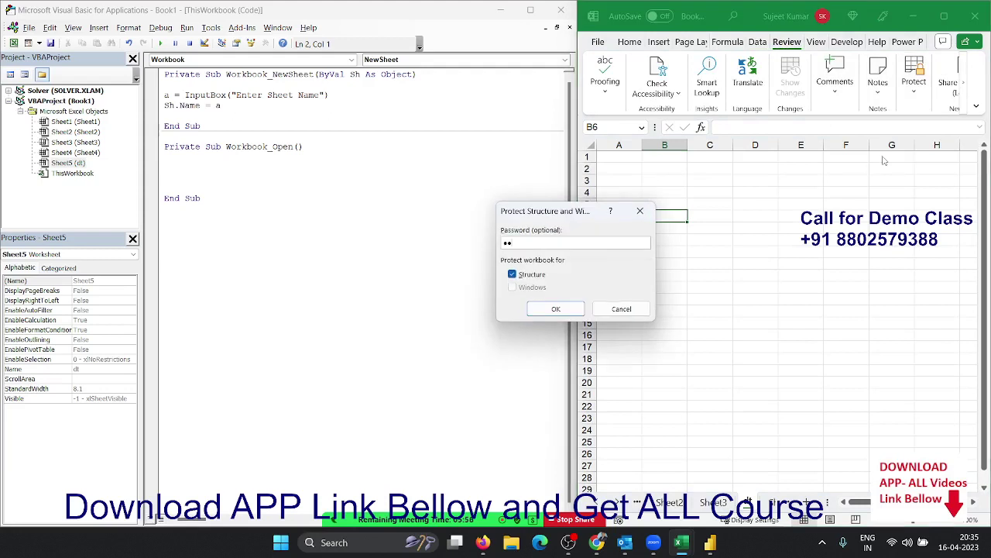
key("Return")
type("1")
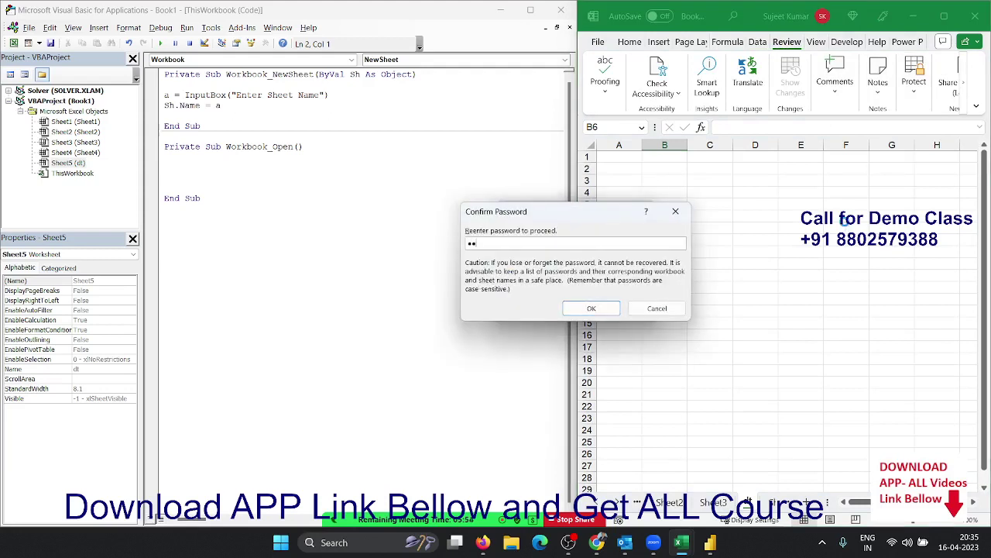
key("Return")
Step: Verify sheet-tab Insert, Delete and Rename are greyed out, then open Unprotect Workbook from Review > Protect
right_click(750, 502)
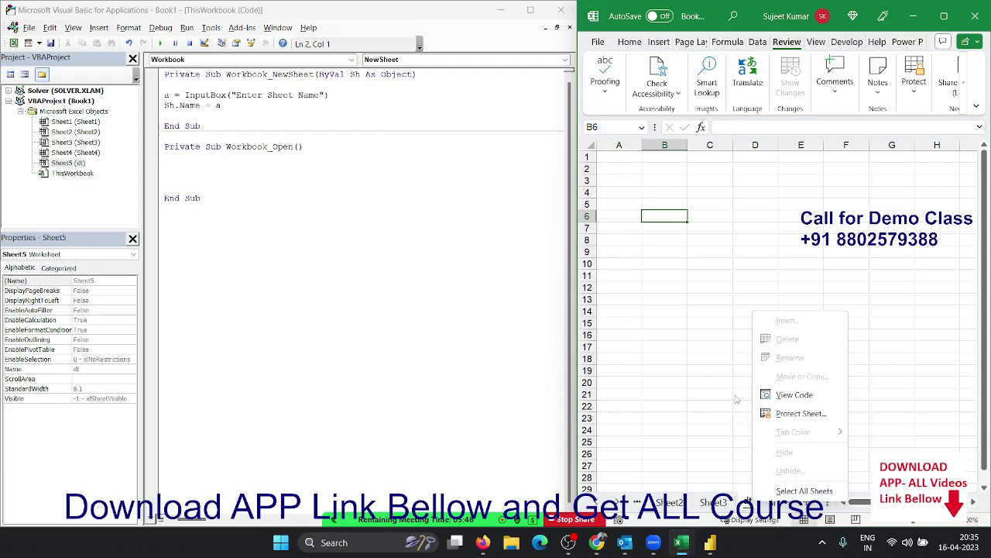
left_click(724, 291)
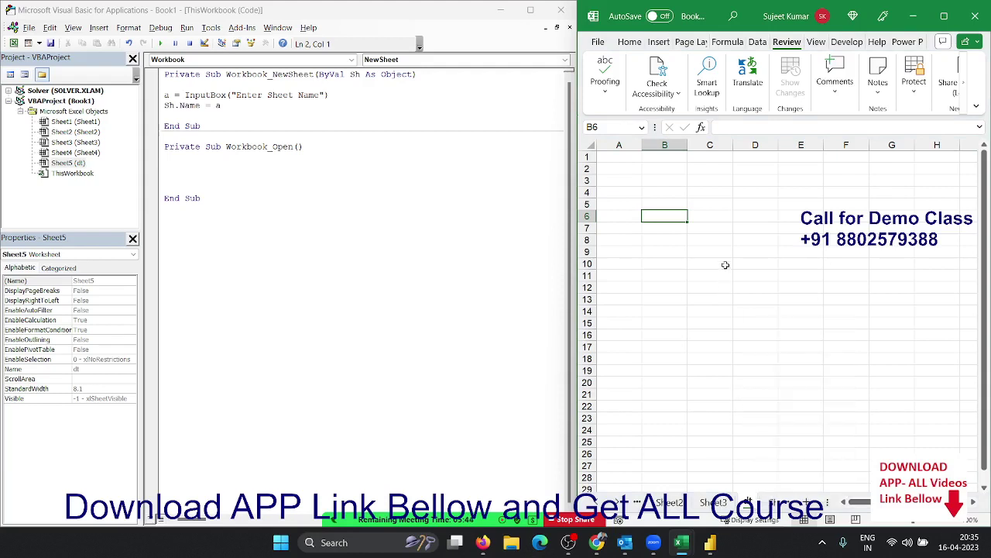
left_click(911, 85)
left_click(888, 148)
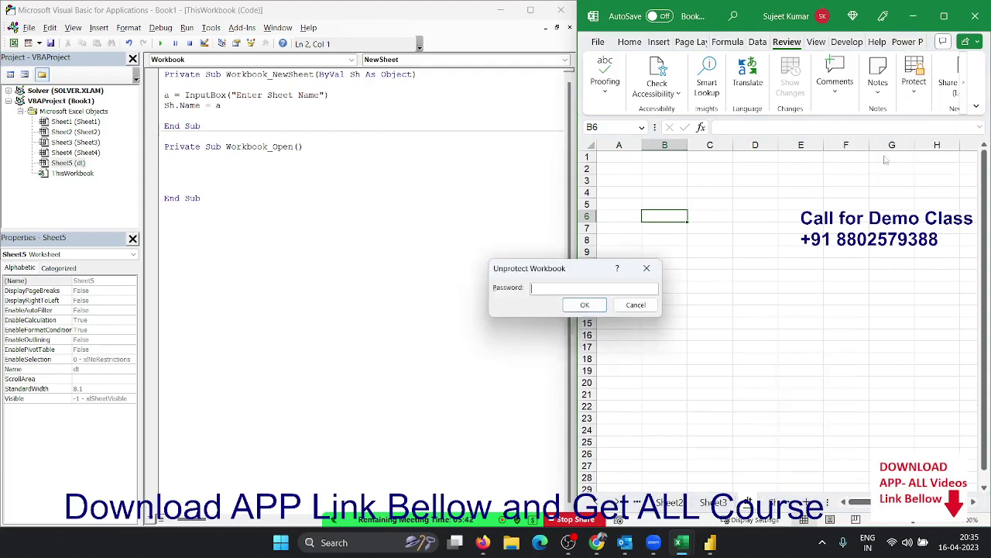